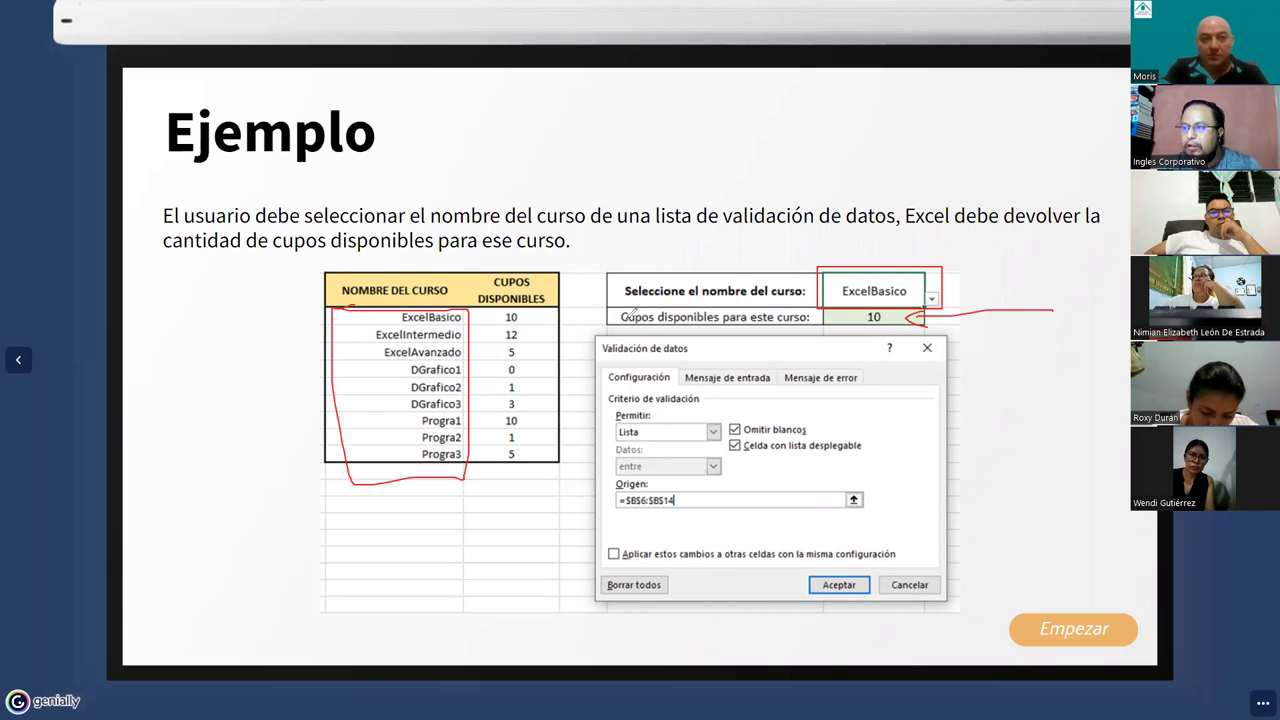
Mark the available-seats label and draw an outline around the course table with the pen on the example slide
drag(820, 324, 838, 326)
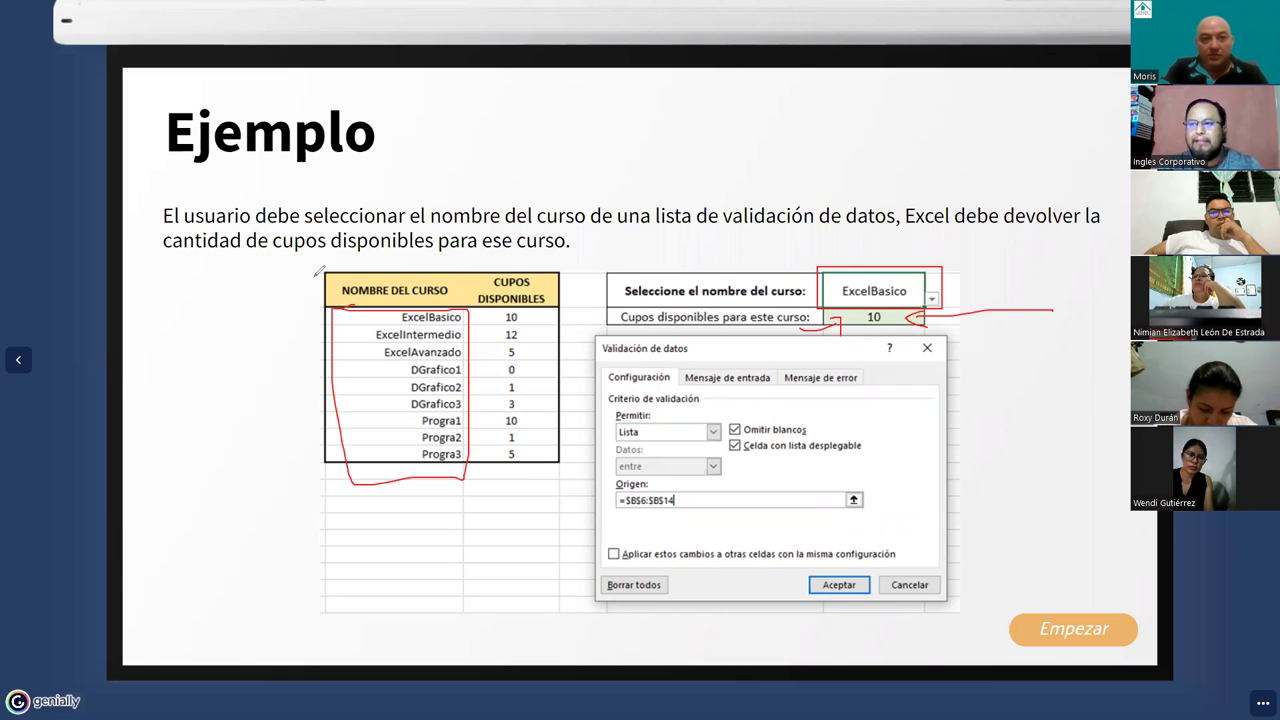
drag(314, 276, 548, 493)
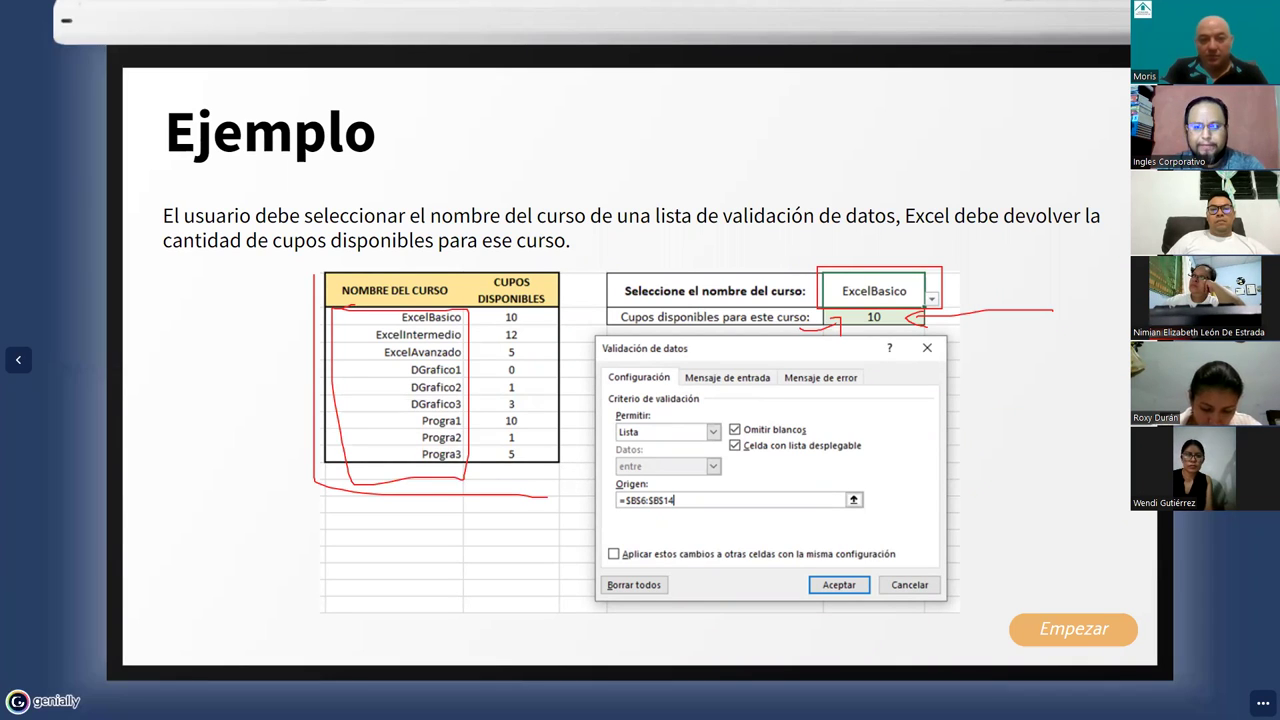
Switch to the Excel workbook, clearing the pen marks from the screen, and add a new blank worksheet
key(alt+Tab)
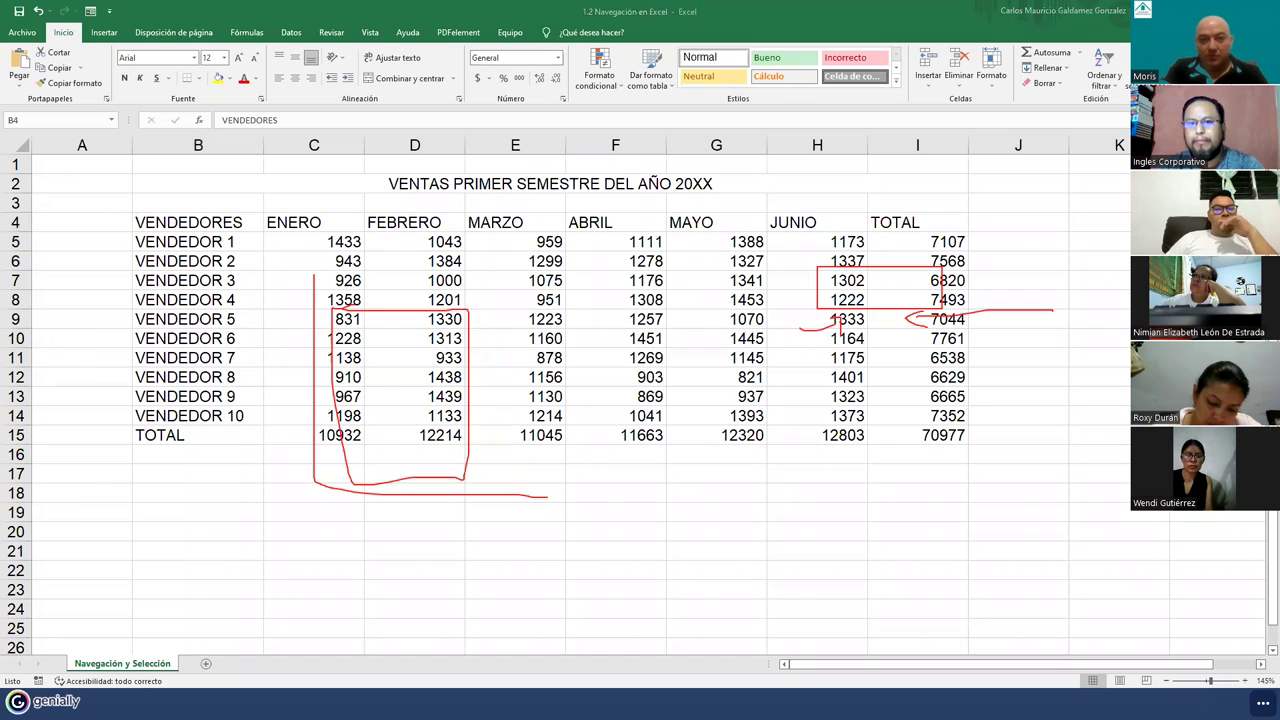
key(e)
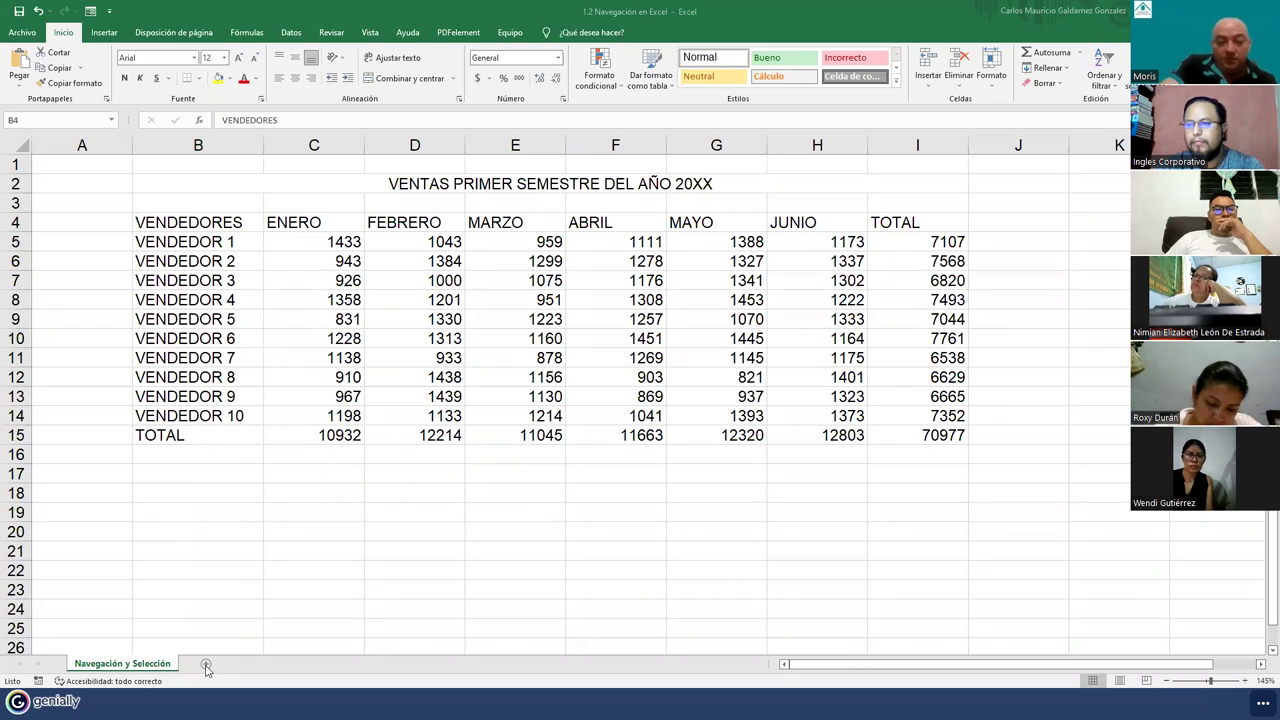
key(Escape)
key(shift+F11)
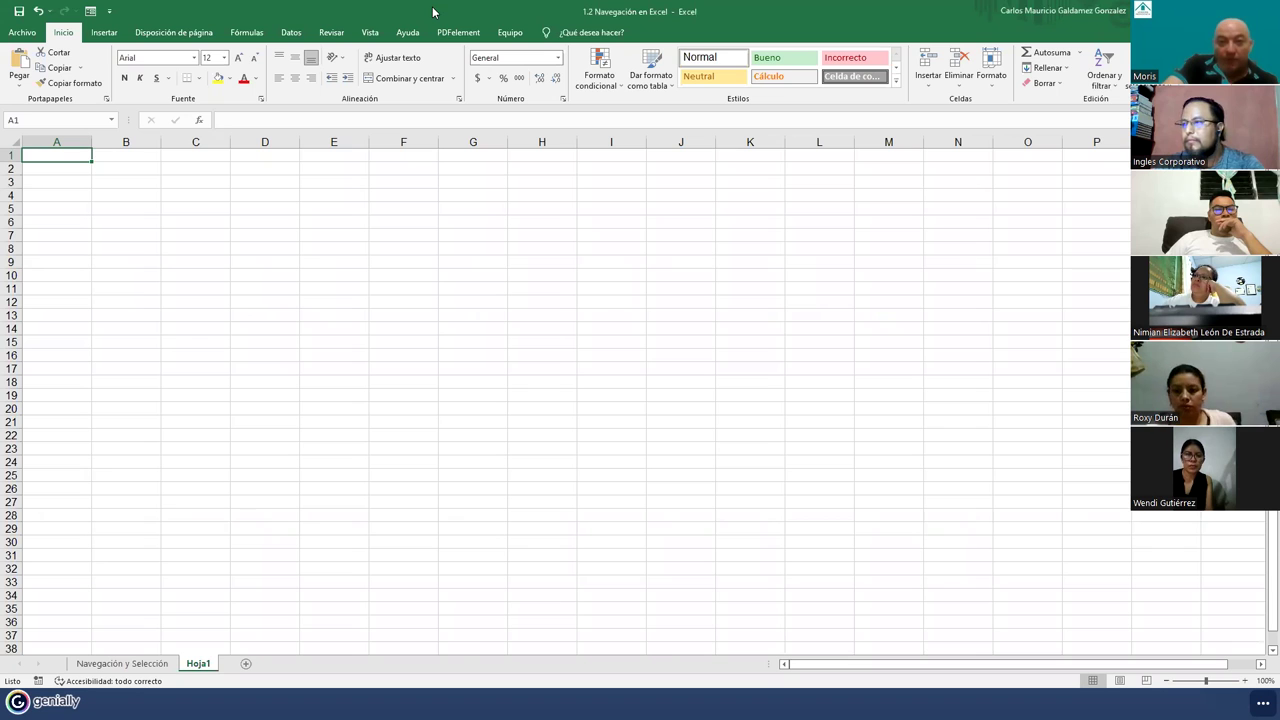
Restore the Excel window to a smaller size and heighten it to row 28, keeping the slide's course table visible beside it
key(super+Down)
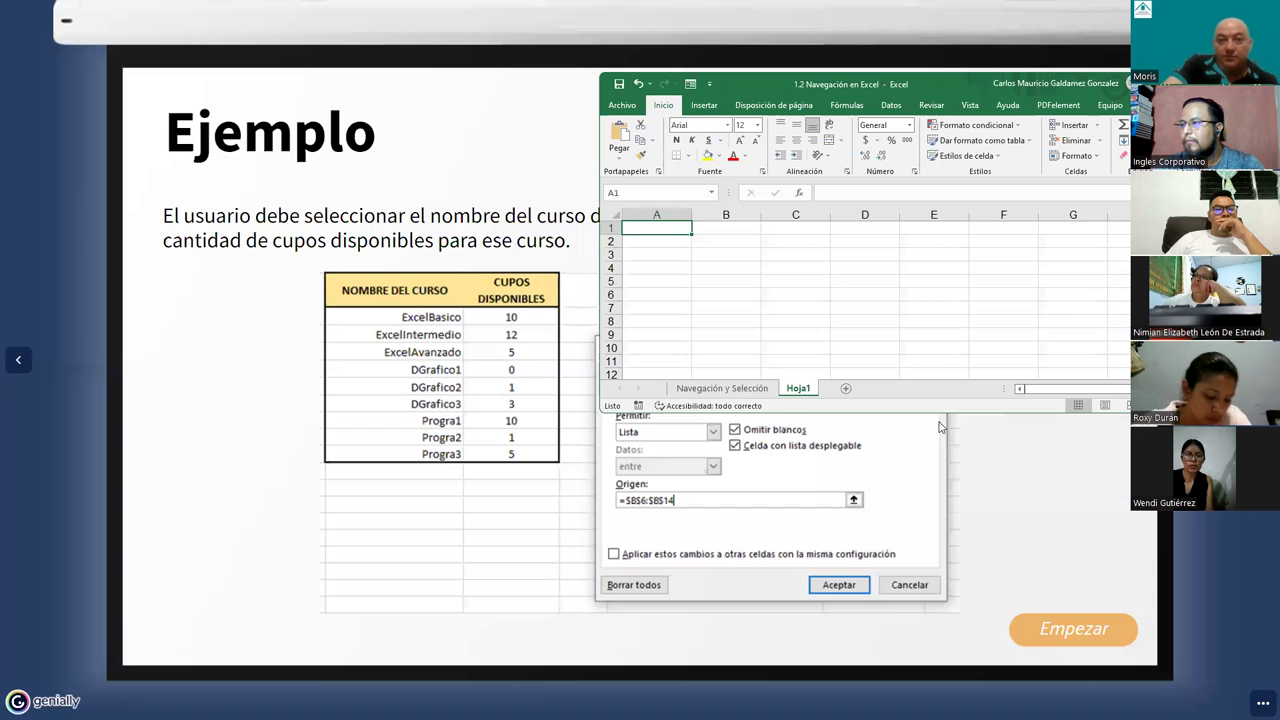
drag(942, 413, 942, 628)
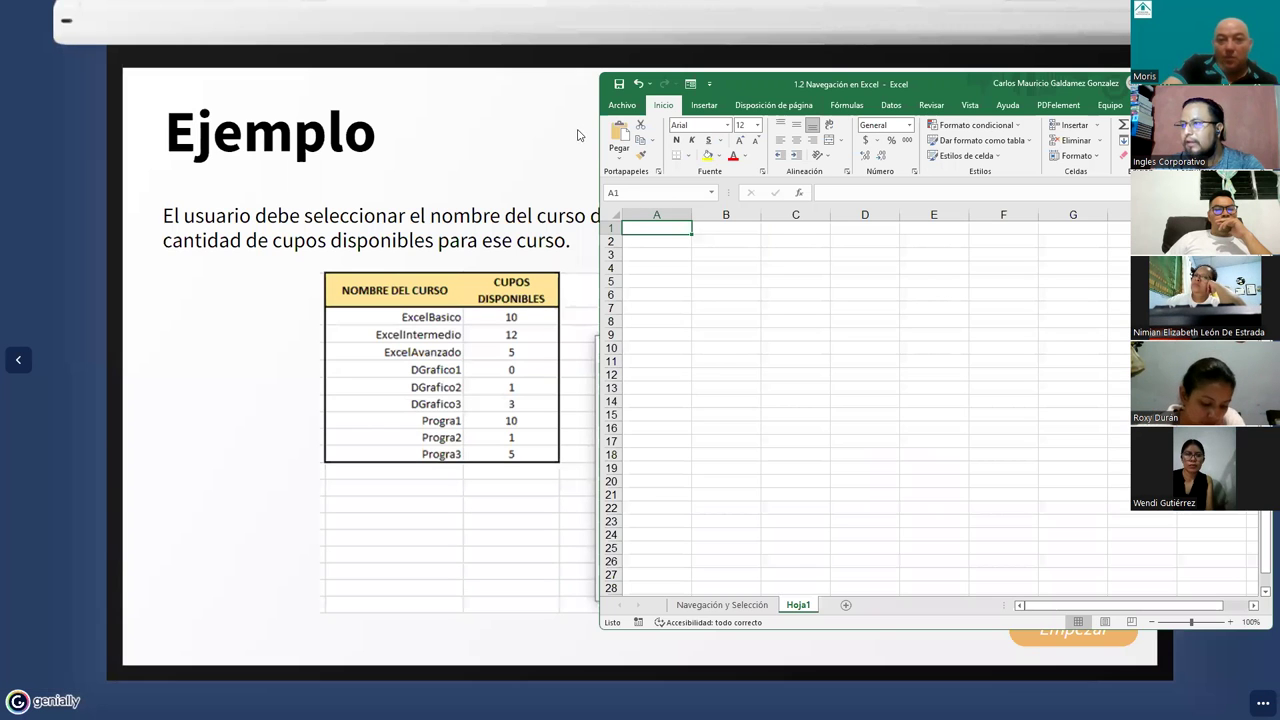
key(super+Down)
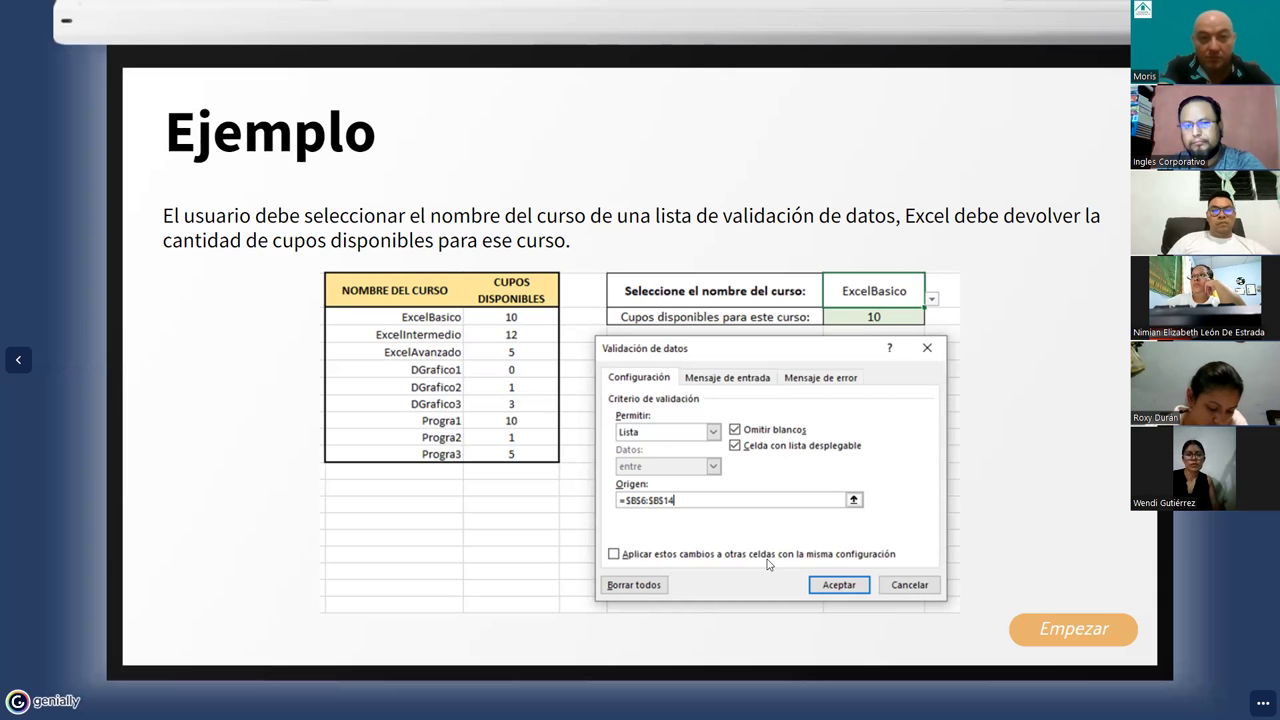
key(alt+Tab)
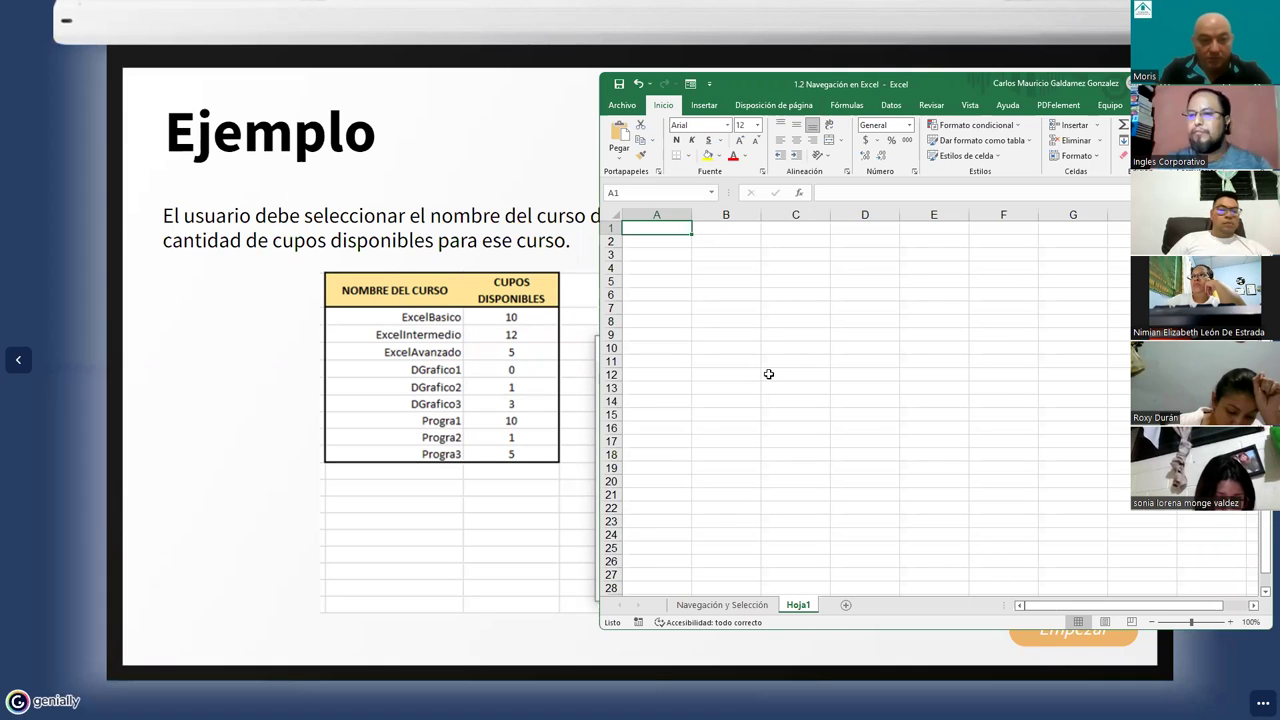
Enter the header "Nombre del Curso" in cell A1
text(NOmb)
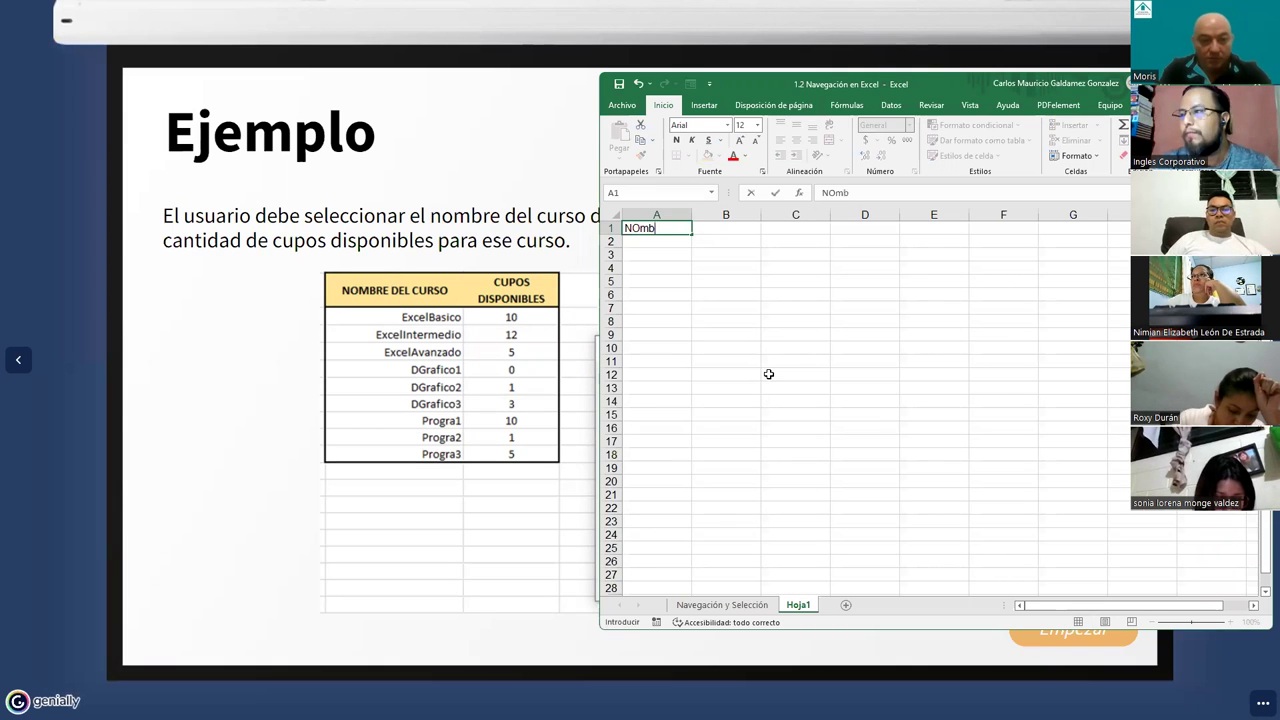
text(re Cur)
key(BackSpace)
key(BackSpace)
key(BackSpace)
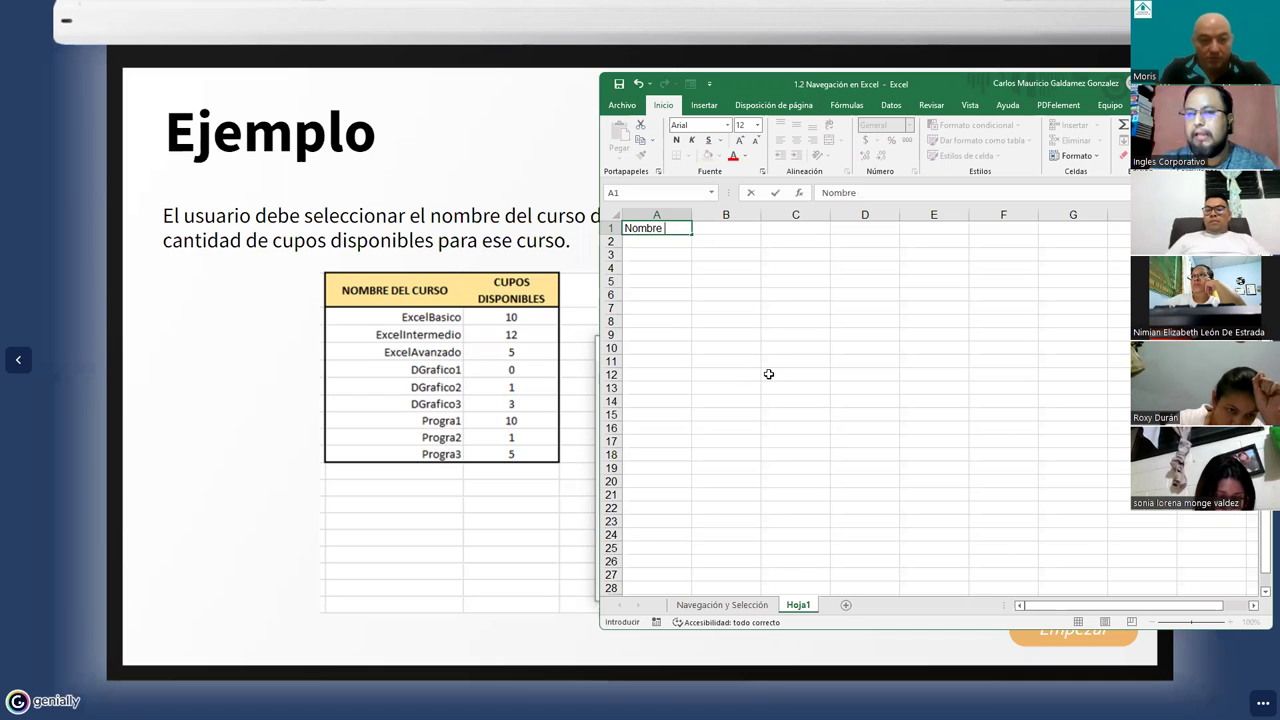
text(del Curso)
key(Tab)
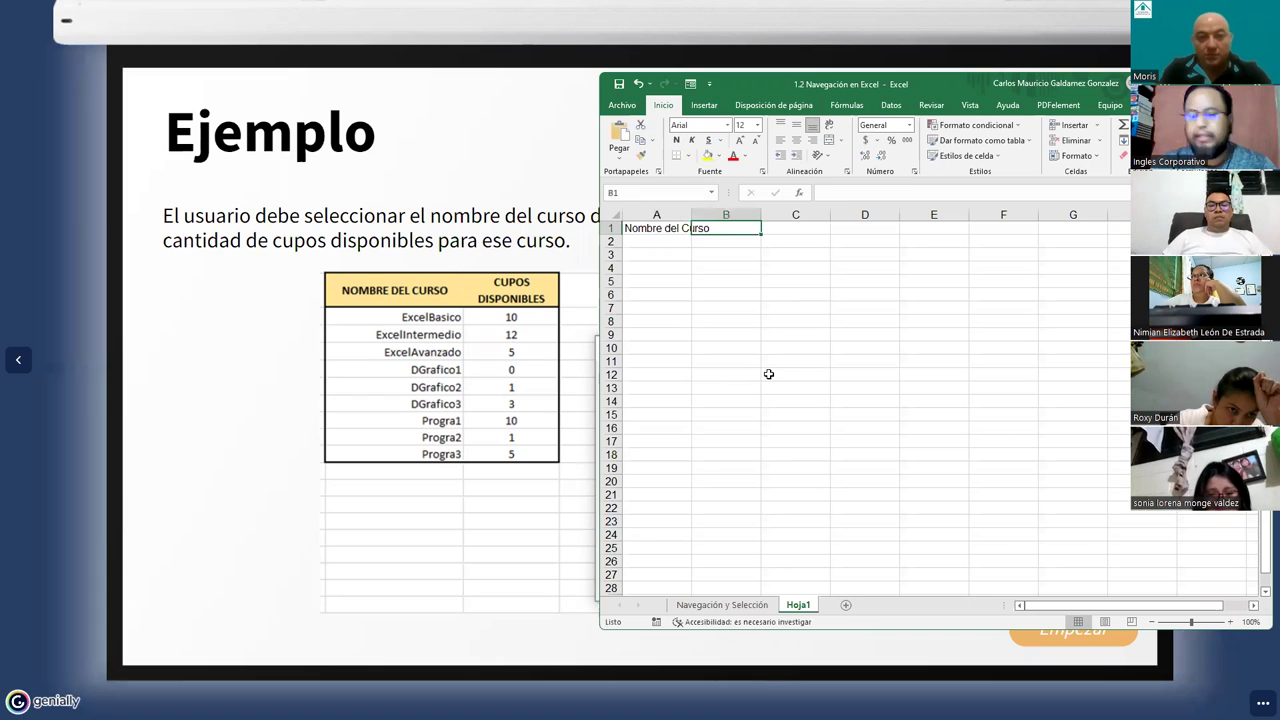
Enter the header "Cupos Disponibles" in cell B1
text(Cupos)
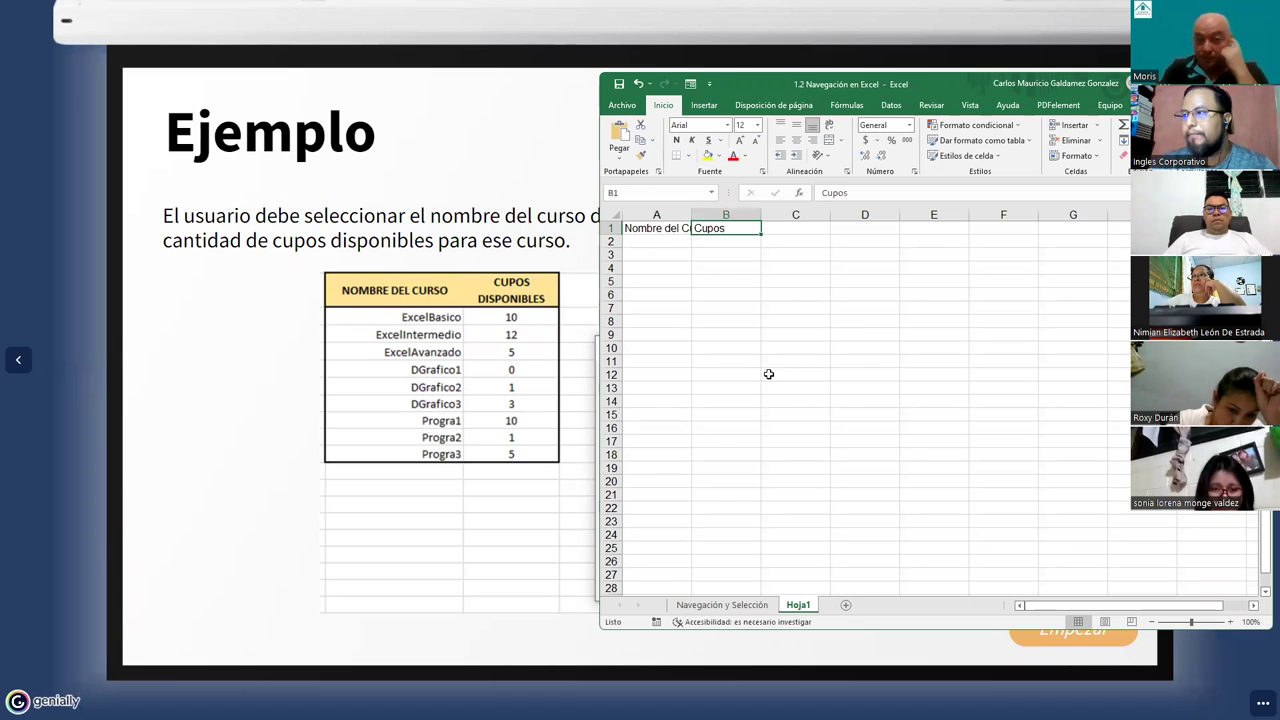
click(730, 227)
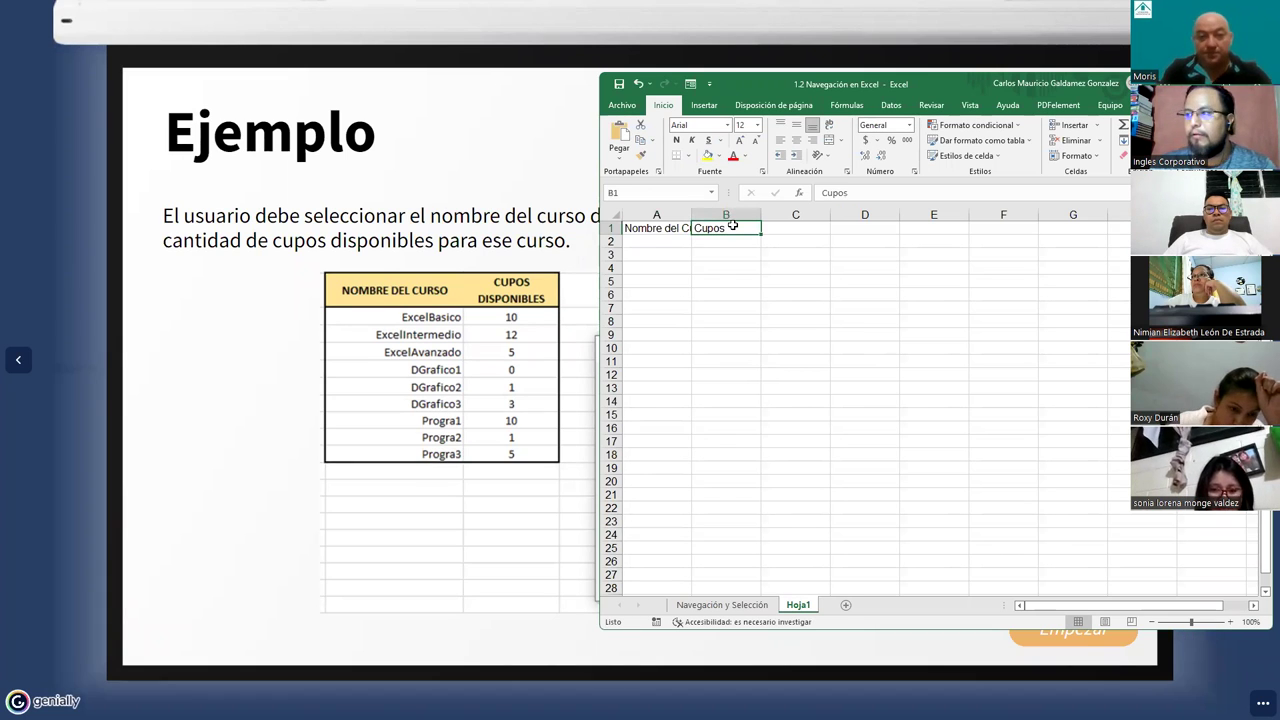
click(866, 189)
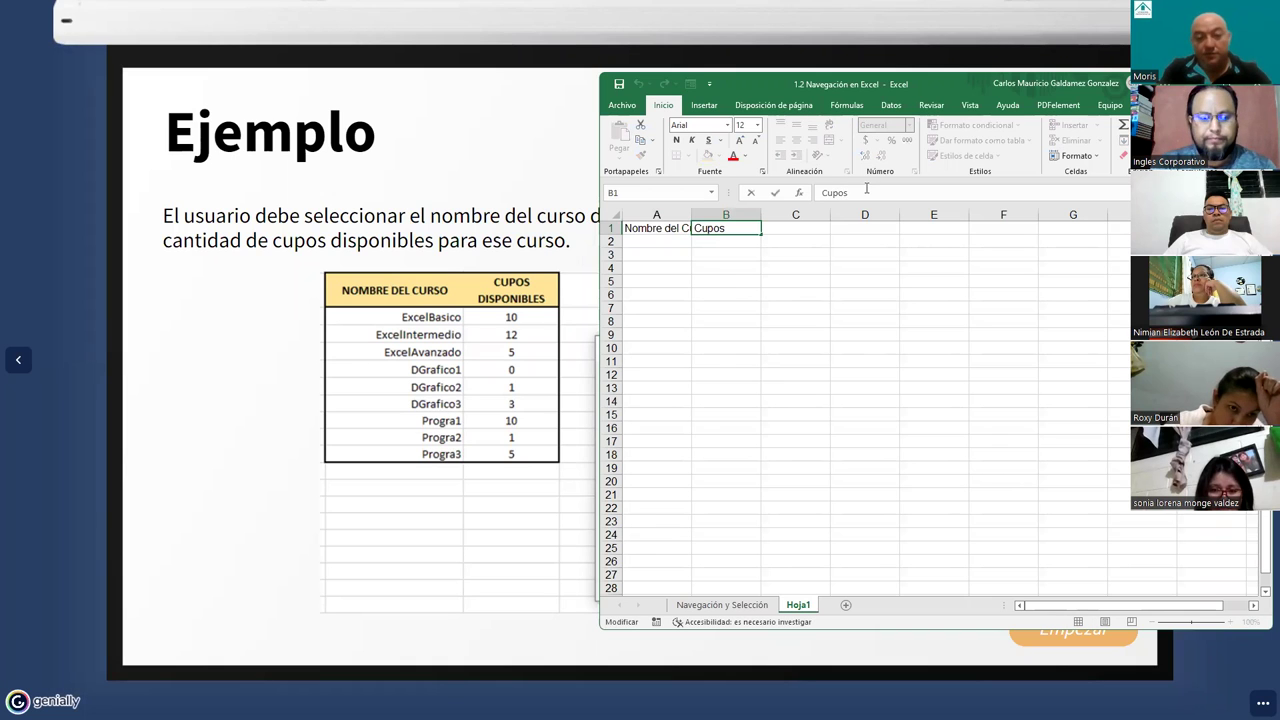
key(Escape)
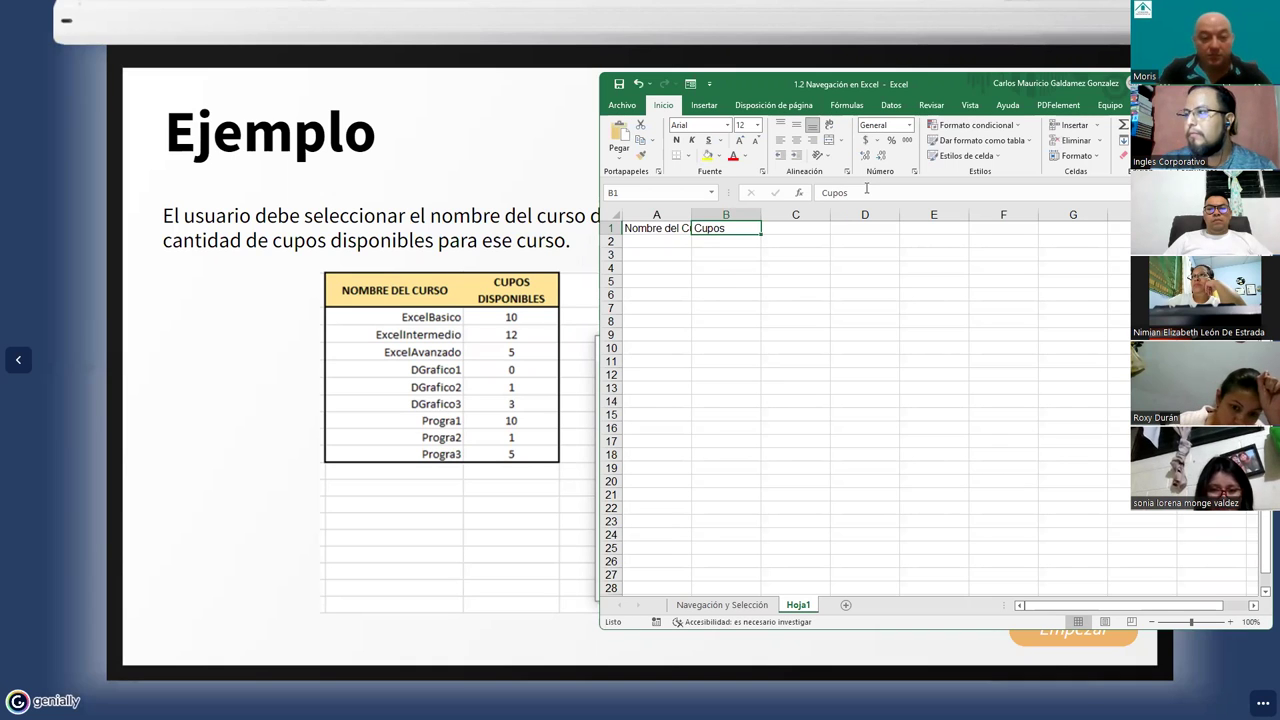
click(866, 189)
text(Dis)
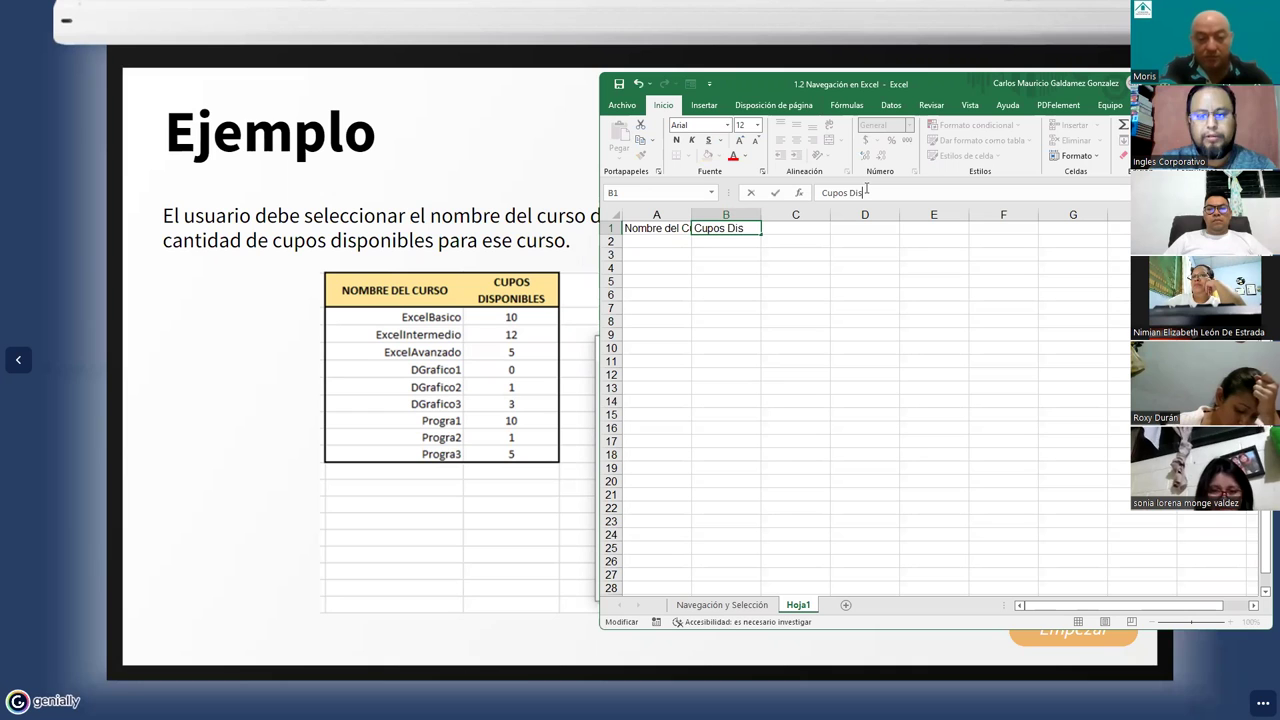
text(ponibles)
key(Return)
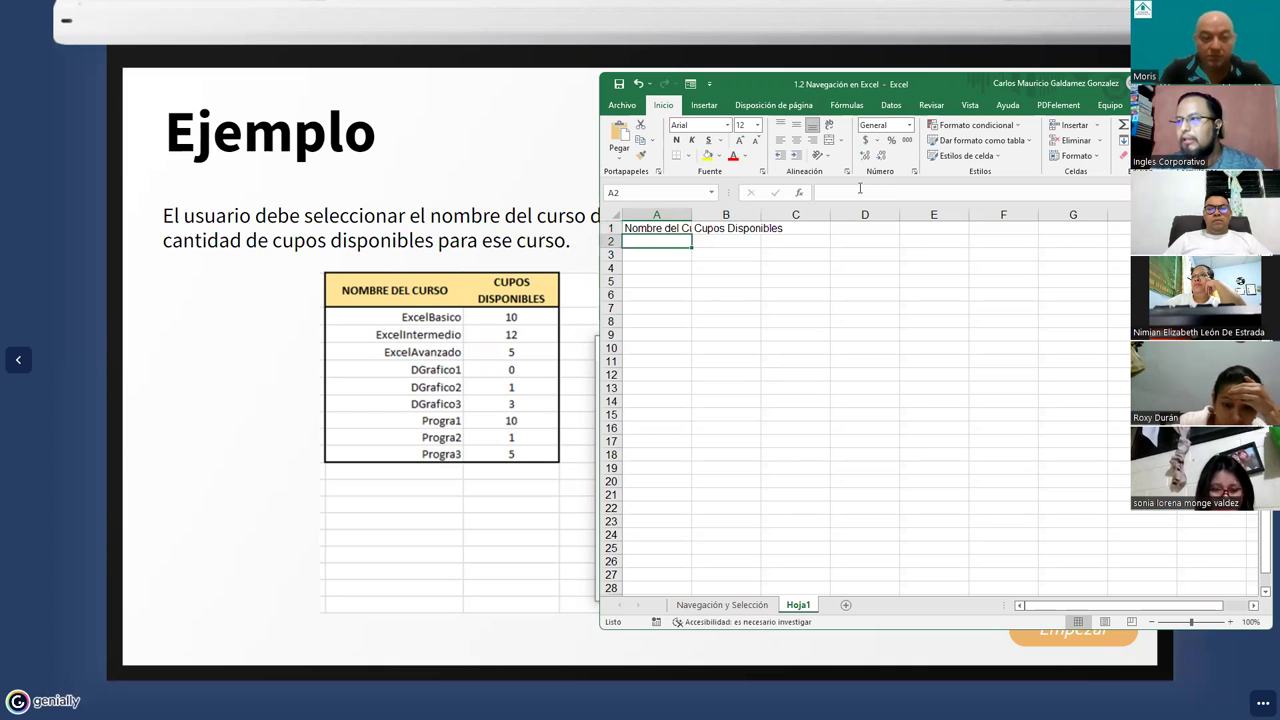
Autofit column A to the width of its header text
key(alt+h)
key(o)
key(i)
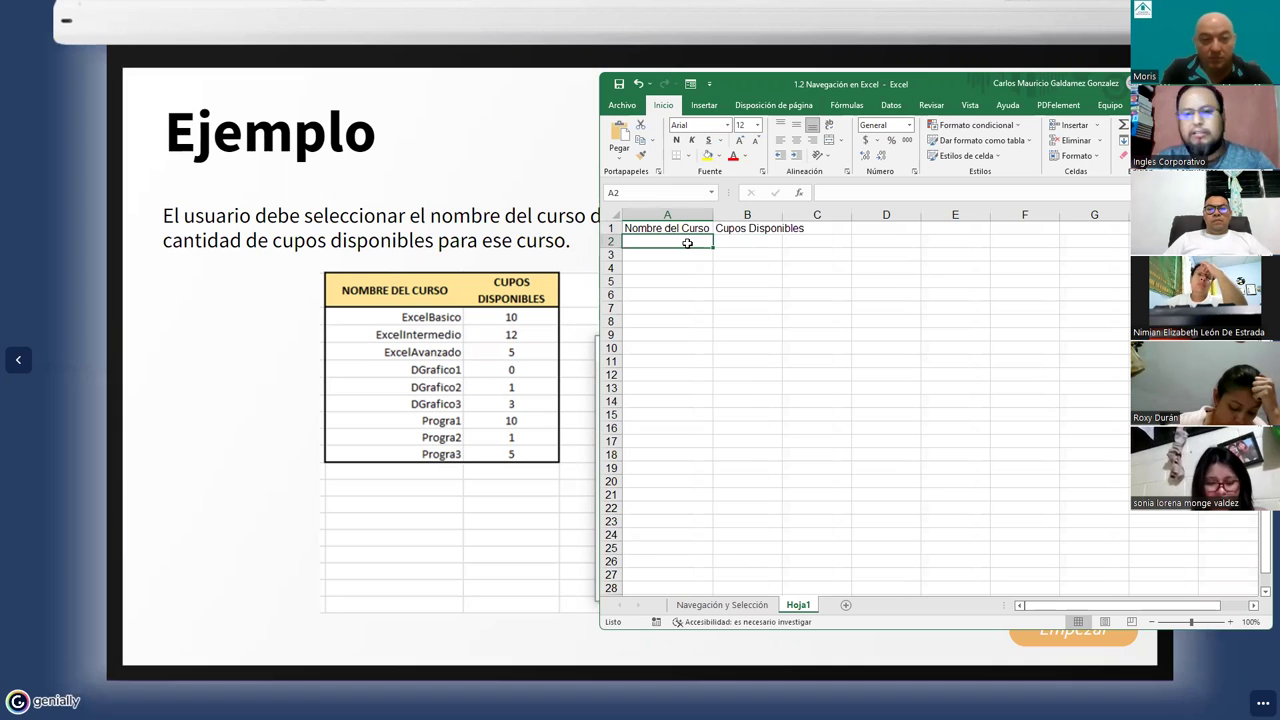
Enter the course names Excel Basico, Excel Intermedio and Excel Avanzado in cells A2 to A4
text(Exce)
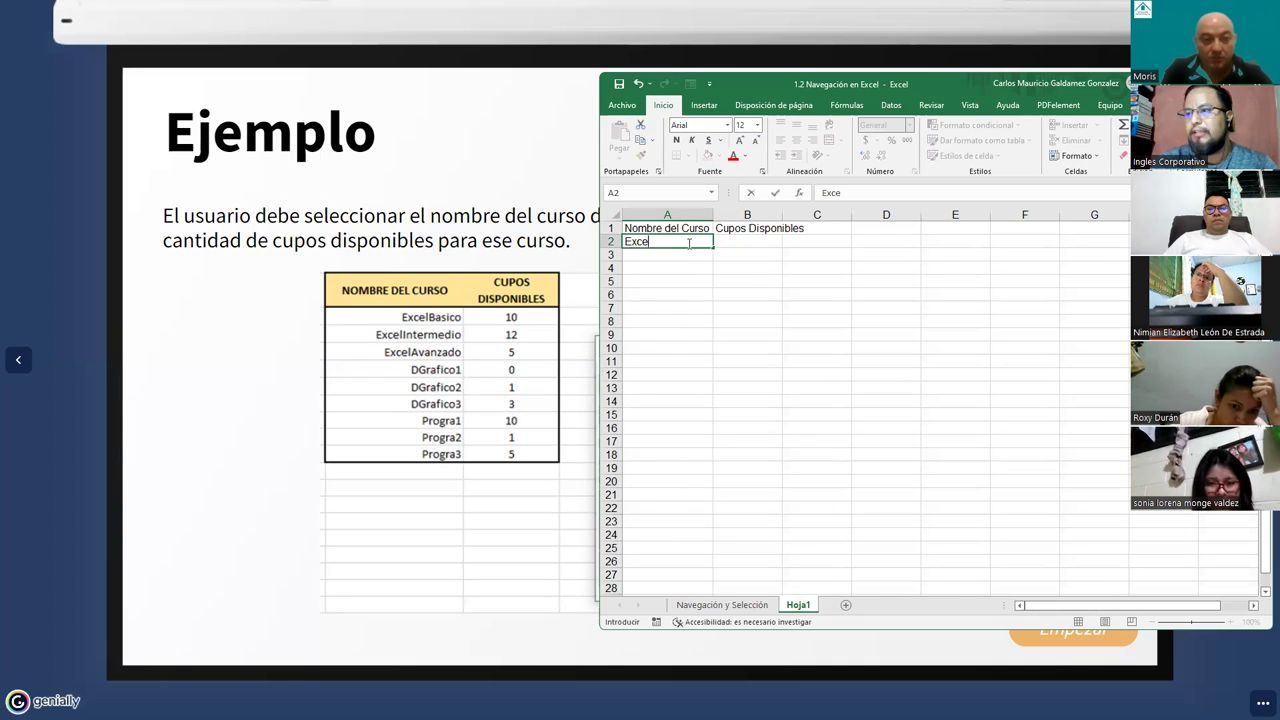
text(l Basico)
key(Return)
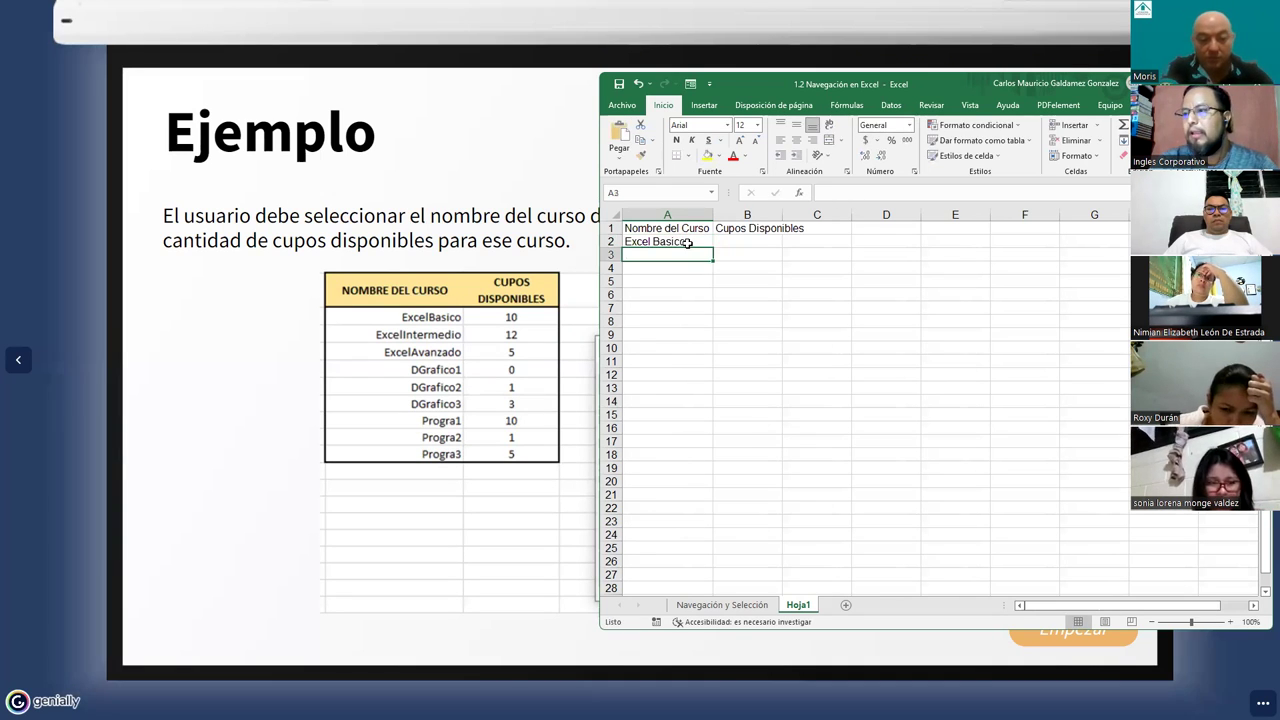
text(Excel Int)
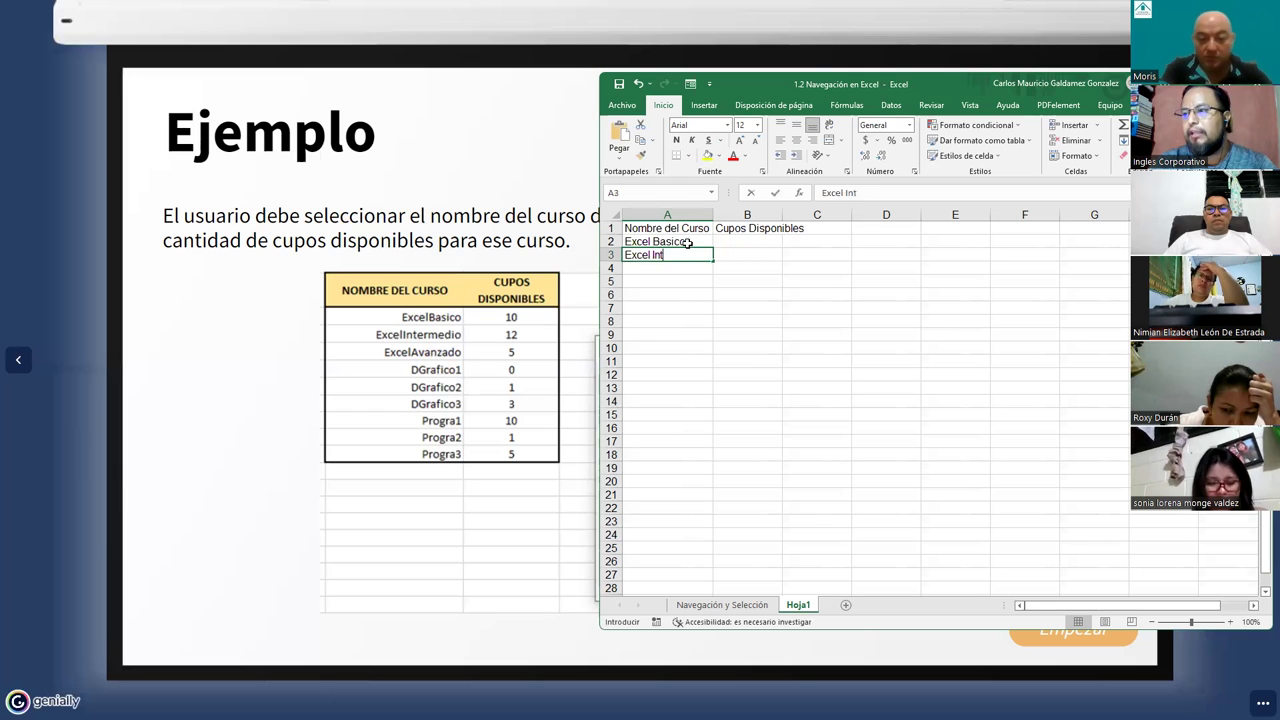
text(ermedio)
key(Return)
text(Excel )
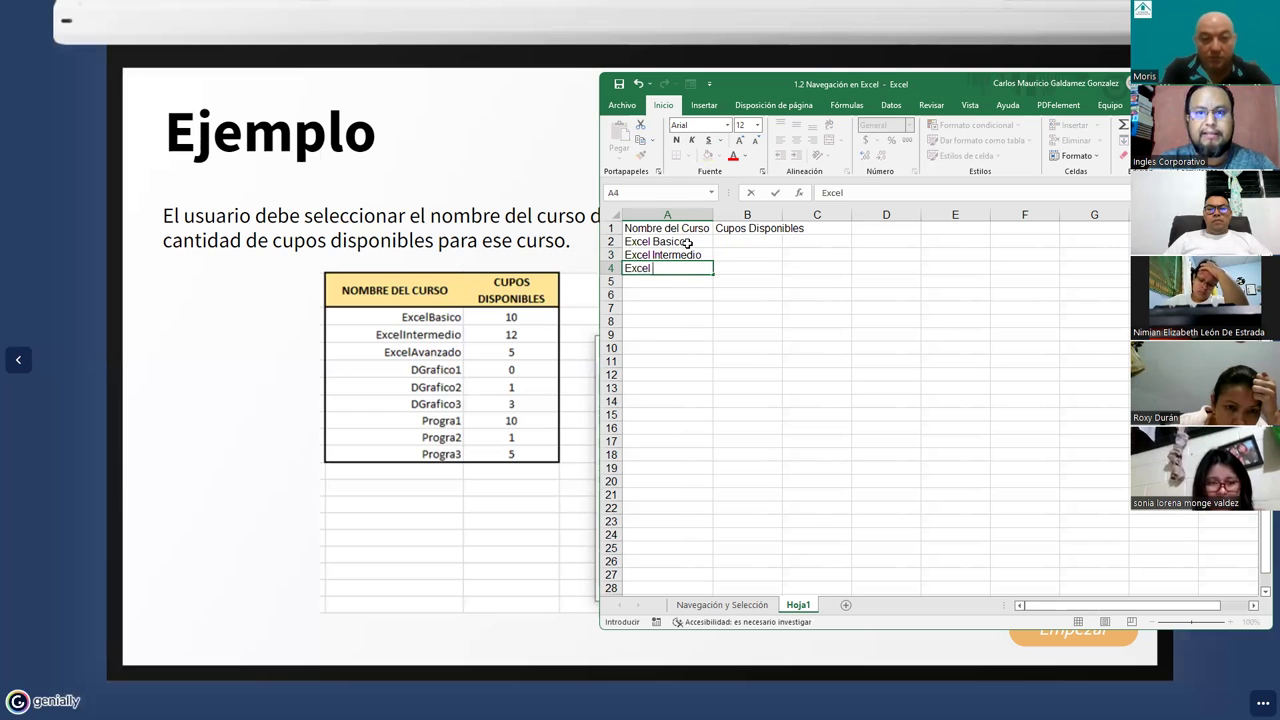
text(Avanzado)
key(Return)
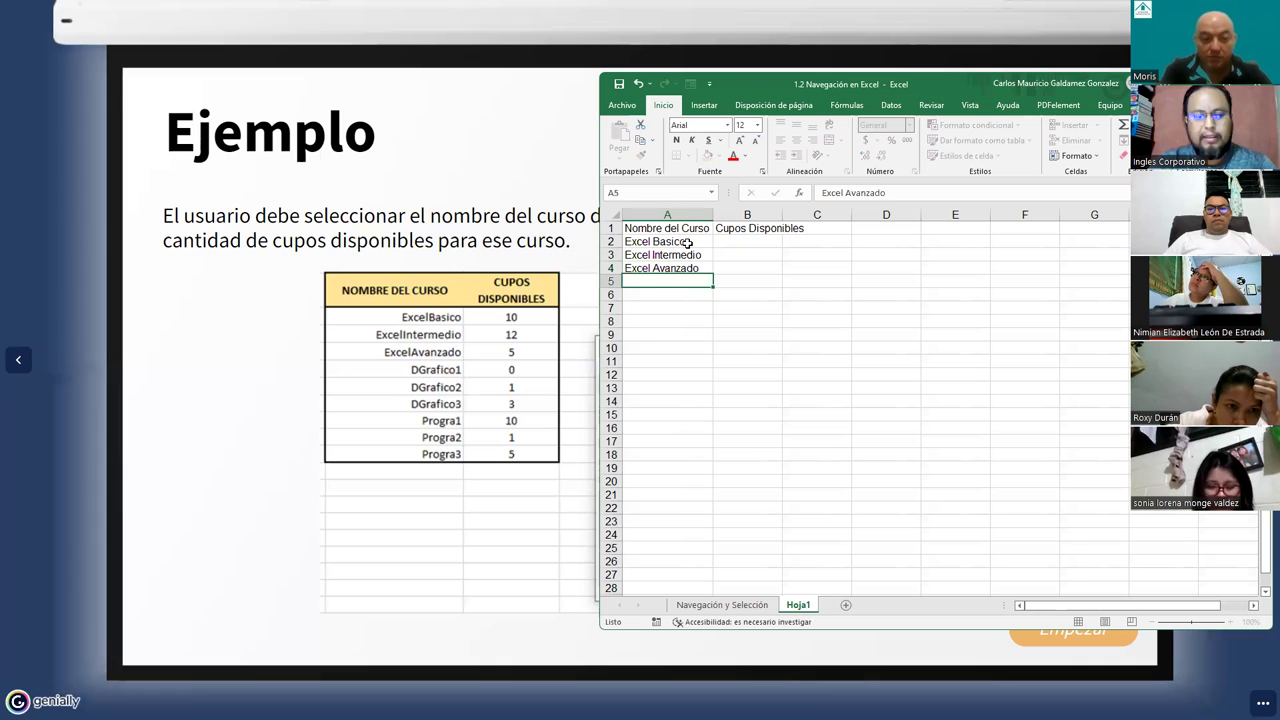
Enter "Diseño Grafico 1" in A5 and fill the series down to Diseño Grafico 3 in A7
text(Diseño )
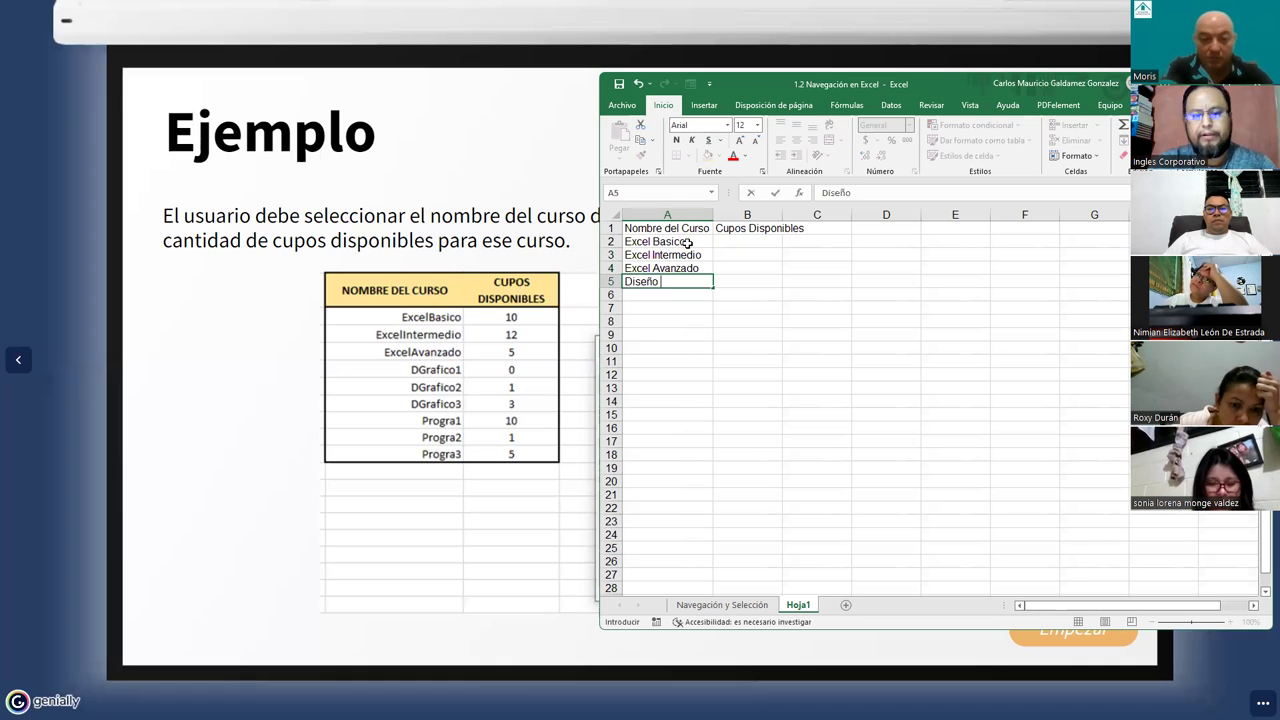
text(Grafico 1)
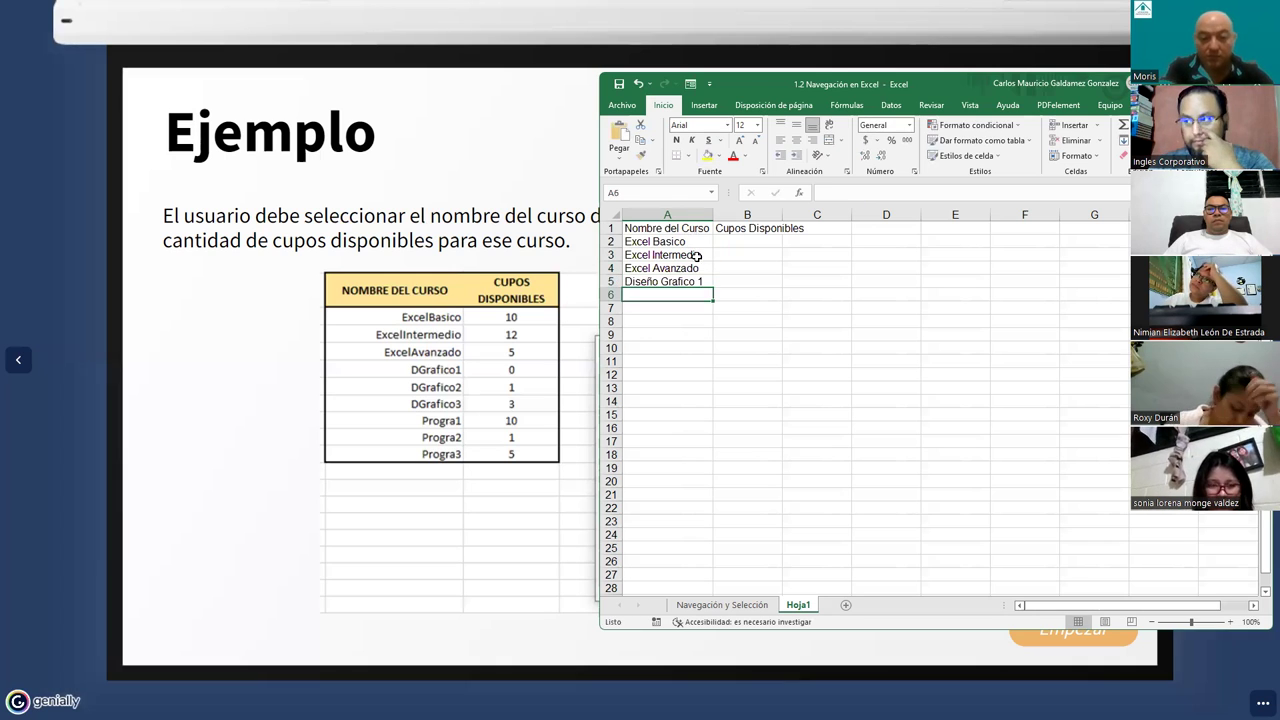
key(Return)
click(710, 284)
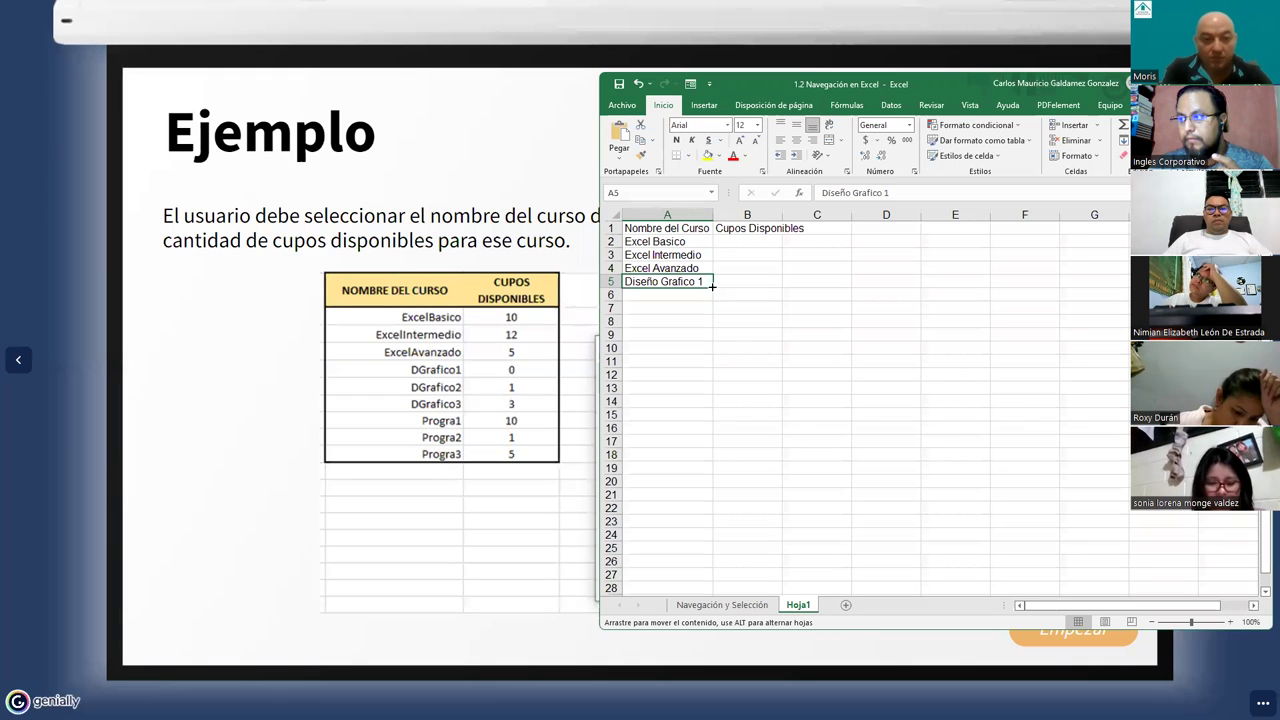
drag(706, 317, 712, 312)
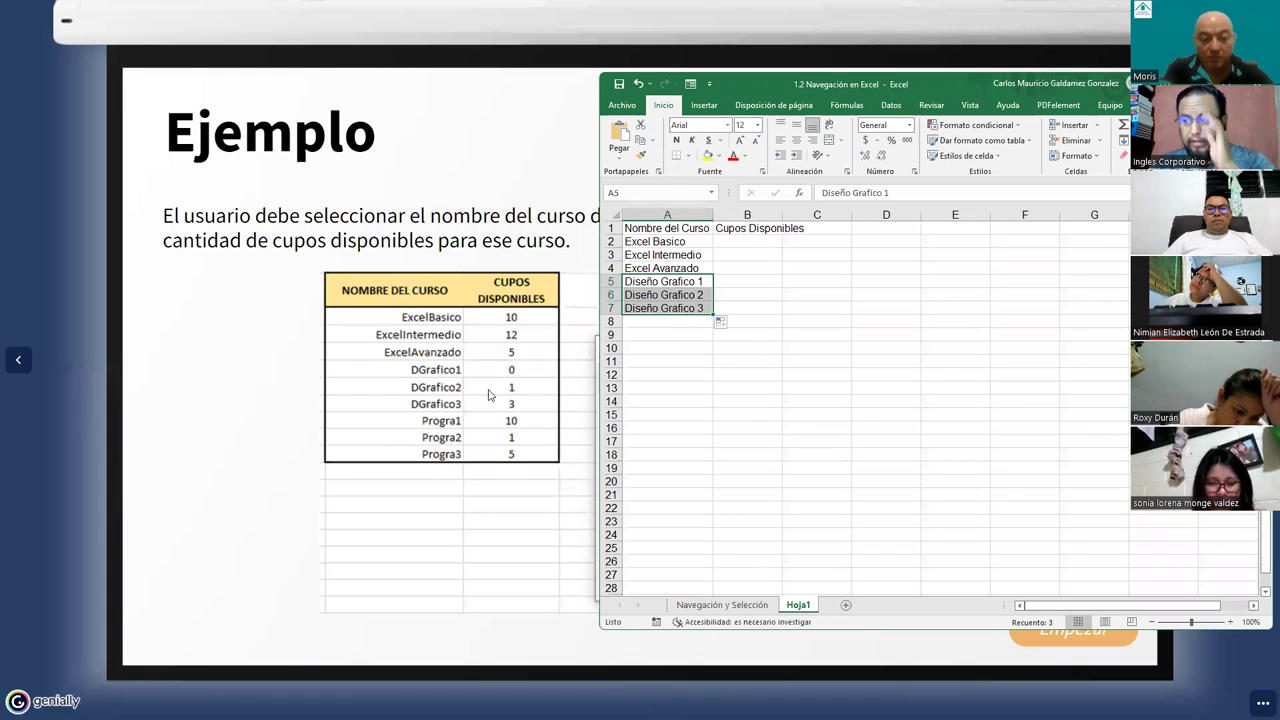
Enter the course name "Programación 1" in cell A8
click(667, 333)
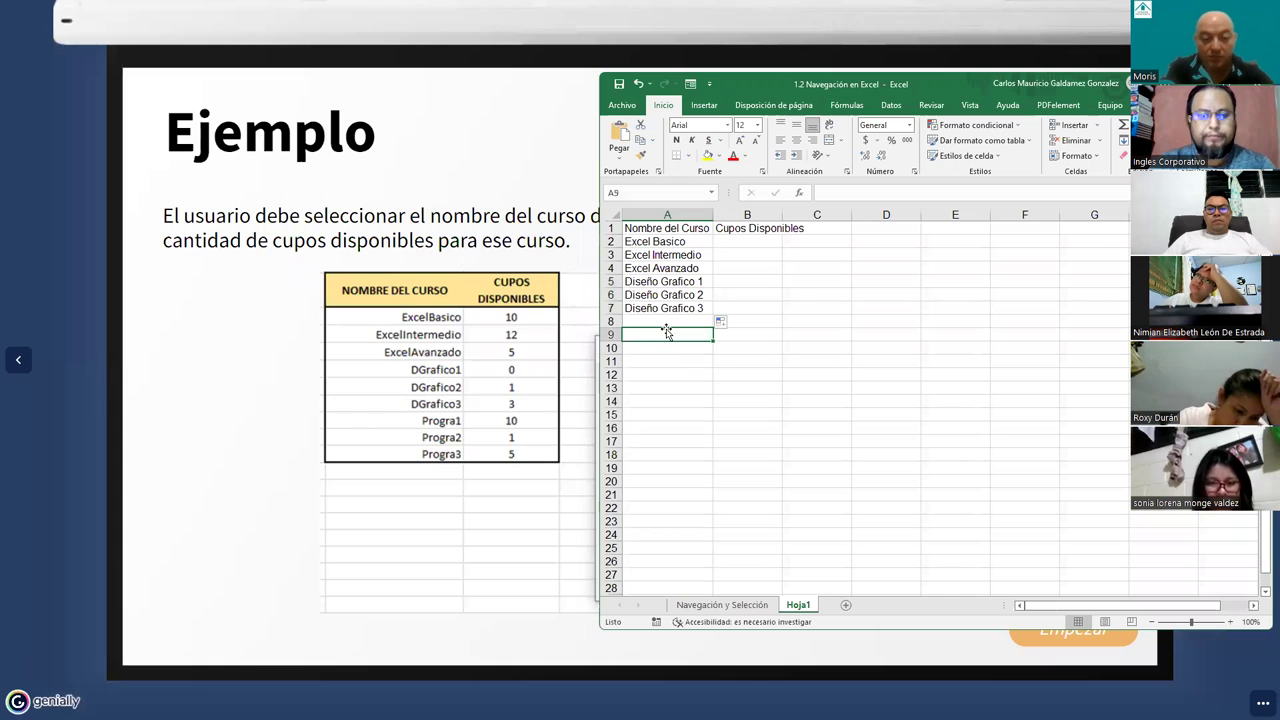
key(Up)
text(Programaci)
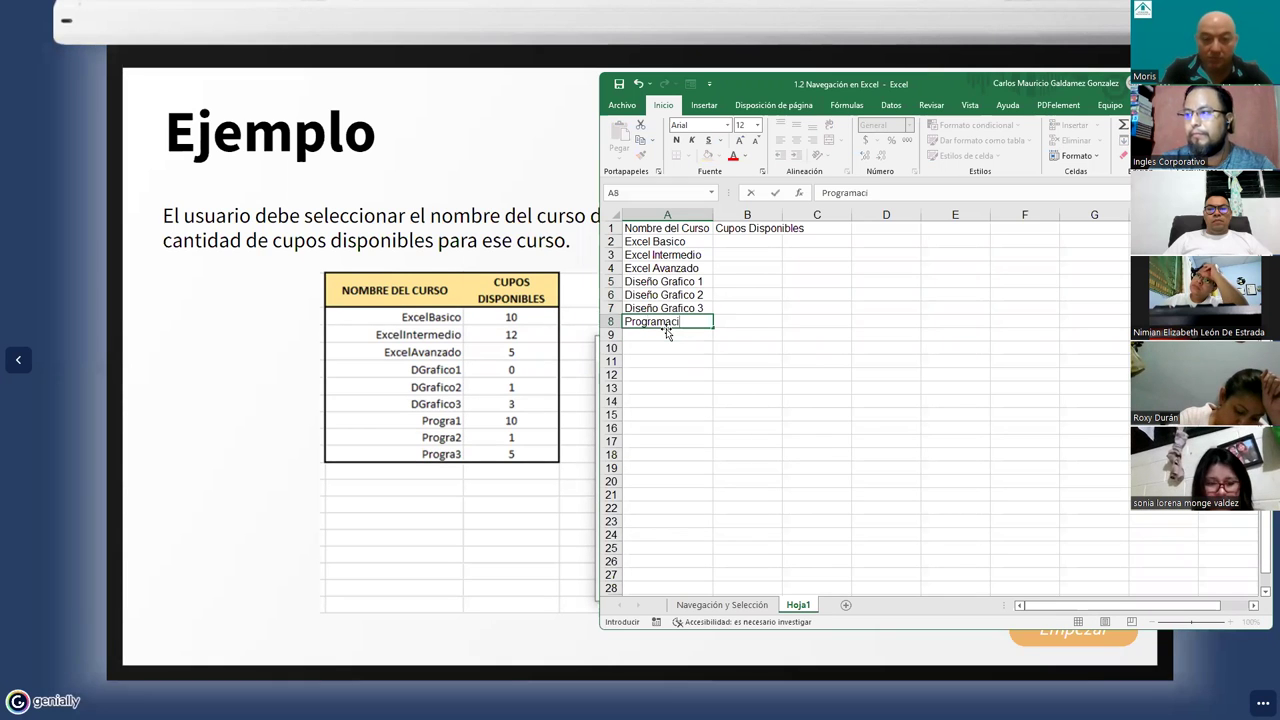
text(ón 1)
key(Return)
Enter "Programación 2" in A9 and fill the series down to Programación 3 in A10
text(P)
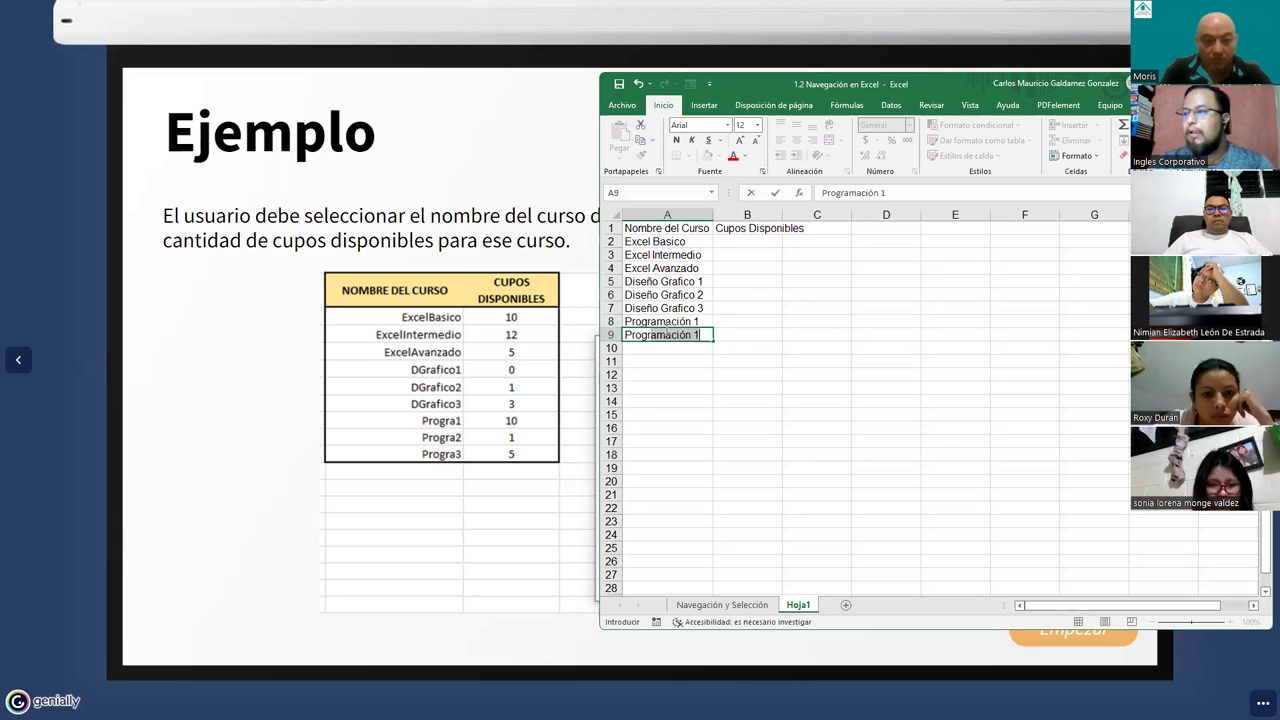
key(ctrl+Return)
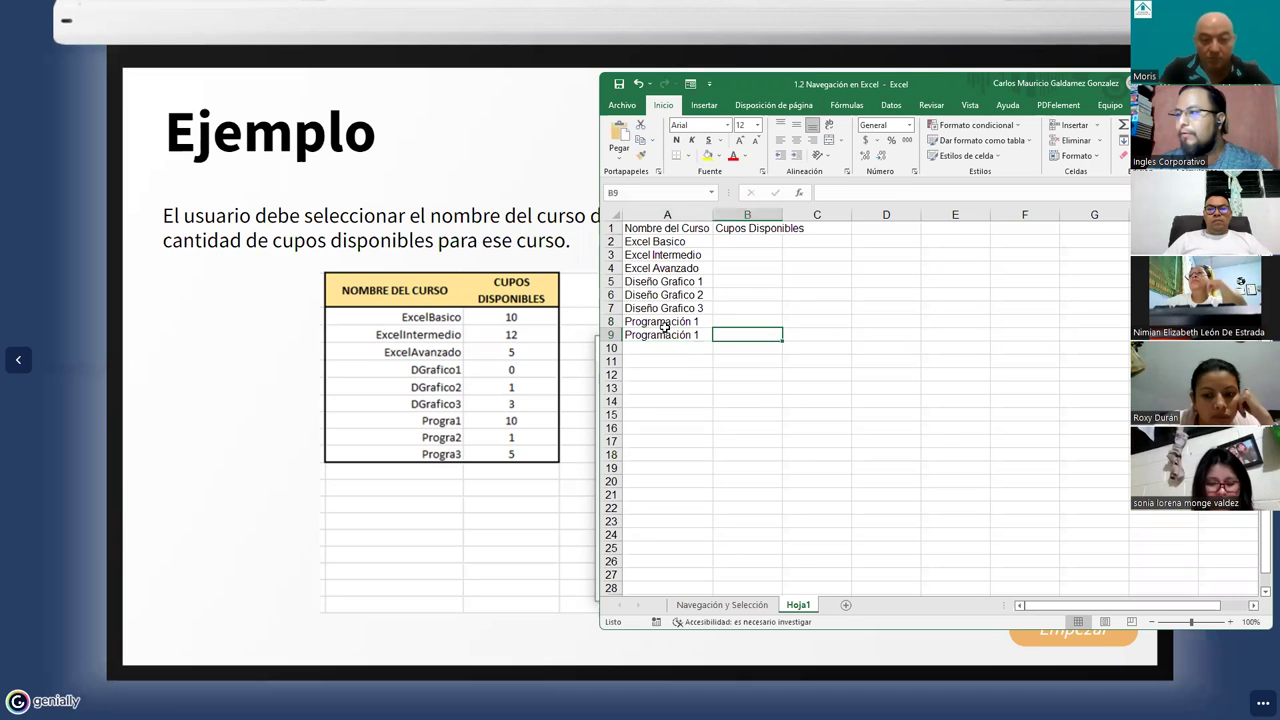
key(F2)
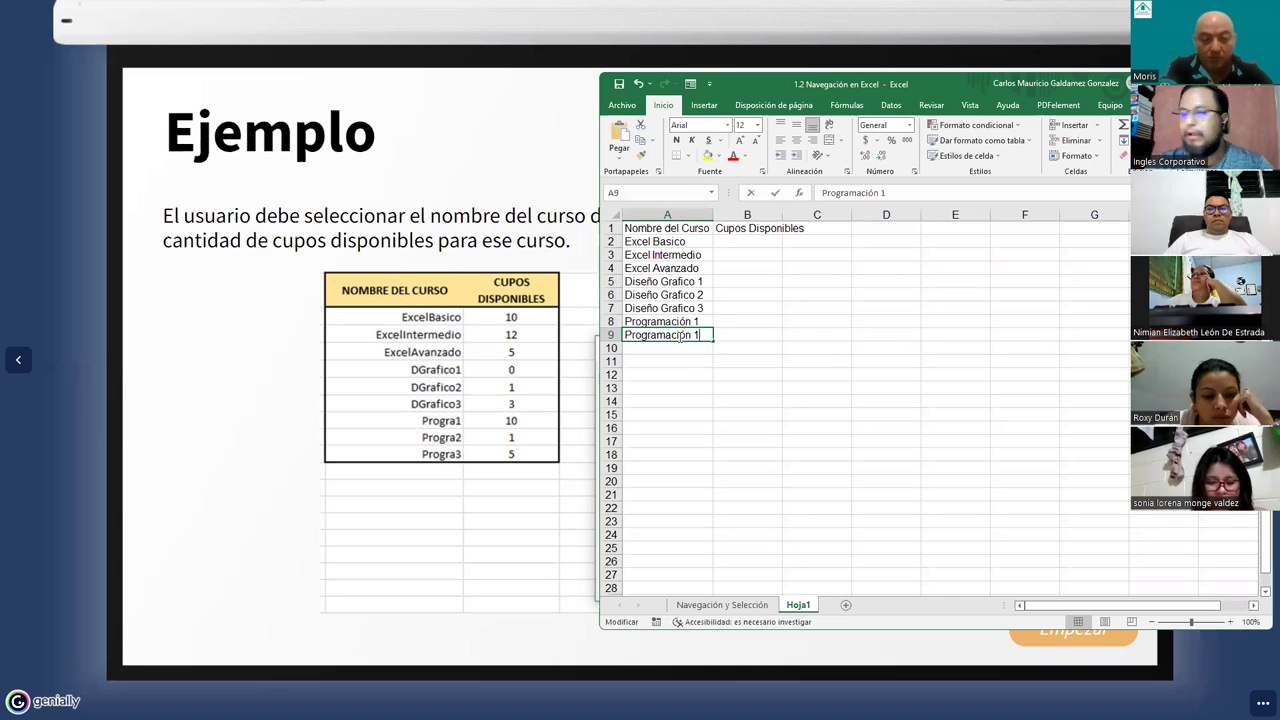
key(BackSpace)
key(BackSpace)
text(2)
key(Return)
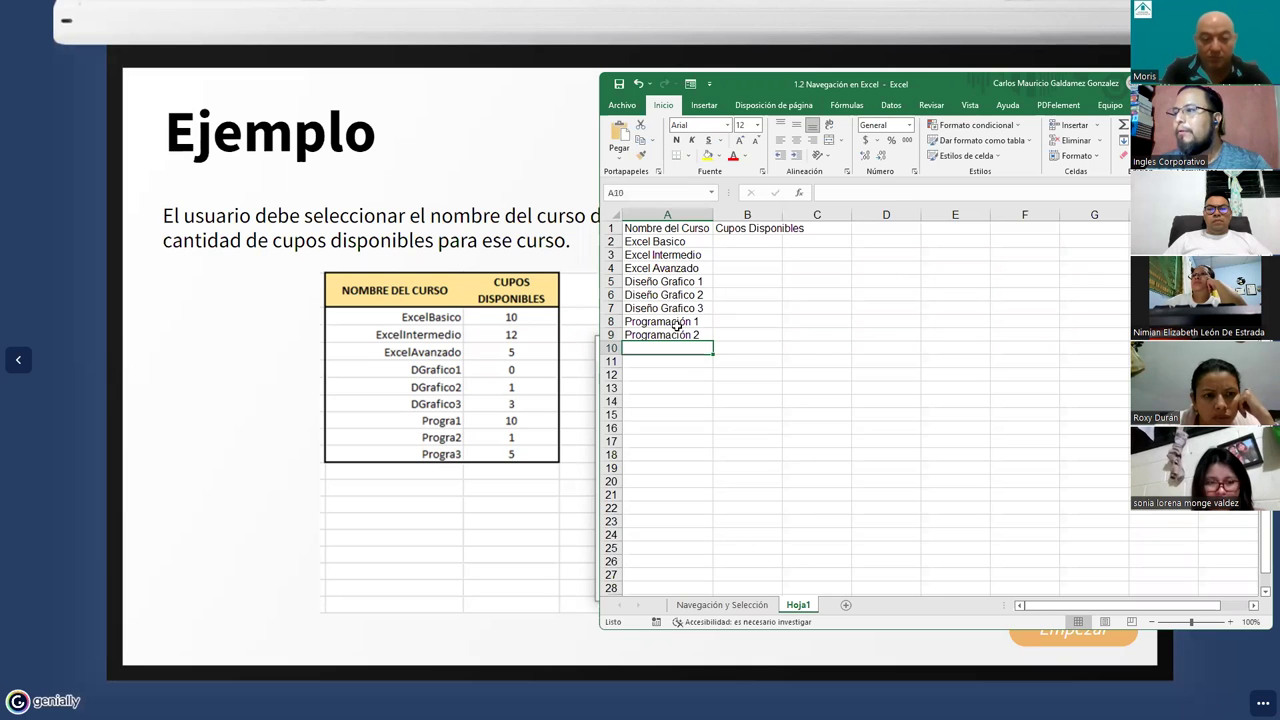
drag(677, 323, 668, 382)
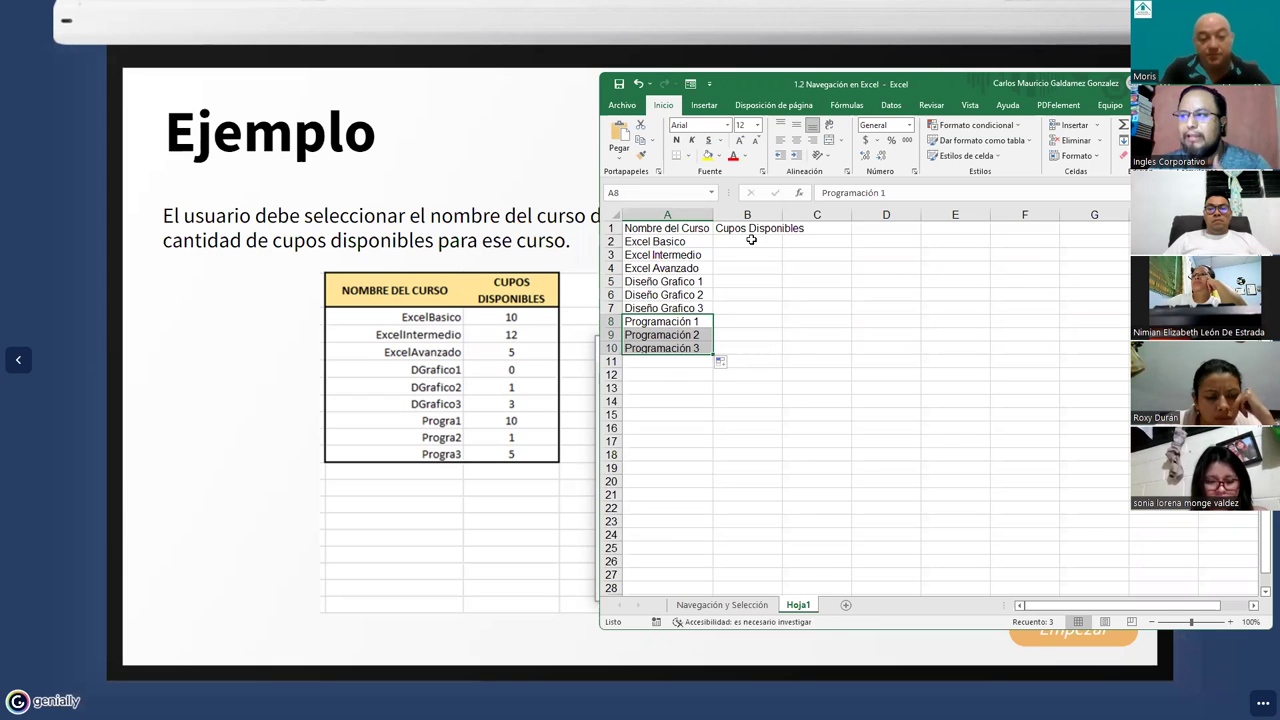
Enter the available seats 10, 12, 5 and 0 in cells B2 to B5
click(717, 242)
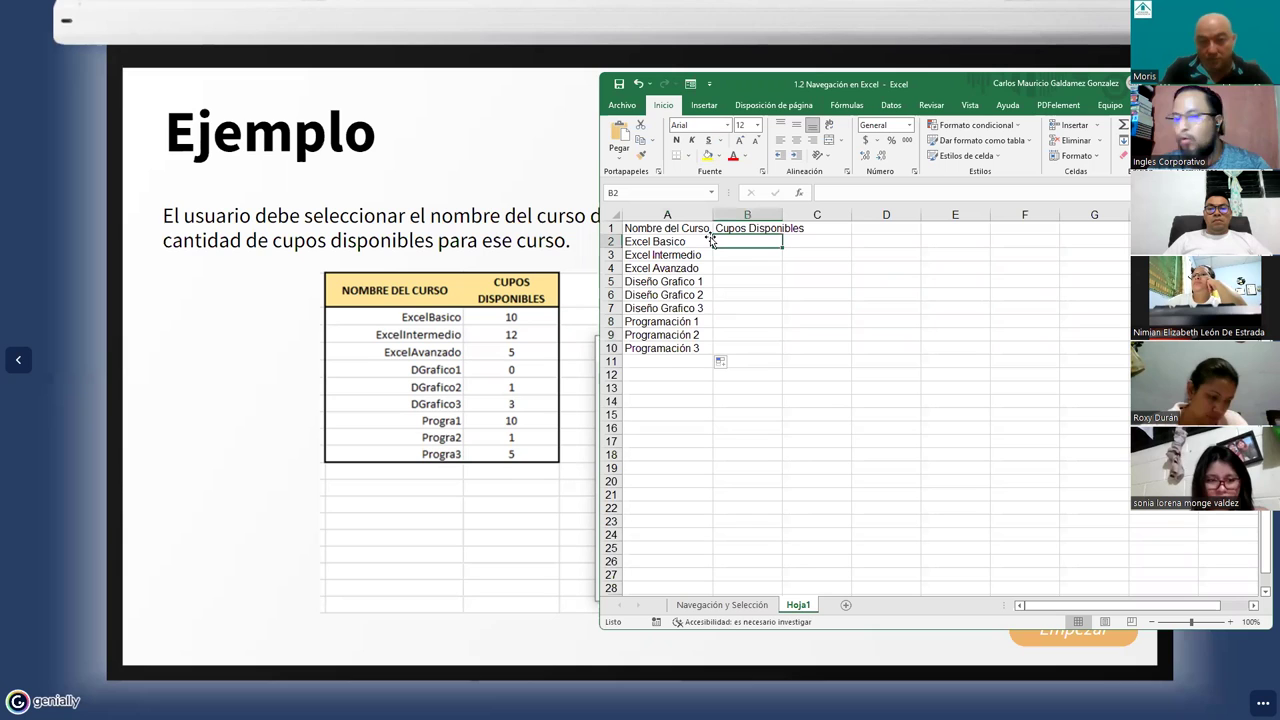
text(10)
key(Return)
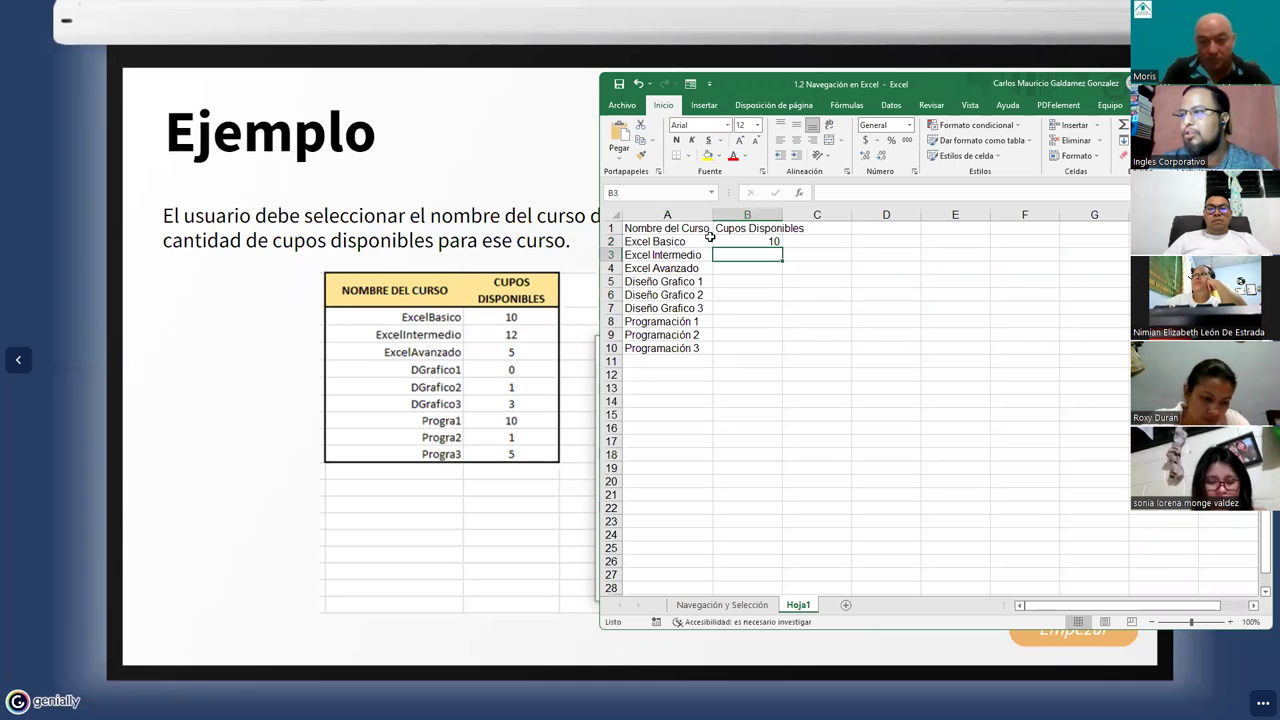
text(12)
key(Return)
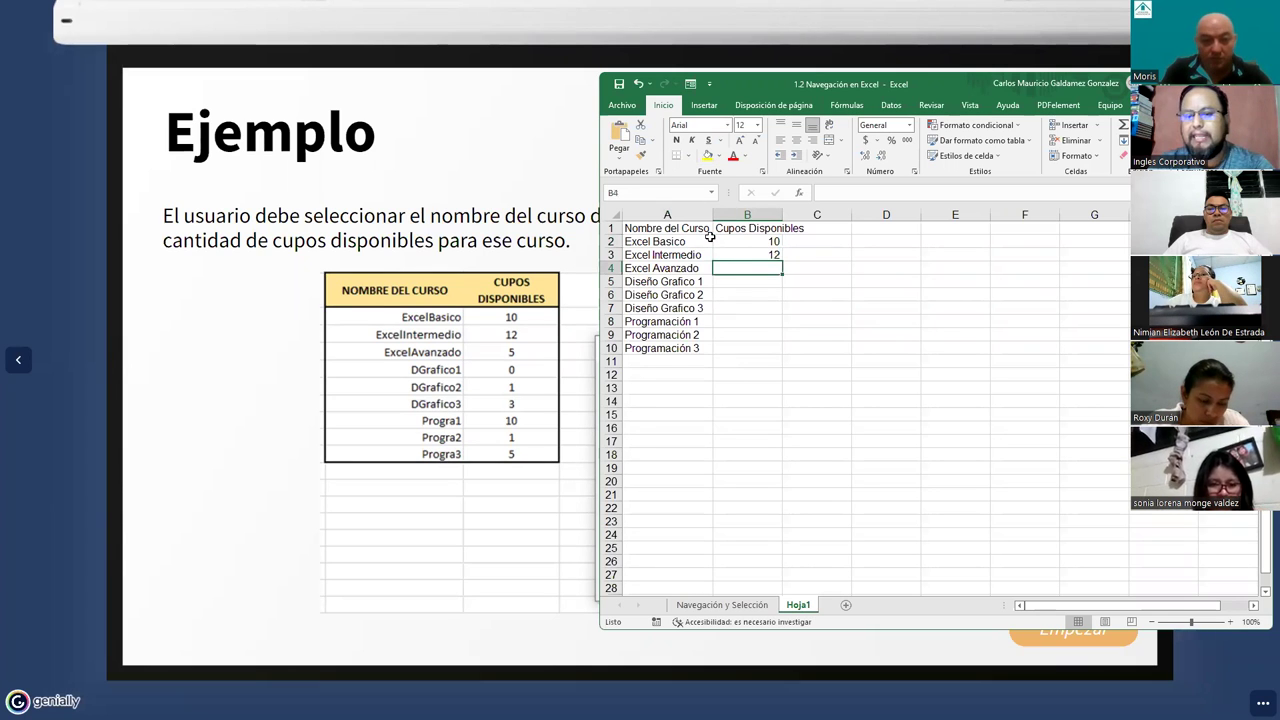
text(5)
key(Return)
text(0)
key(Return)
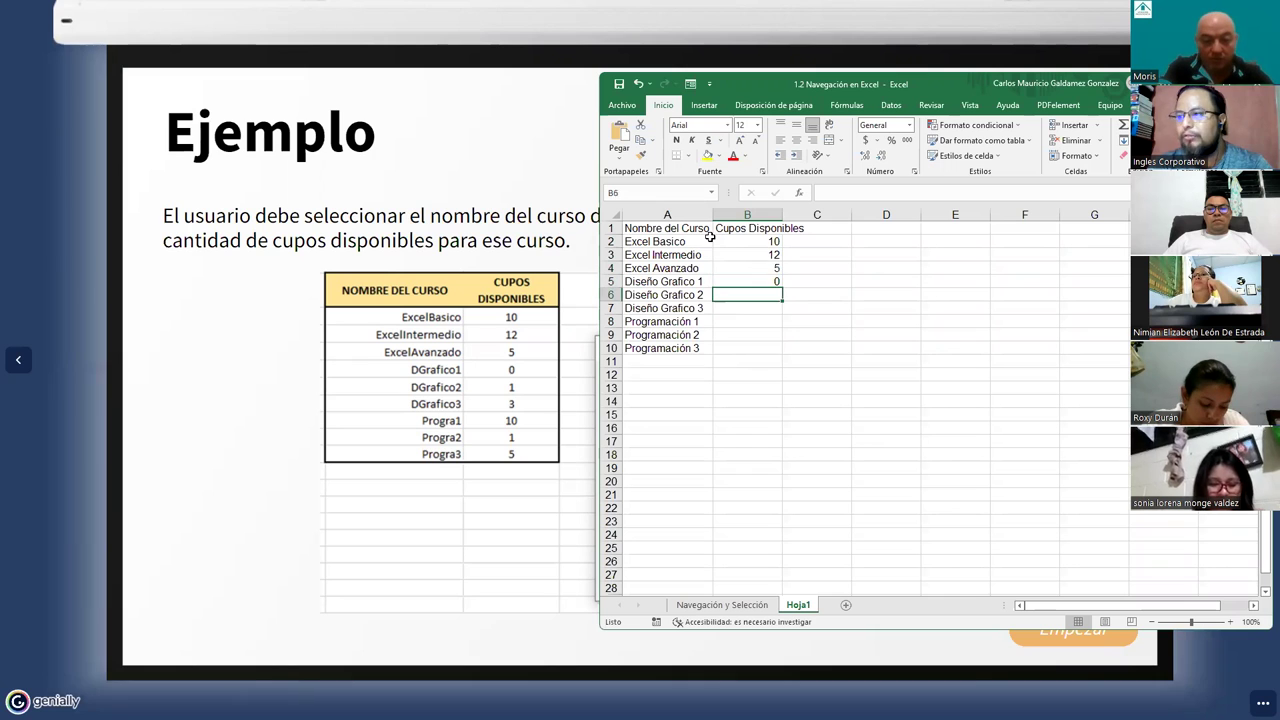
Enter the available seats 1, 3, 10, 1 and 5 in cells B6 to B10
text(1)
key(Return)
text(4)
key(BackSpace)
text(3)
key(Return)
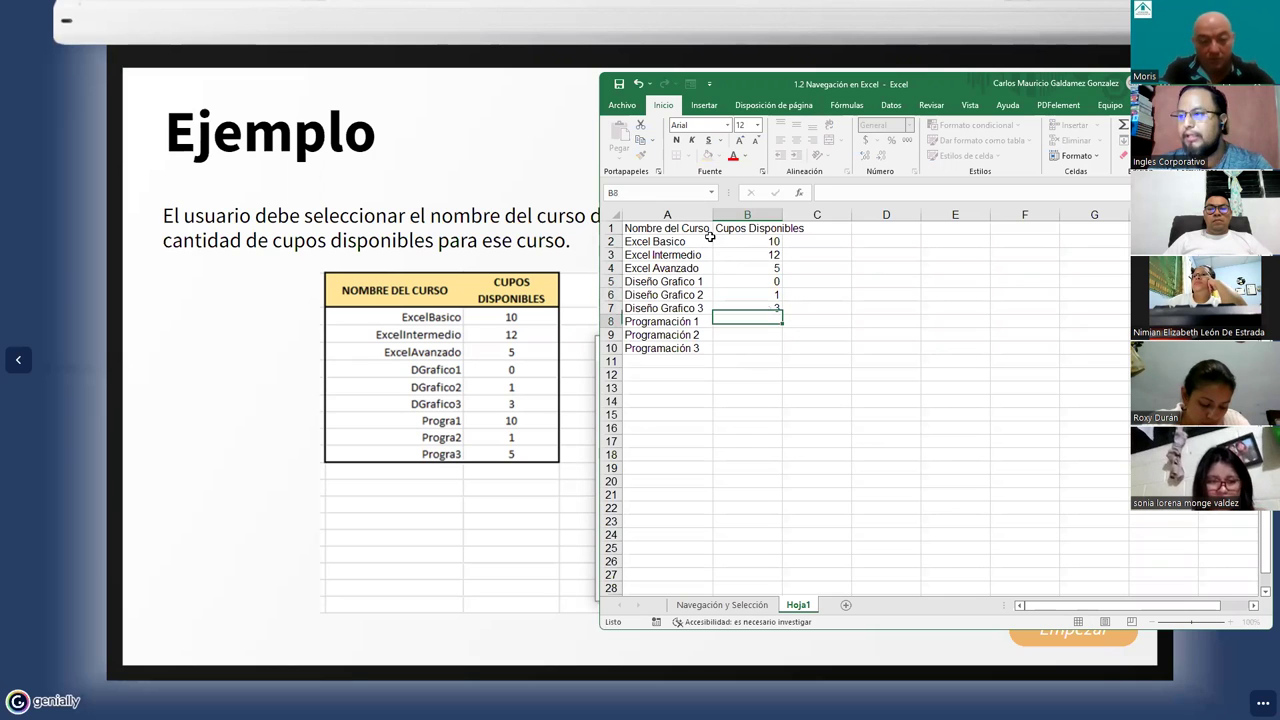
text(10)
key(Return)
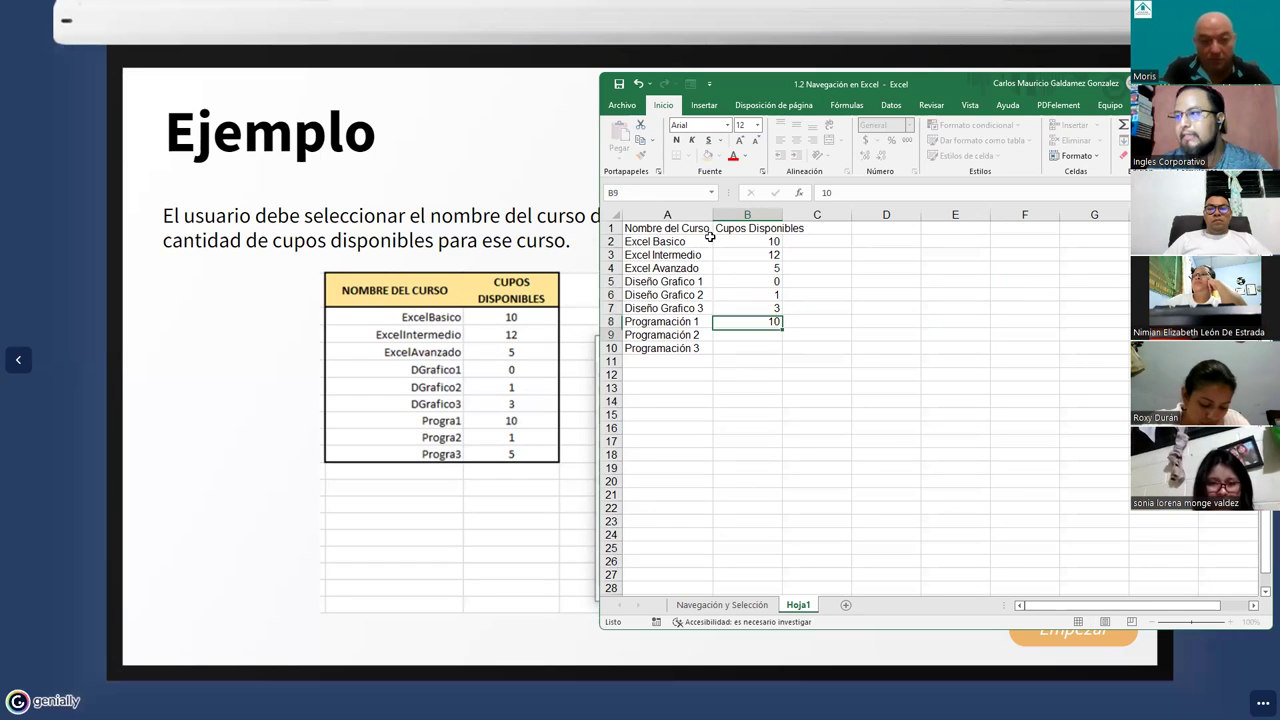
text(1)
key(Return)
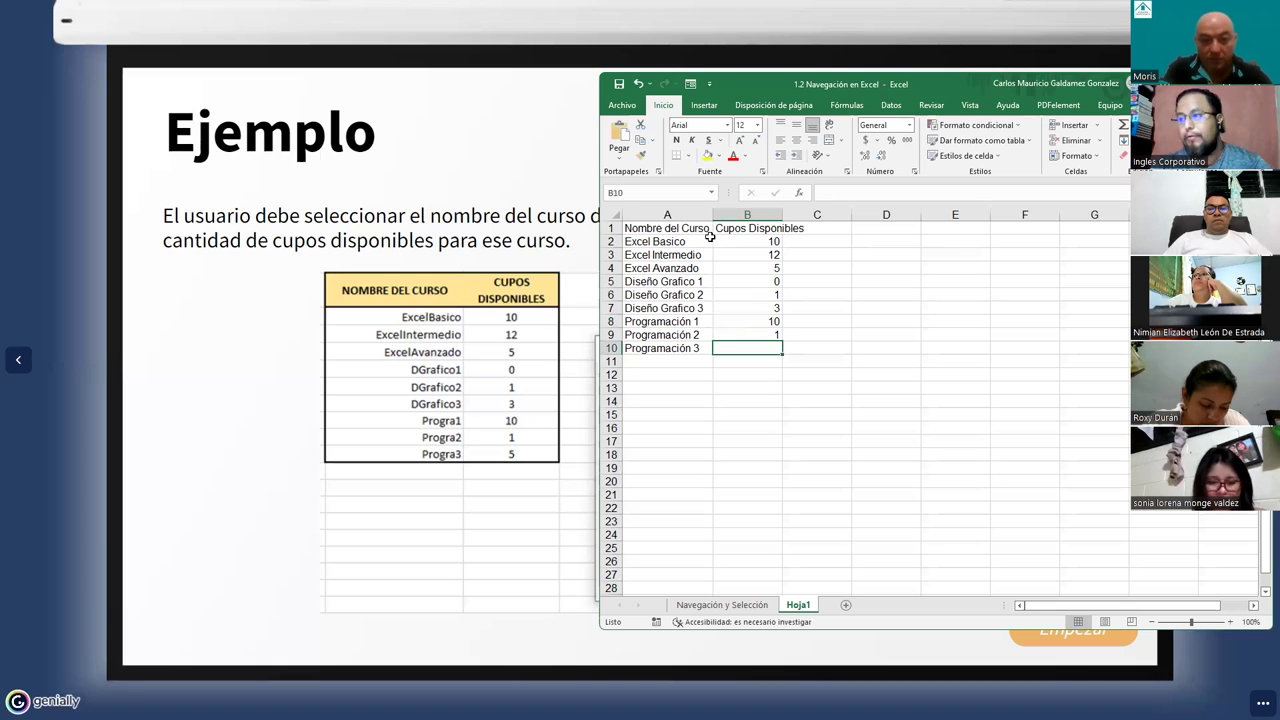
text(5)
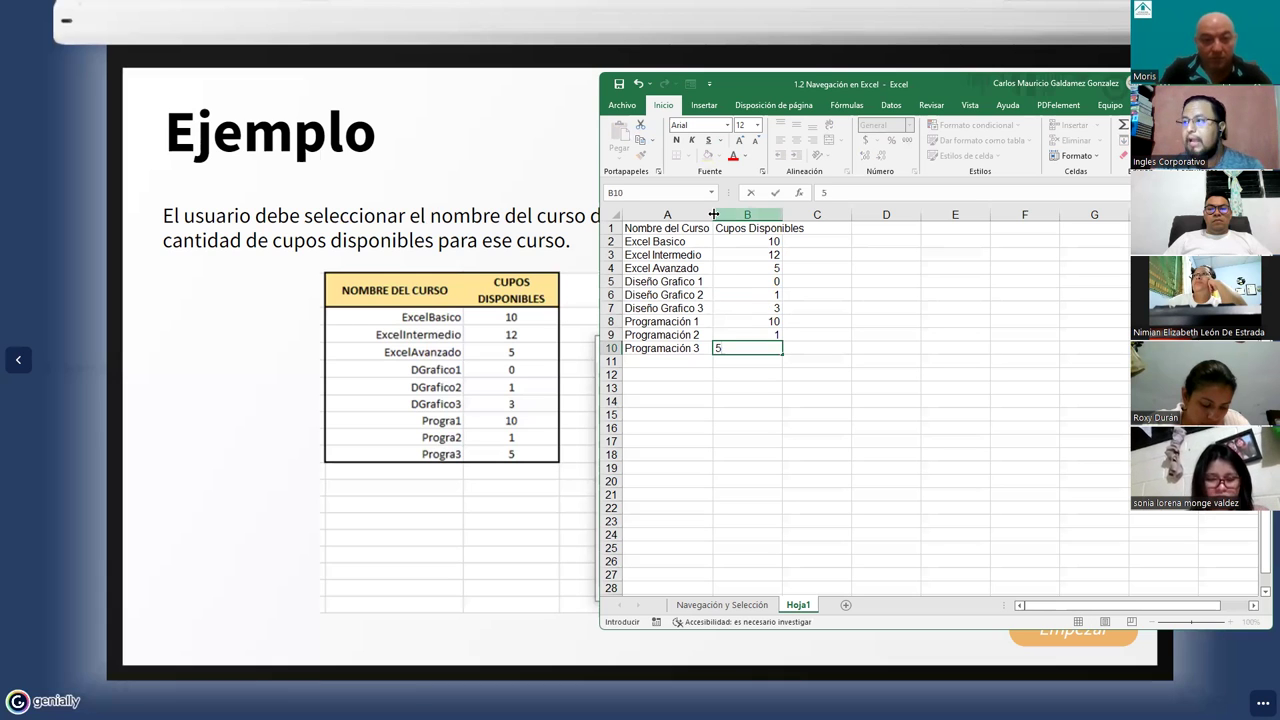
Fit column B's width to its contents and fill the header cells A1:B1 with yellow
click(716, 212)
double_click(782, 213)
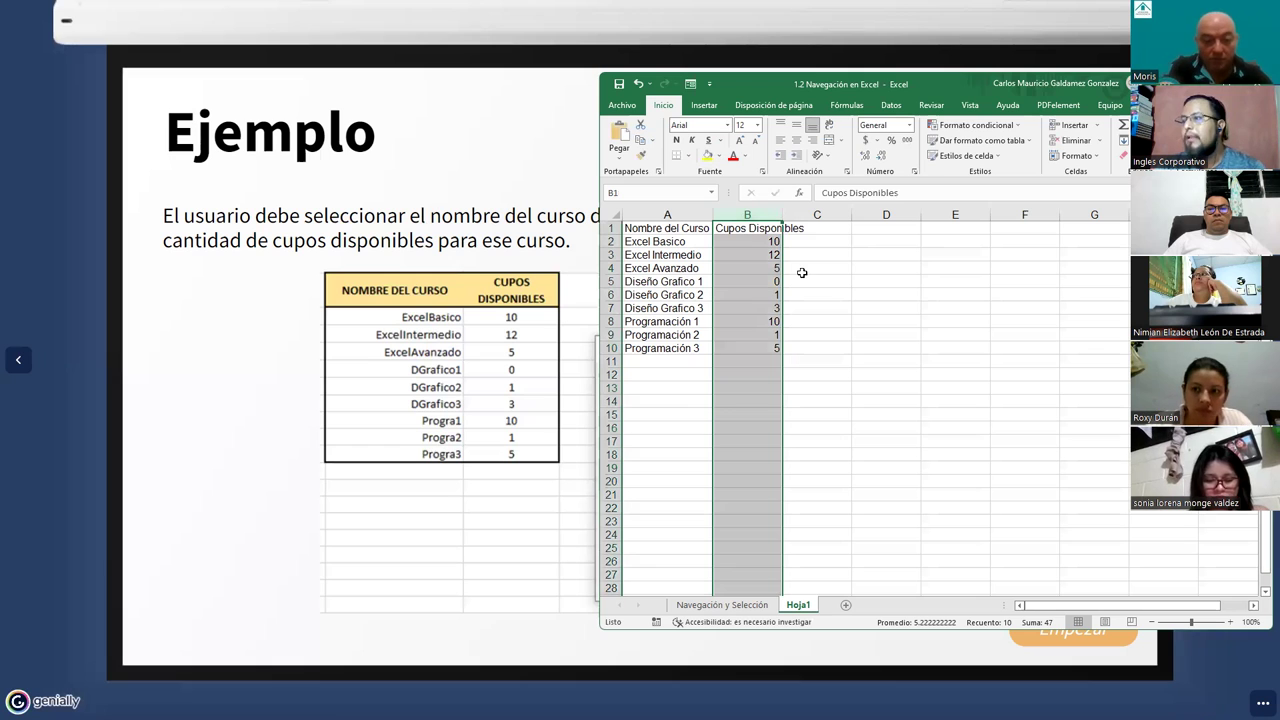
drag(740, 229, 711, 161)
Apply all borders to the course data in A2:B10
drag(677, 240, 751, 338)
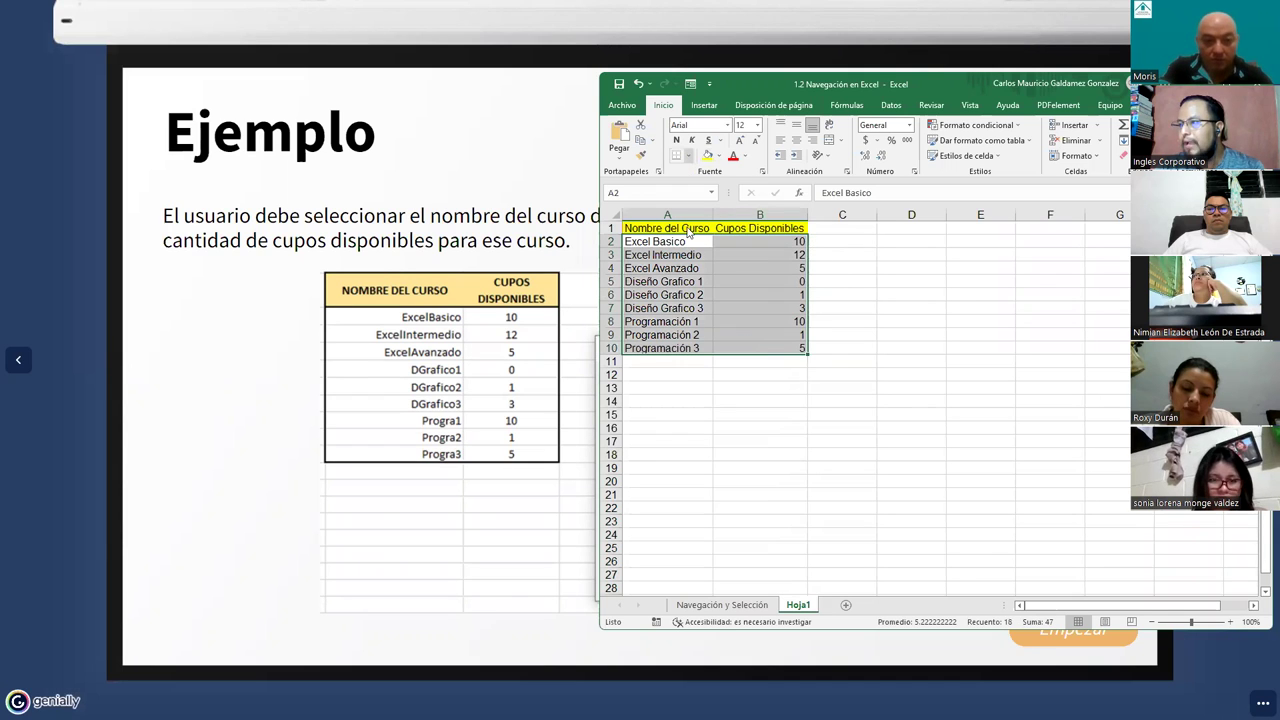
click(687, 156)
click(706, 224)
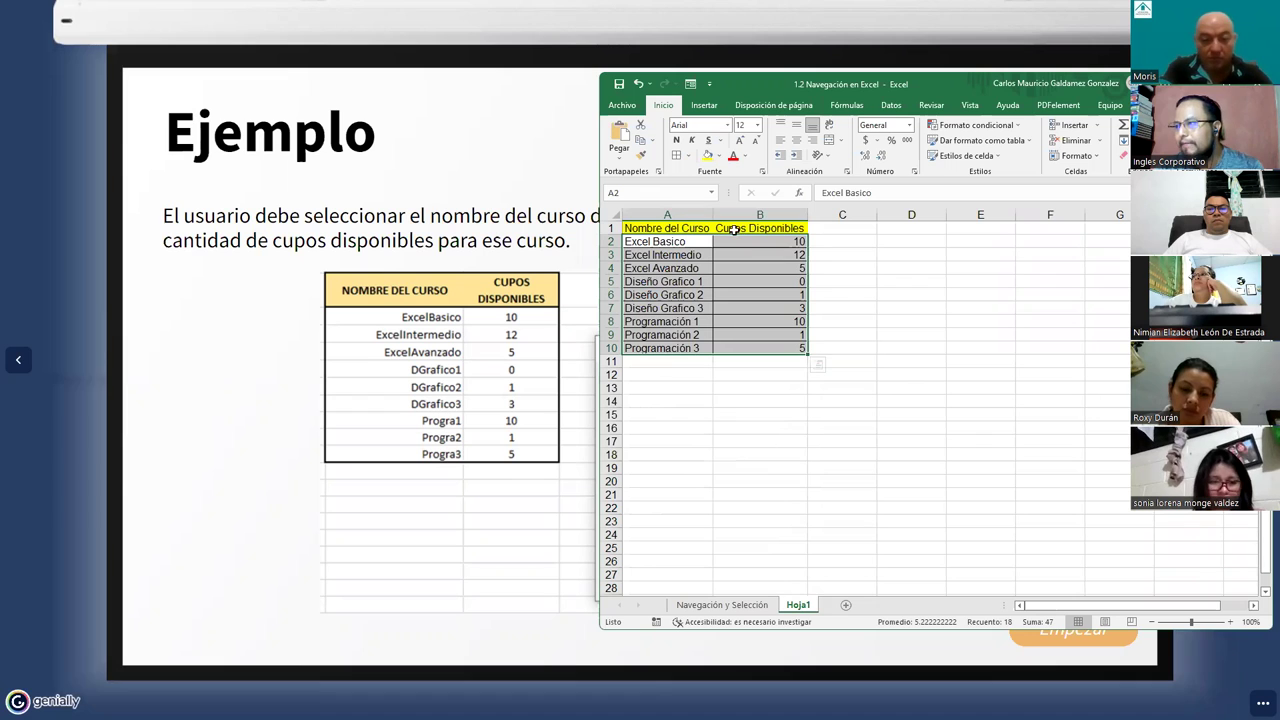
Select the header cells A1:B1 and maximize the workbook window
key(ctrl+z)
click(833, 143)
key(Escape)
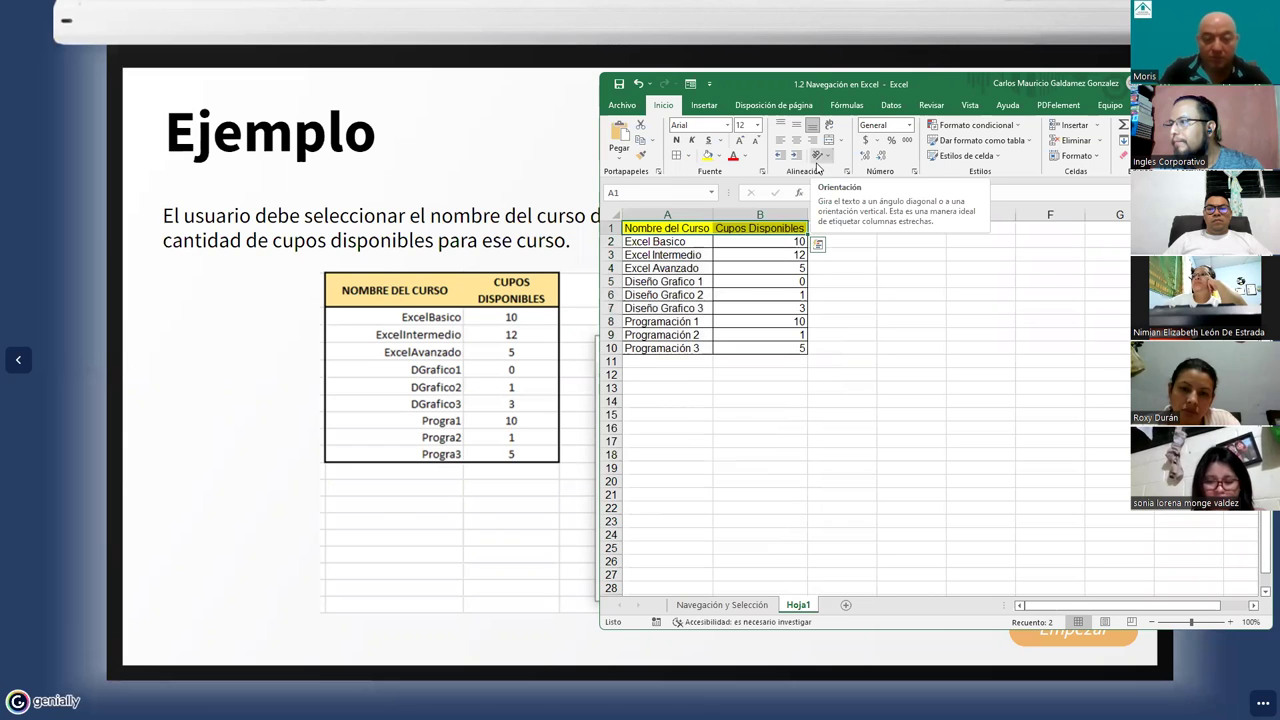
click(817, 158)
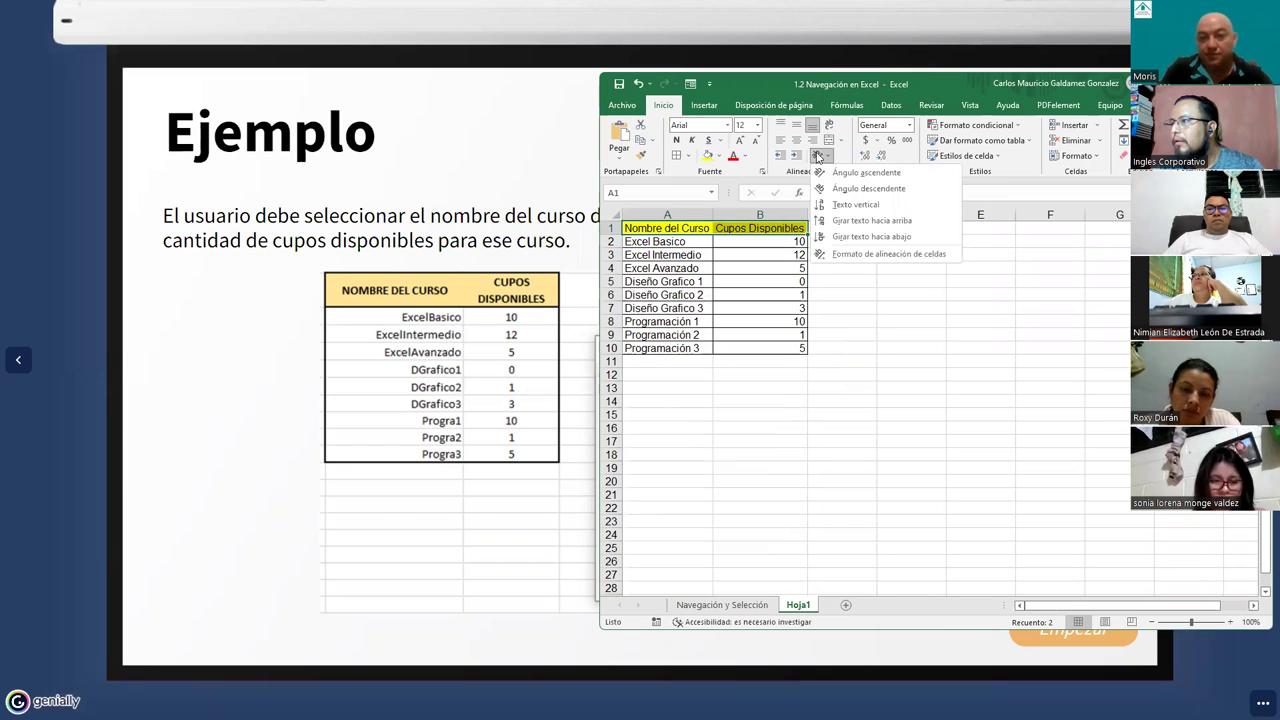
click(829, 126)
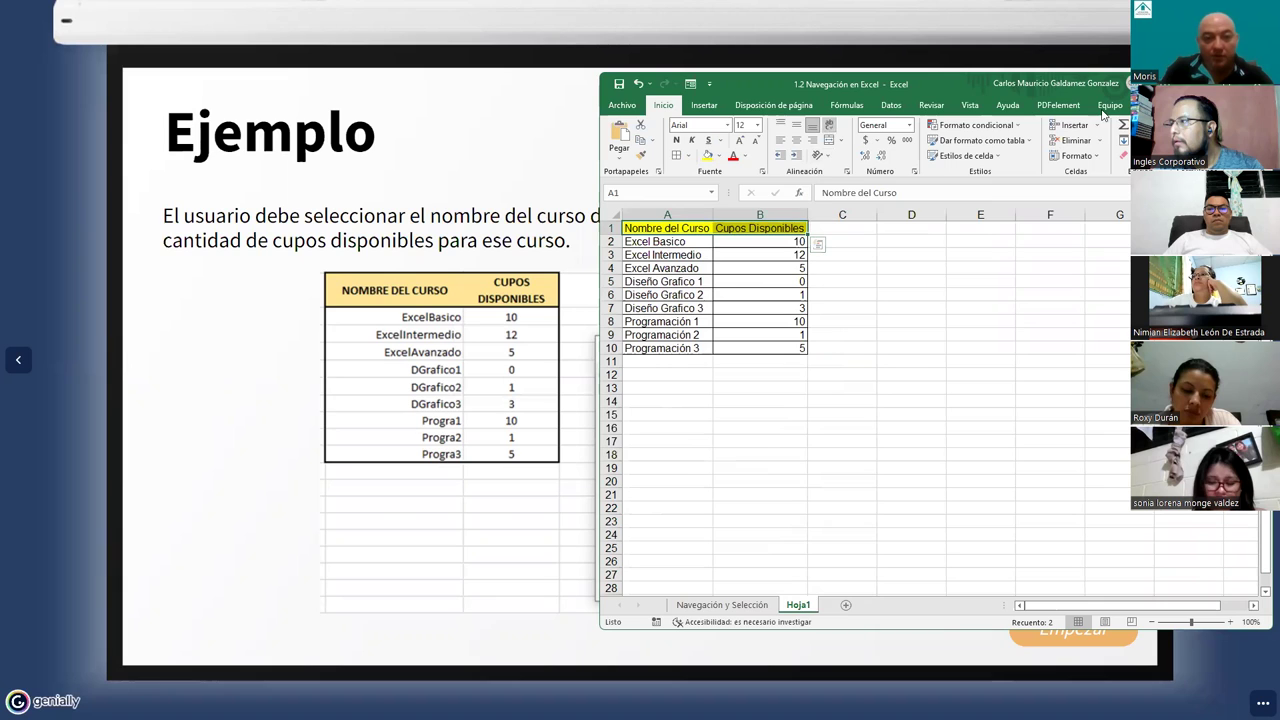
key(super+Up)
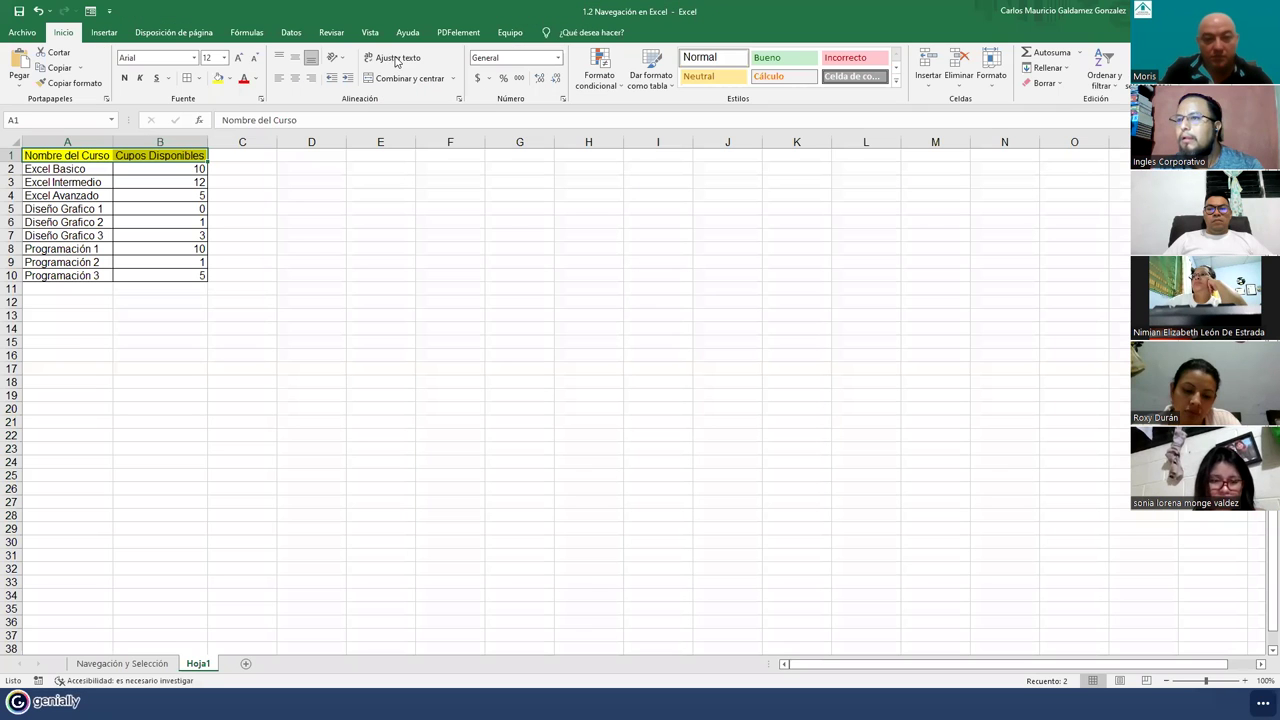
Narrow column B and wrap the text of the header Cupos Disponibles in B1
drag(207, 141, 116, 153)
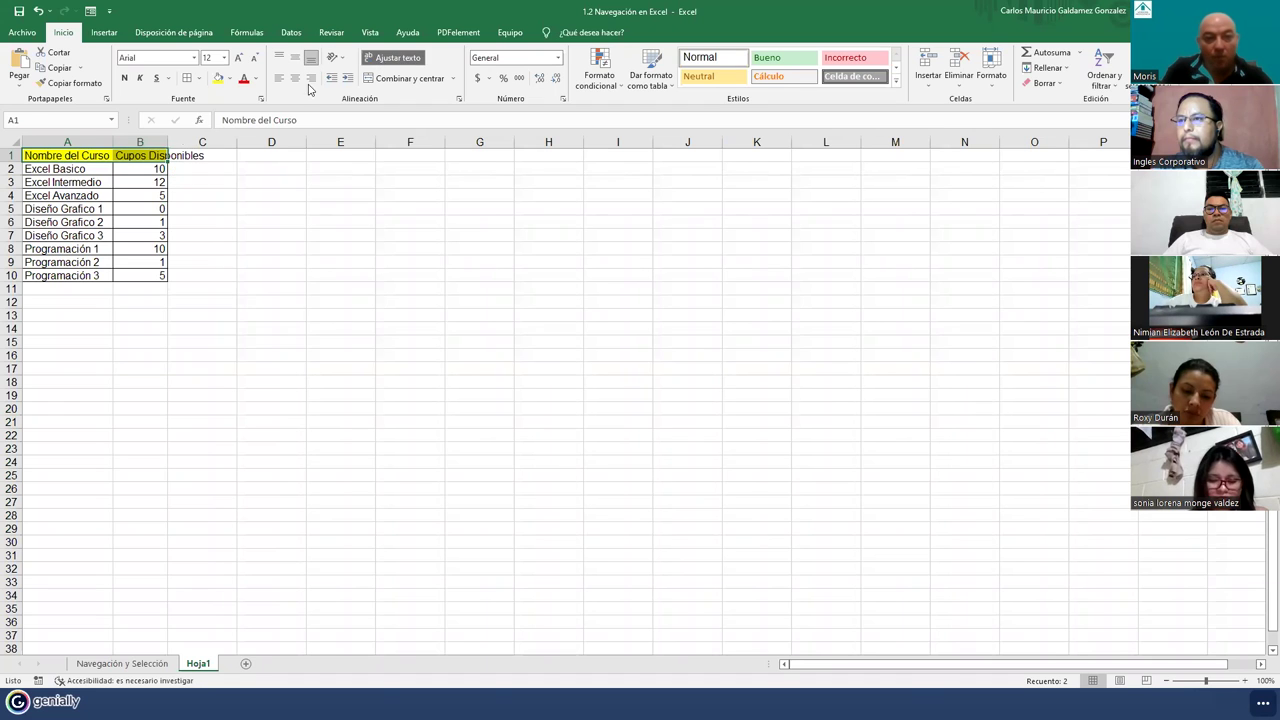
click(122, 156)
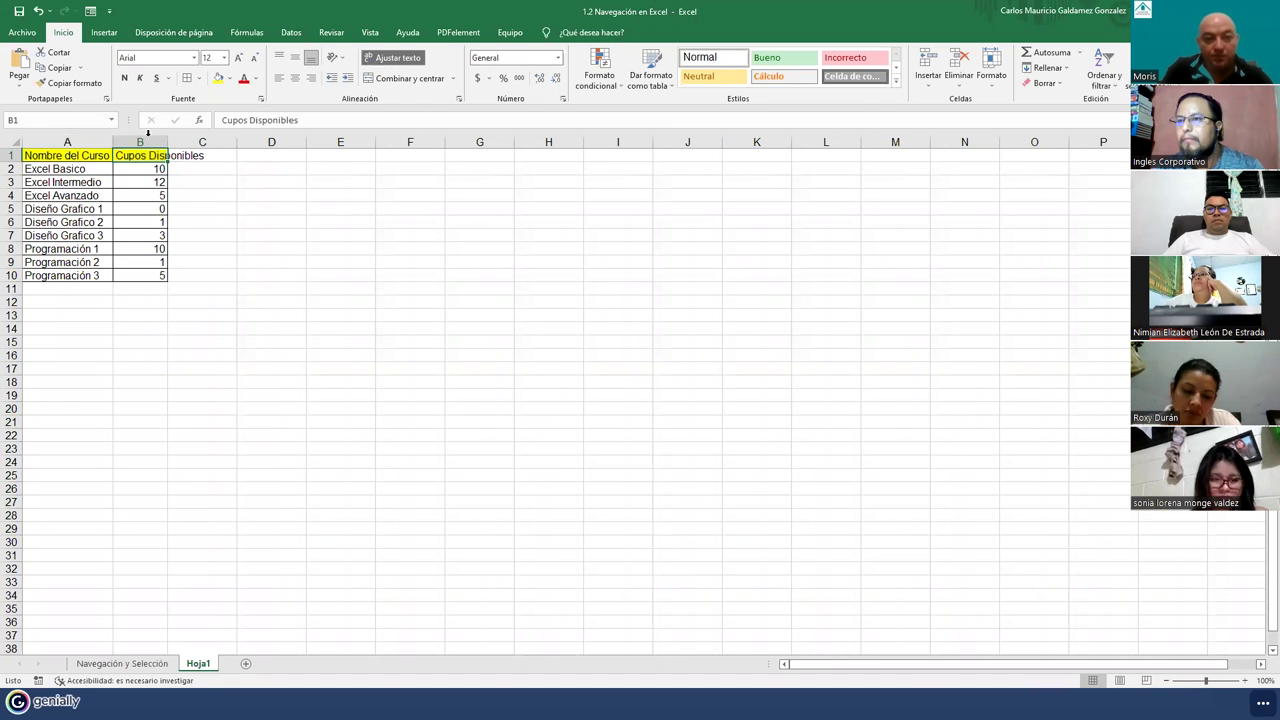
key(alt+h)
key(w)
key(ctrl+a)
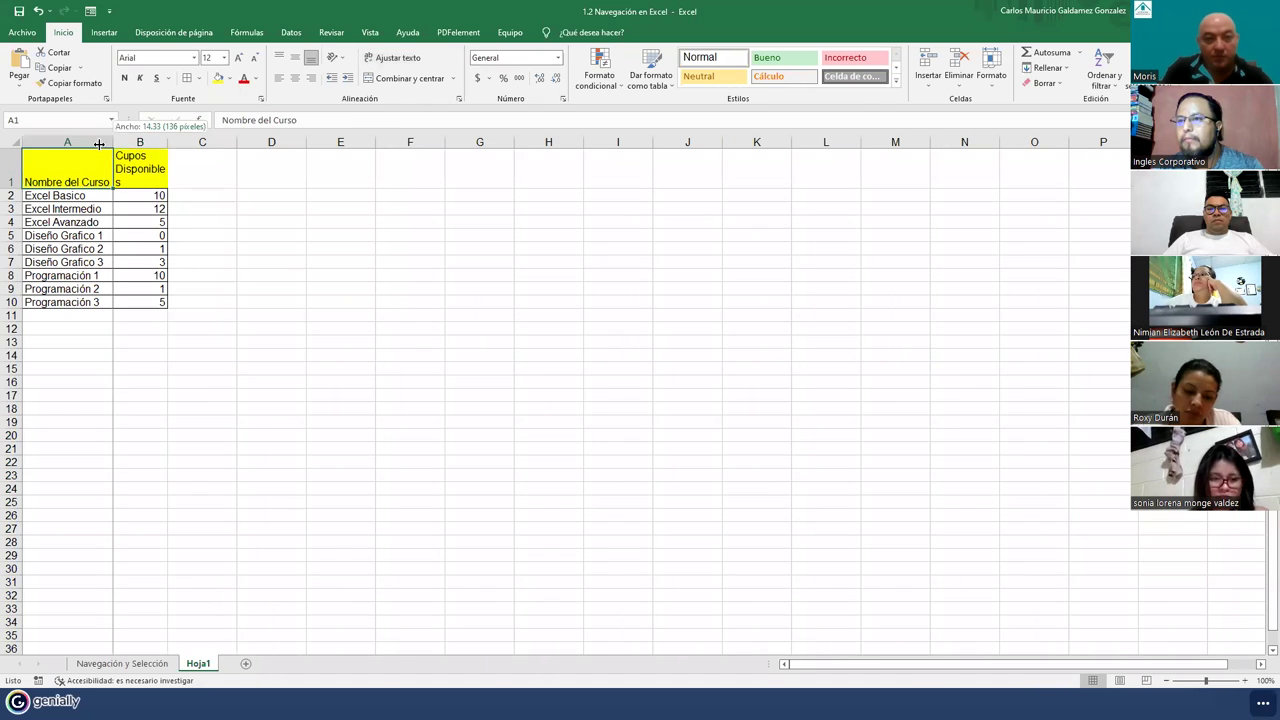
Narrow column A and wrap the text of the header Nombre del Curso in A1
drag(111, 142, 100, 142)
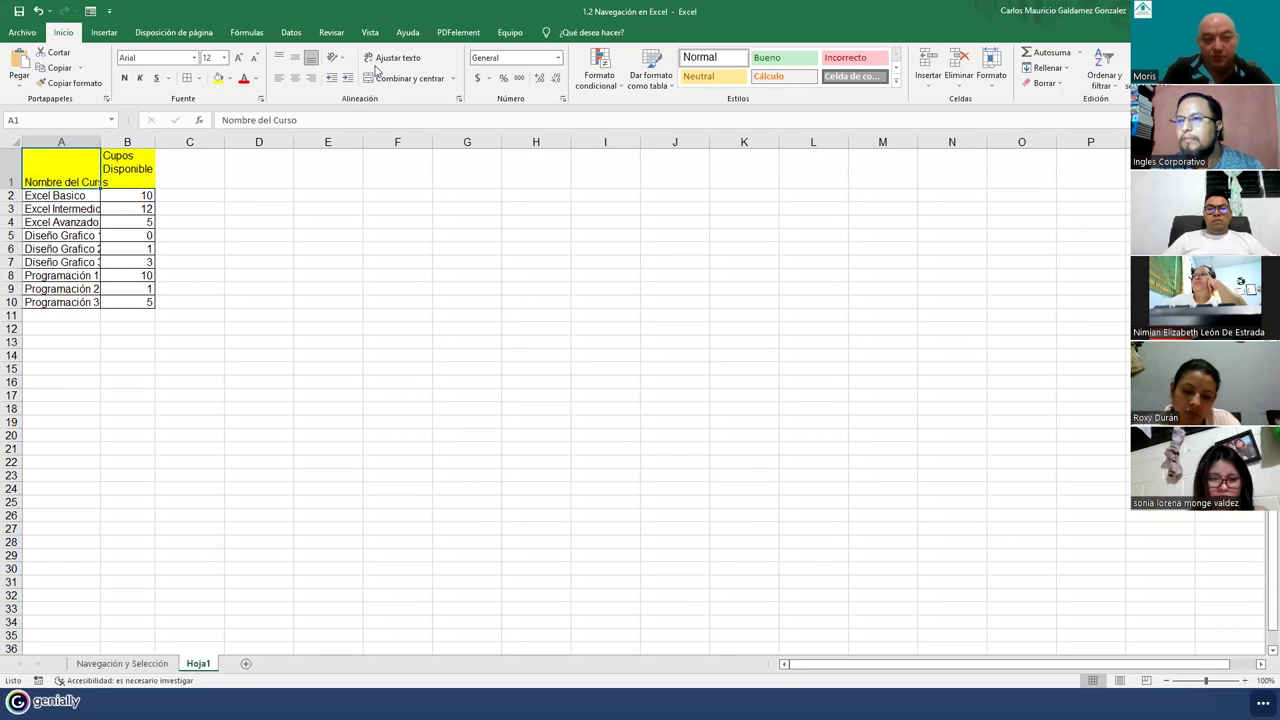
key(alt+h)
key(w)
Increase the font size of A2:B10 to 14 and fit column A to its contents
drag(80, 196, 112, 298)
click(237, 60)
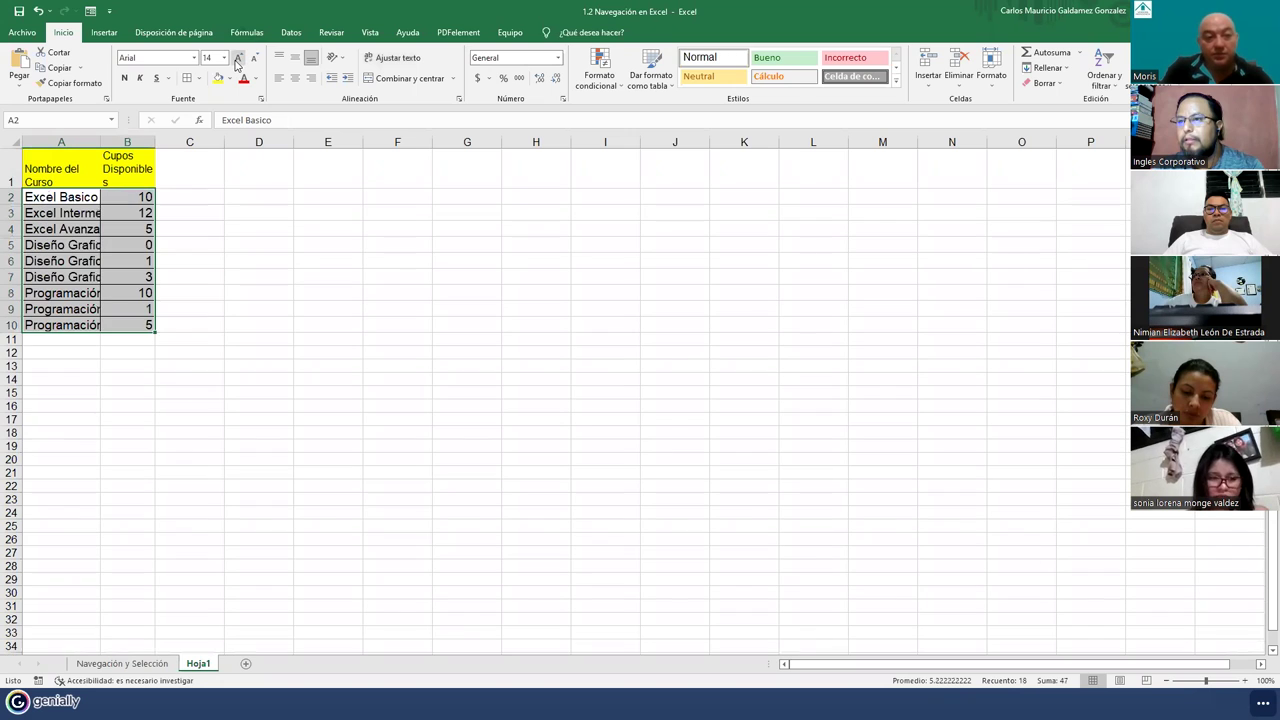
double_click(100, 142)
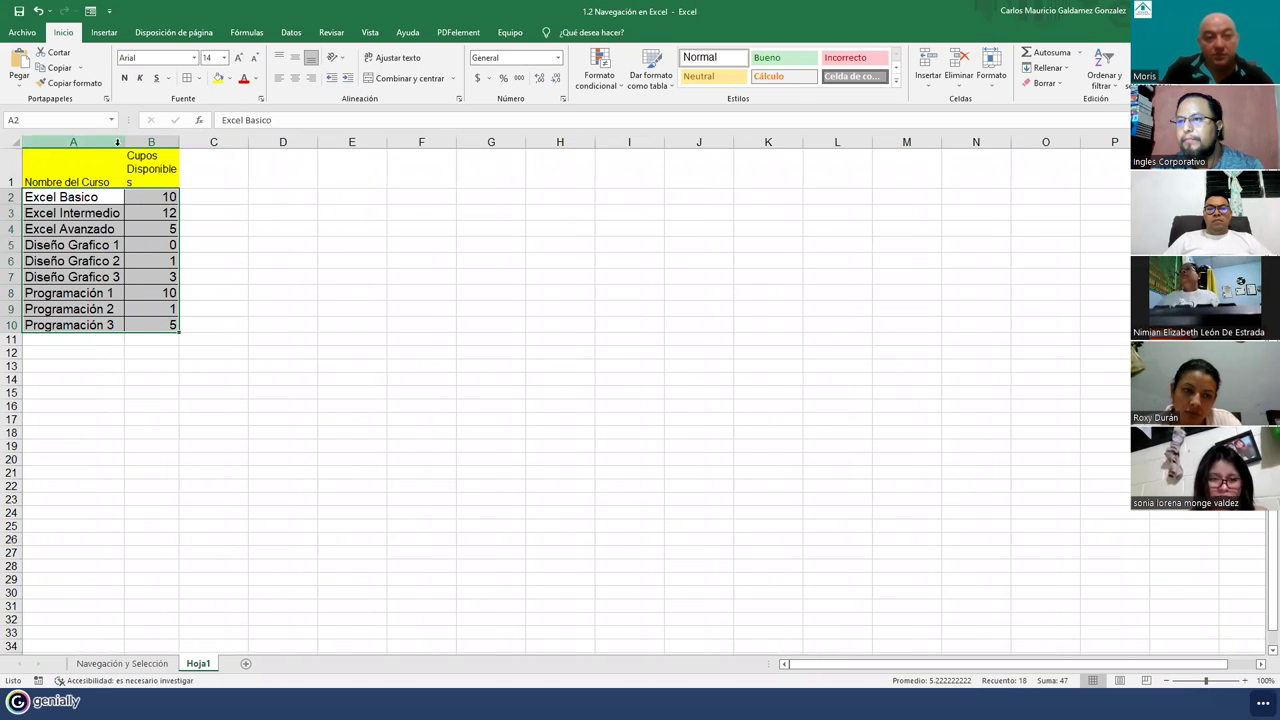
Set the headers in A1:B1 to wrapped text at font size 16 and resize columns A and B to show their full contents
drag(124, 142, 108, 142)
click(105, 168)
click(397, 57)
click(237, 57)
drag(160, 142, 191, 155)
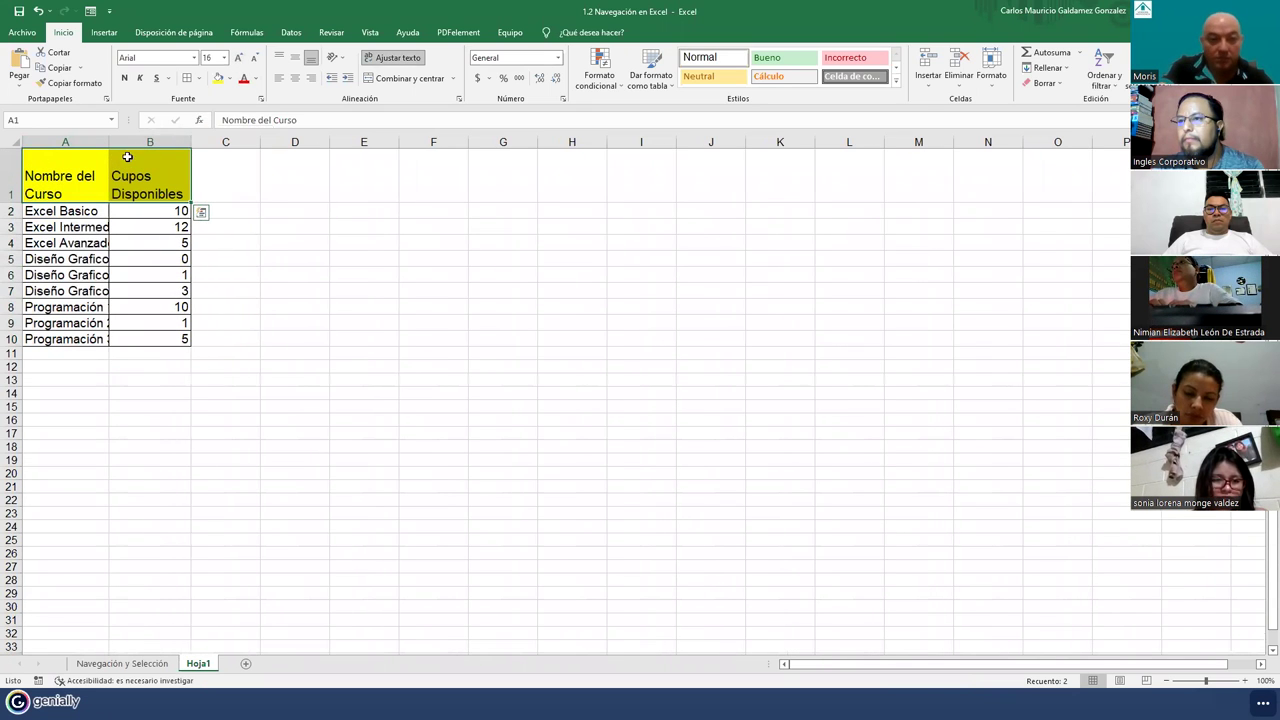
drag(108, 145, 122, 142)
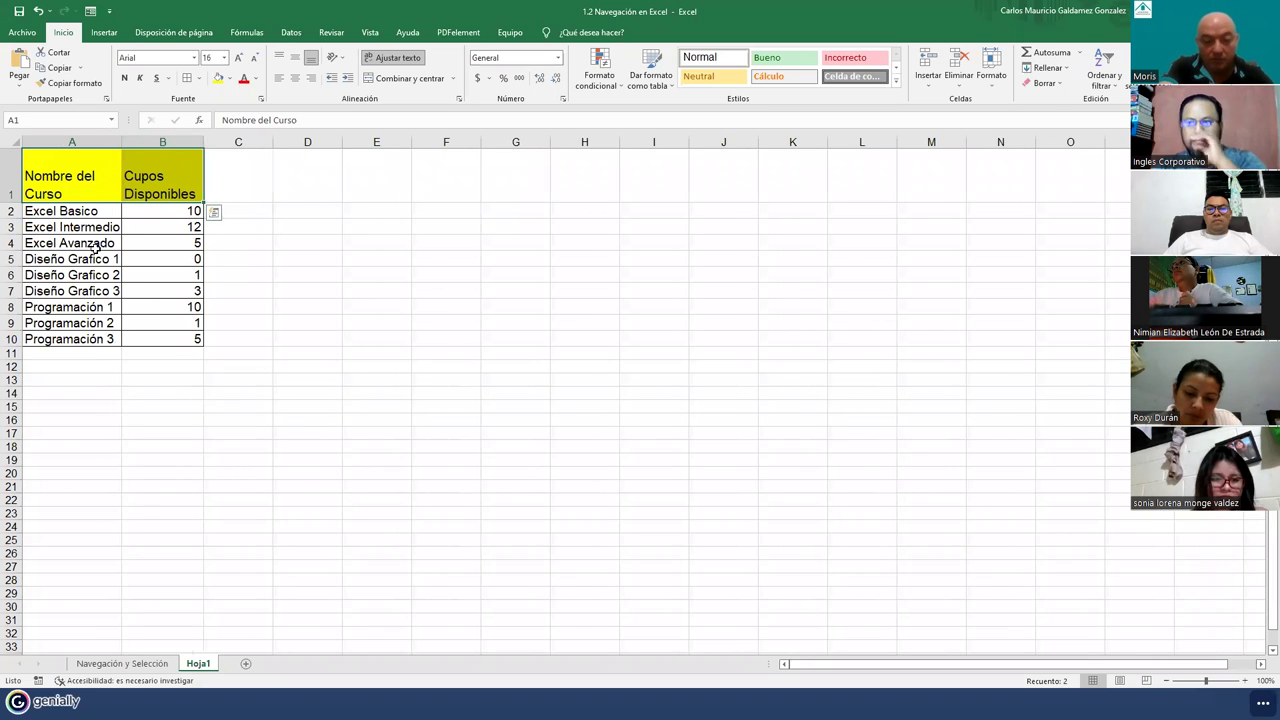
Apply all borders to the whole table A1:B10, including the header row
drag(70, 185, 134, 338)
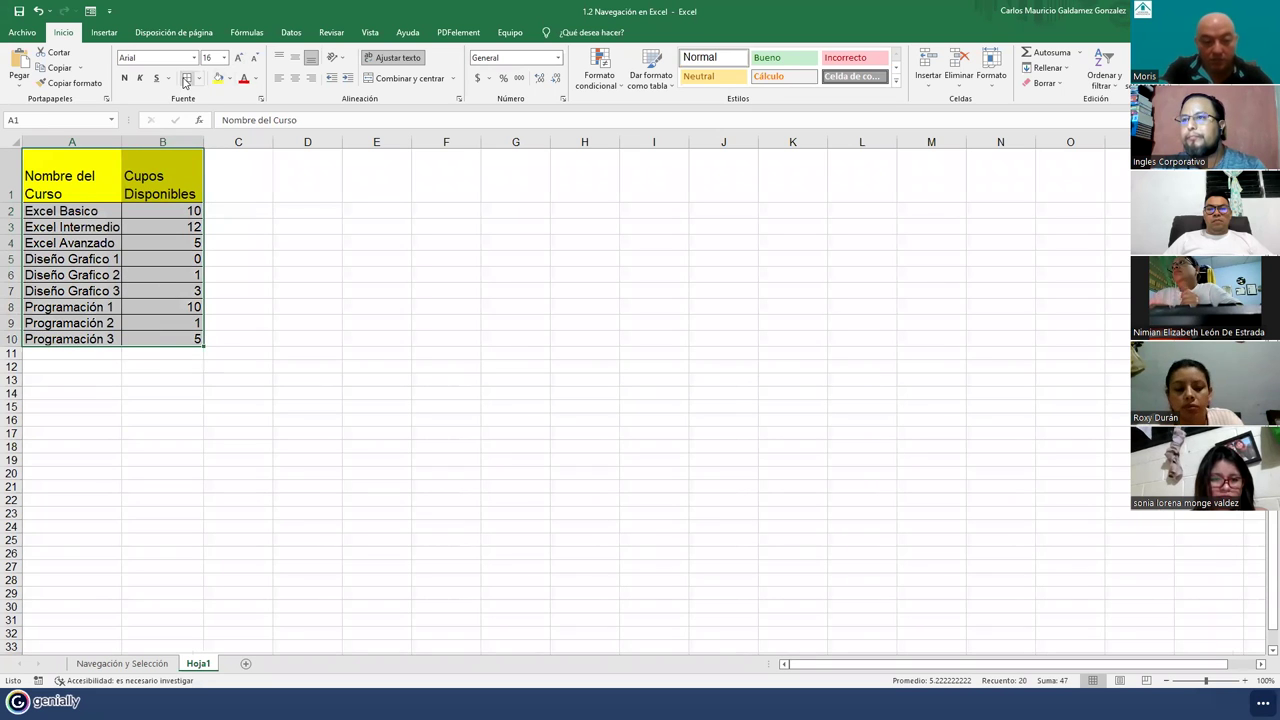
click(135, 355)
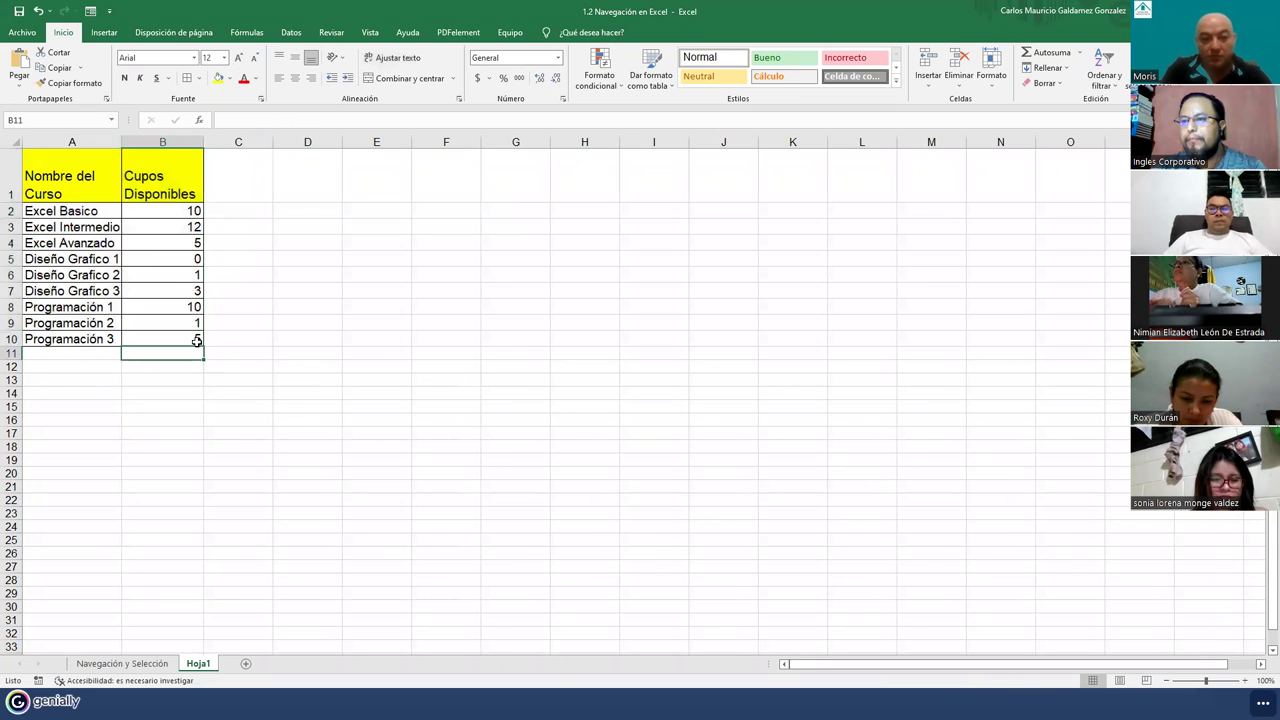
ctrl+scroll(193, 341, up, 4)
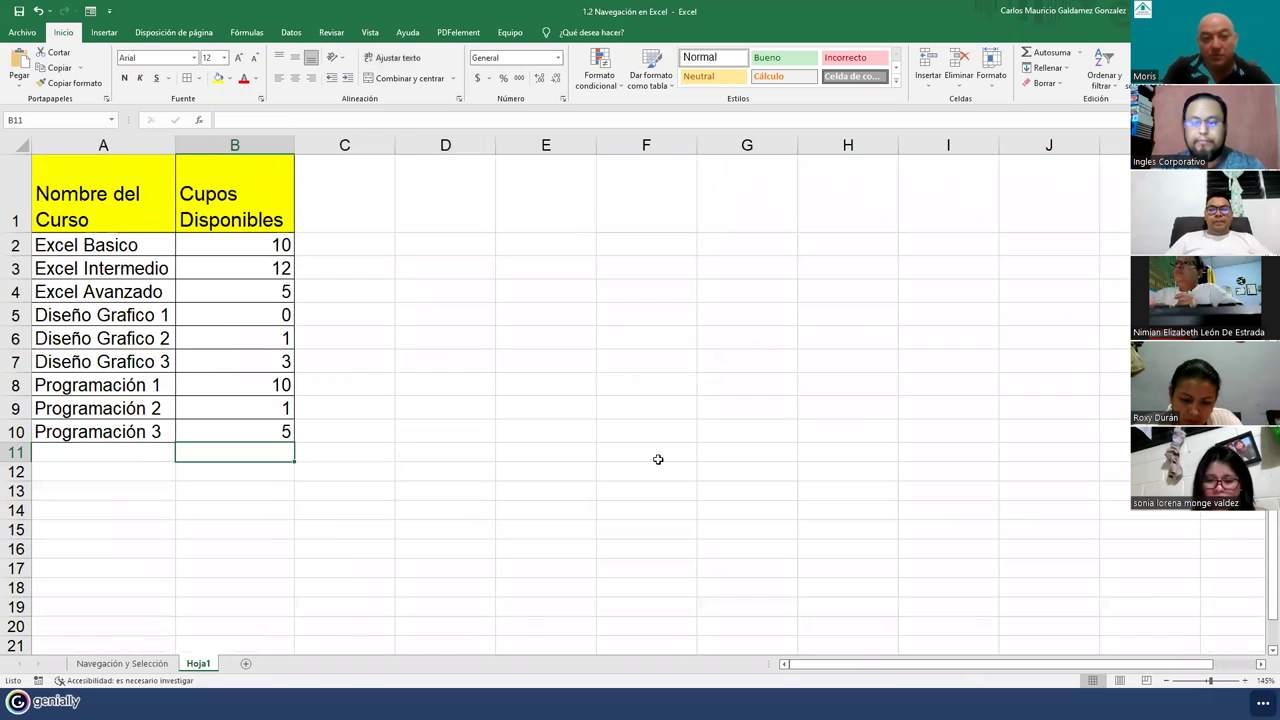
Check the lookup example on the slide and return to Excel in a restored, widened window
click(531, 287)
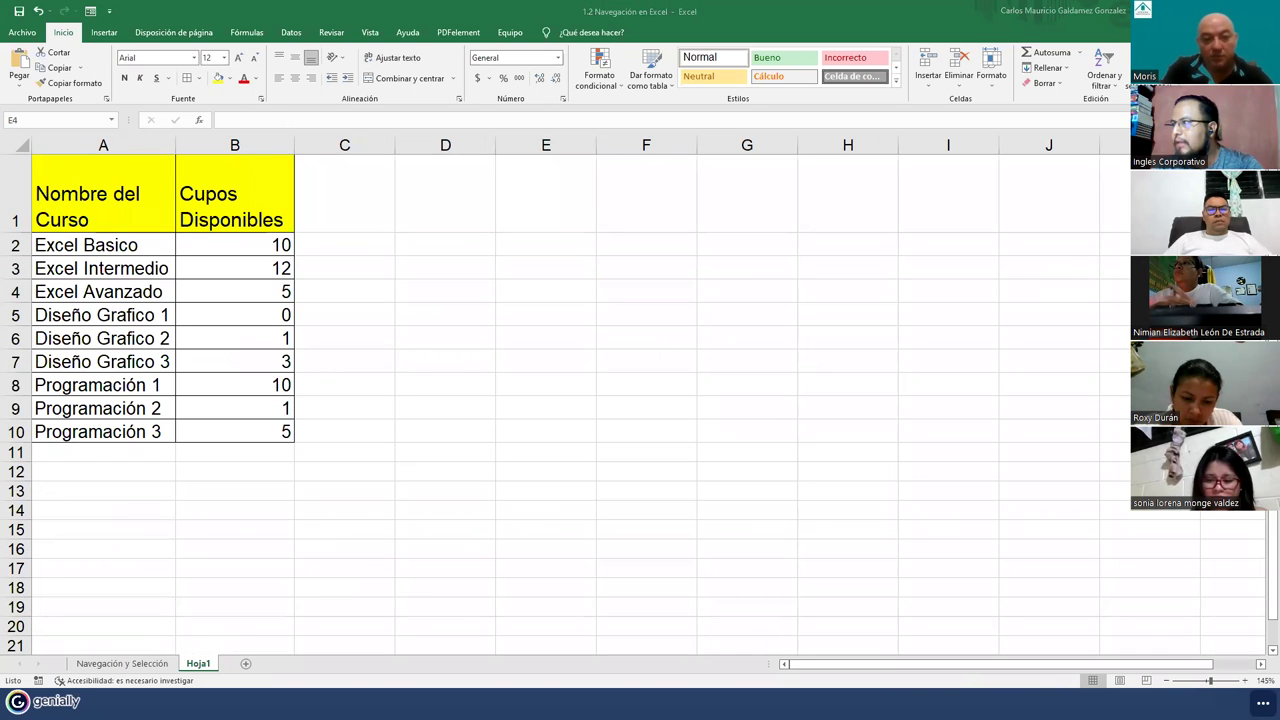
key(alt+Tab)
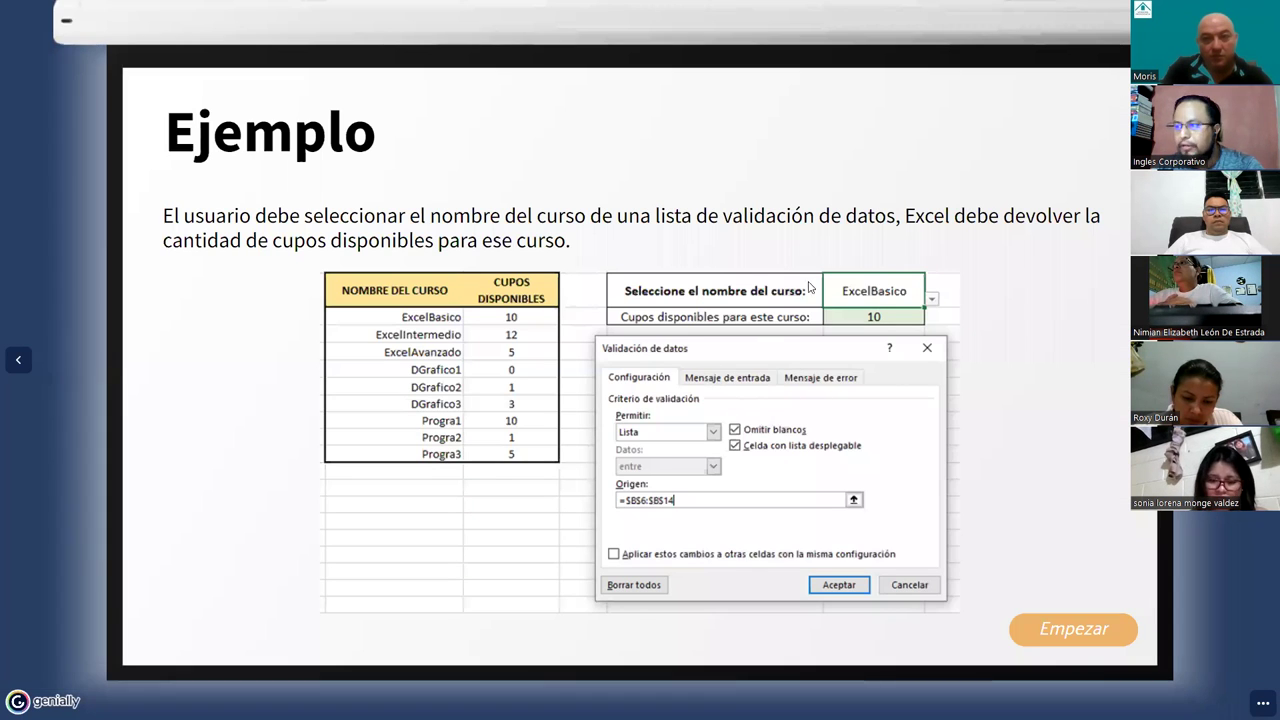
key(alt+Tab)
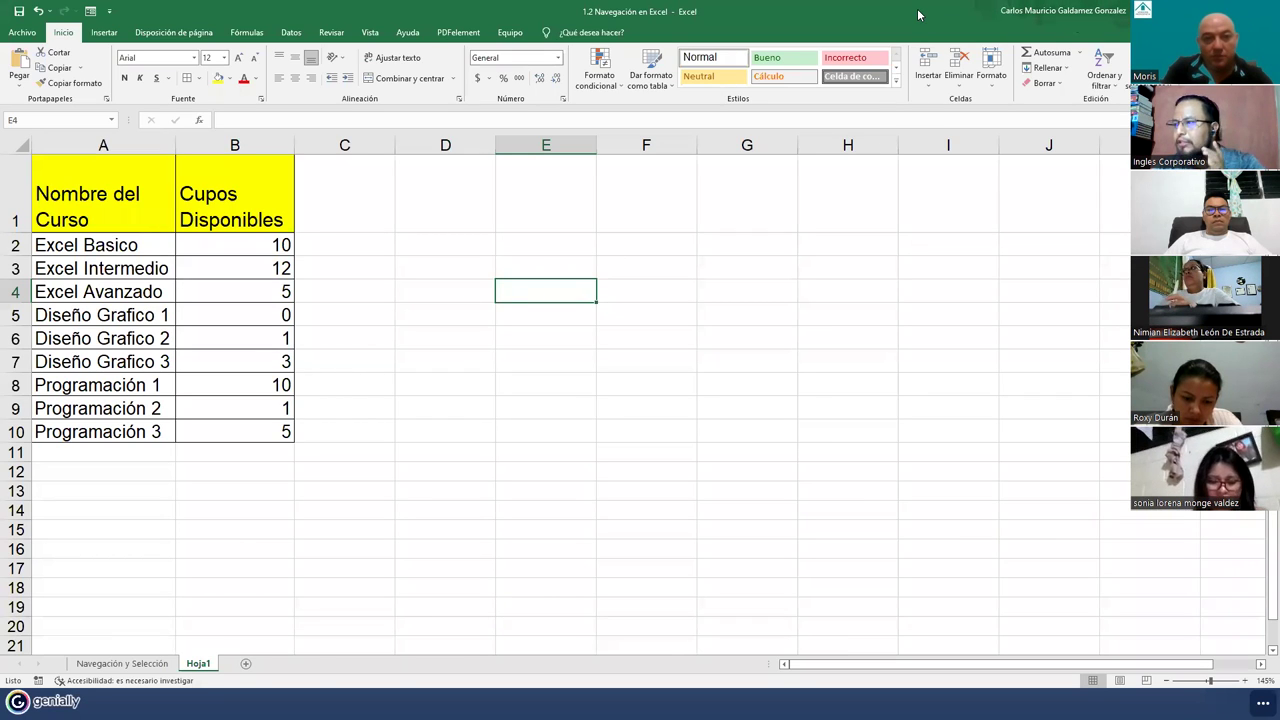
key(super+Down)
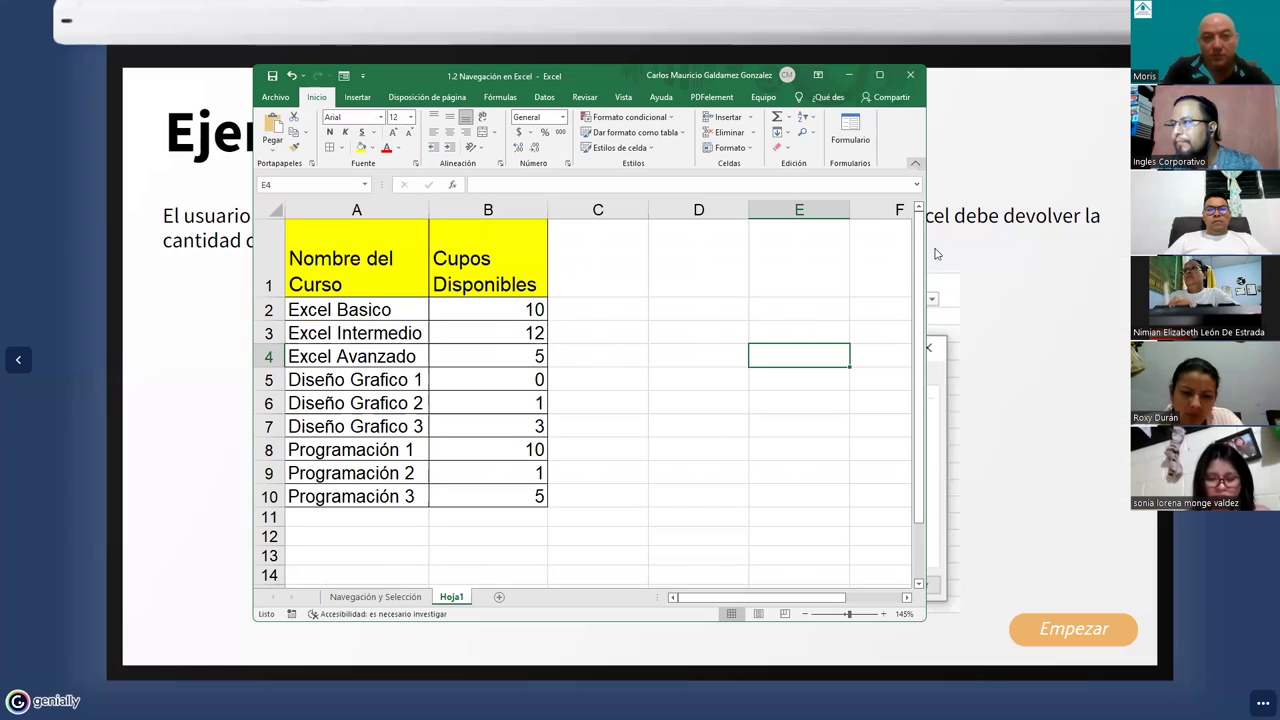
drag(926, 247, 1160, 250)
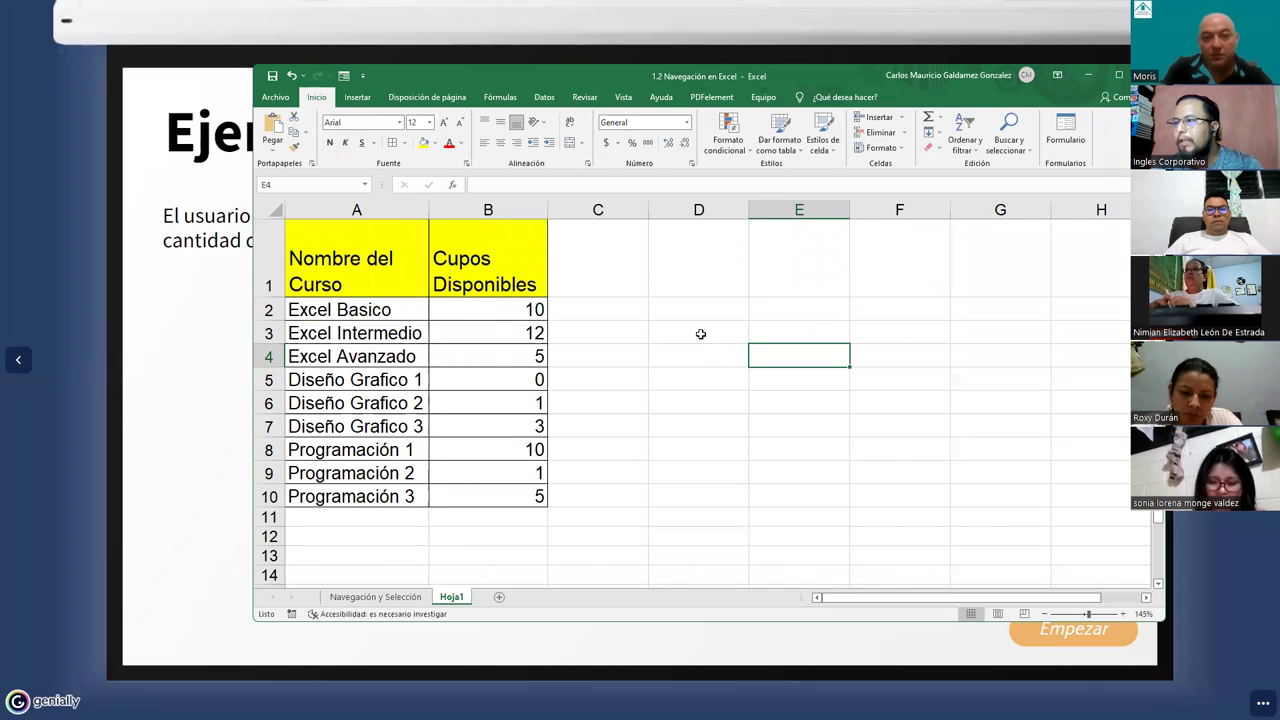
Enter the label "Seleccione el nombre del Curso." in cell D3
click(700, 332)
text(Seleccio)
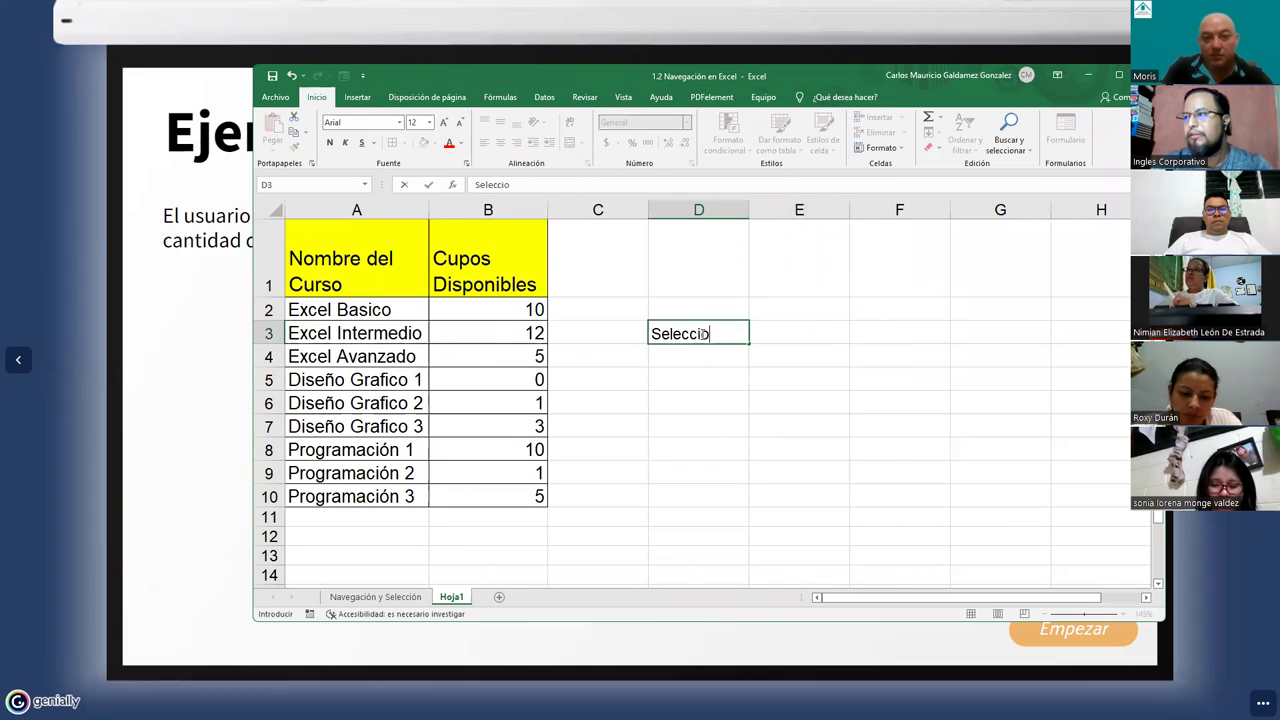
text(ne el nombre del )
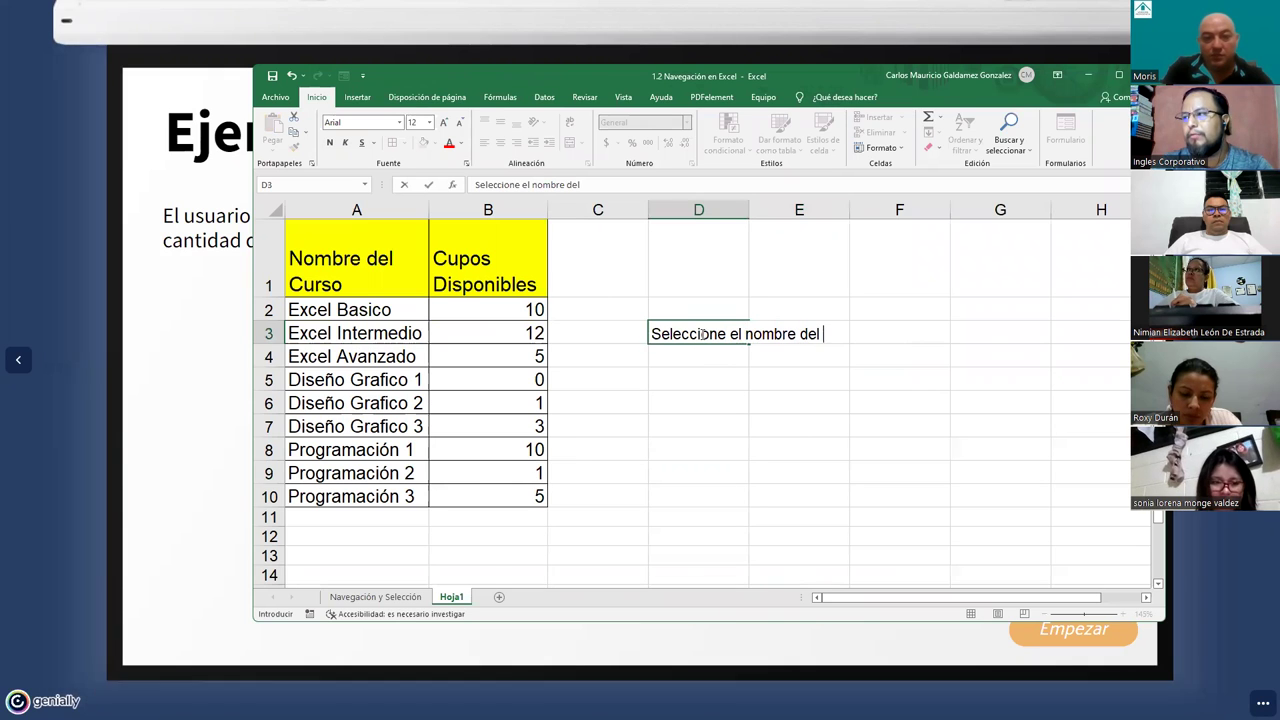
text(Curso.)
key(Return)
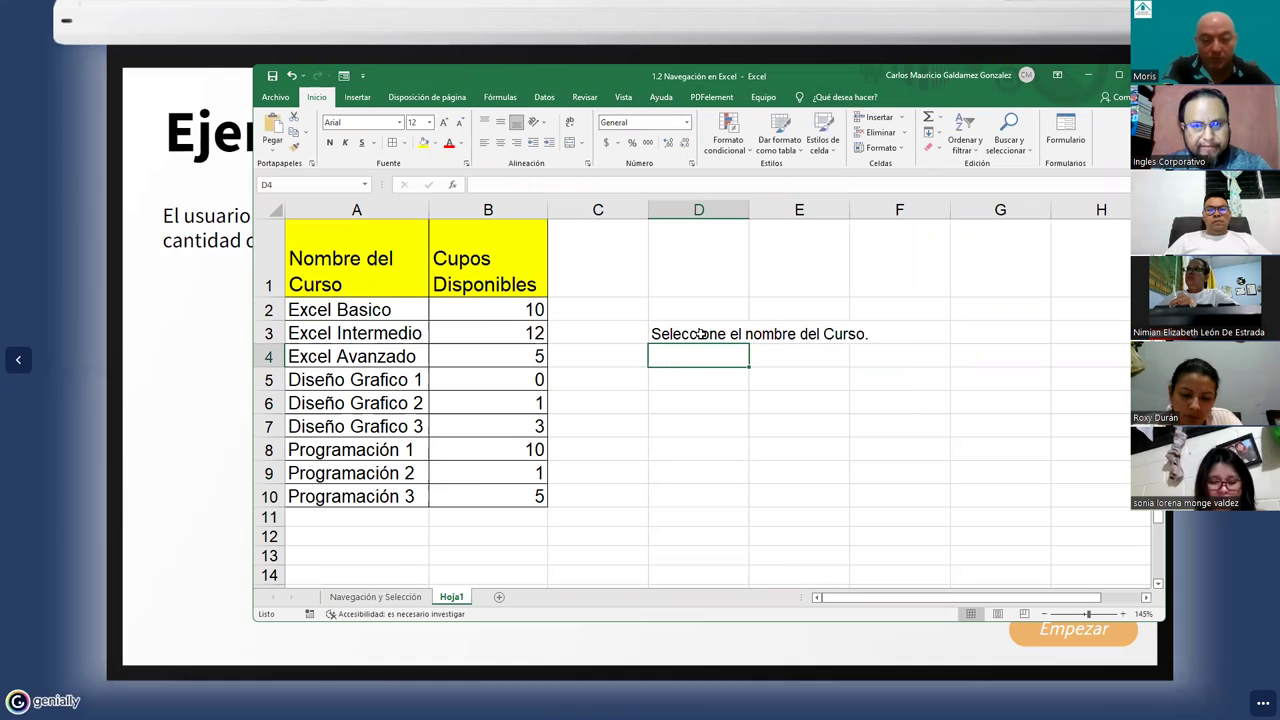
key(Return)
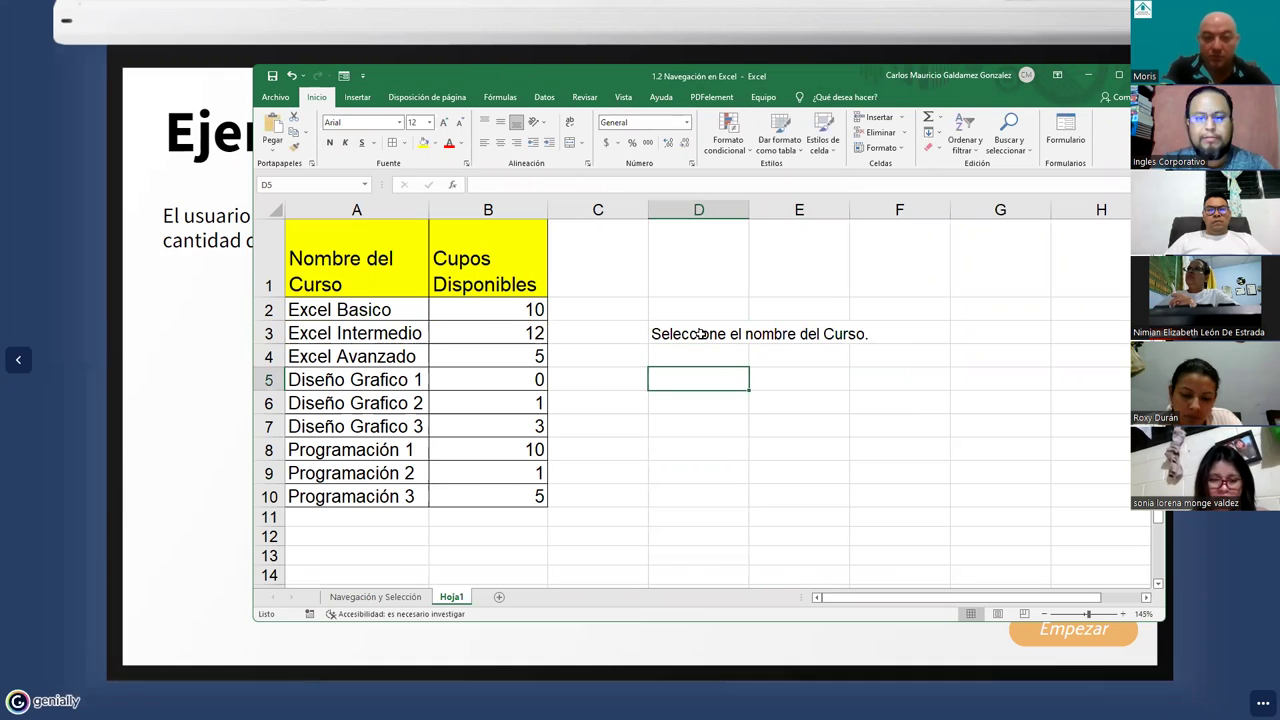
Enter the label "Disponibilidad" in cell D5
text(Dispon)
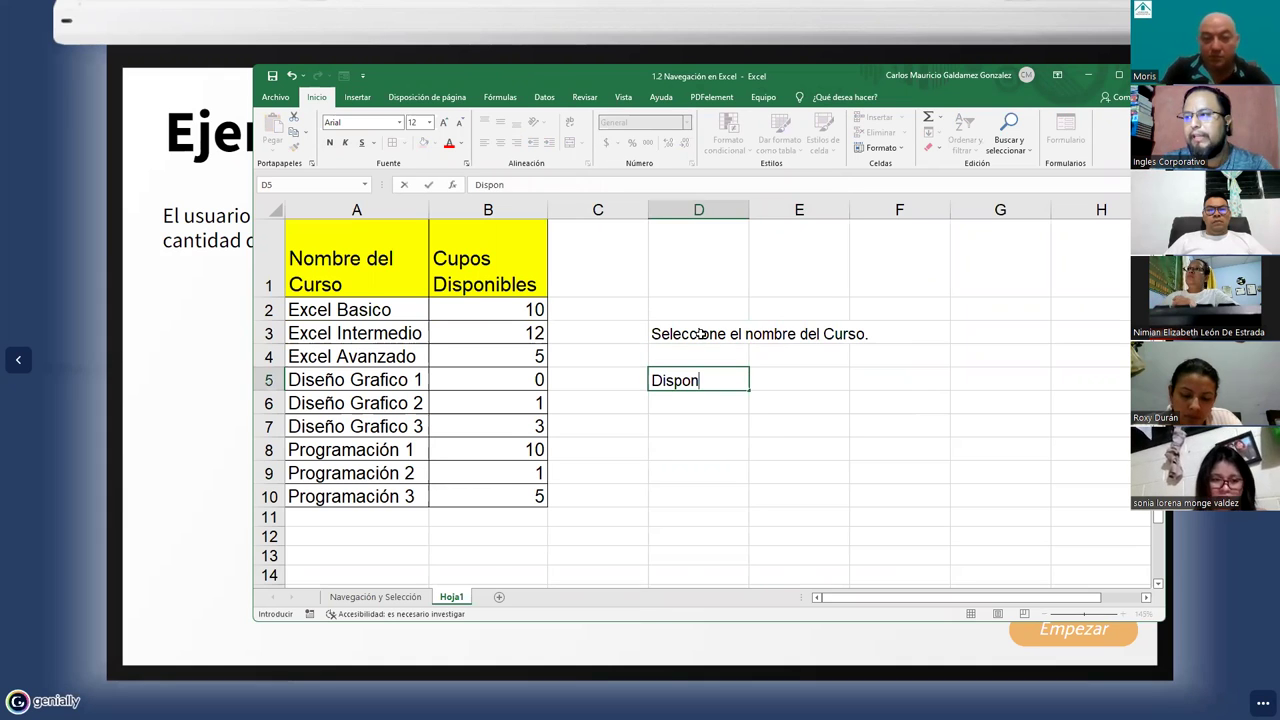
text(ibilidad)
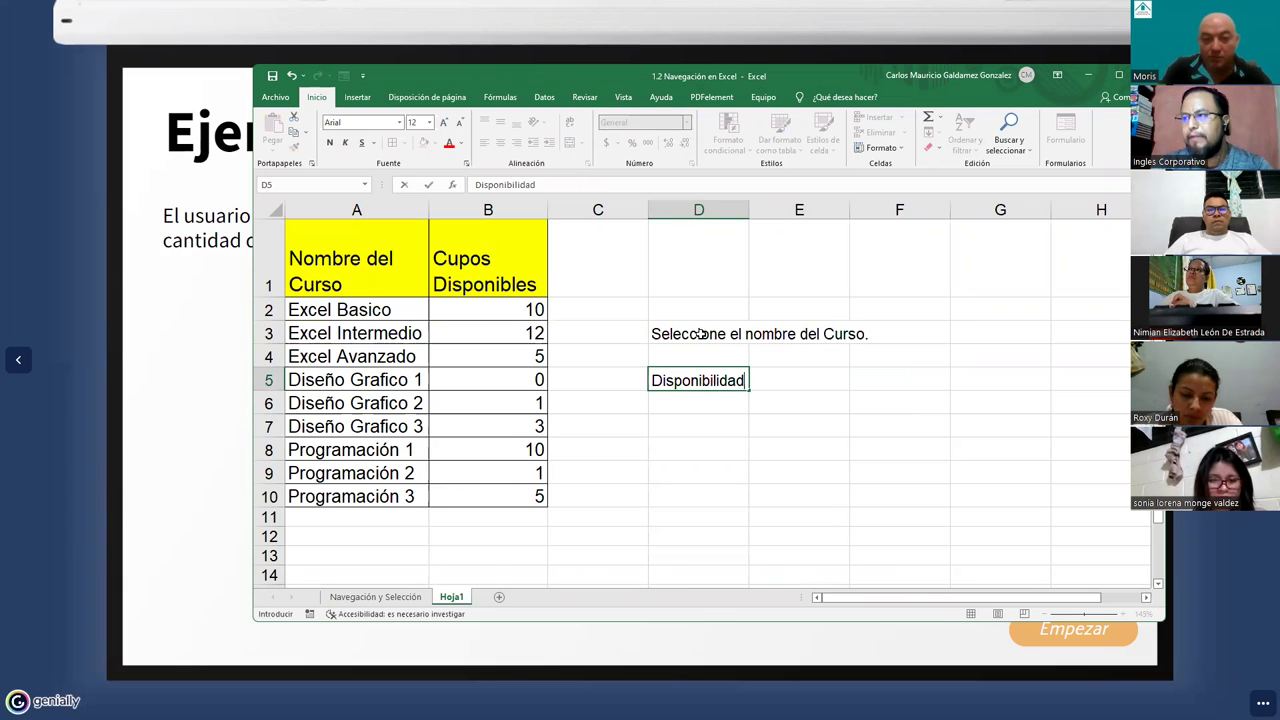
key(Tab)
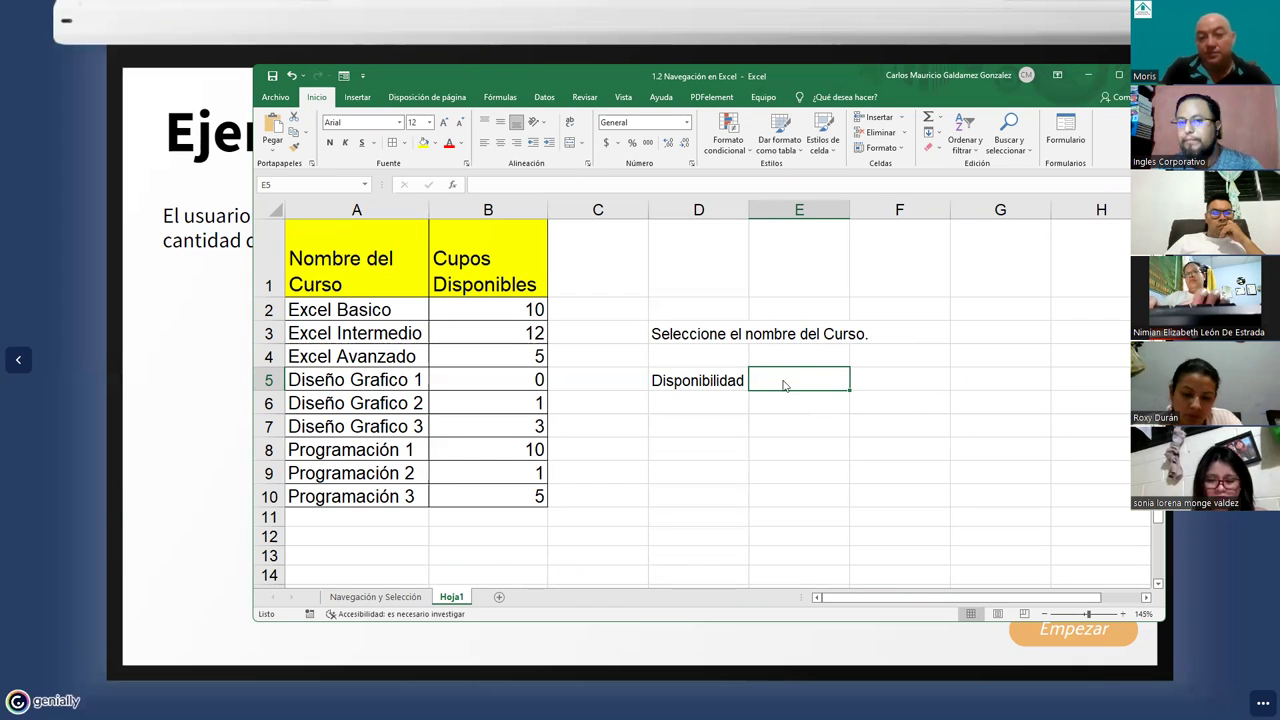
Review the presentation slides on custom names, INDIRECTO with validation and the lookup example, and return to Excel
key(alt+Tab)
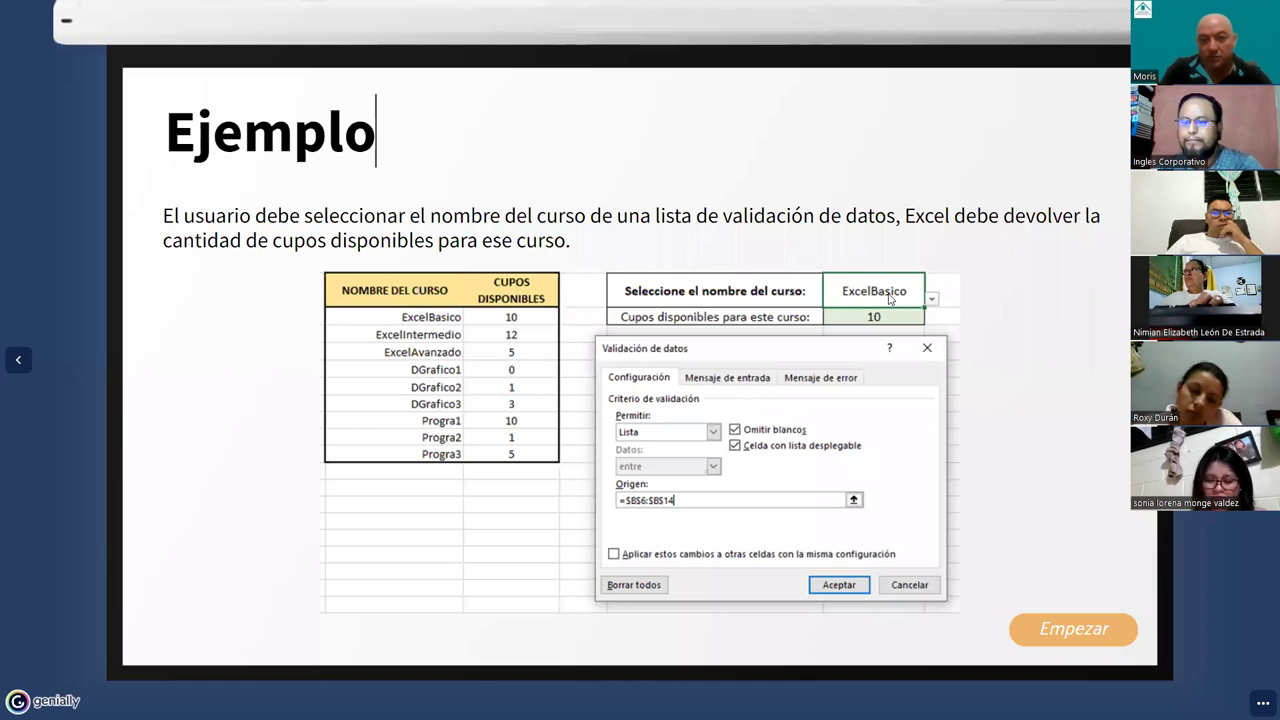
key(Right)
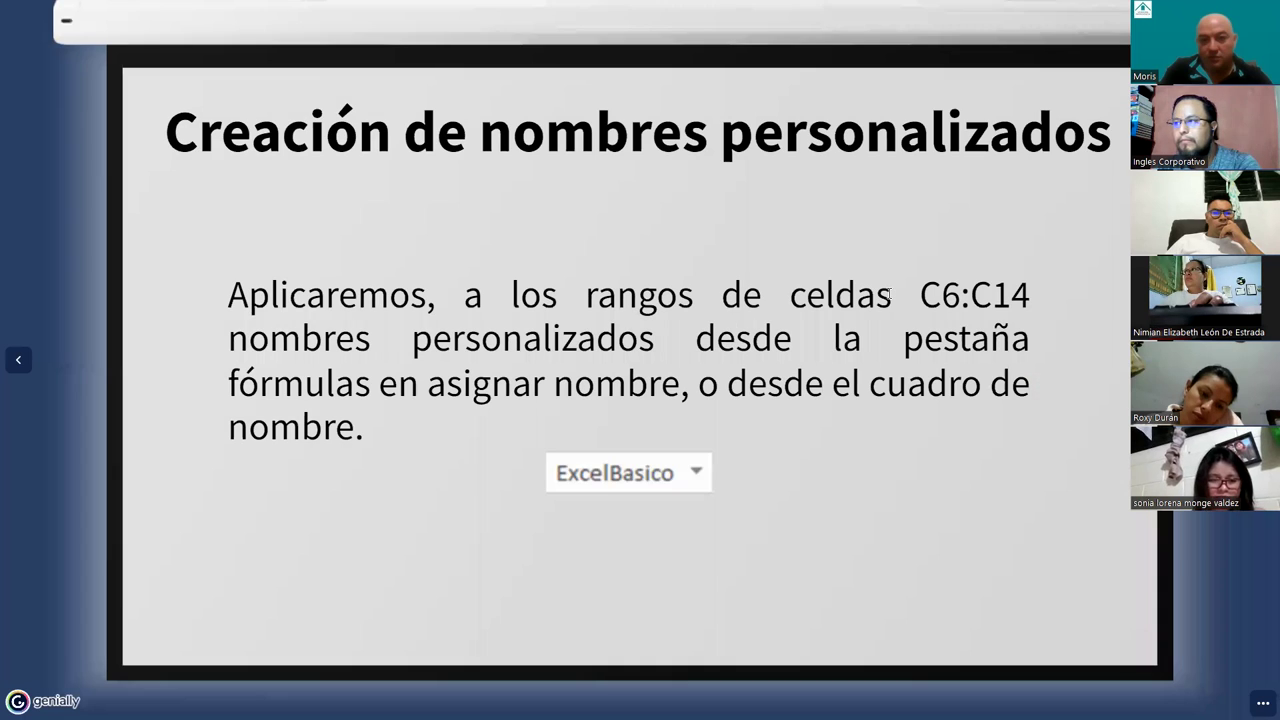
key(Right)
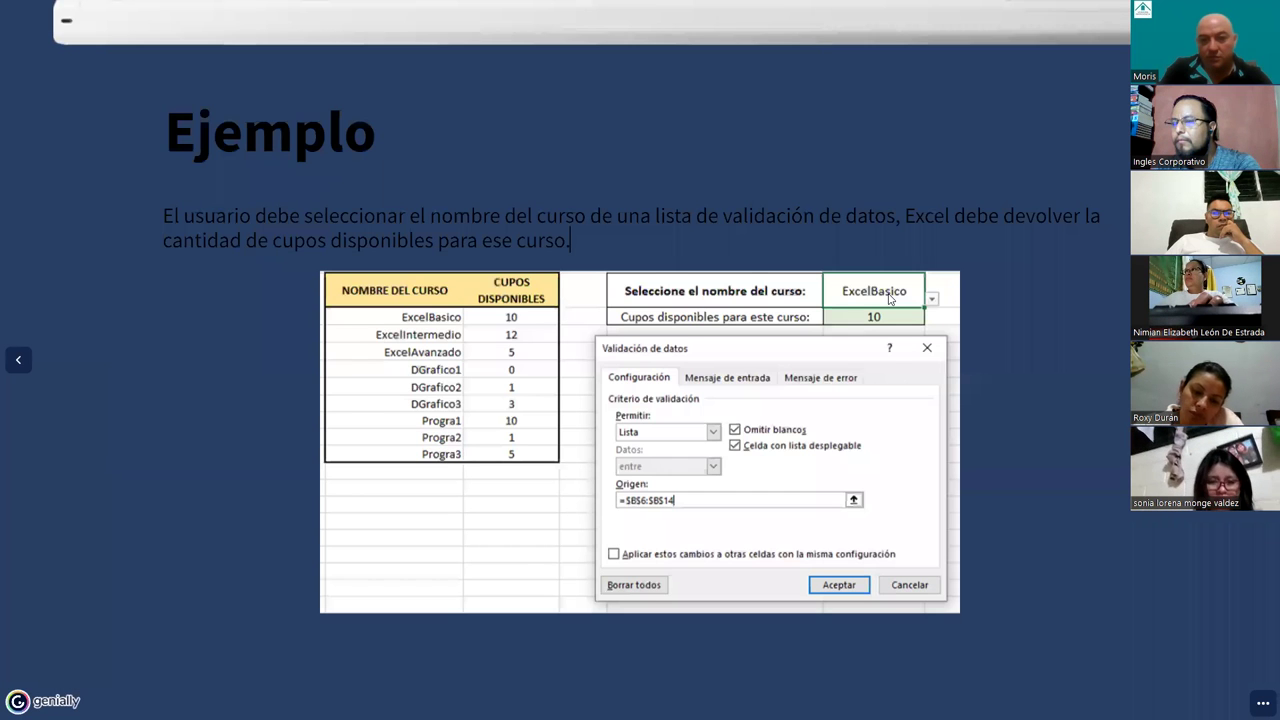
key(Right)
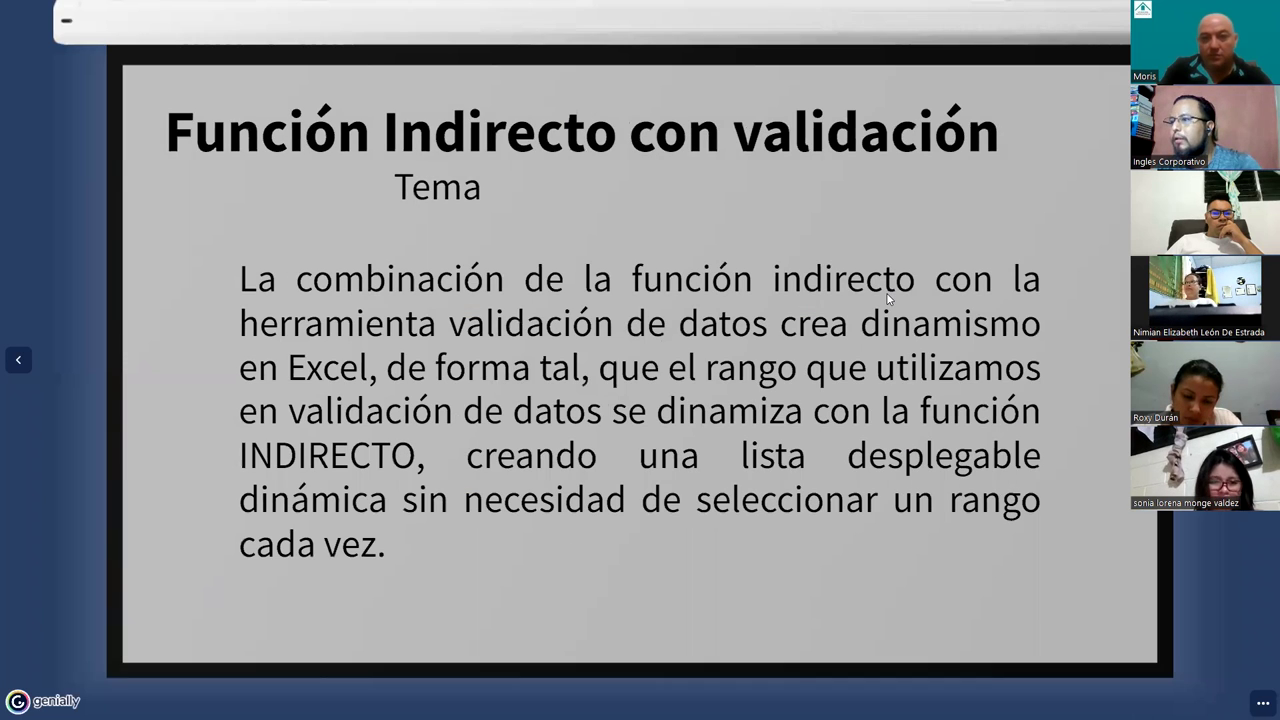
key(Right)
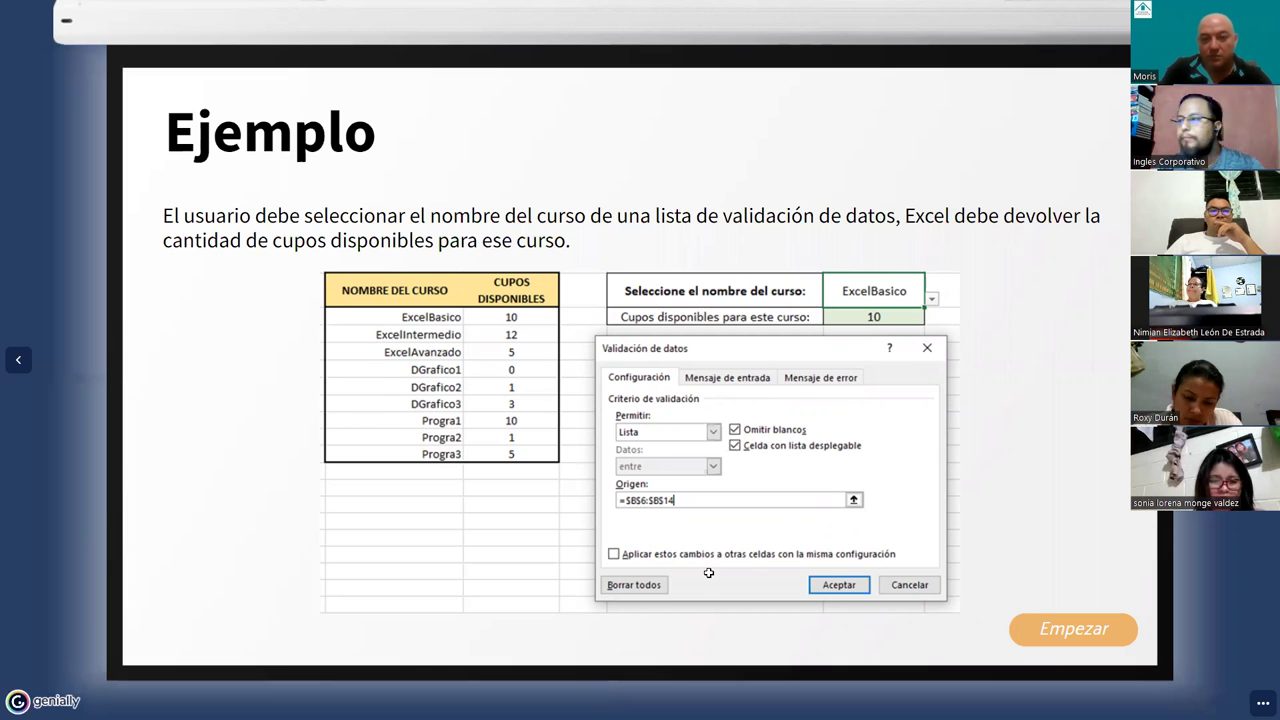
key(alt+Tab)
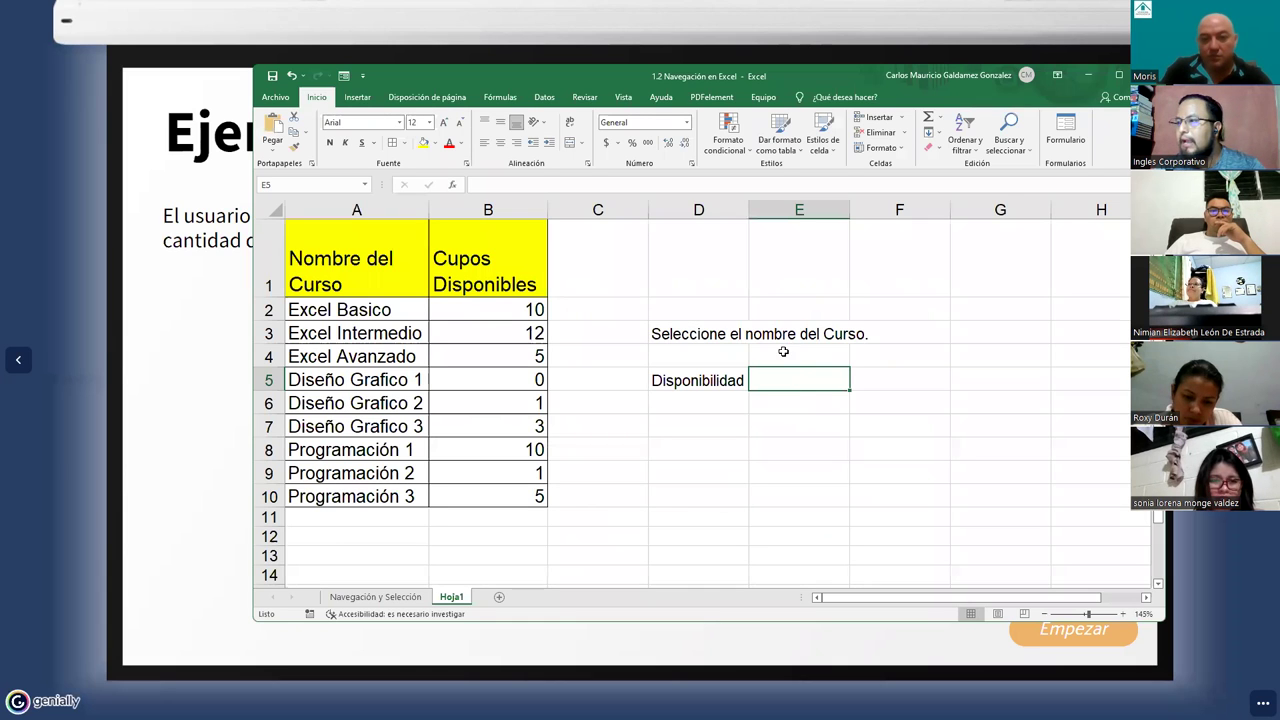
Add a list-type data validation to cell E4 with the course names in A2:A10 as its source
click(781, 352)
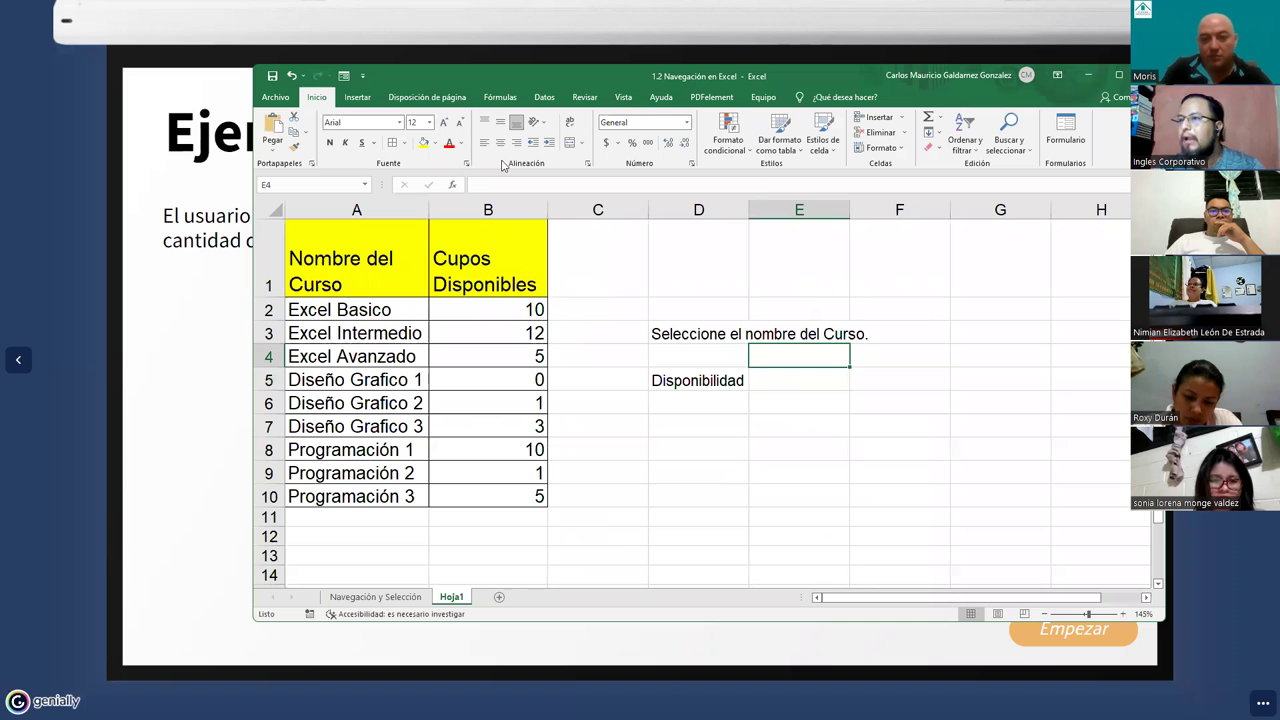
click(542, 97)
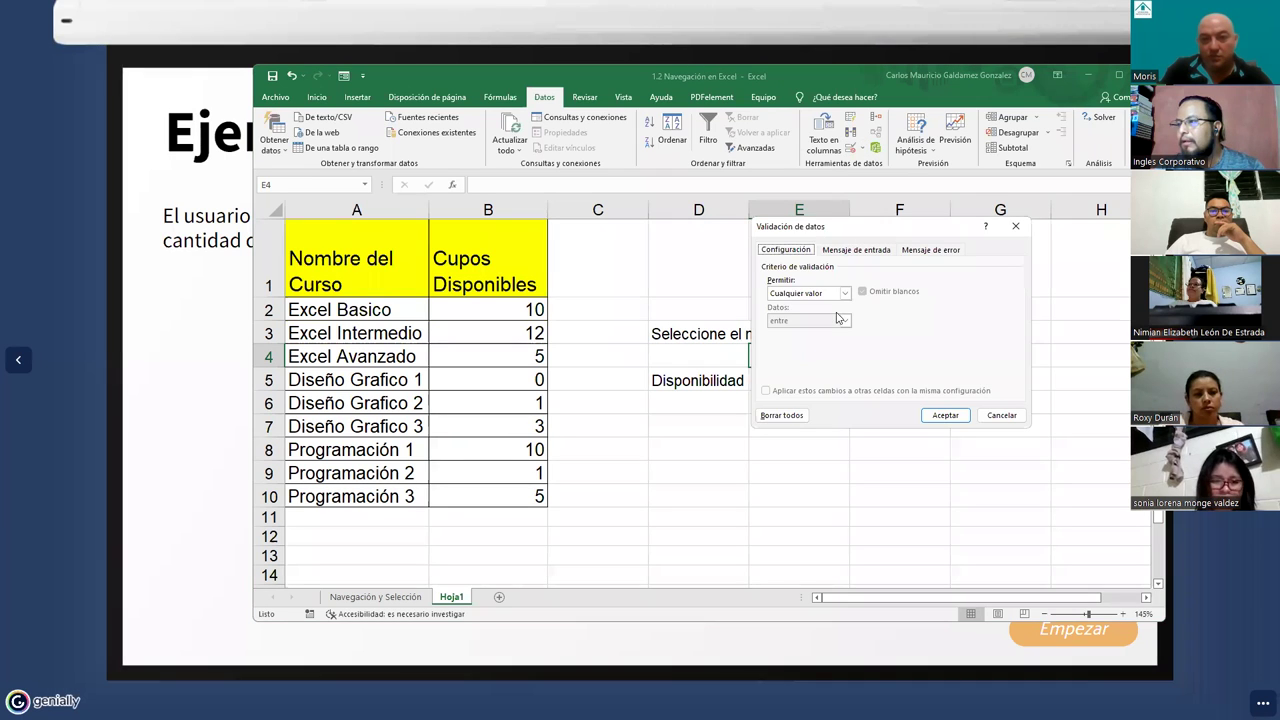
click(844, 293)
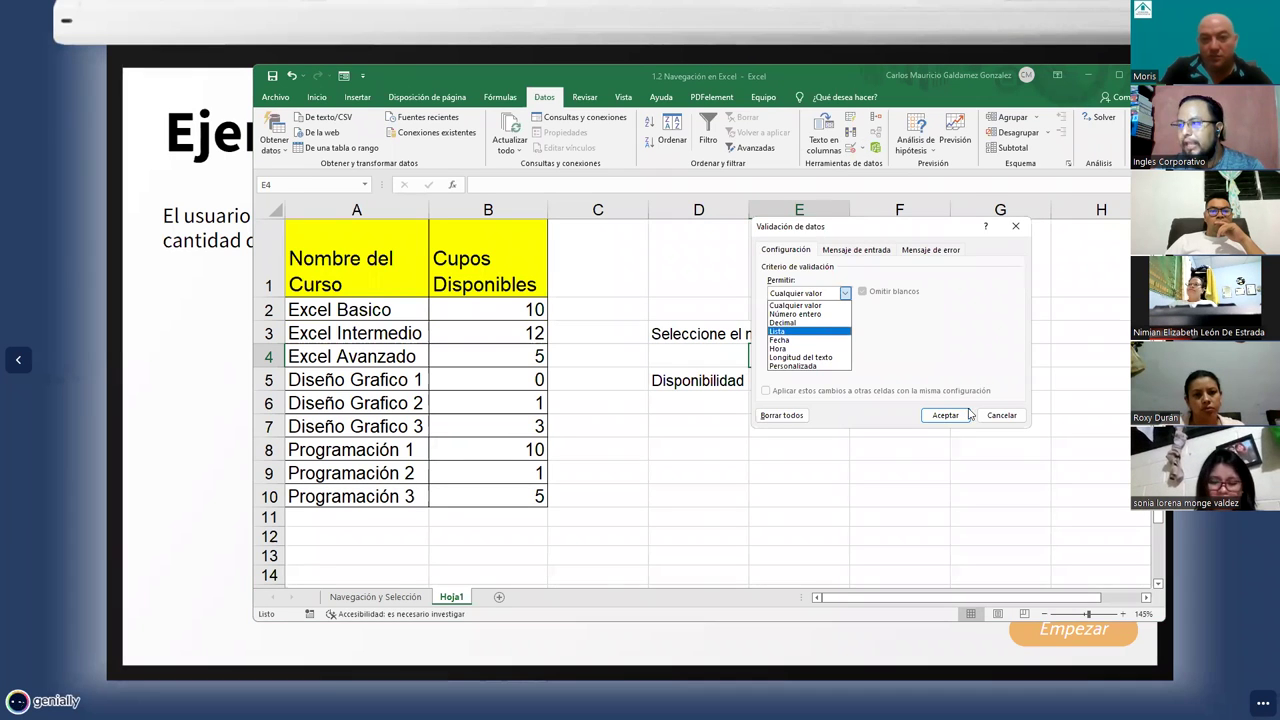
click(893, 393)
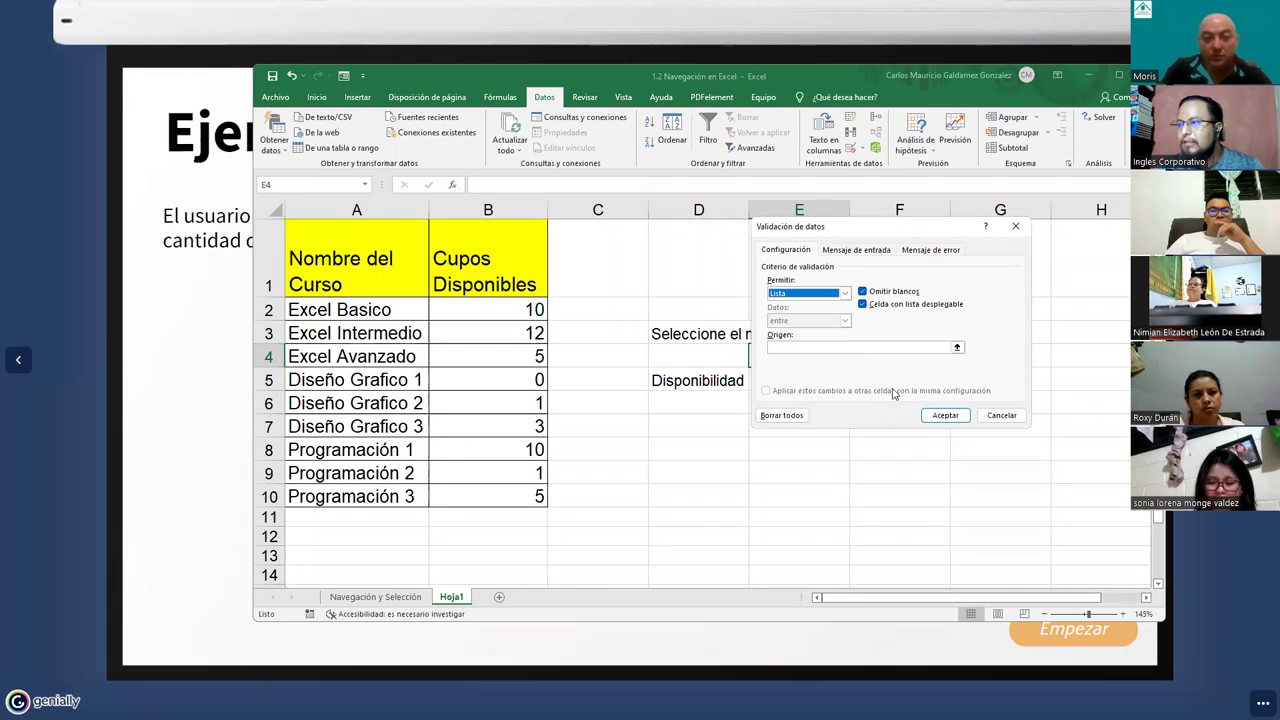
click(957, 349)
drag(305, 311, 345, 496)
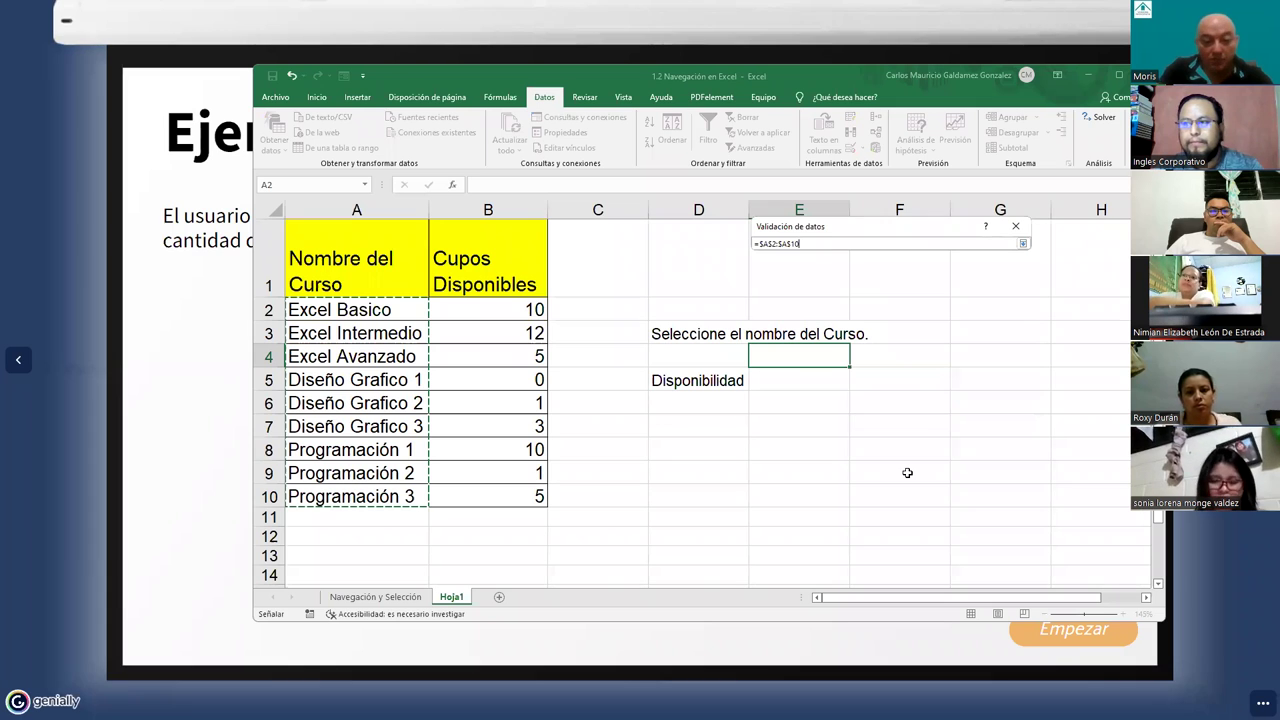
key(Return)
click(946, 415)
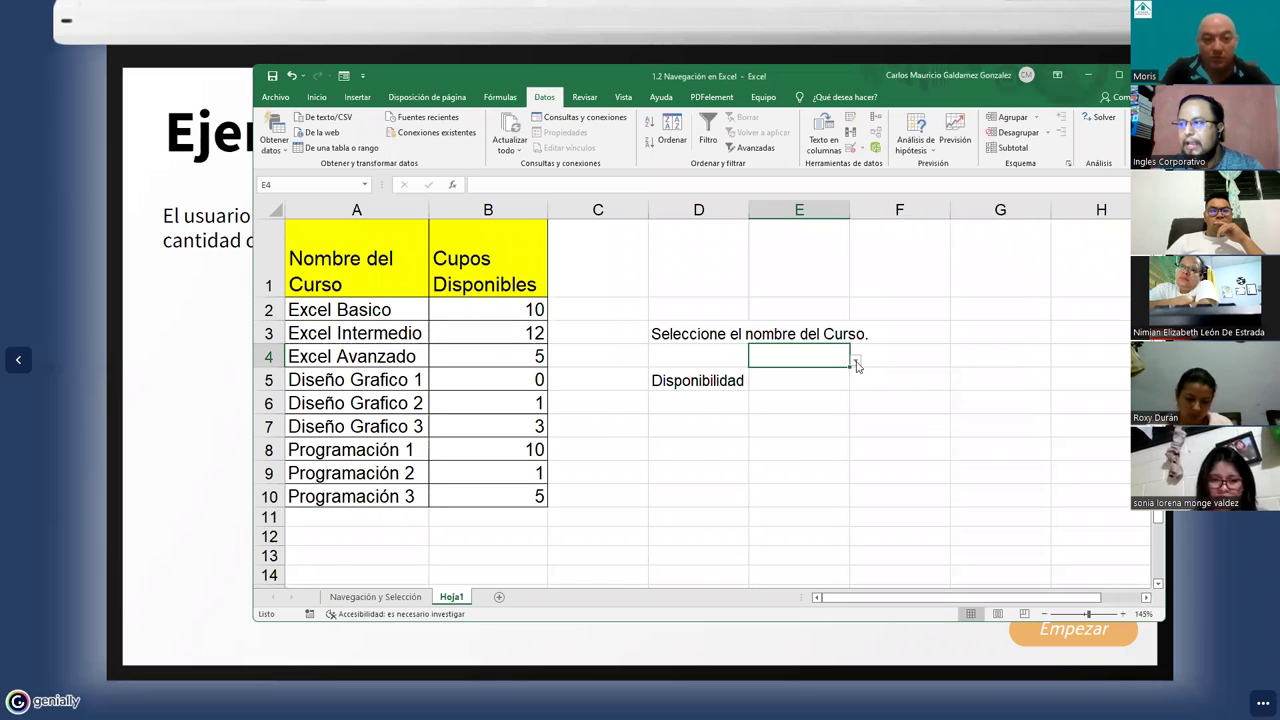
Look through the course options in E4's validation list and choose Excel Basico
click(856, 362)
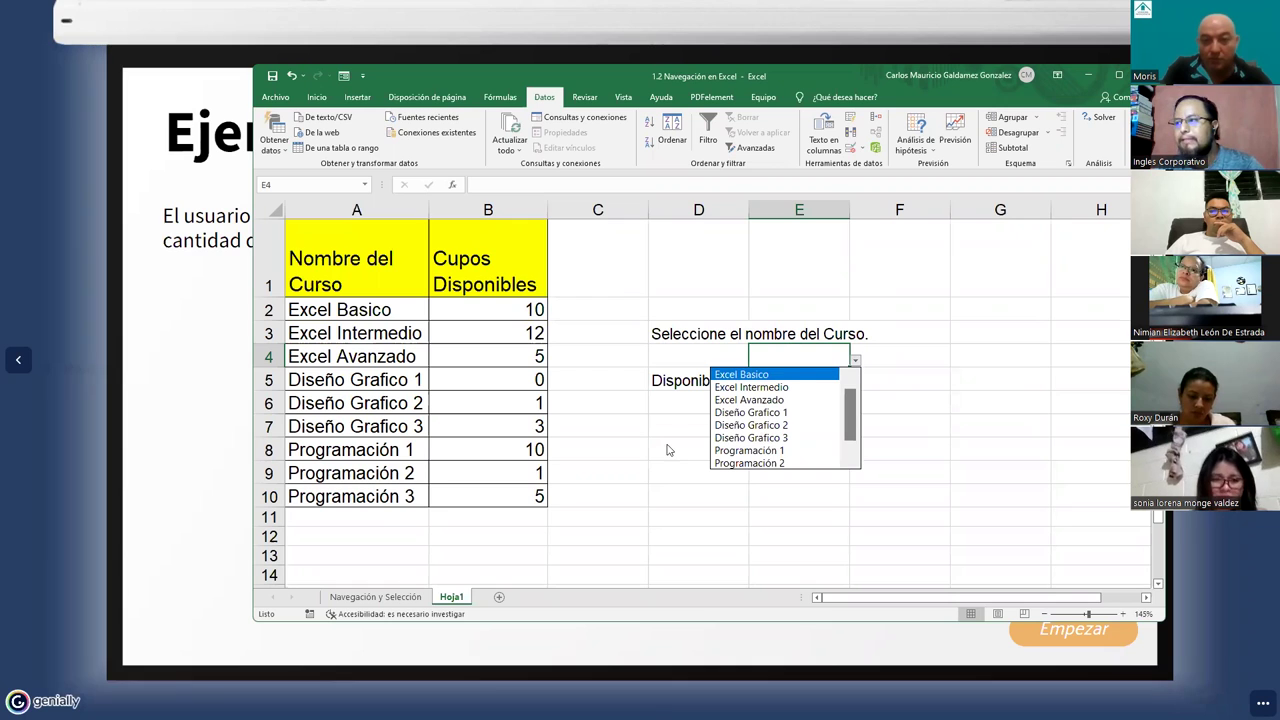
key(Down)
key(Down)
key(Down)
key(Down)
key(Down)
key(Down)
click(738, 377)
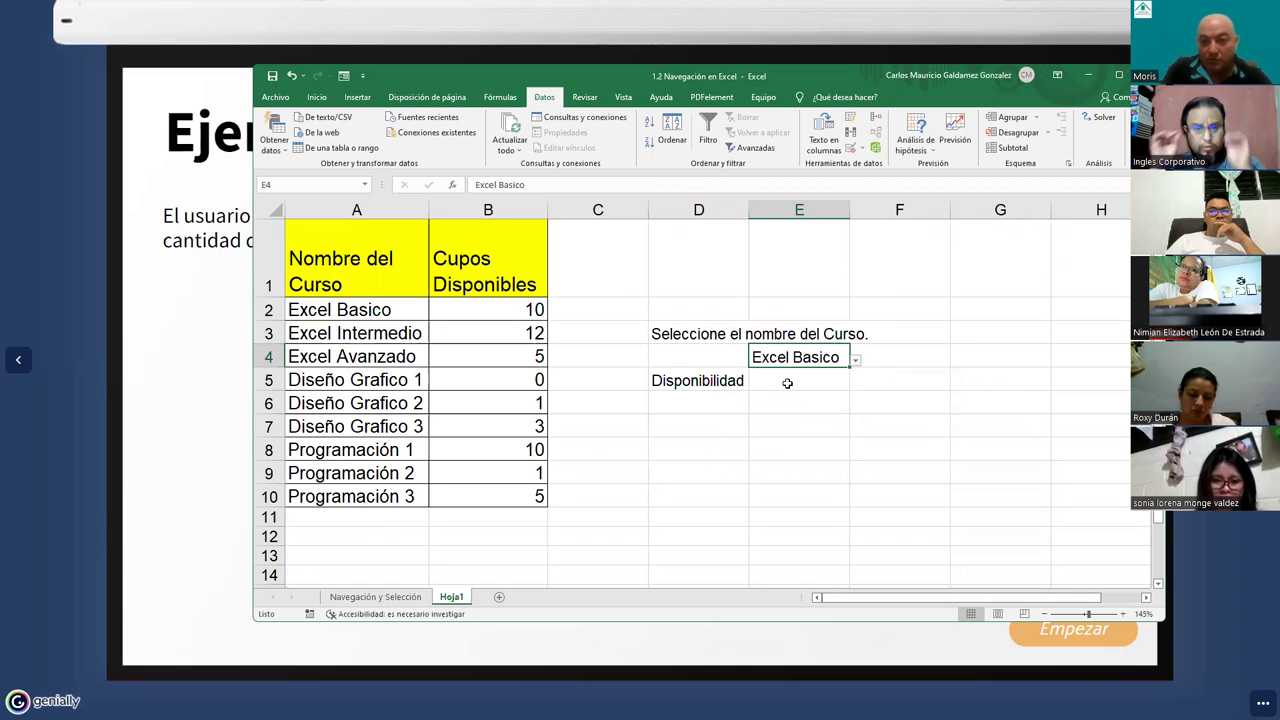
Enter the formula =INDIRECTO(E4;VERDADERO) in cell E5
click(787, 383)
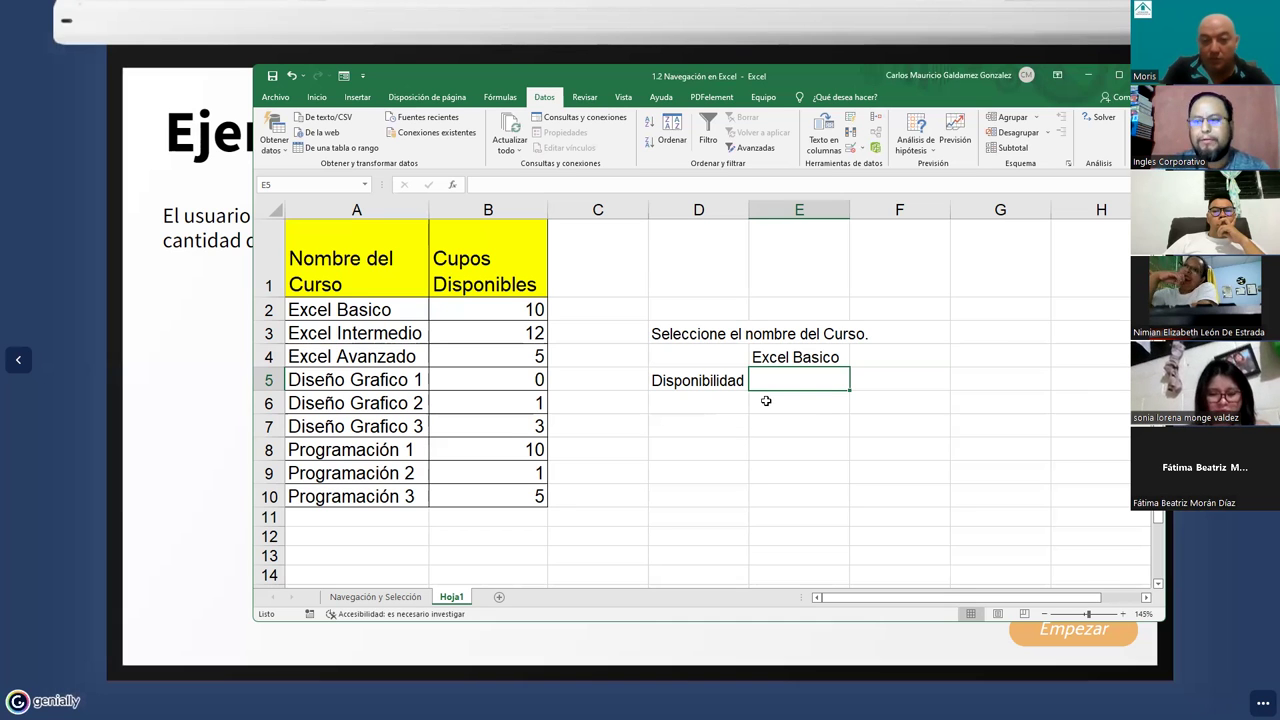
text(=)
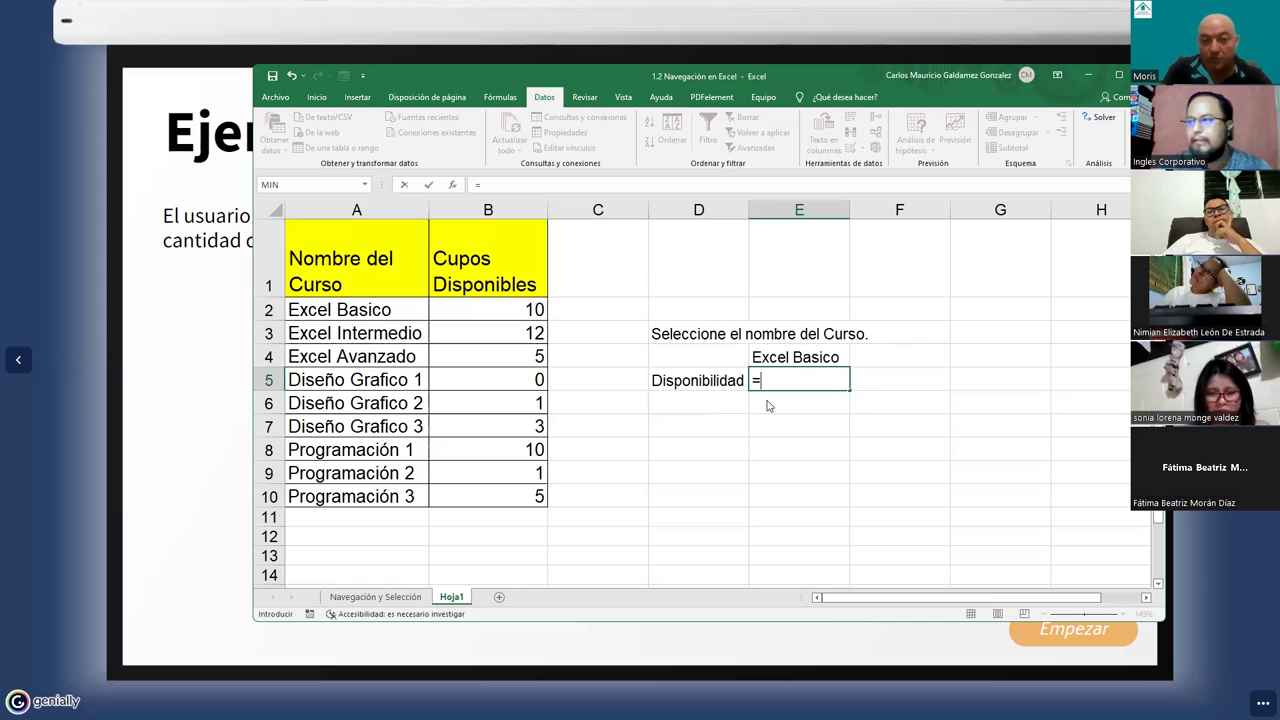
text(indi)
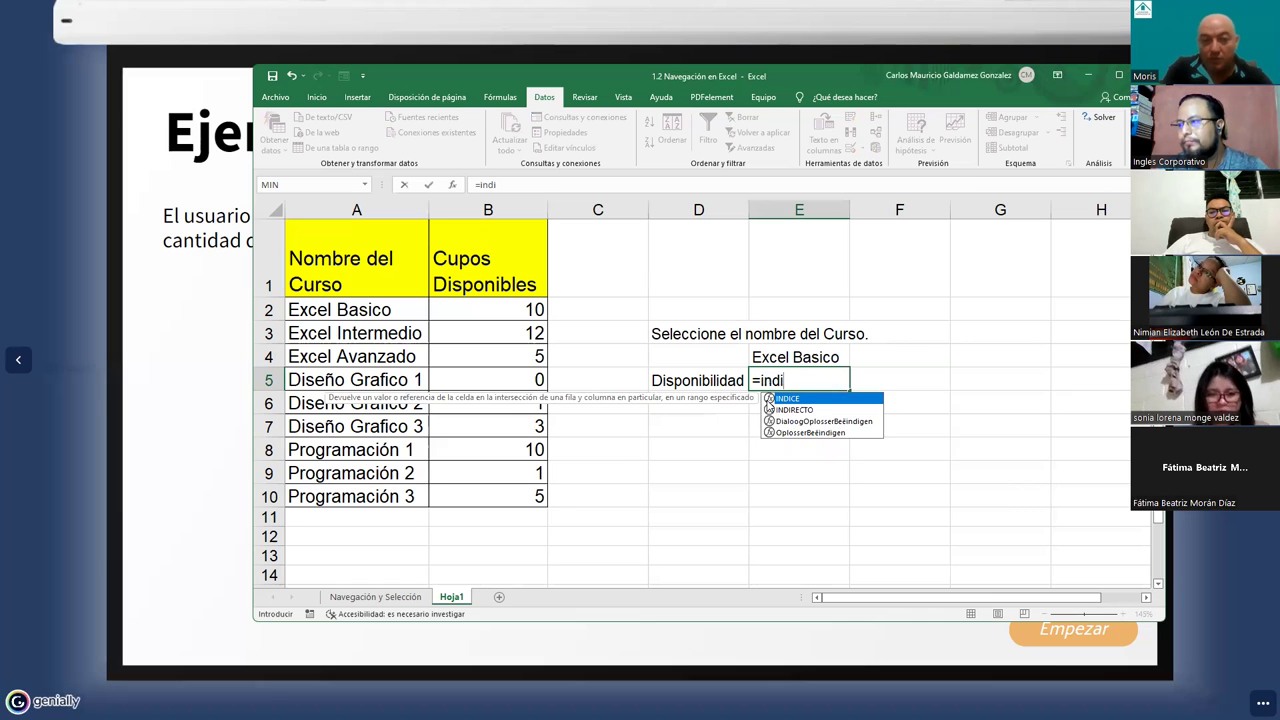
double_click(769, 409)
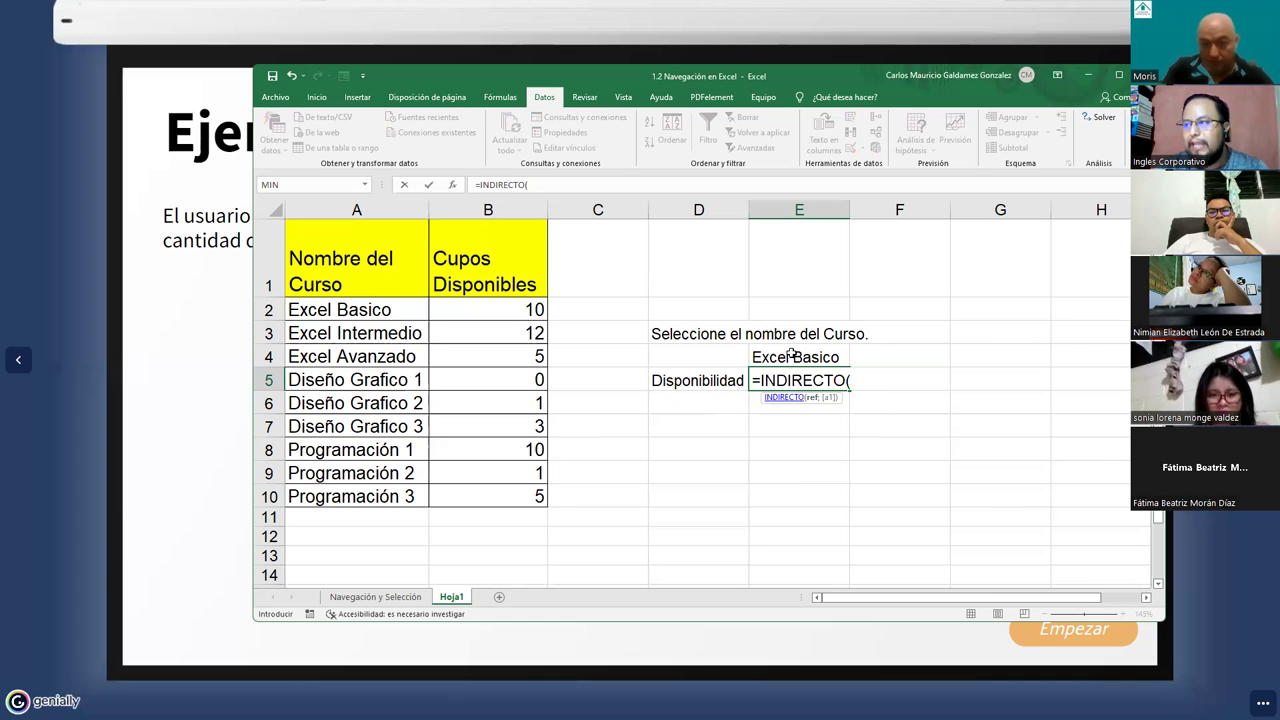
click(786, 358)
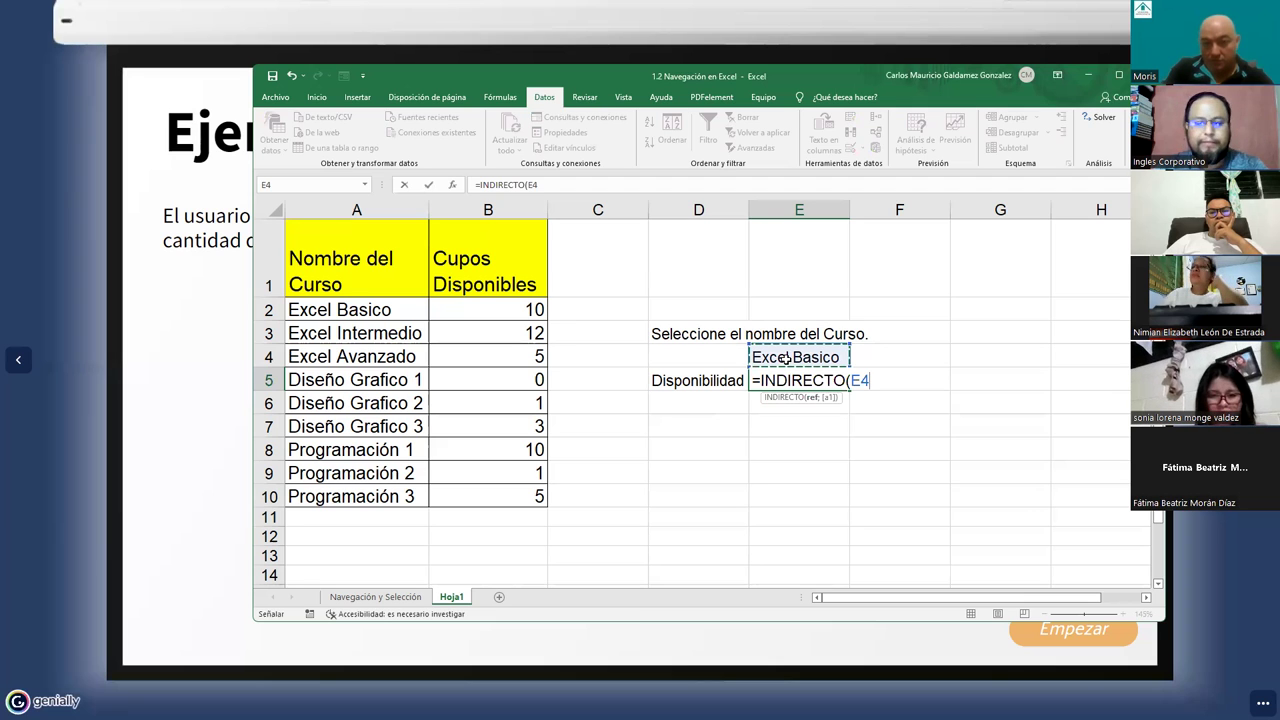
text(;)
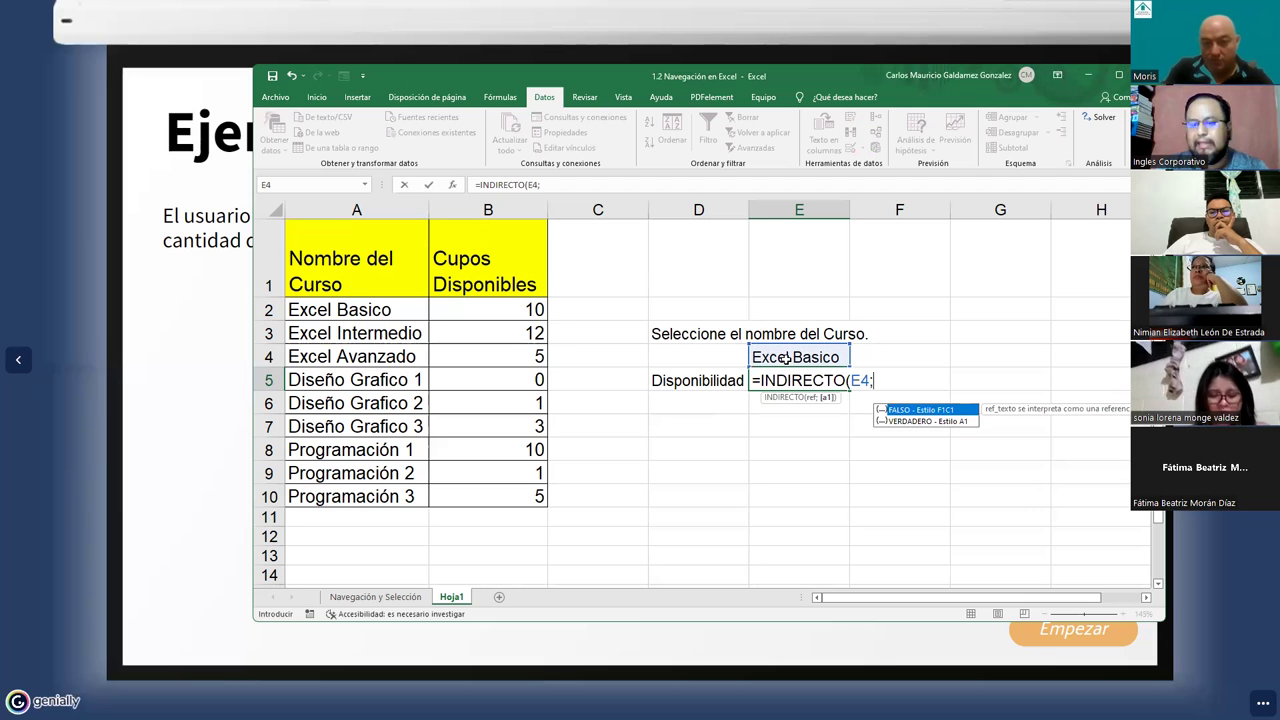
key(Down)
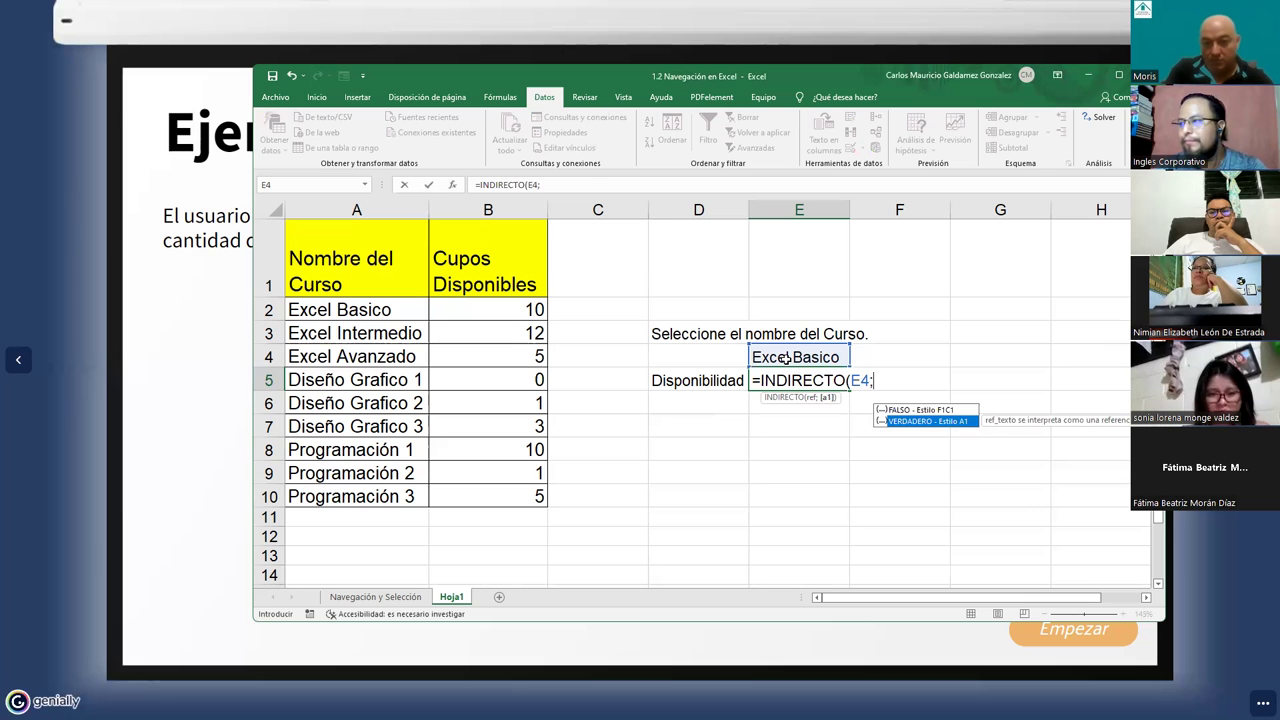
key(Tab)
text())
key(Return)
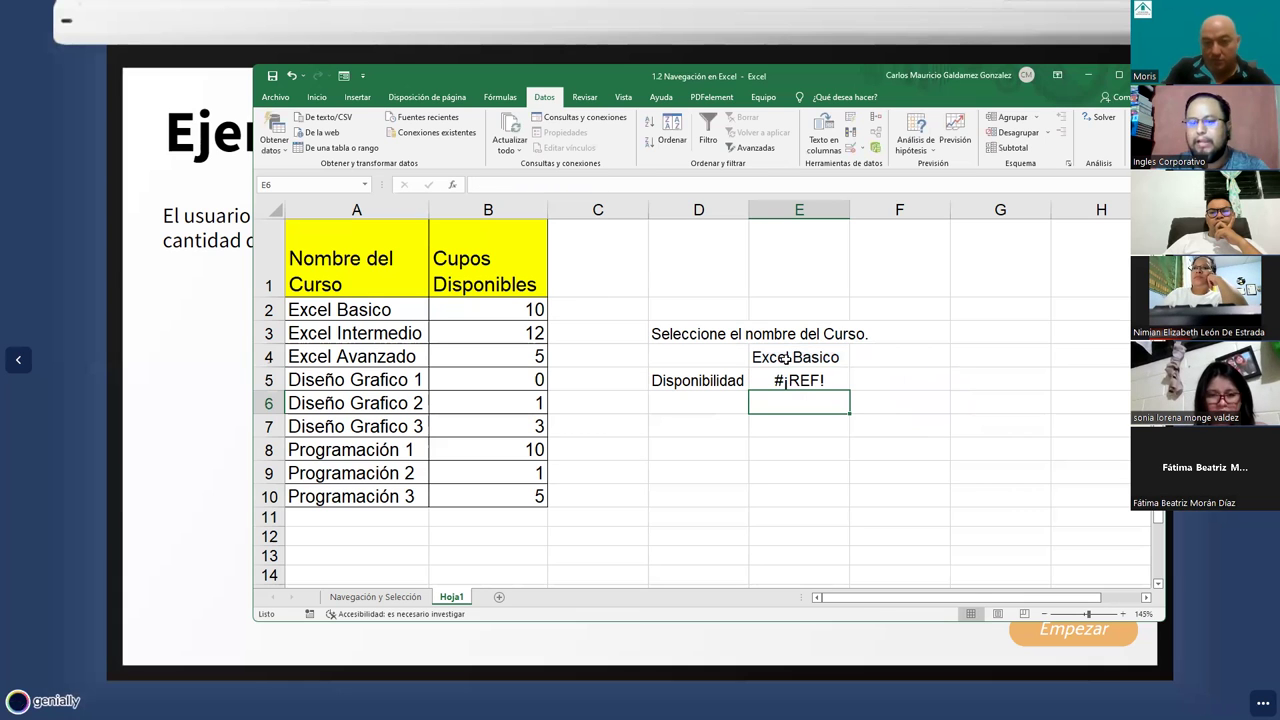
Inspect the INDIRECTO formula in E5, the selected course in E4 and the Excel Basico entries in A2 and B2
key(Up)
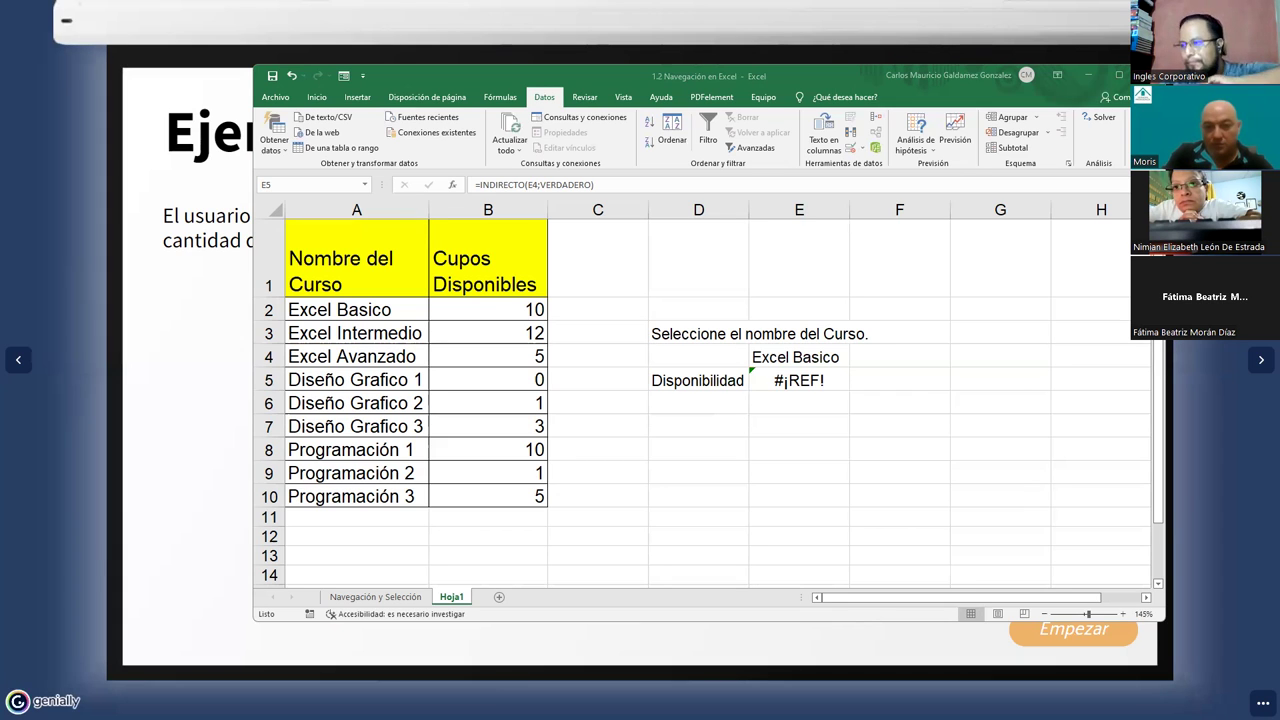
click(775, 378)
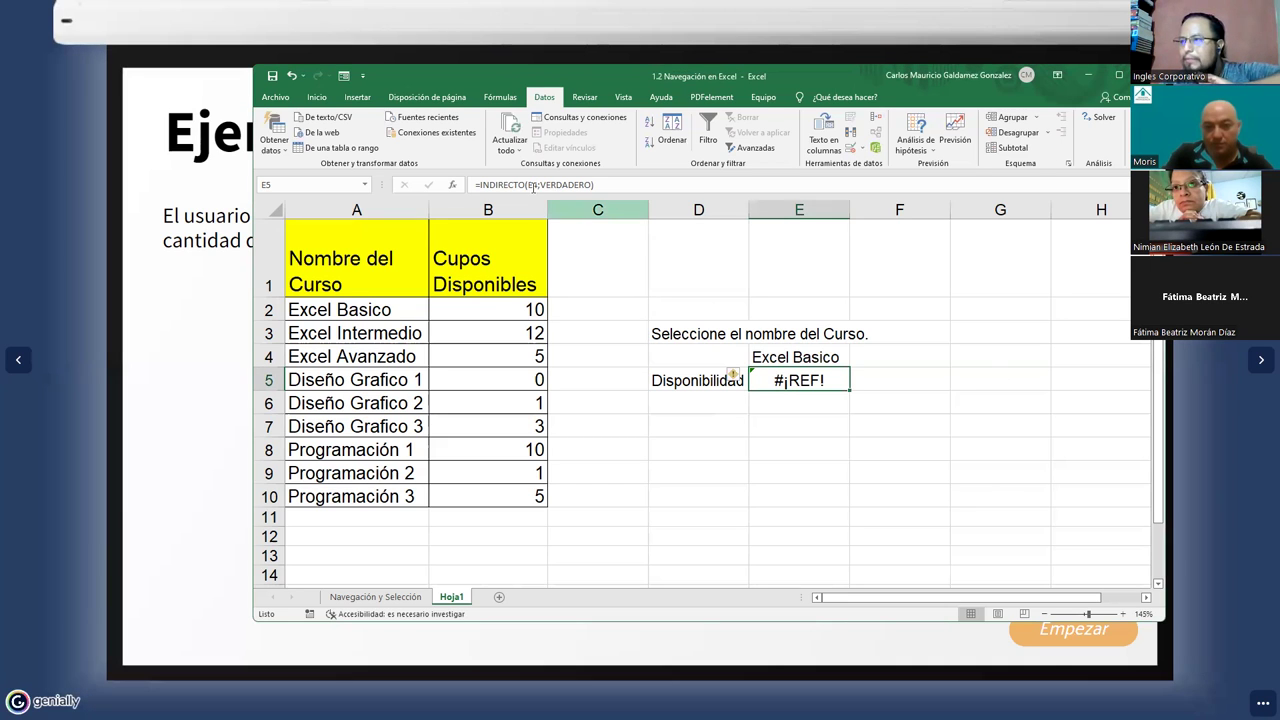
double_click(776, 390)
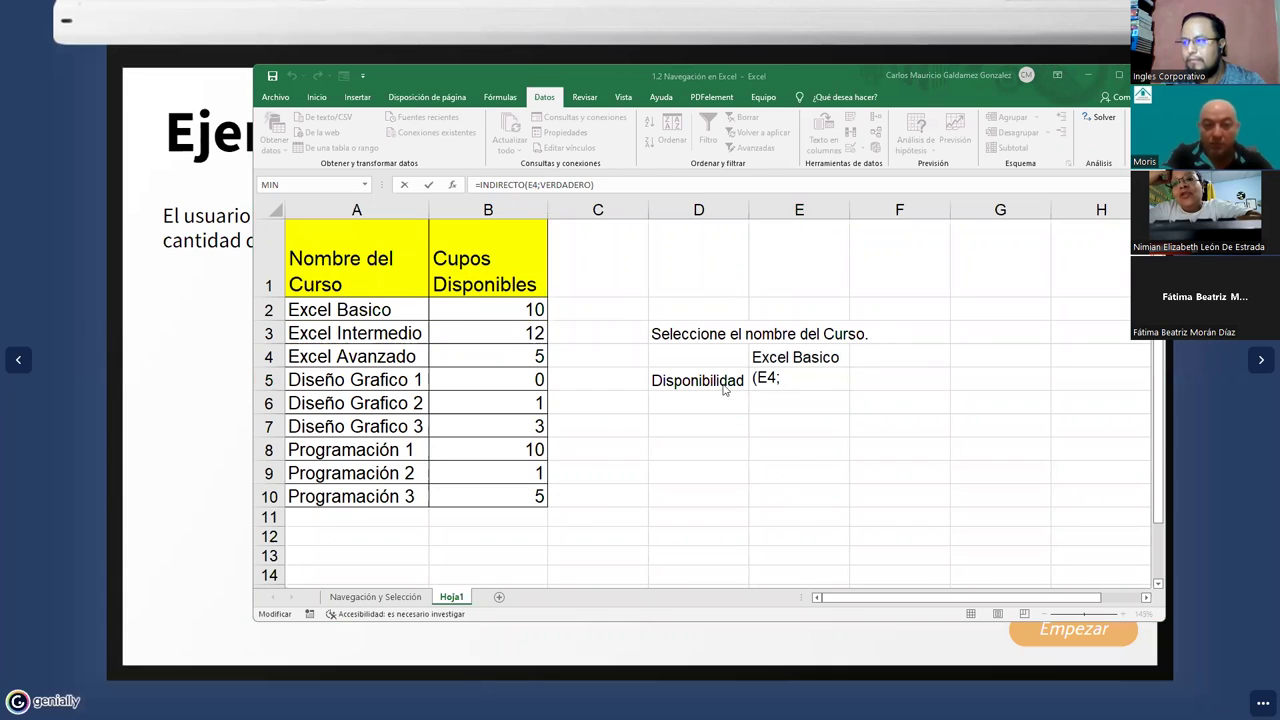
click(792, 360)
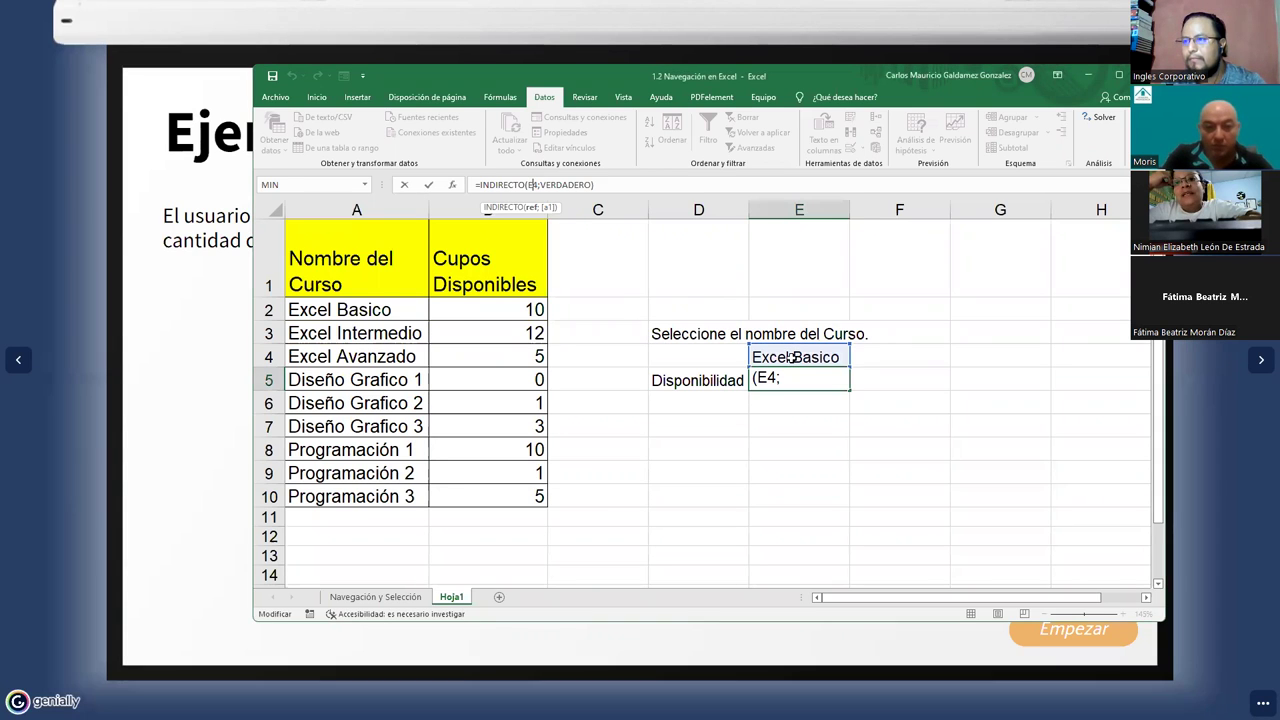
key(Return)
click(792, 357)
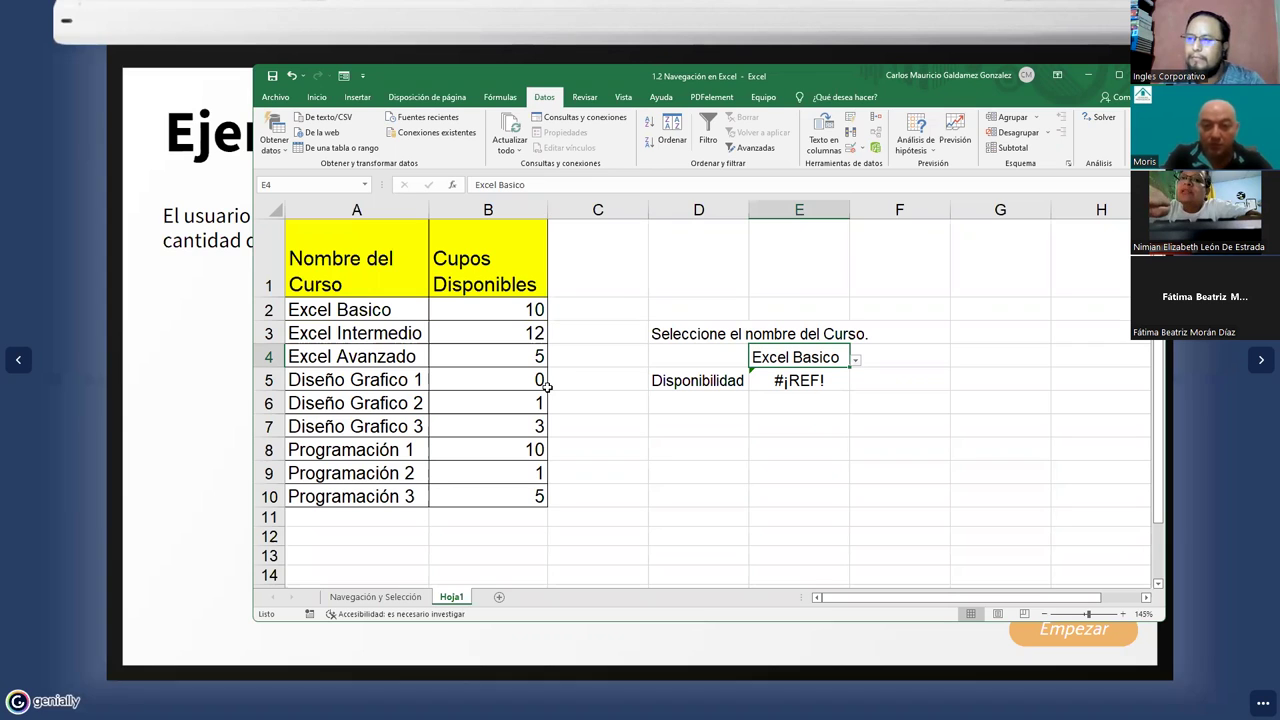
click(465, 309)
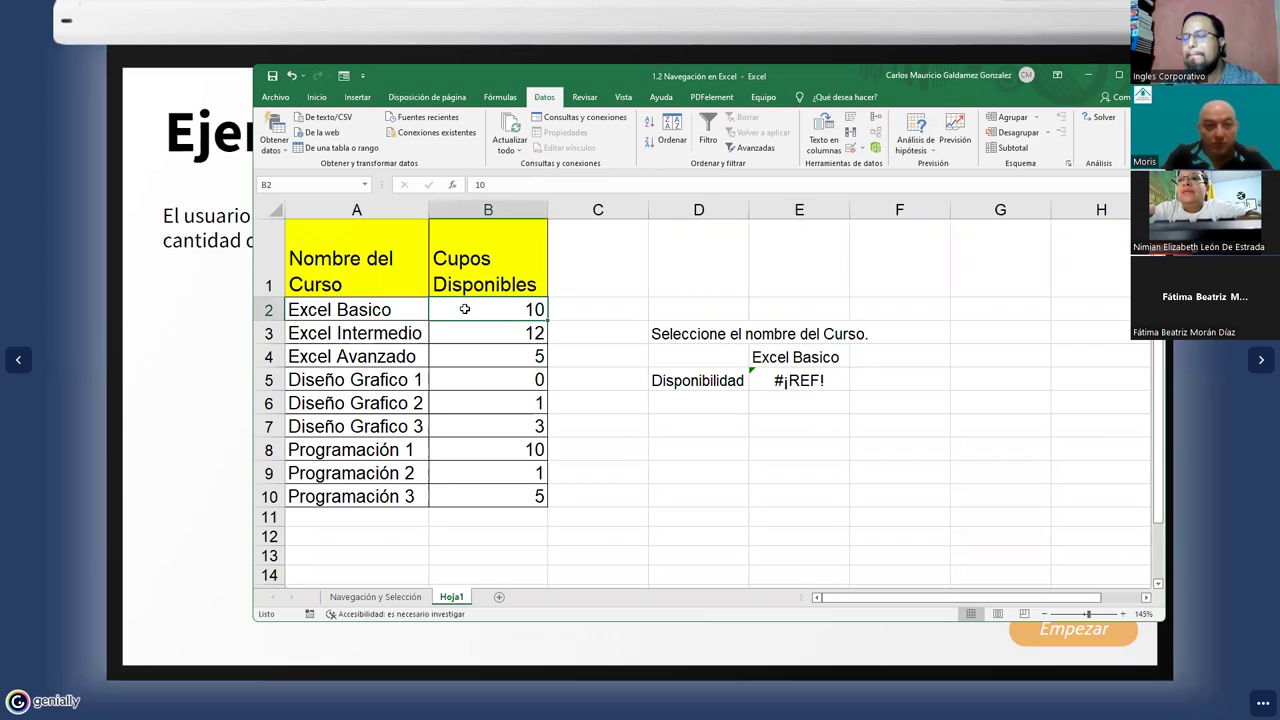
click(382, 313)
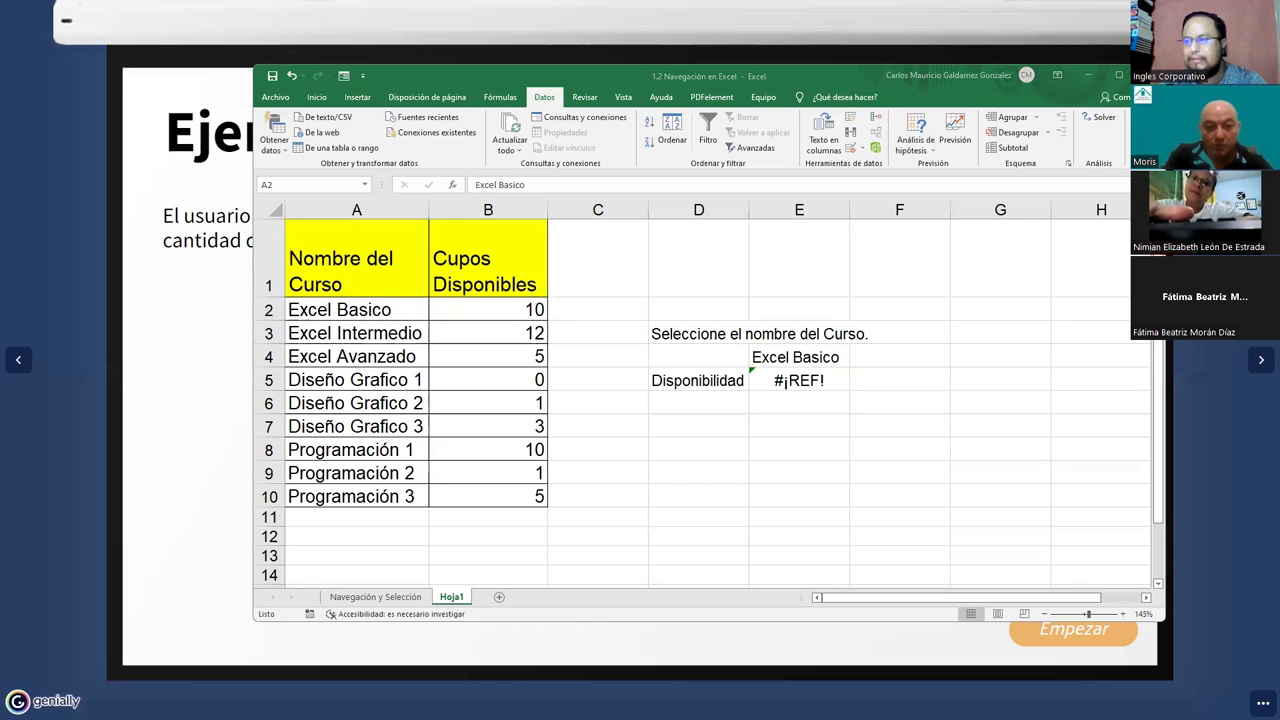
Switch to the presentation and read the custom names slide, highlighting the passage about assigning names from the formulas tab
key(alt+Tab)
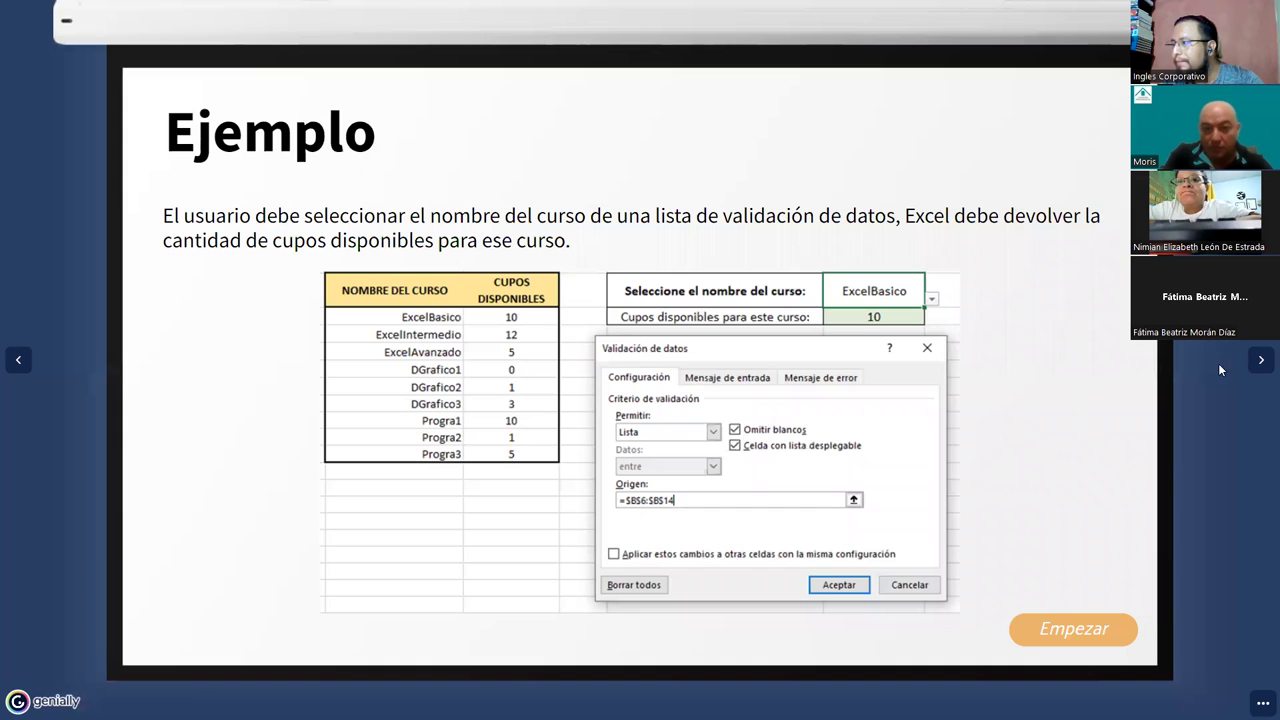
click(1259, 362)
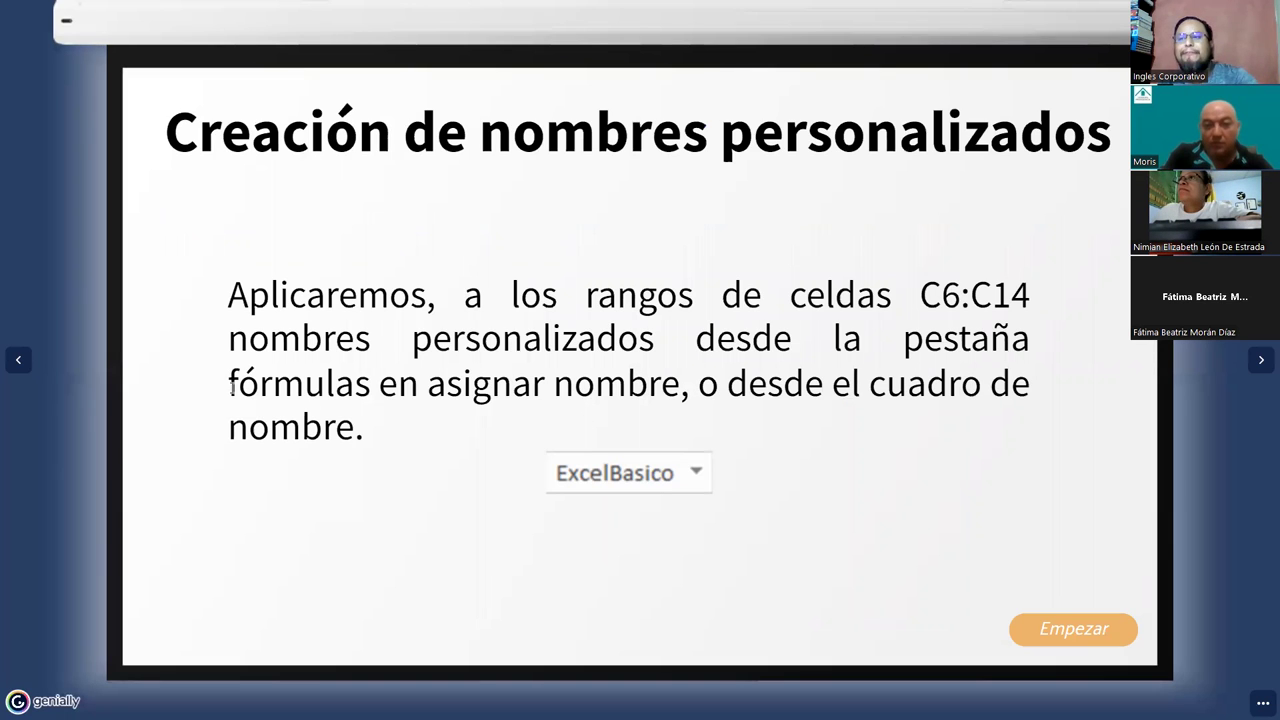
drag(231, 385, 662, 385)
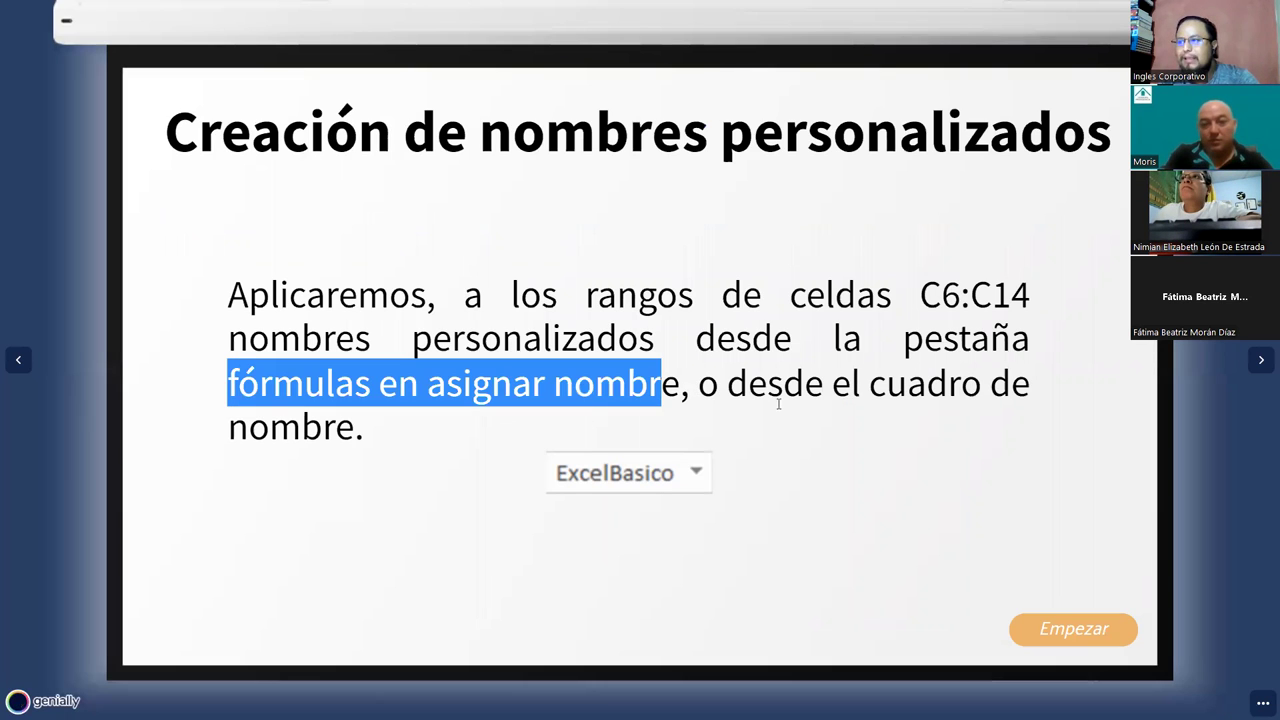
Finish reading the custom names slide and advance to the slide on applying the INDIRECTO function
drag(778, 403, 770, 402)
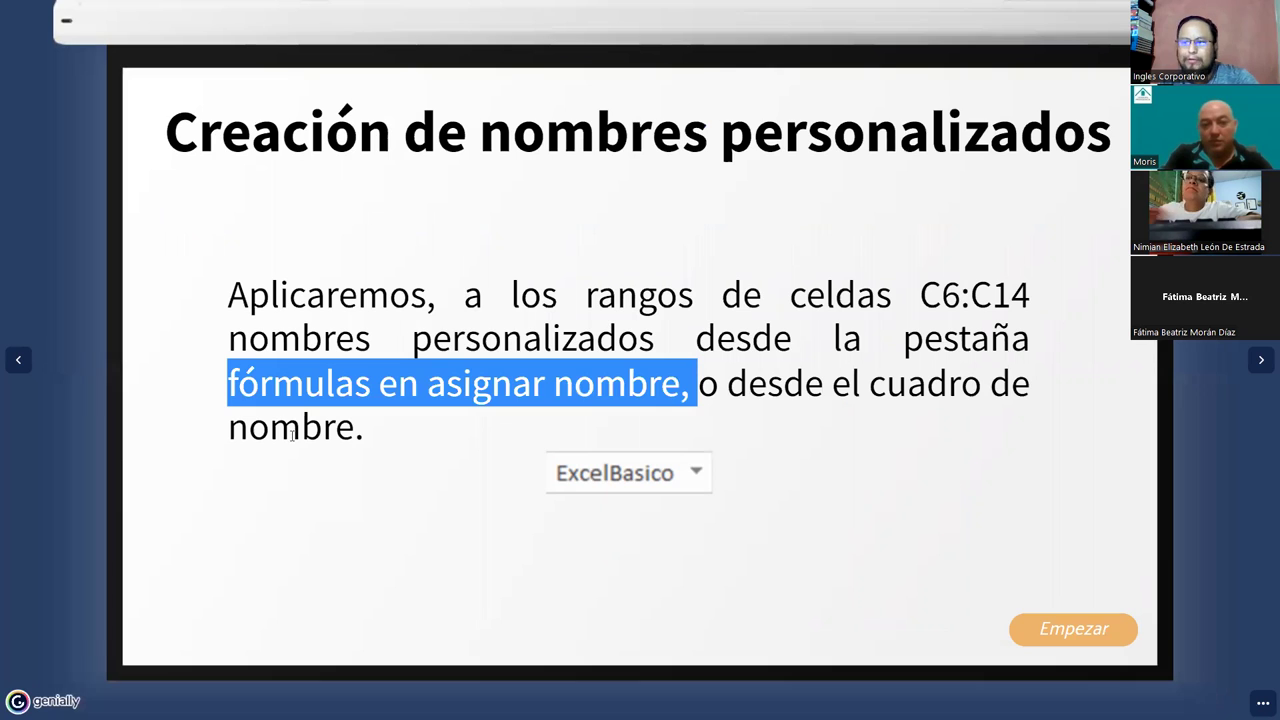
click(299, 428)
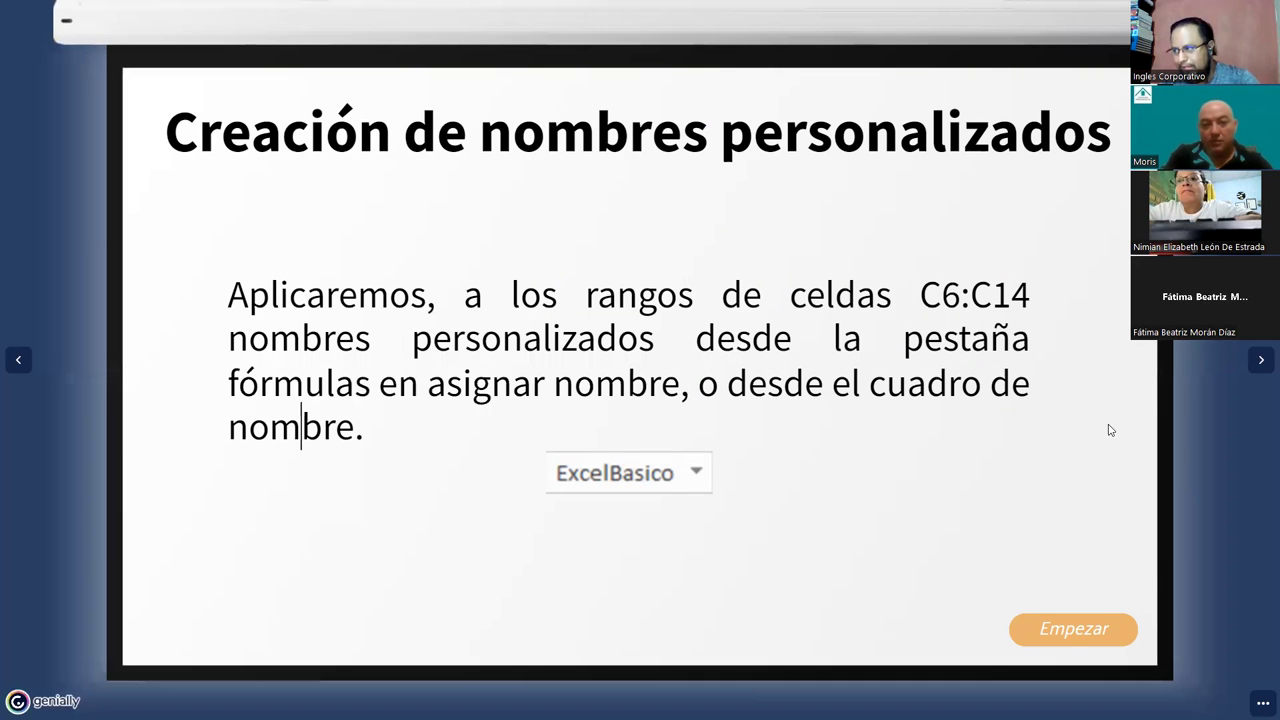
click(1261, 362)
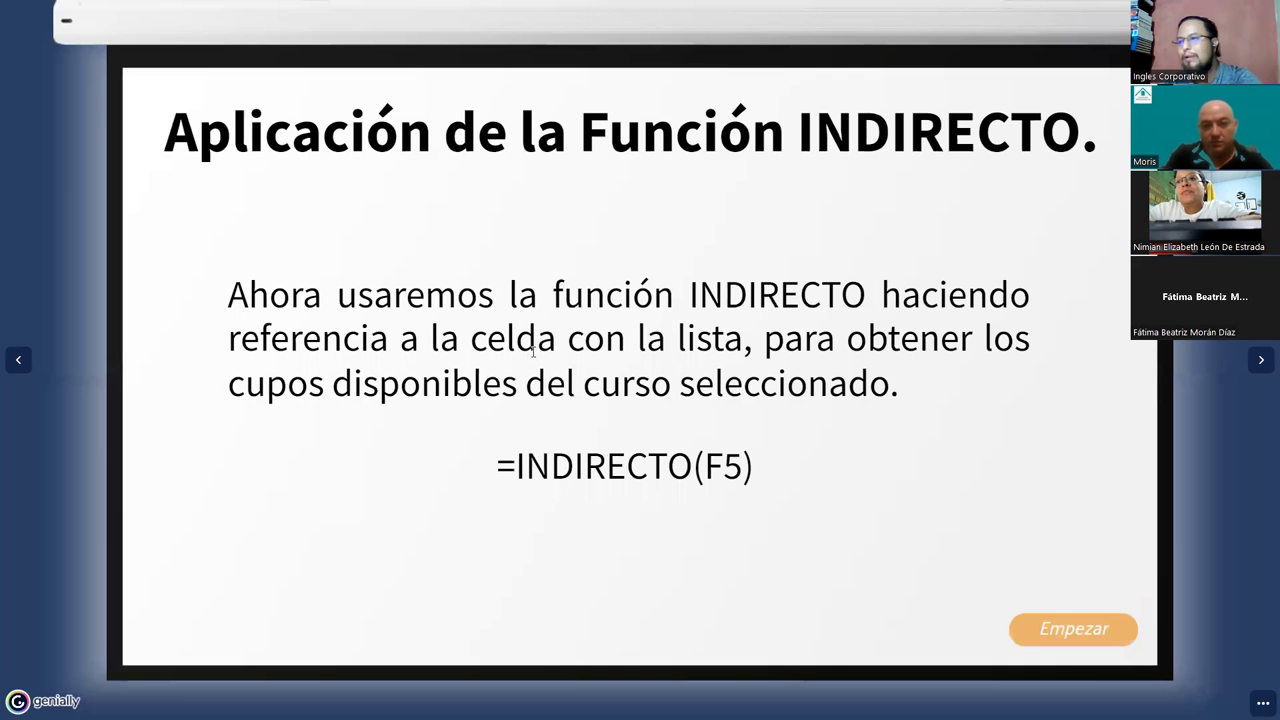
Switch to Excel and remove the spaces from the course names in A2 and A3, leaving ExcelBasico and ExcelIntermedio
key(alt+Tab)
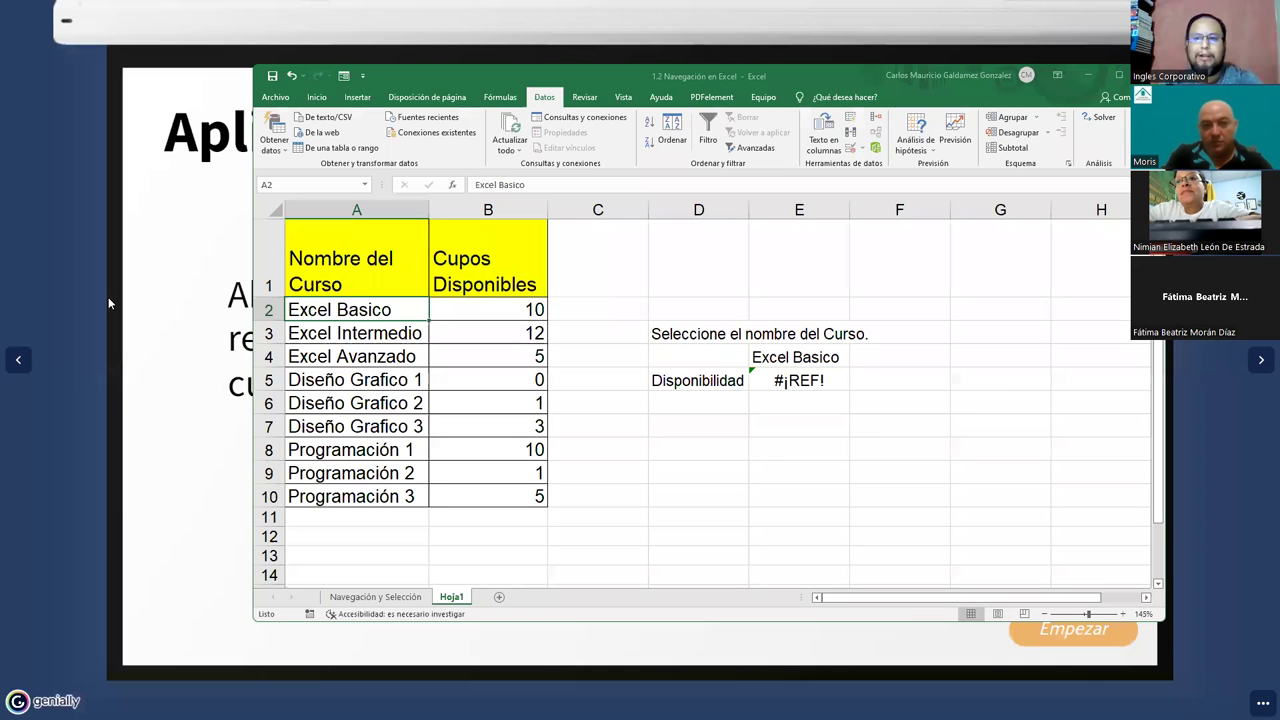
double_click(396, 310)
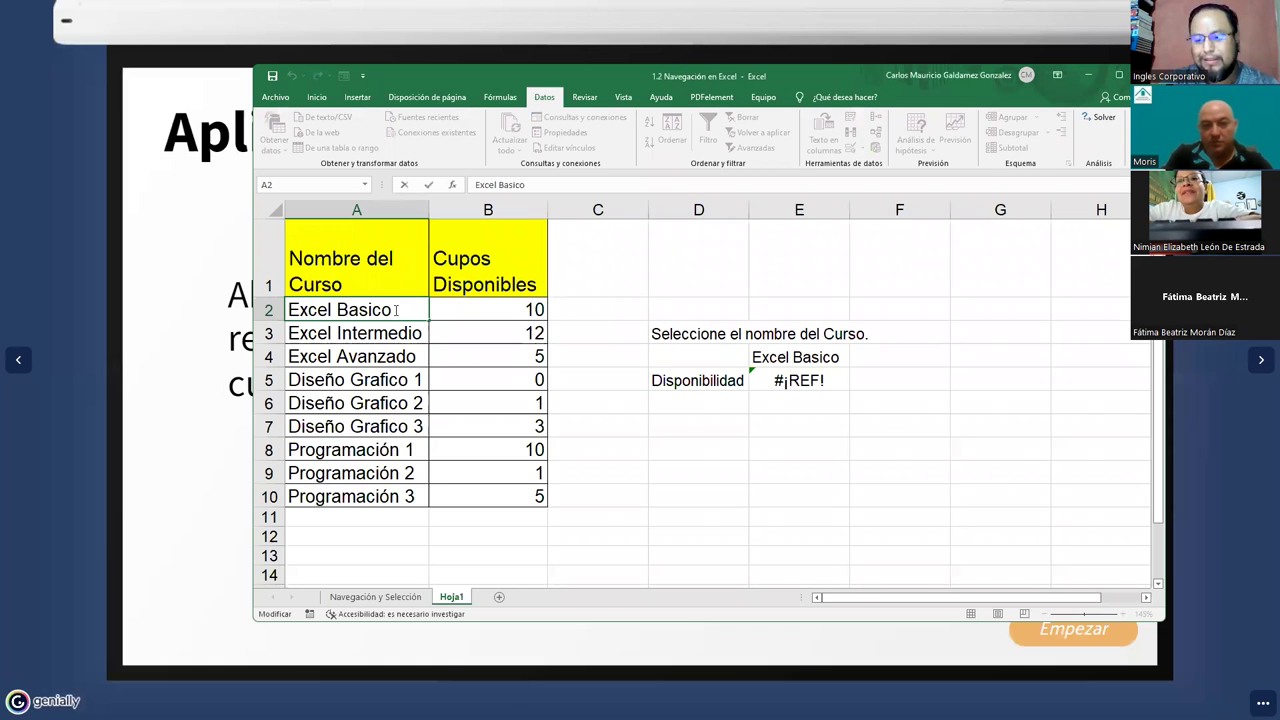
key(ctrl+Left)
key(BackSpace)
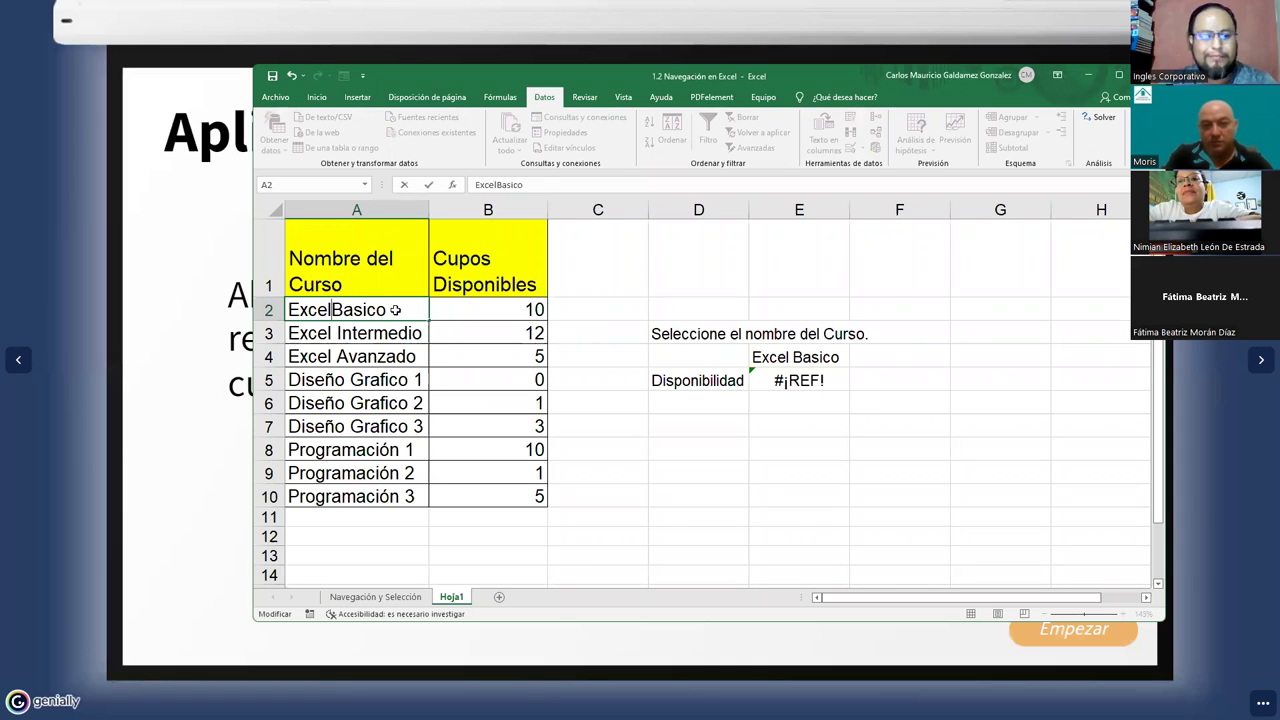
key(Return)
key(F2)
key(ctrl+Left)
key(BackSpace)
key(Return)
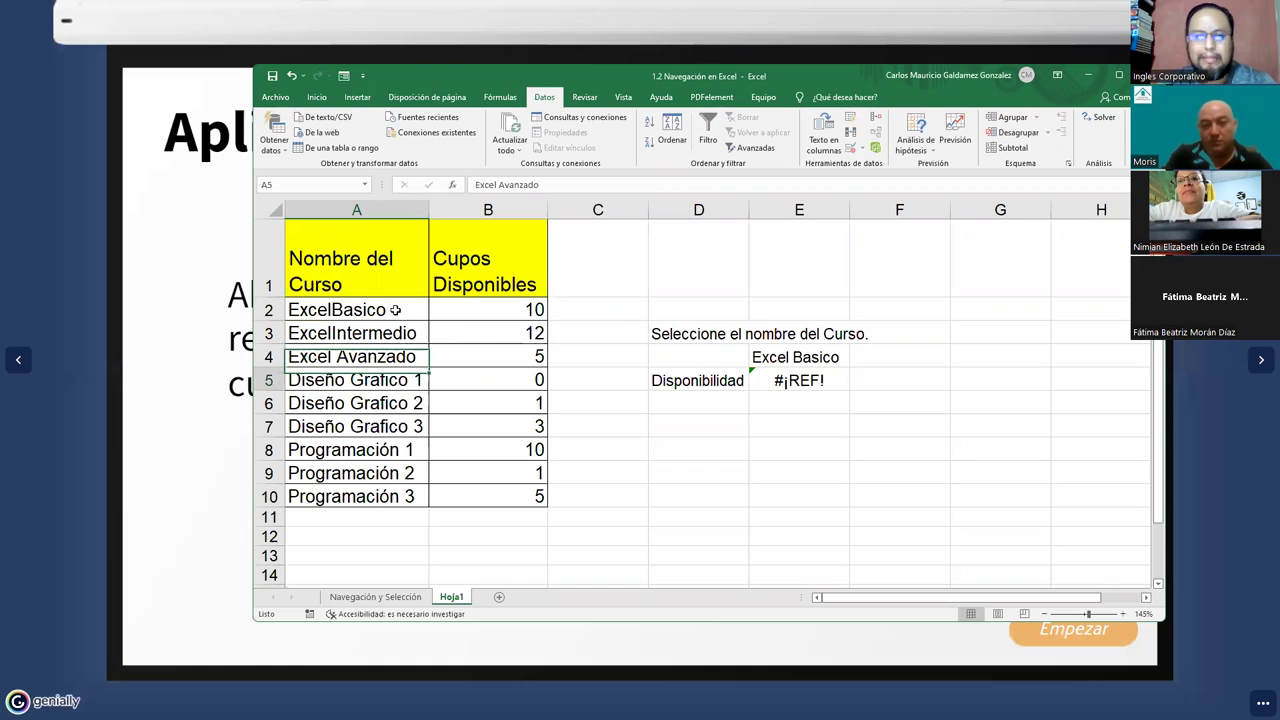
Remove the space from the course name in A4 so it reads ExcelAvanzado
key(Up)
key(F2)
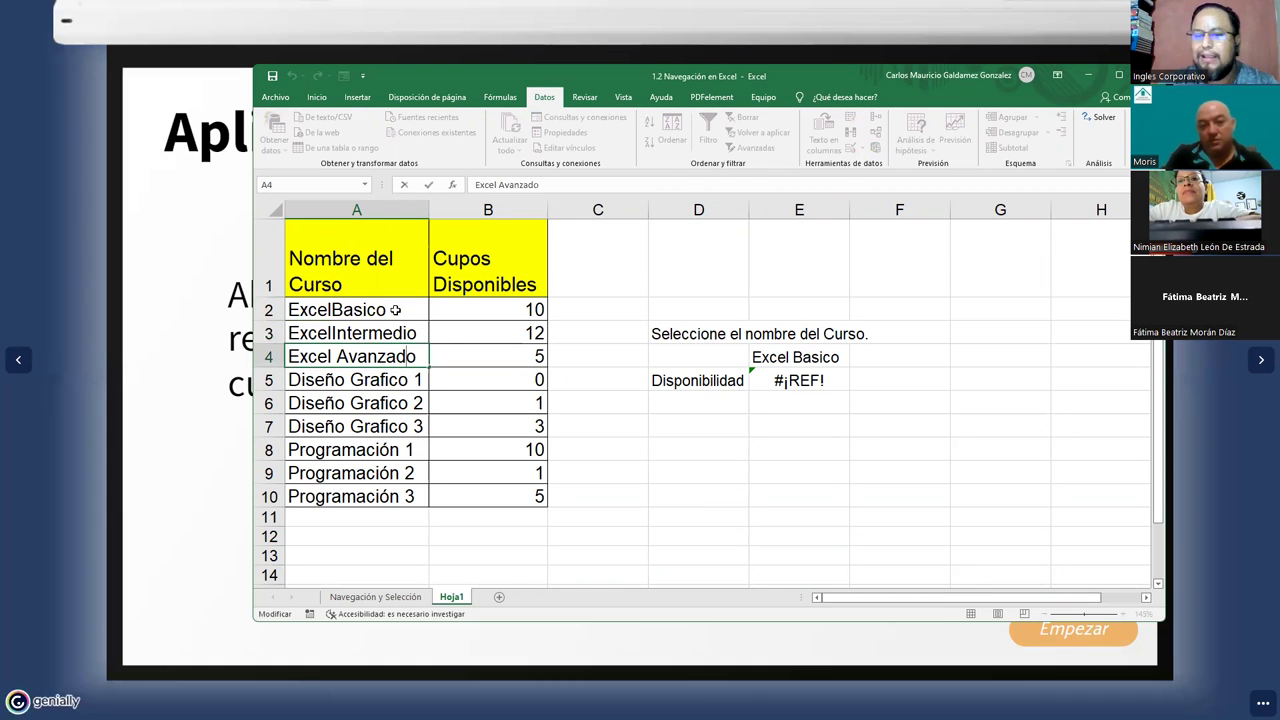
key(ctrl+Left)
key(BackSpace)
key(Return)
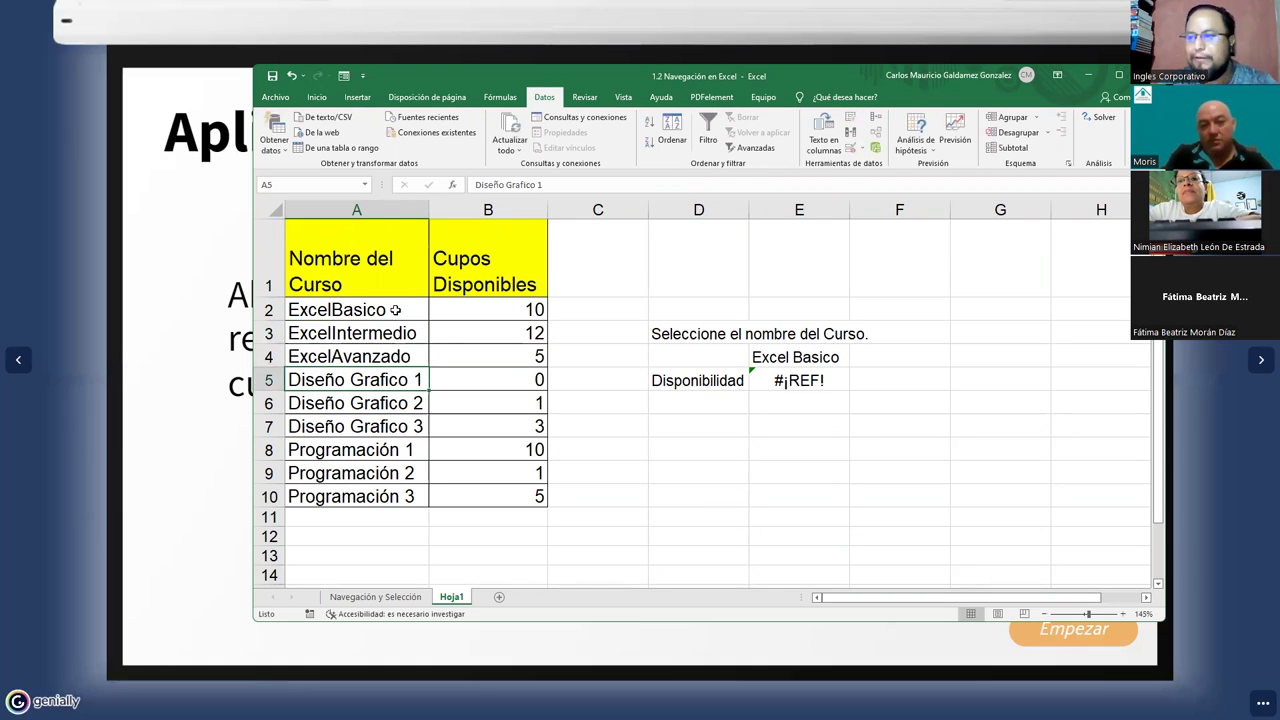
Remove both spaces from the course name in A5 so it reads DiseñoGrafico1
key(F2)
key(BackSpace)
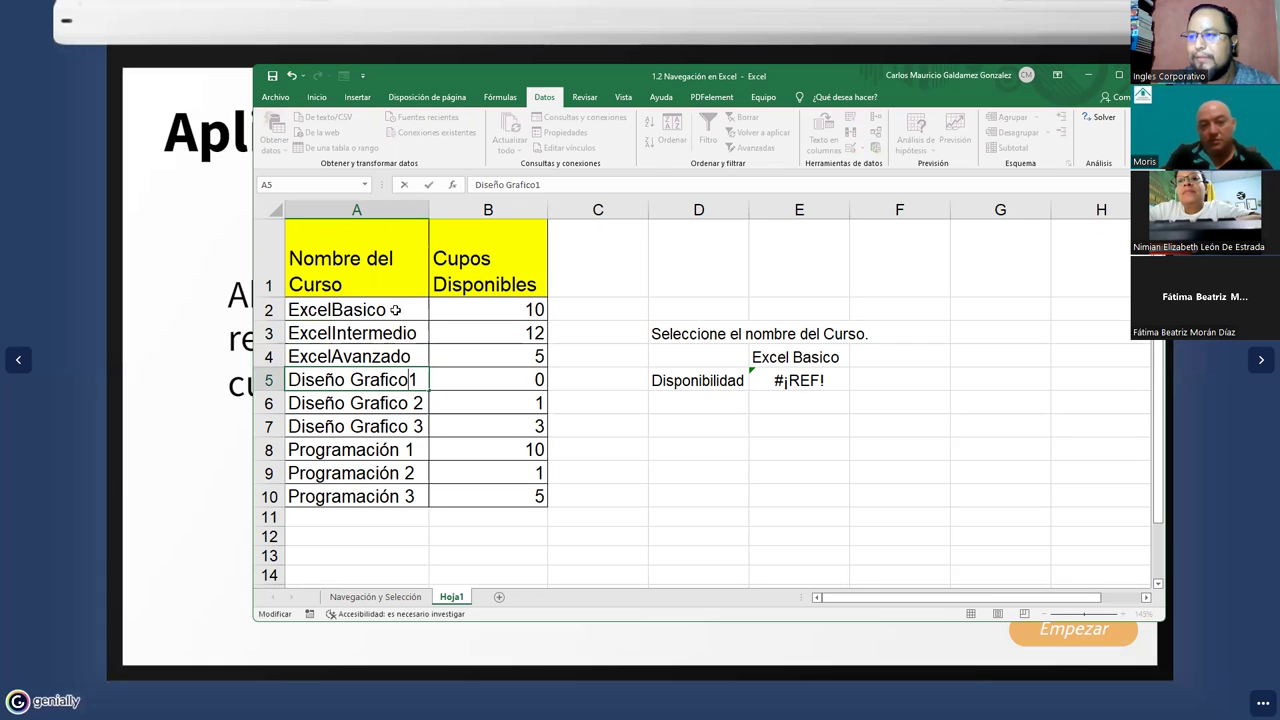
key(Left)
key(Left)
key(Left)
key(Left)
key(Left)
key(Left)
key(Left)
key(BackSpace)
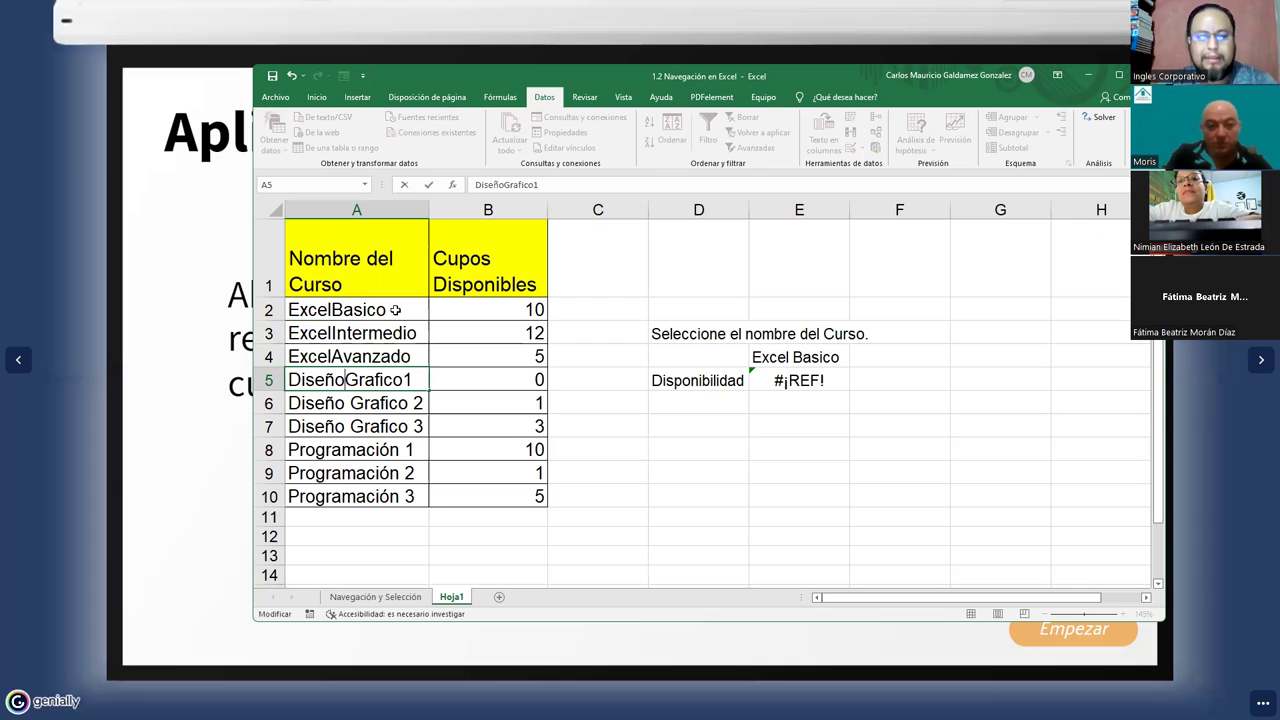
key(Return)
Remove both spaces from the course name in A6 so it reads DiseñoGrafico2
key(F2)
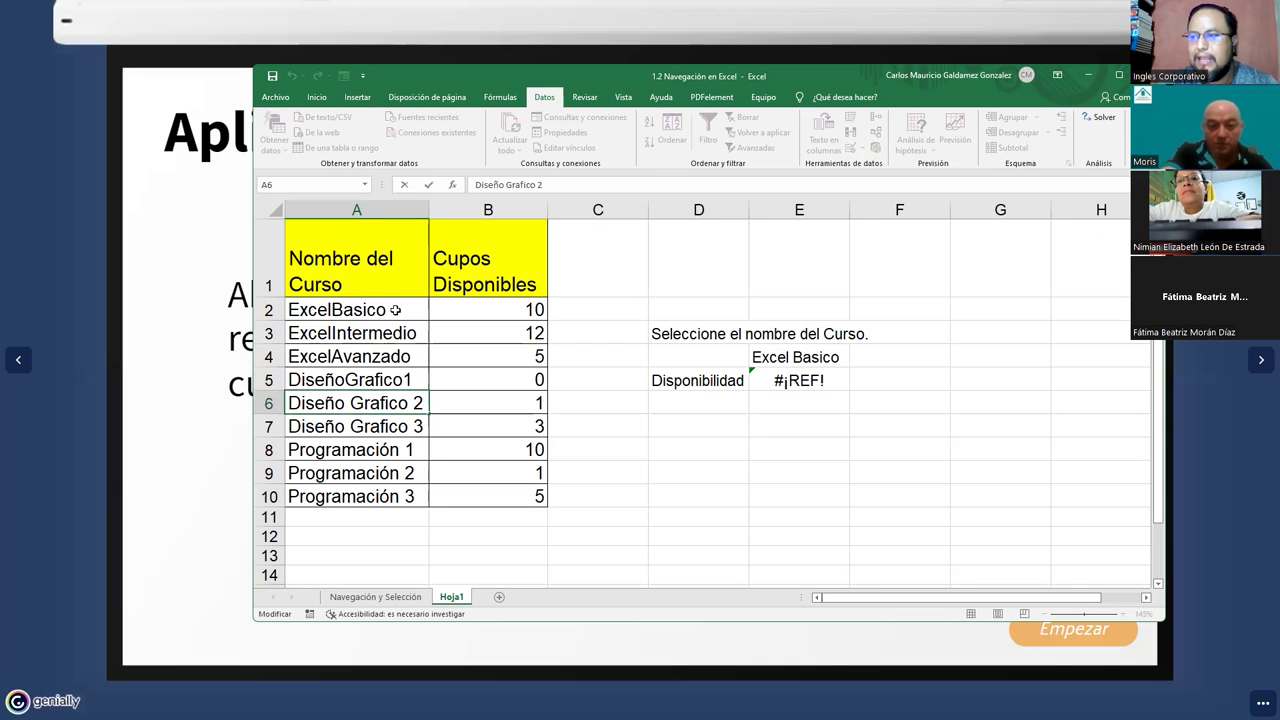
key(Left)
key(BackSpace)
key(ctrl+Left)
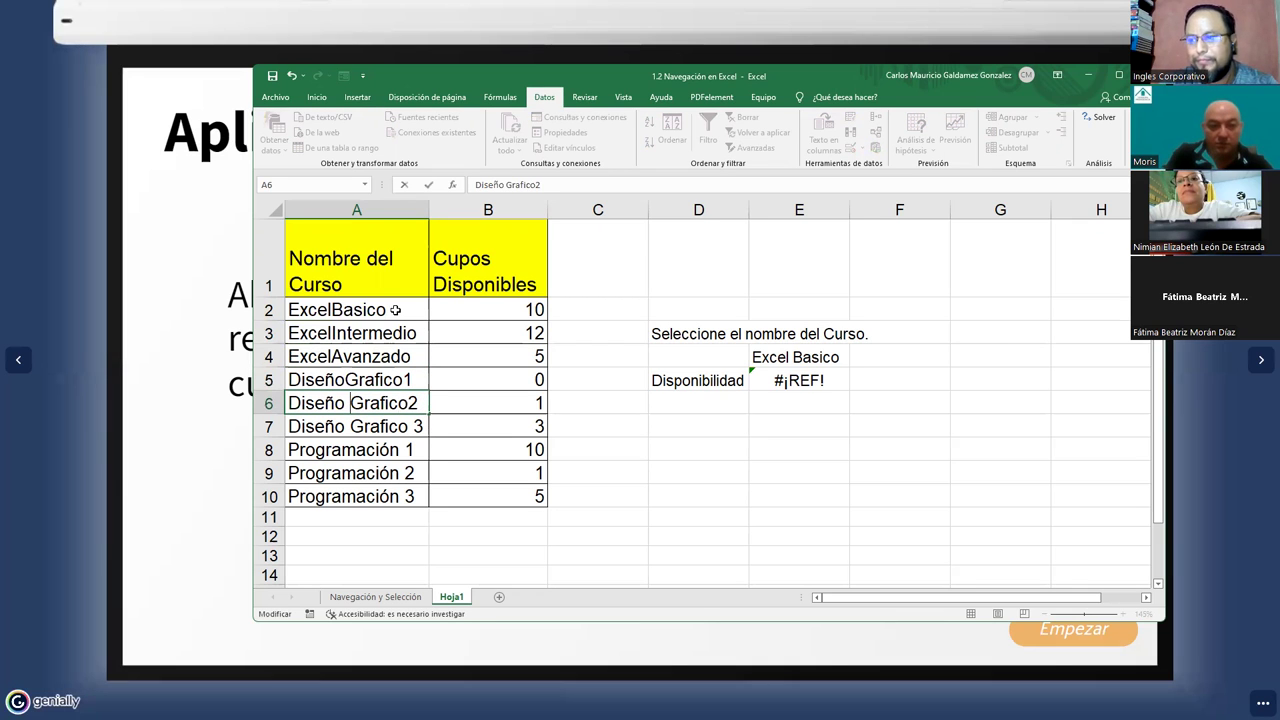
key(BackSpace)
key(Return)
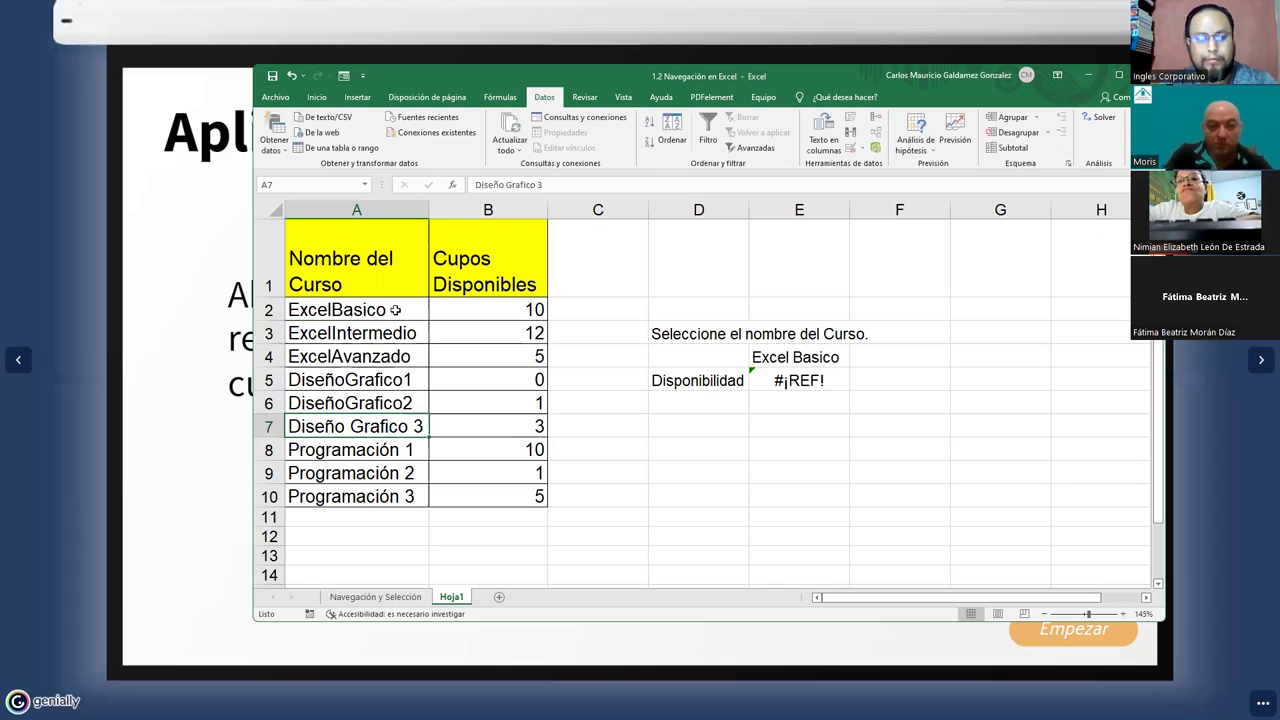
Remove both spaces from the course name in A7 so it reads DiseñoGrafico3
key(F2)
key(Left)
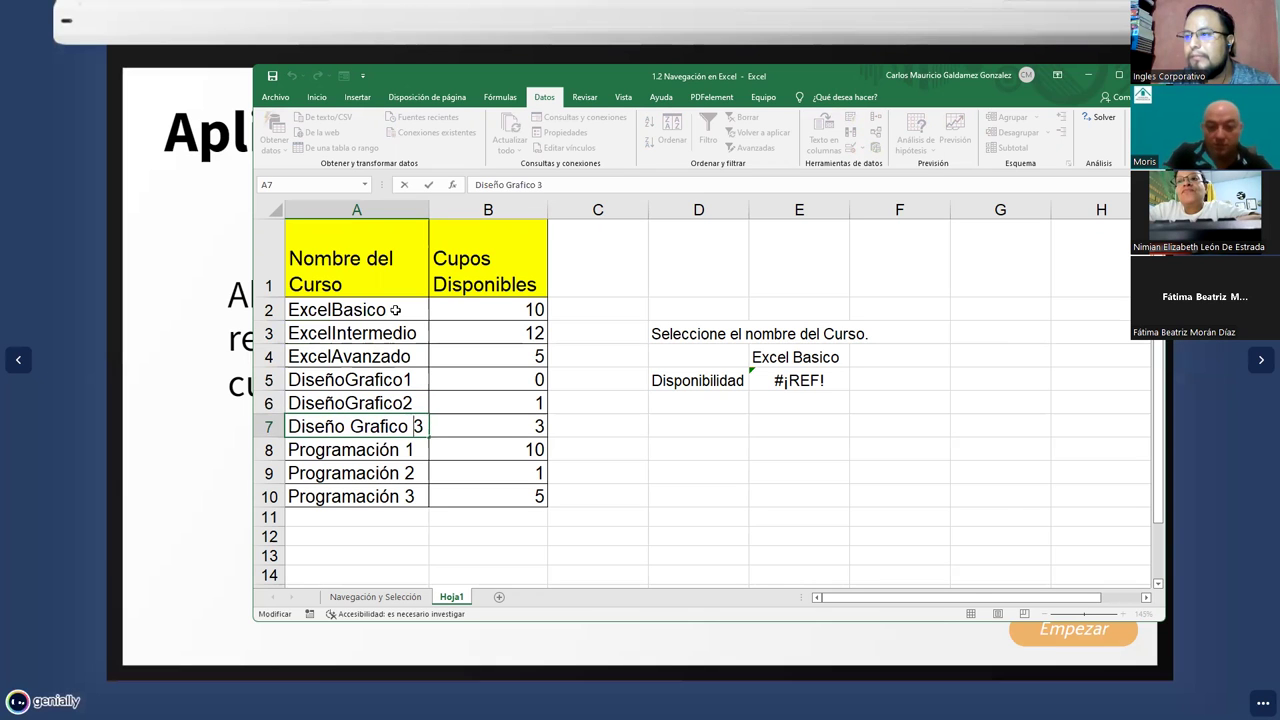
key(BackSpace)
key(Left)
key(Left)
key(Left)
key(Left)
key(Left)
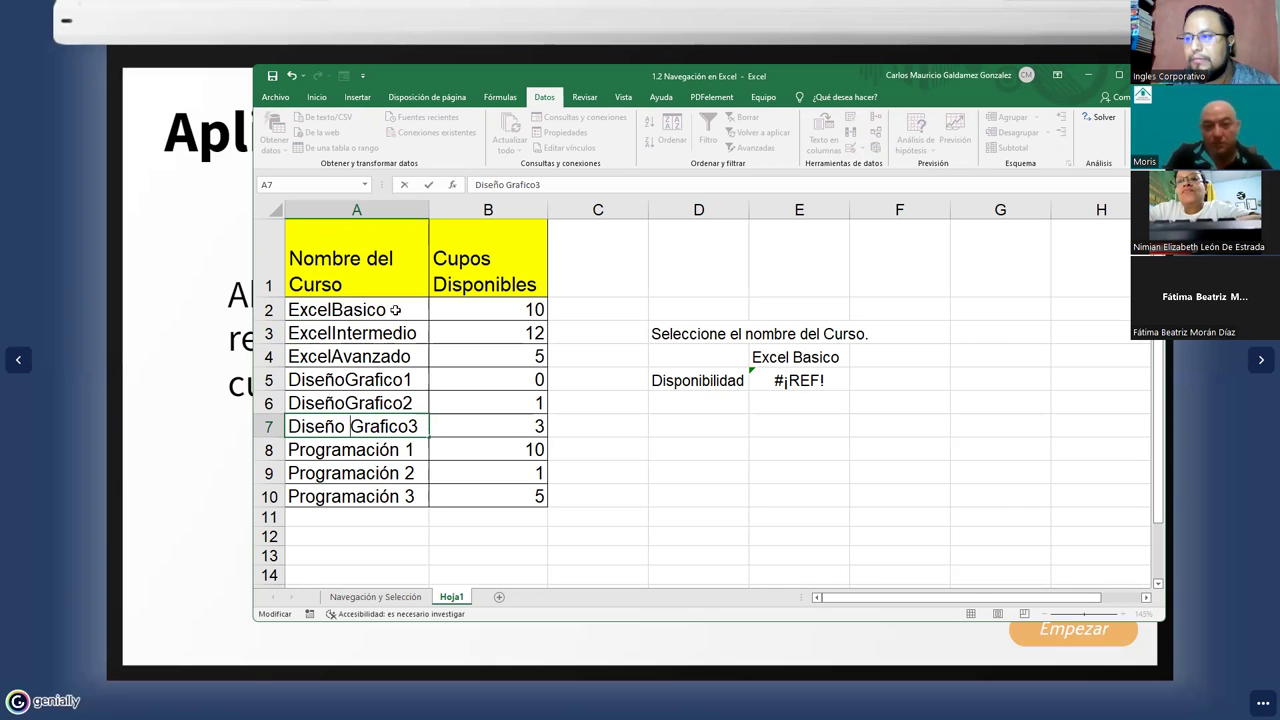
key(BackSpace)
key(Return)
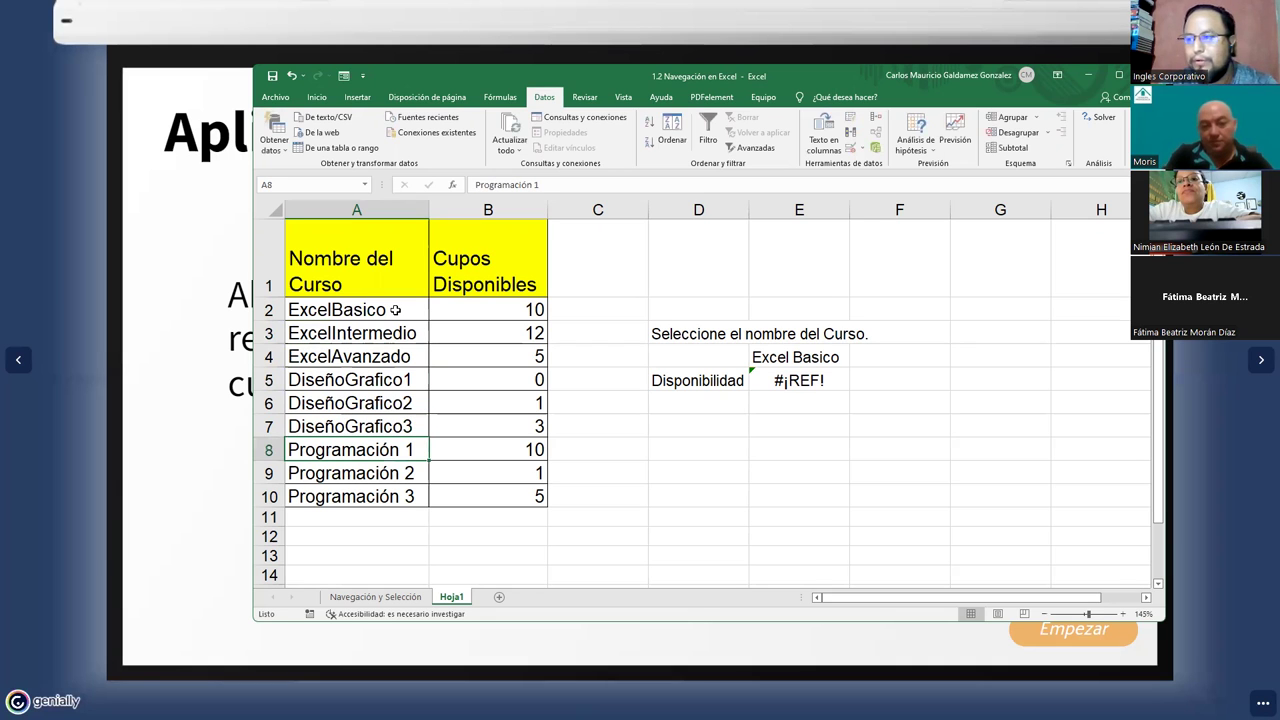
Remove the spaces from the course names in A8 to A10, leaving Programación1, Programación2 and Programación3
key(F2)
key(Left)
key(BackSpace)
key(Return)
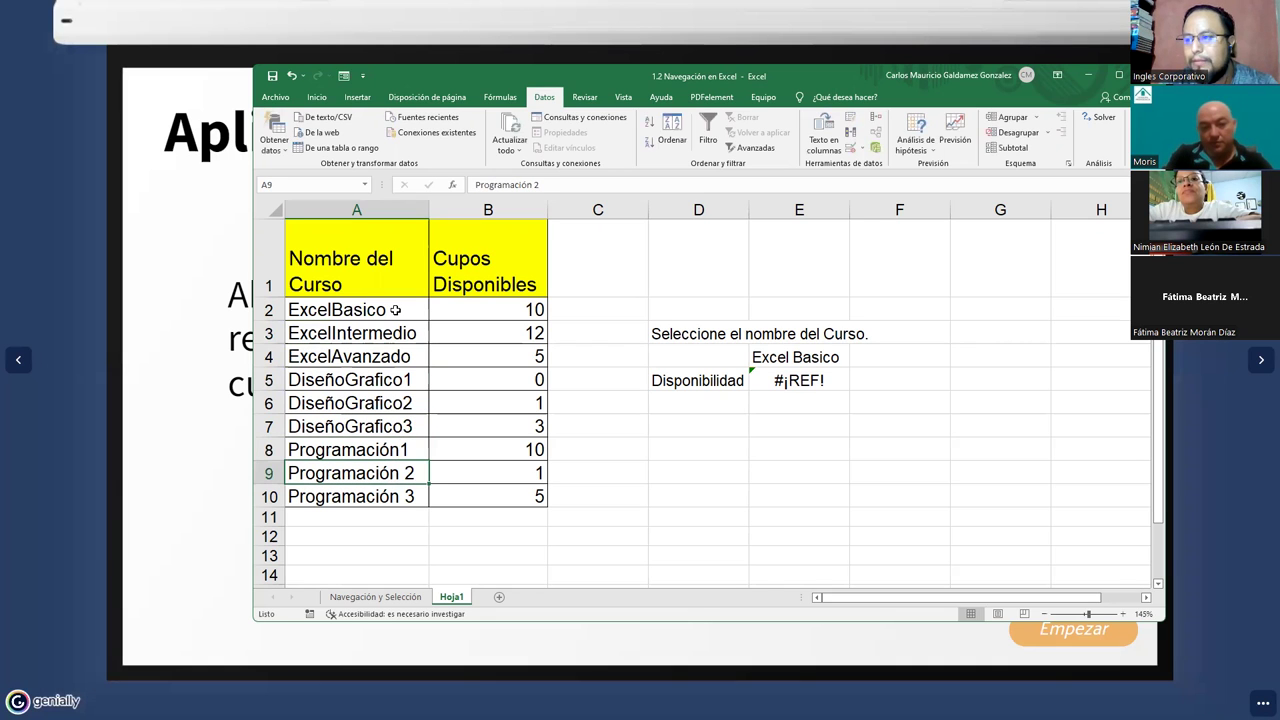
key(F2)
key(Left)
key(BackSpace)
key(Return)
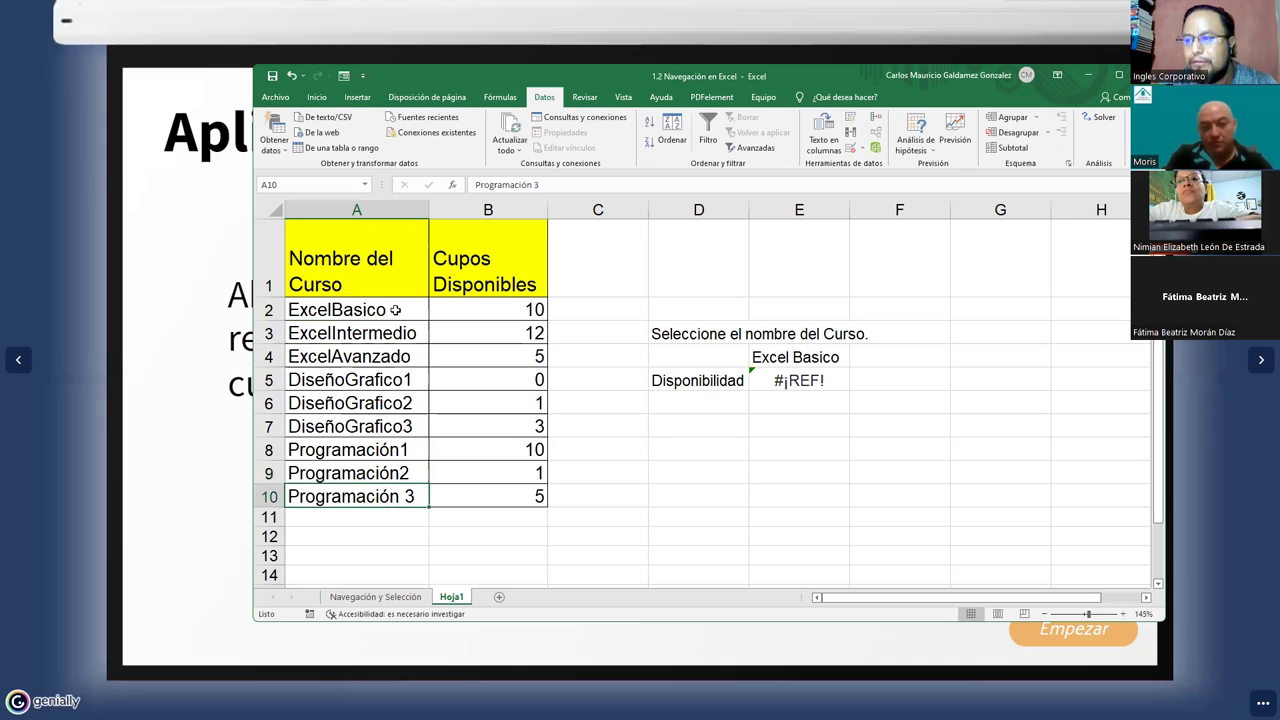
key(F2)
key(Left)
key(BackSpace)
key(F2)
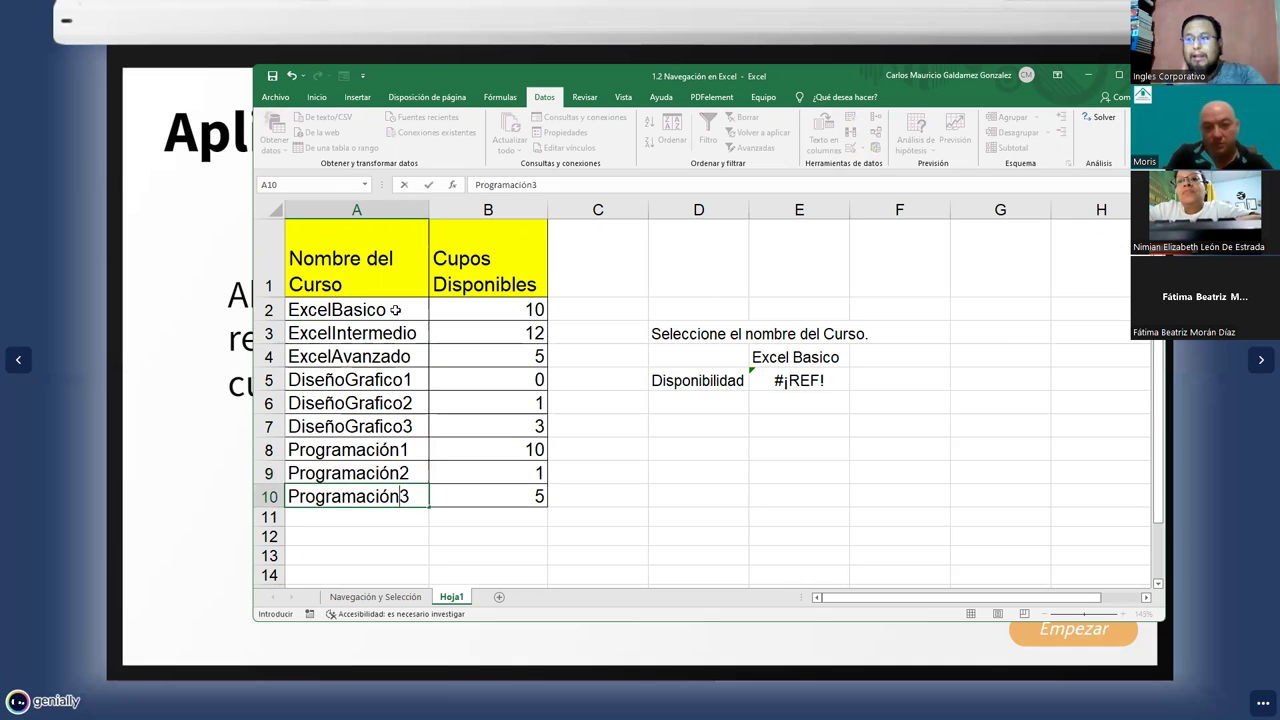
Assign the custom name ExcelBasico to cell B2, matching the course name in A2
click(342, 310)
double_click(343, 309)
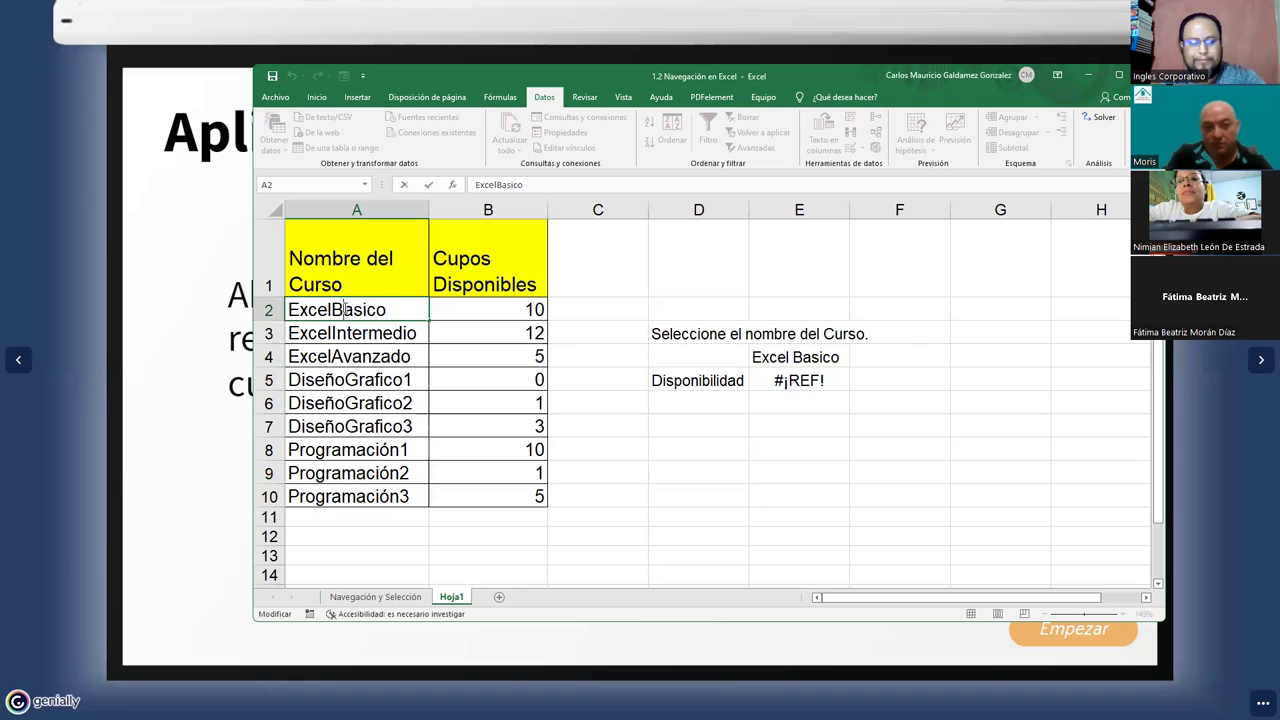
double_click(343, 309)
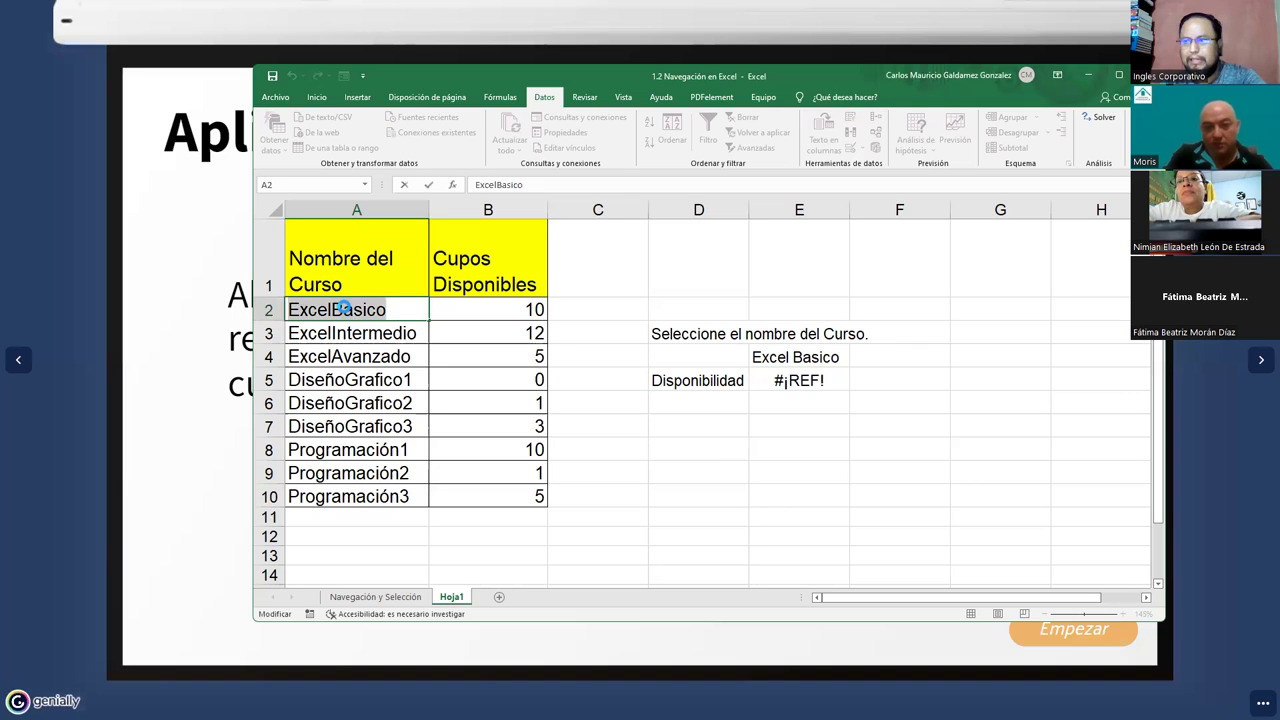
click(499, 315)
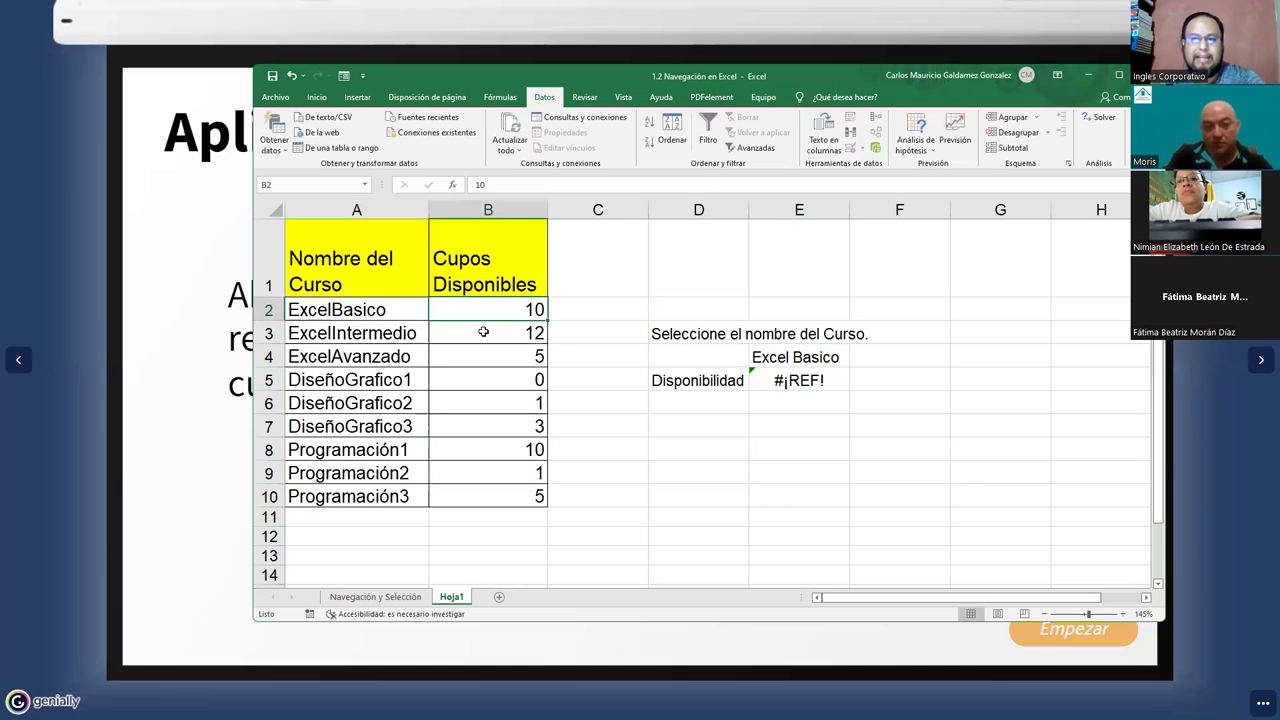
click(308, 185)
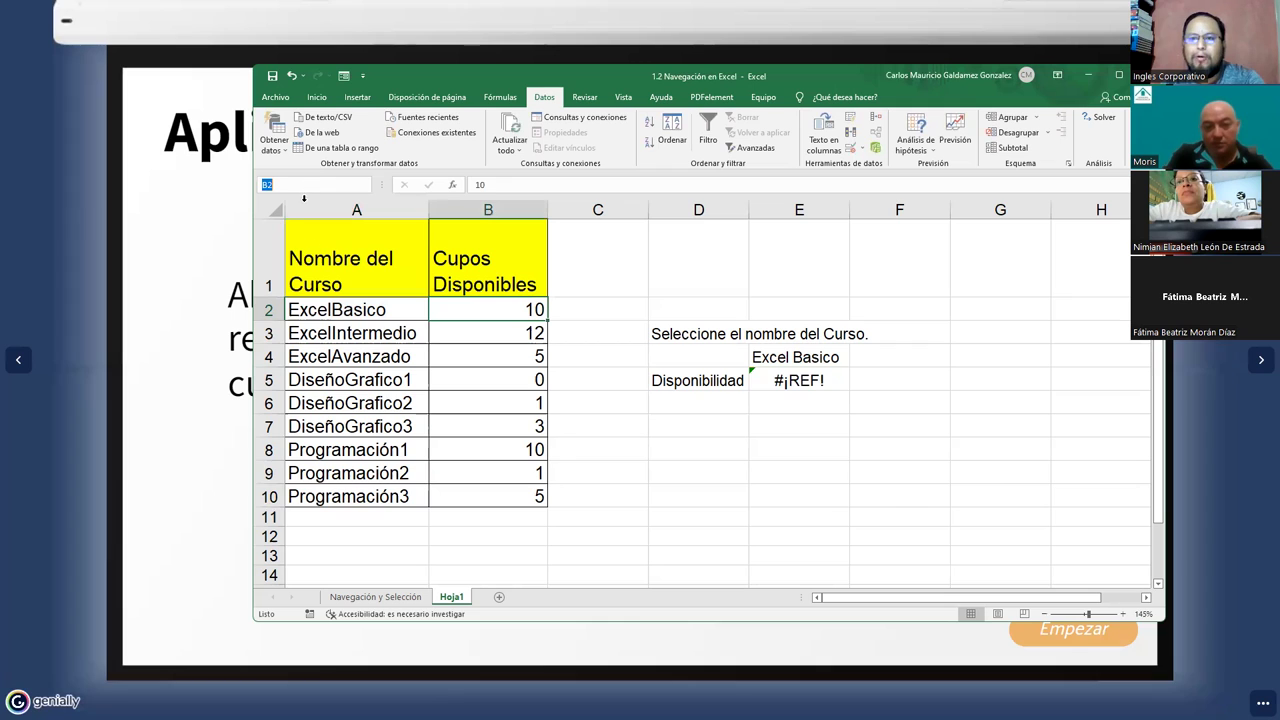
click(503, 310)
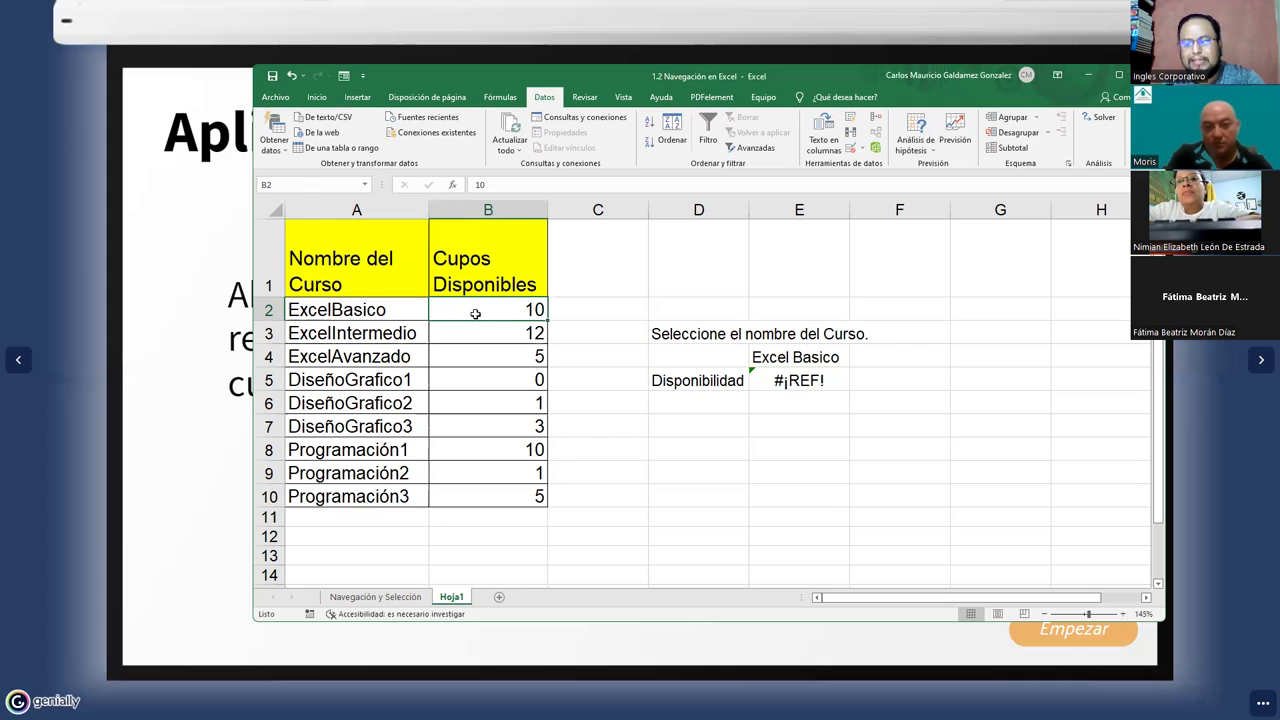
click(317, 185)
text(ExcelBasico)
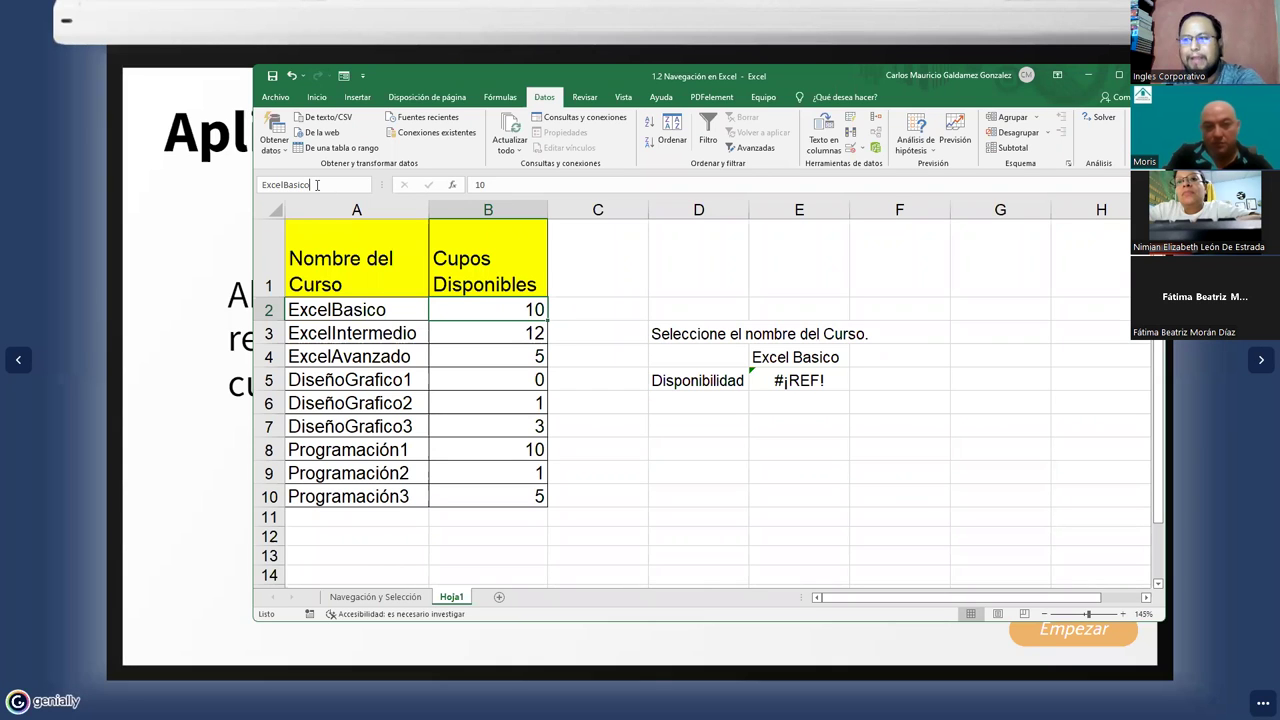
key(Return)
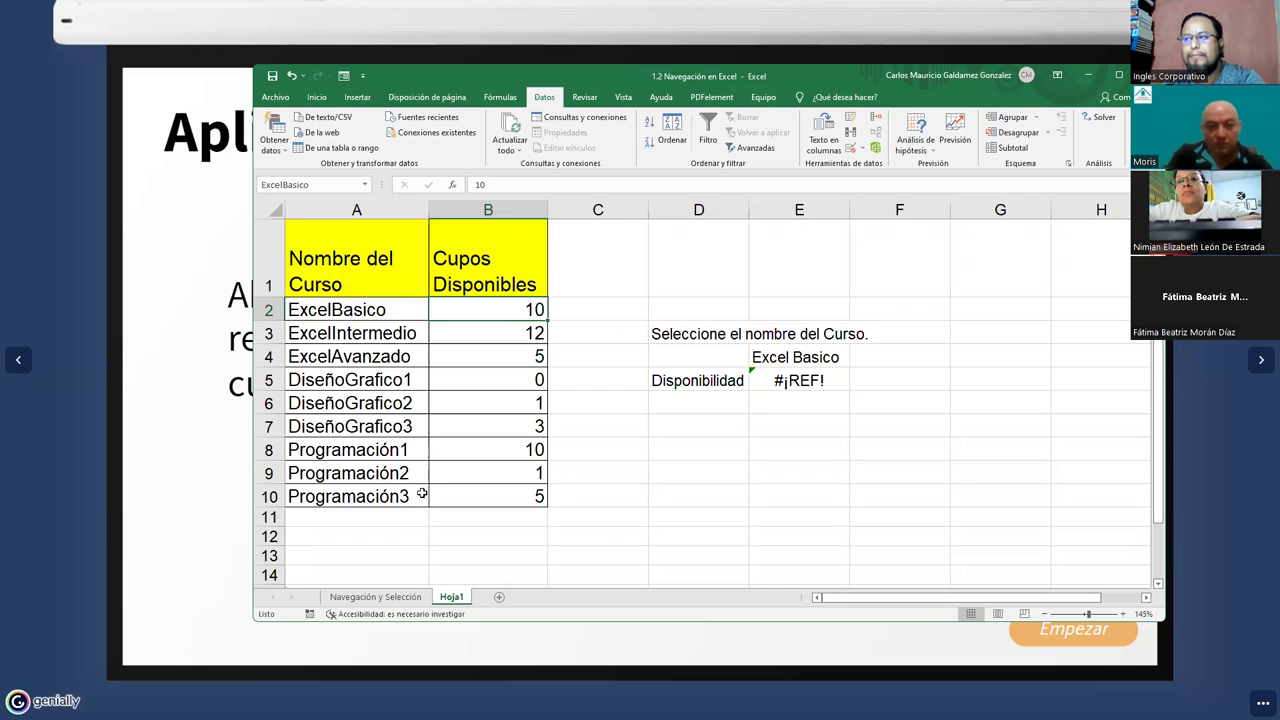
Choose ExcelBasico from the validation list in E4 and check the corresponding seats cell B2
click(820, 362)
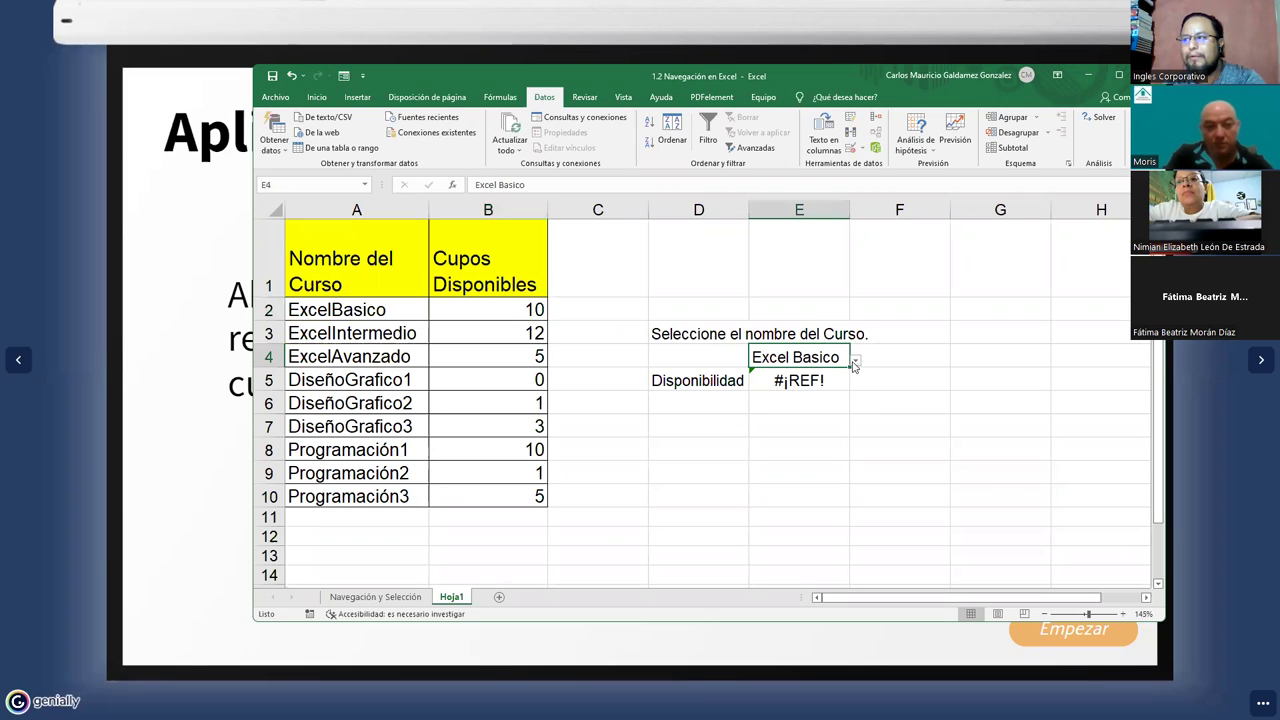
click(855, 361)
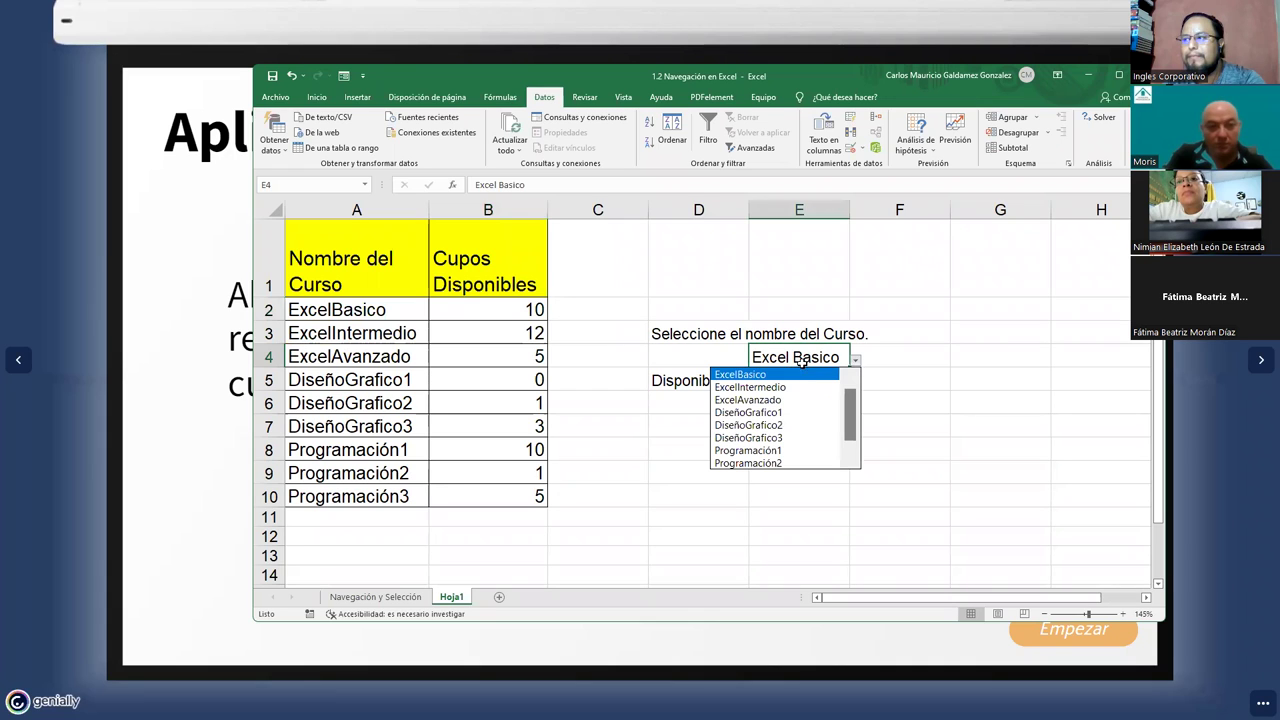
click(855, 360)
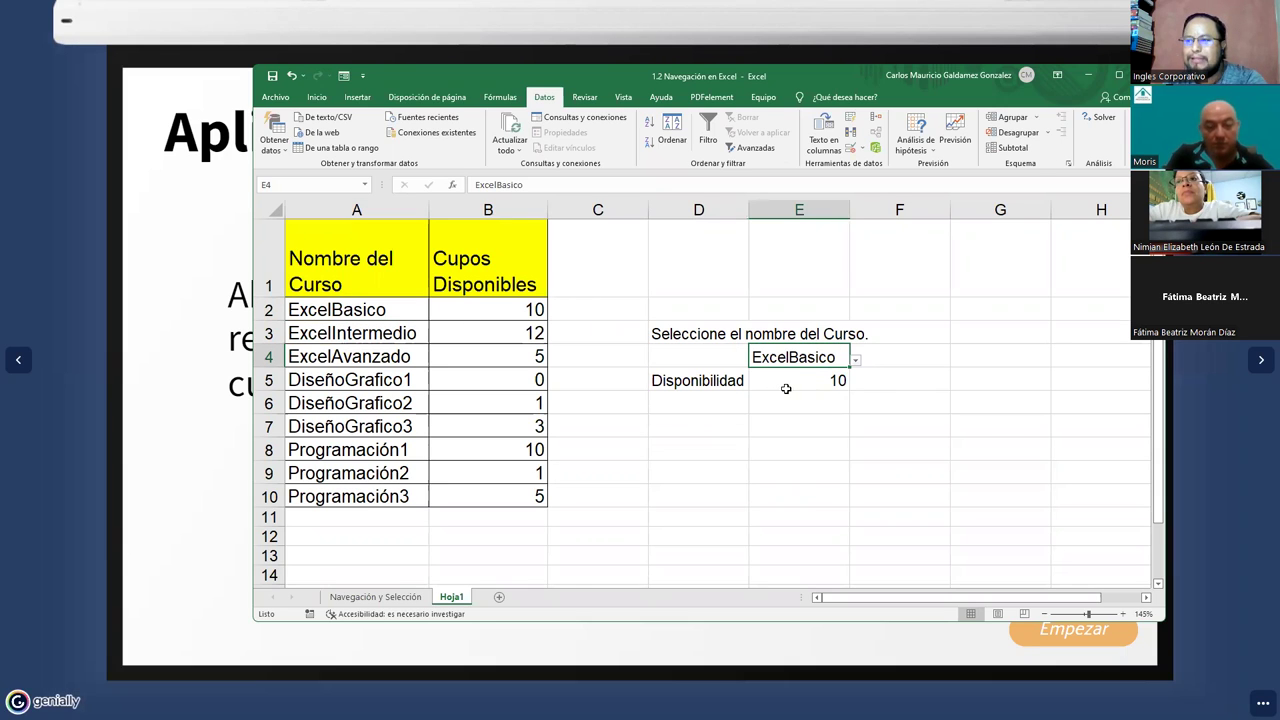
click(522, 309)
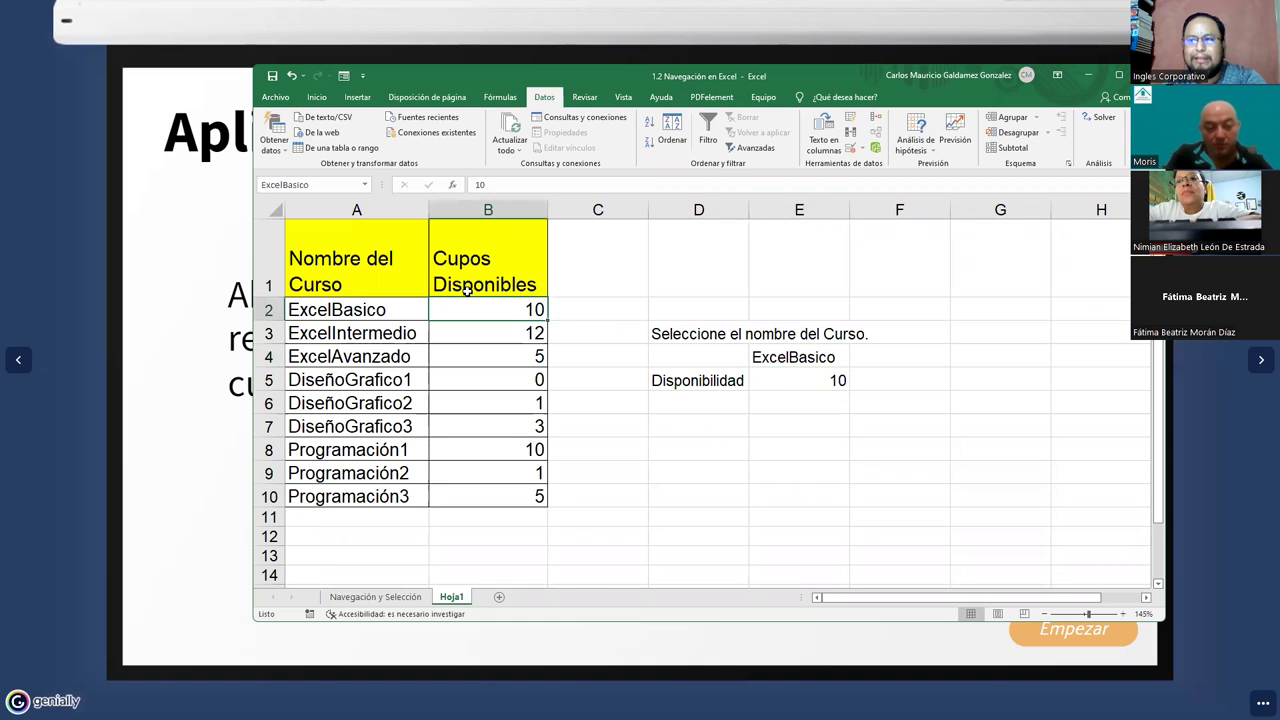
Copy the course name from A3 and assign it to cell B3 as the custom name ExcelIntermedio
double_click(349, 336)
key(ctrl+c)
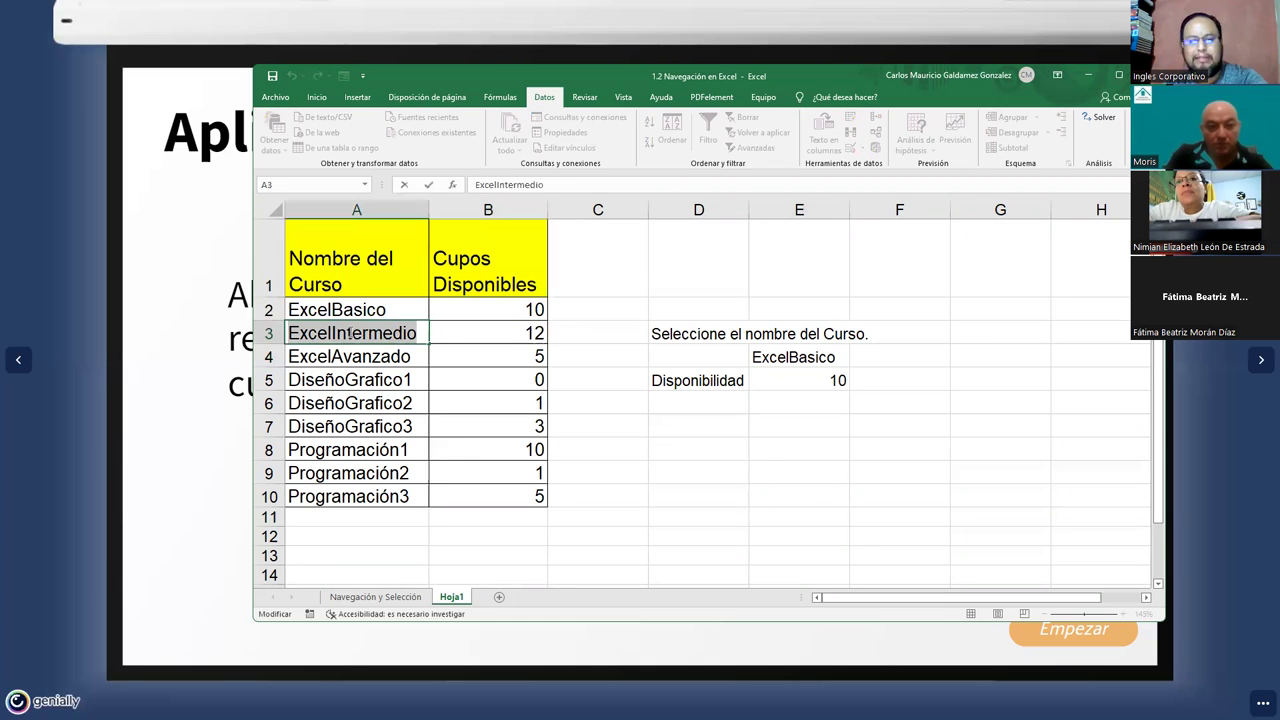
click(520, 333)
click(330, 188)
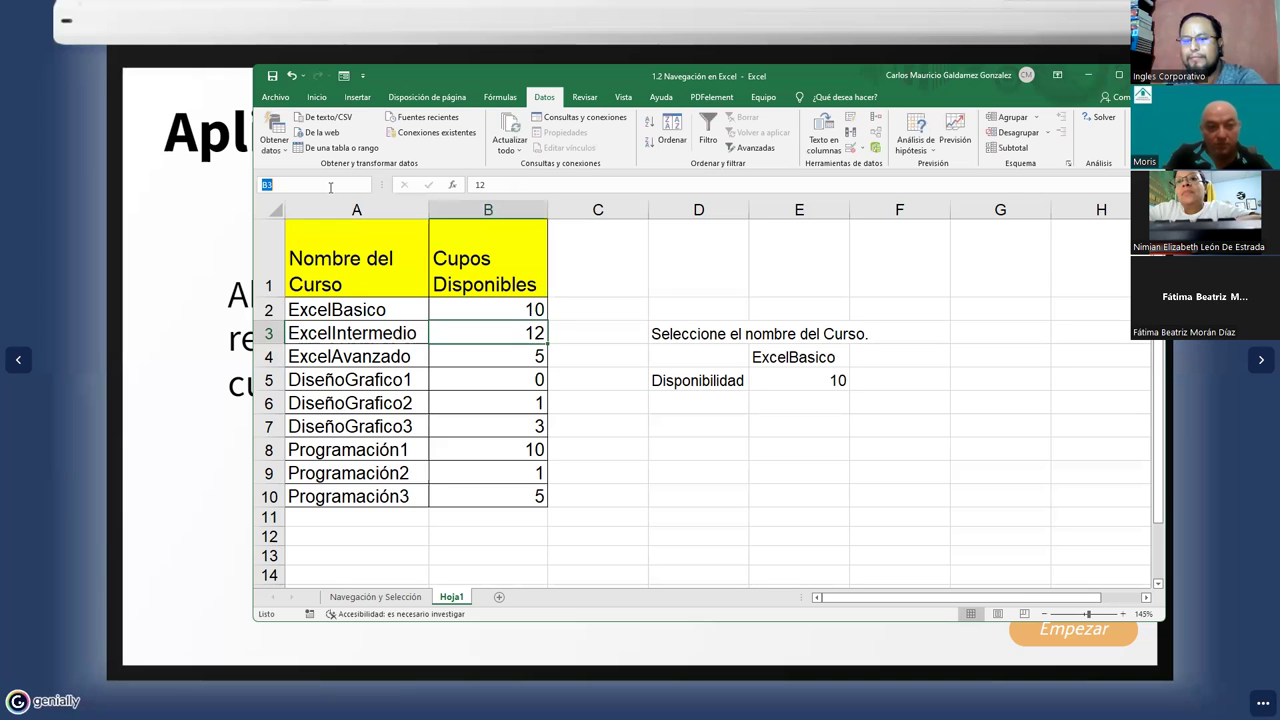
key(ctrl+v)
key(Return)
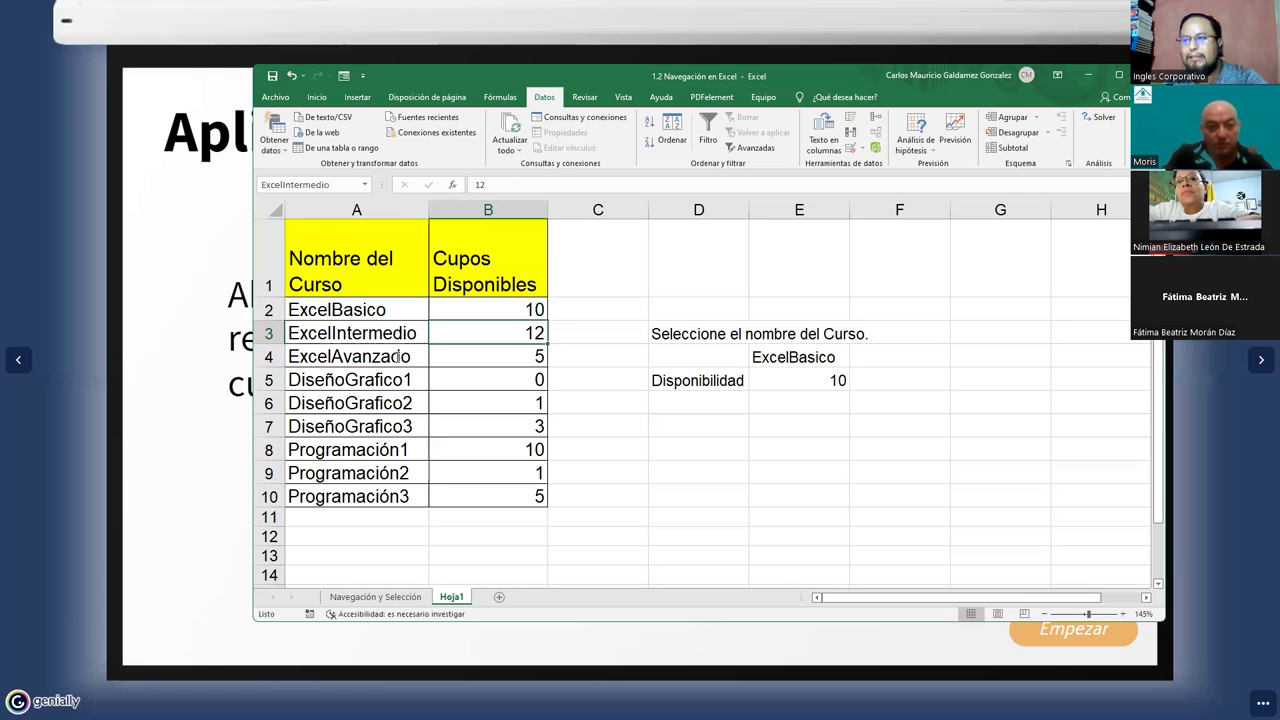
Assign the custom name ExcelAvanzado to cell B4, matching the course name in A4
double_click(400, 356)
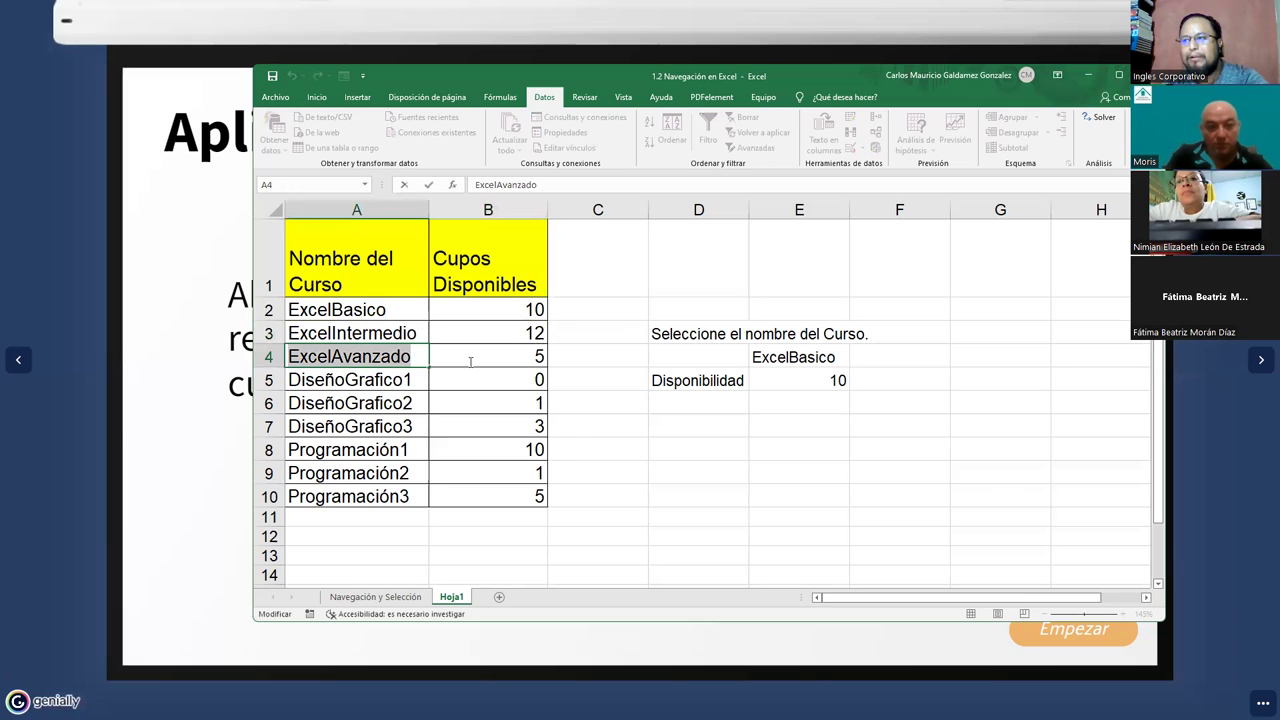
click(467, 357)
key(Escape)
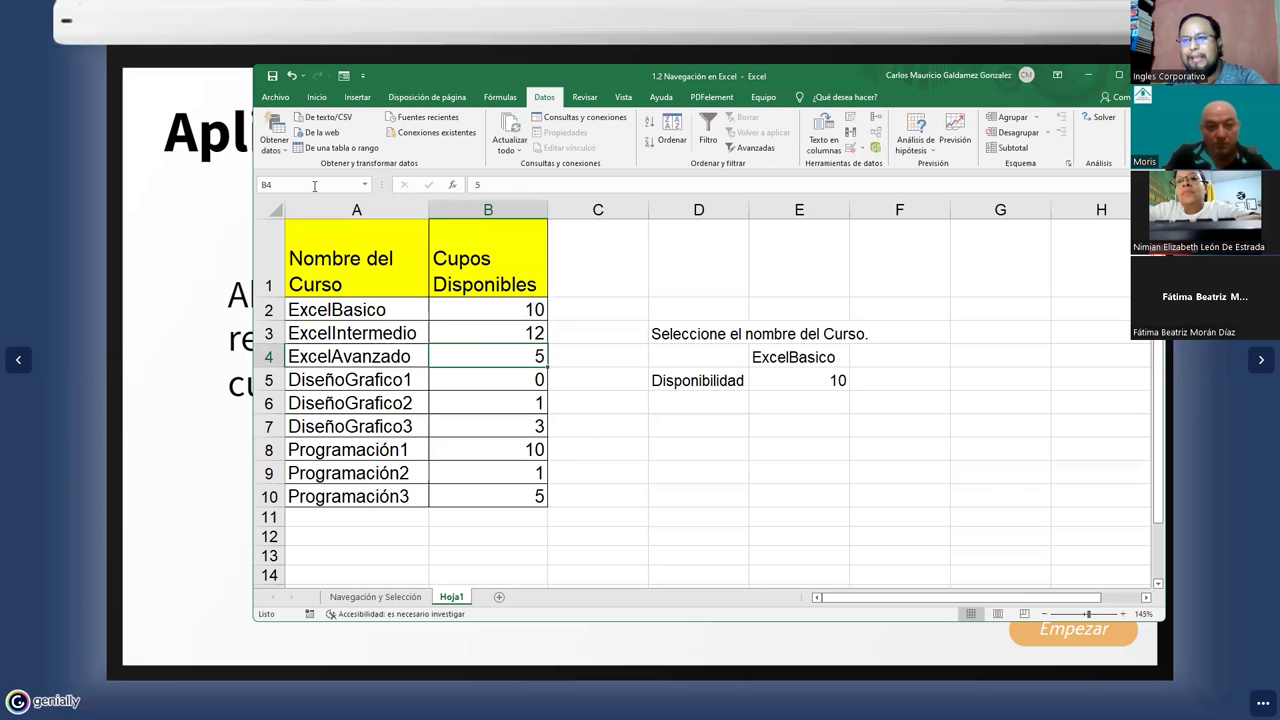
click(314, 185)
text(ExcelAvanzado)
key(Return)
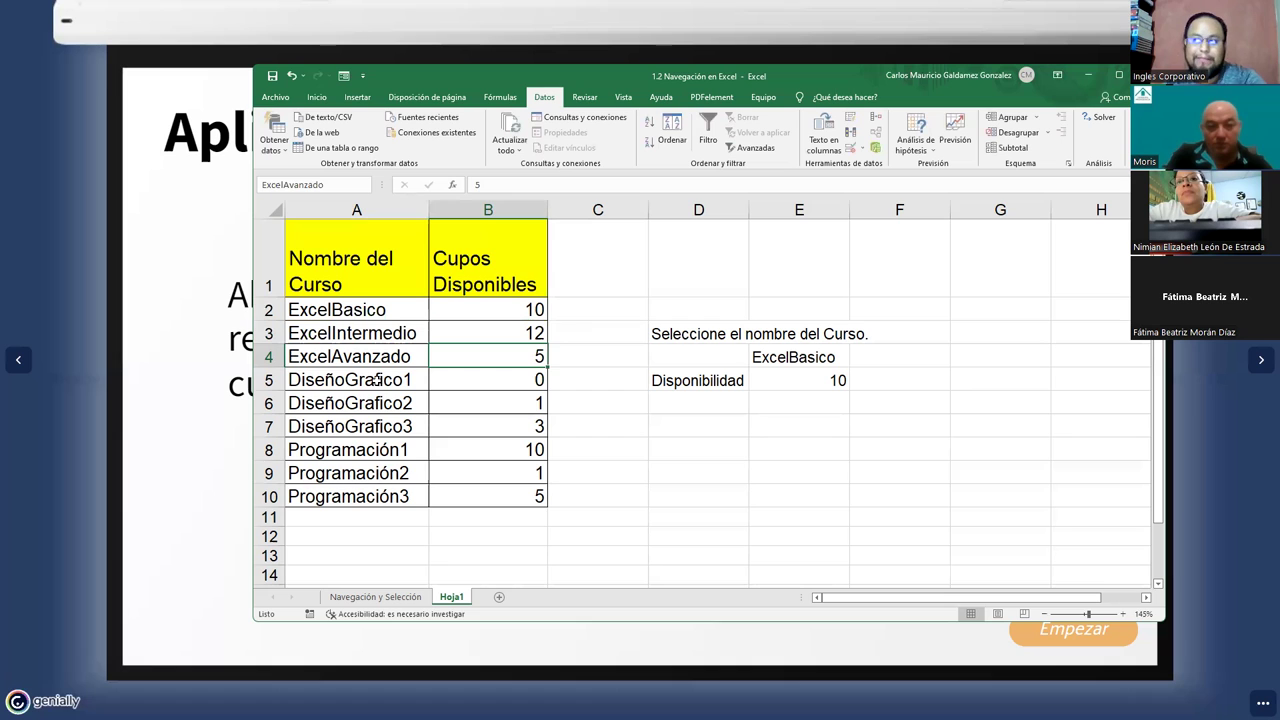
Copy the course name from A5 and assign it to cell B5 as the custom name DiseñoGrafico1
click(377, 380)
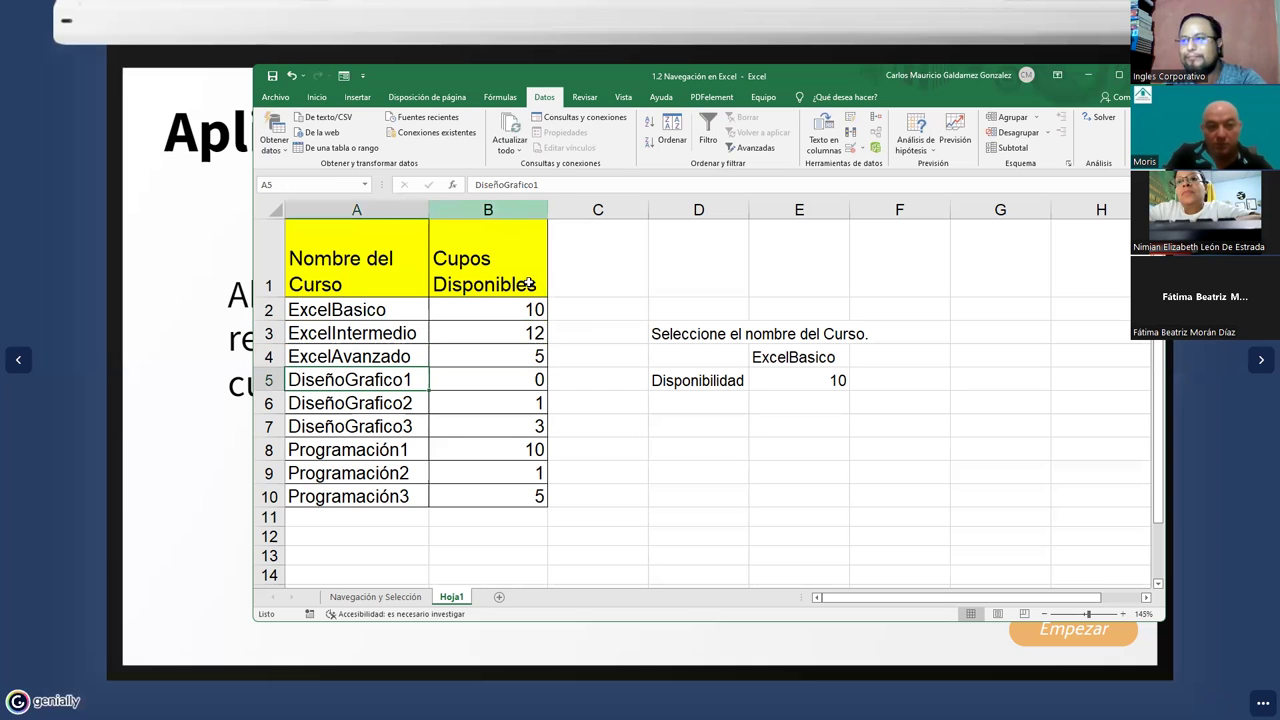
key(ctrl+c)
key(Right)
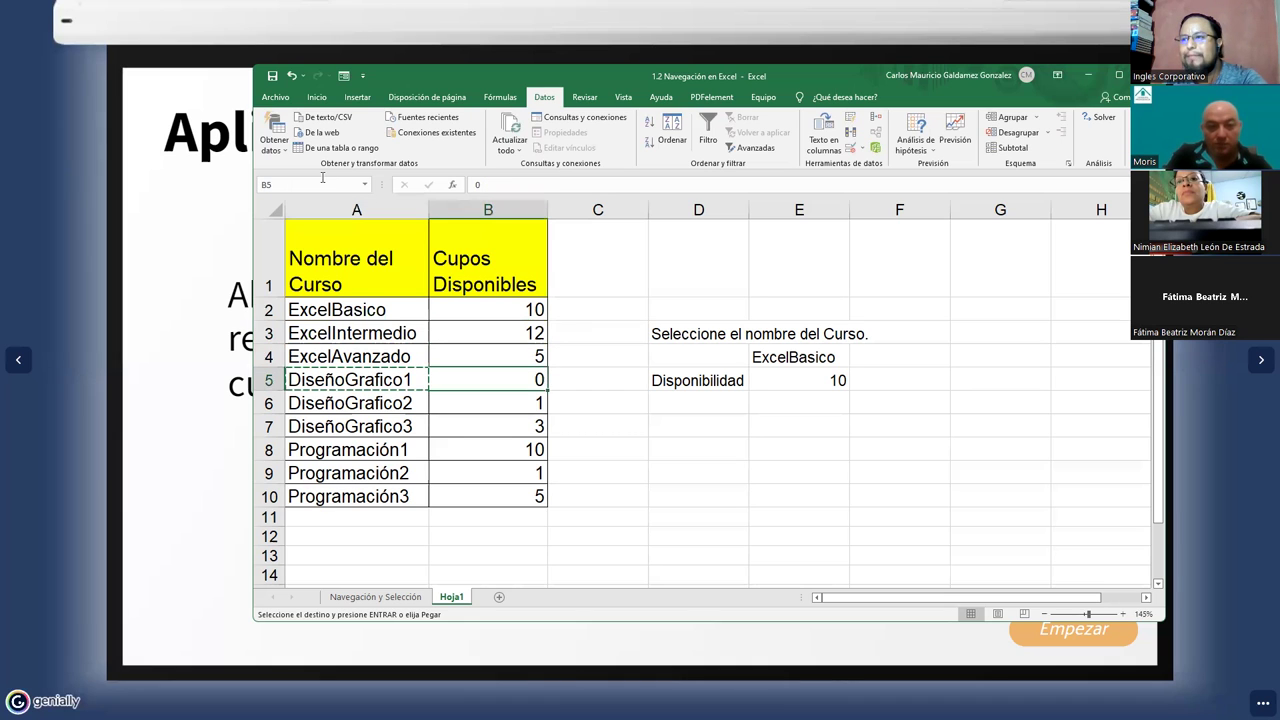
click(322, 182)
key(ctrl+v)
key(Return)
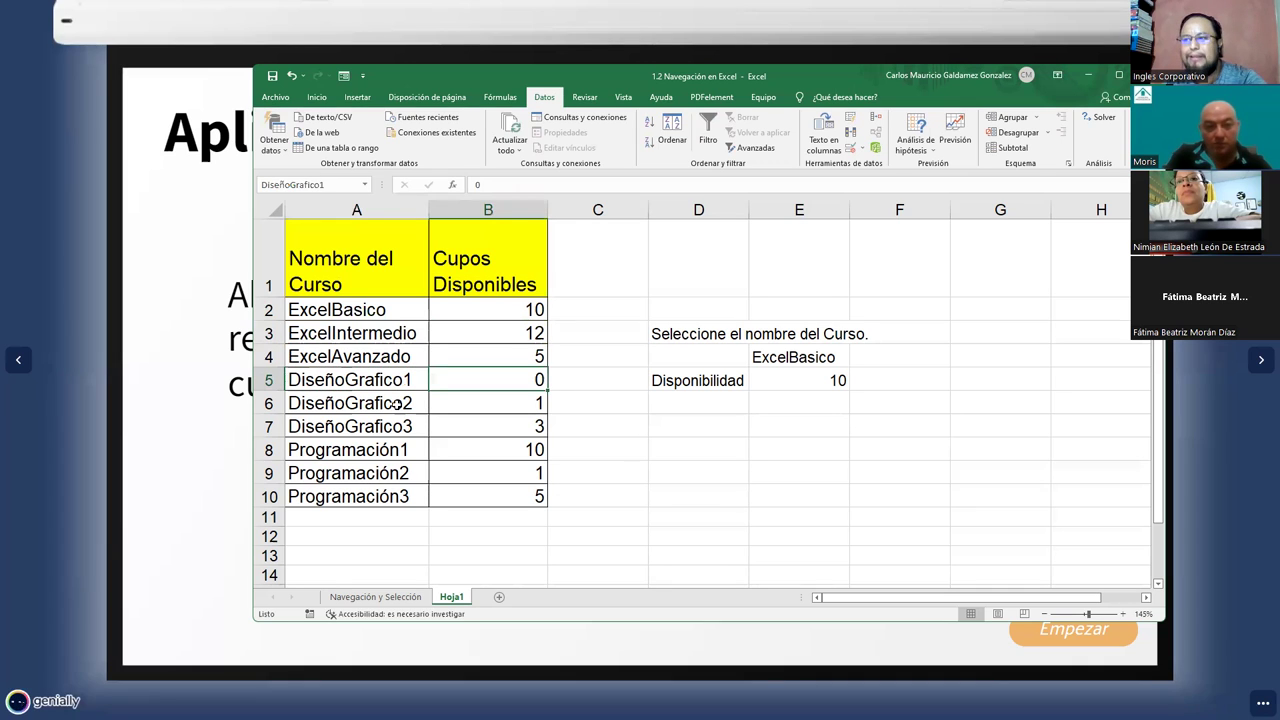
Copy the course name from A6 and assign it to cell B6 as the custom name DiseñoGrafico2
click(397, 403)
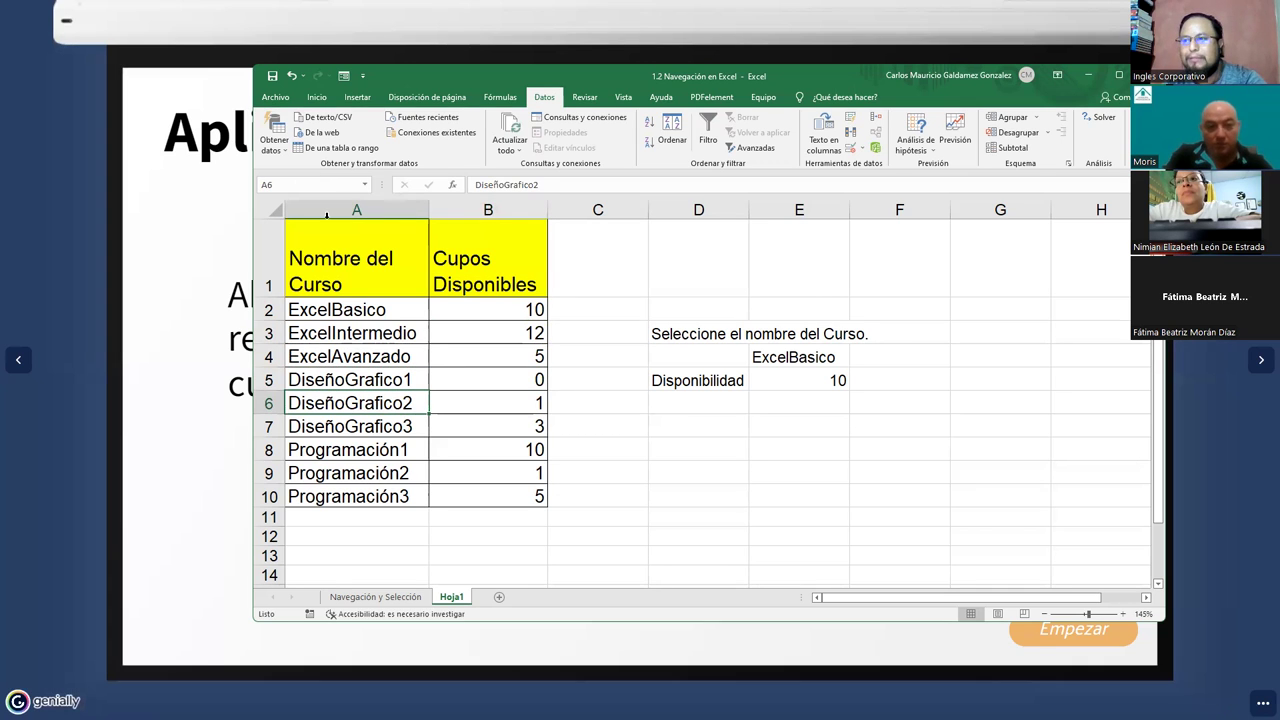
key(ctrl+c)
key(Right)
click(315, 184)
key(ctrl+v)
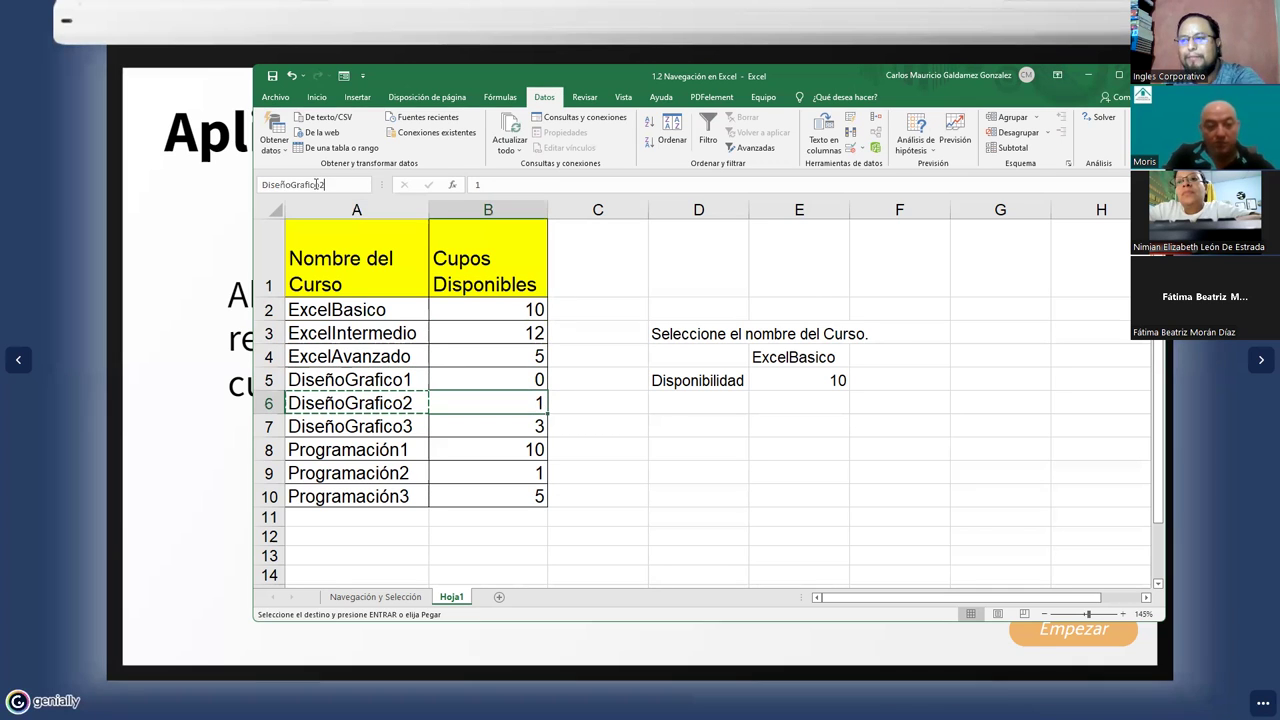
key(Return)
Try to assign the custom name "DiseñoGrafico 3", written with a space before the number, to cell B7
click(385, 430)
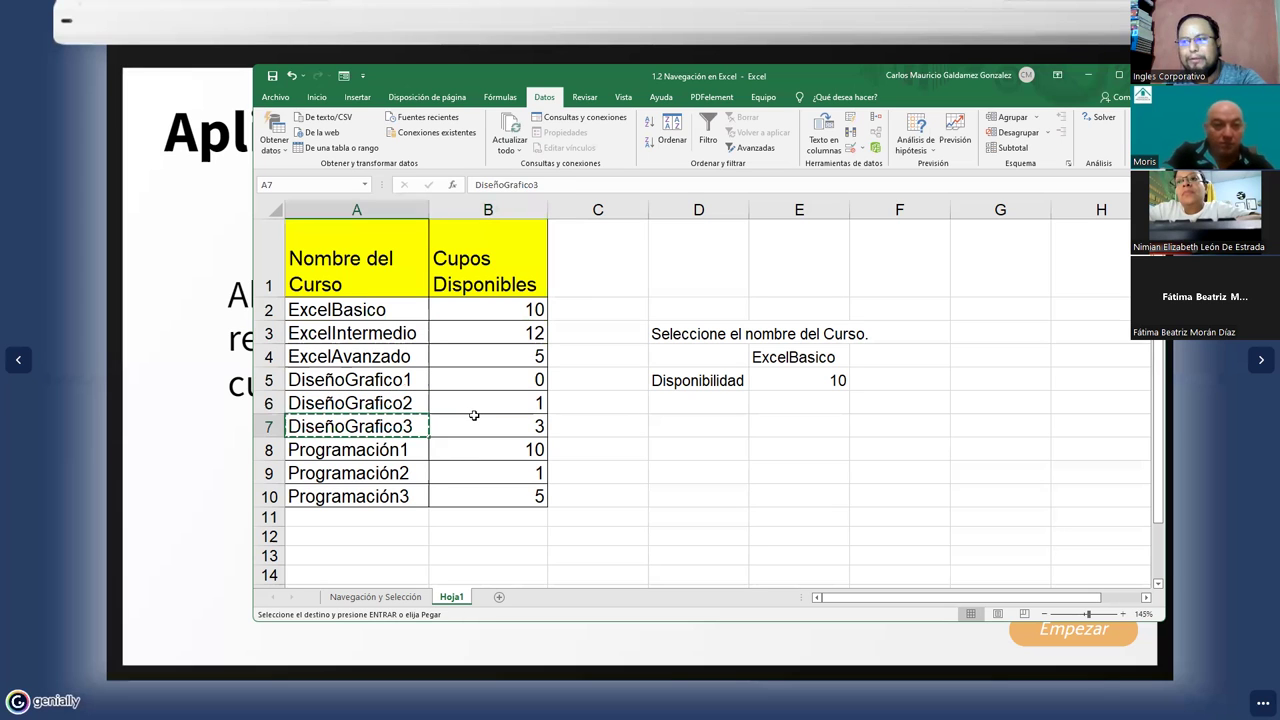
key(ctrl+c)
key(Right)
click(325, 184)
key(ctrl+v)
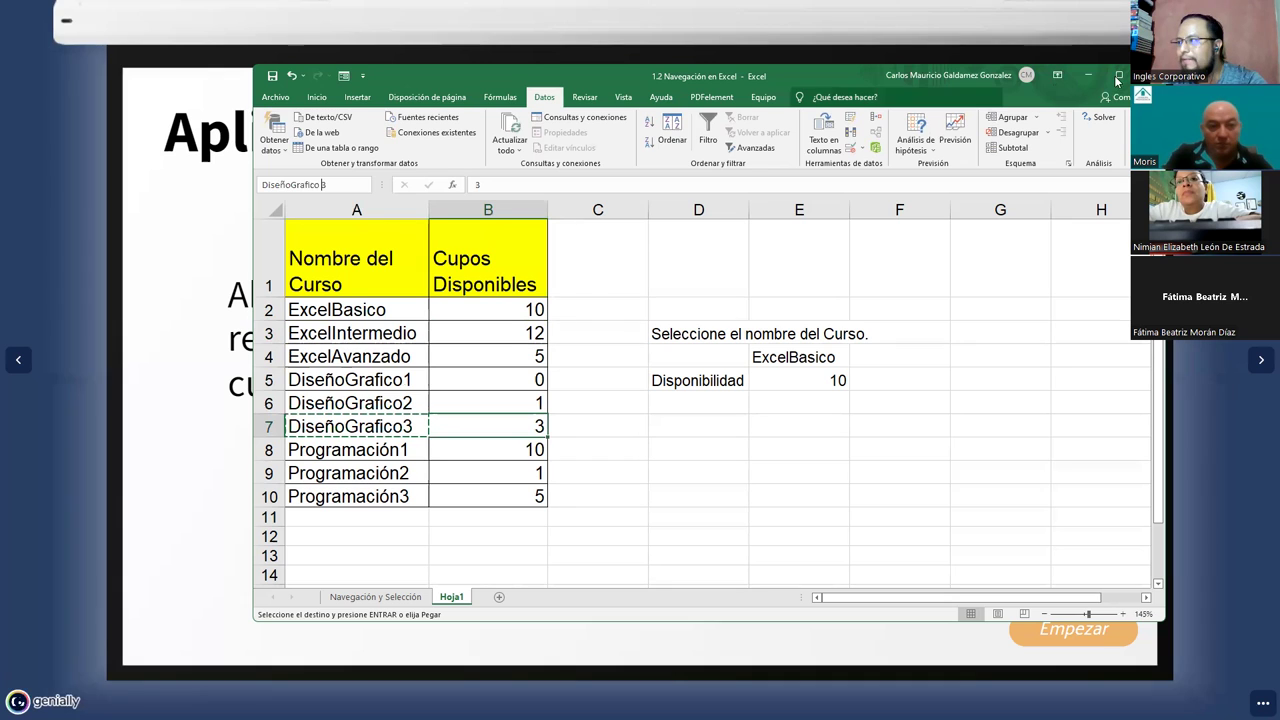
key(super+Up)
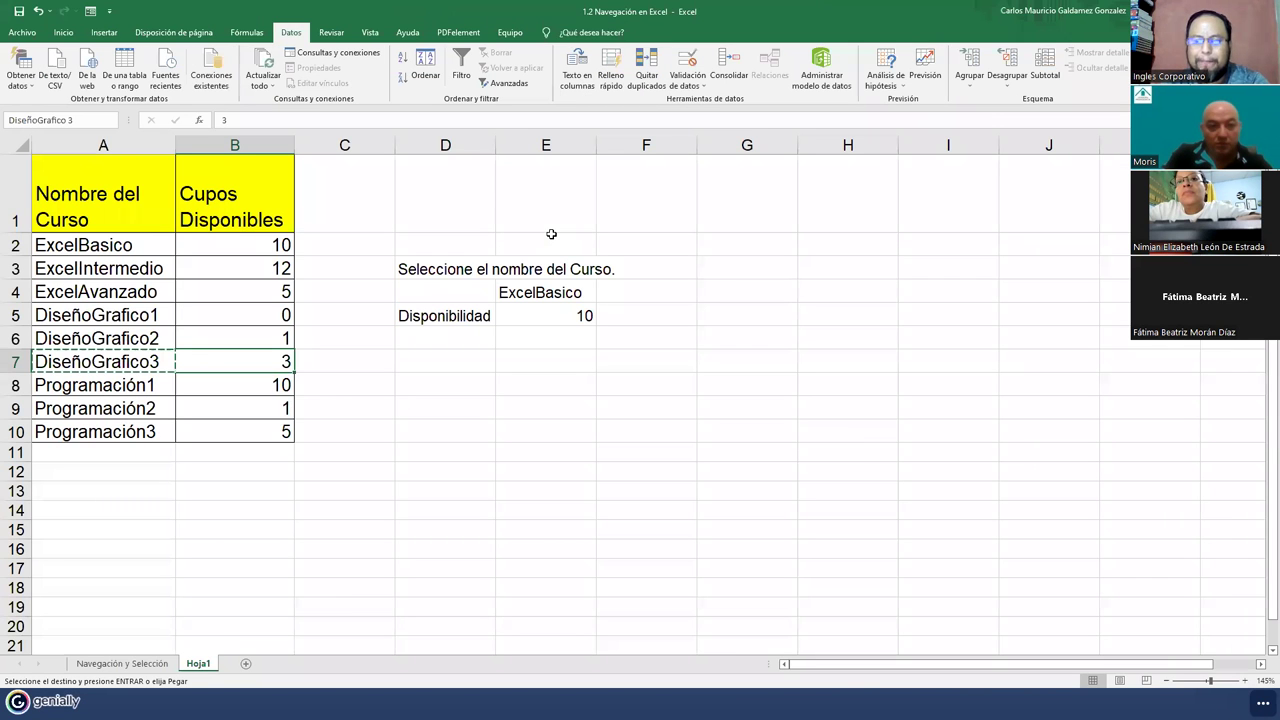
key(Return)
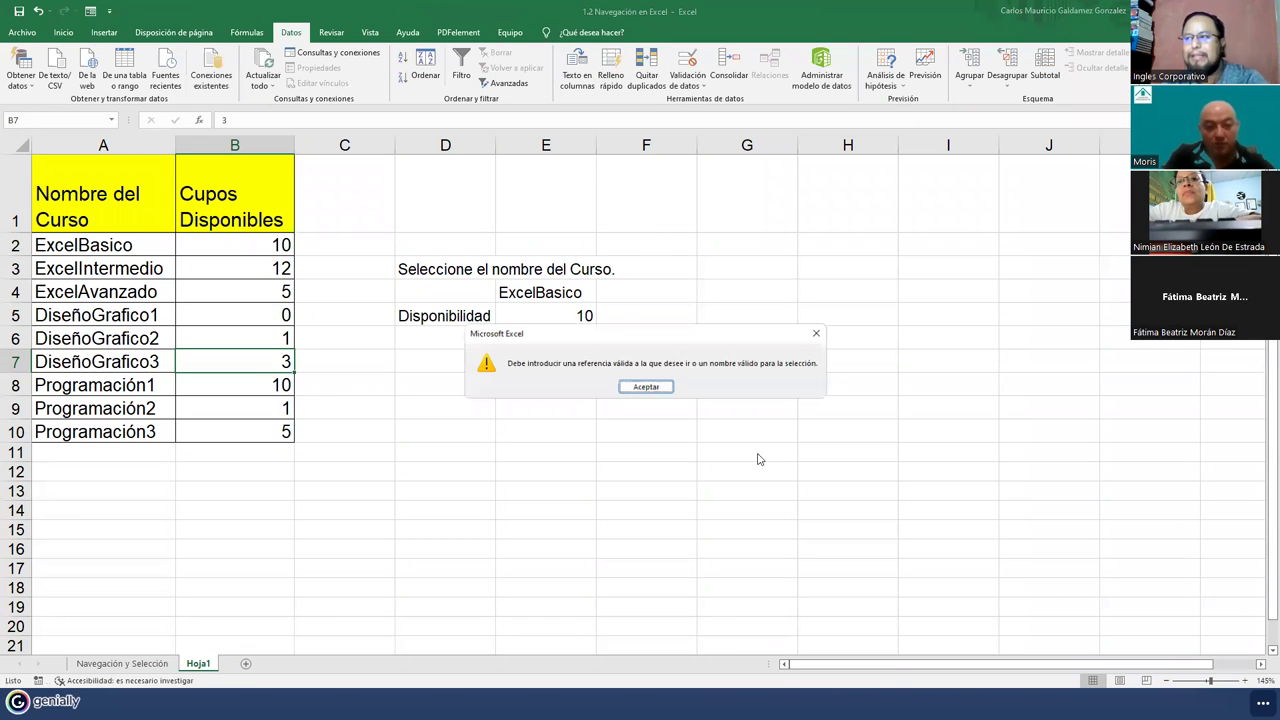
click(644, 387)
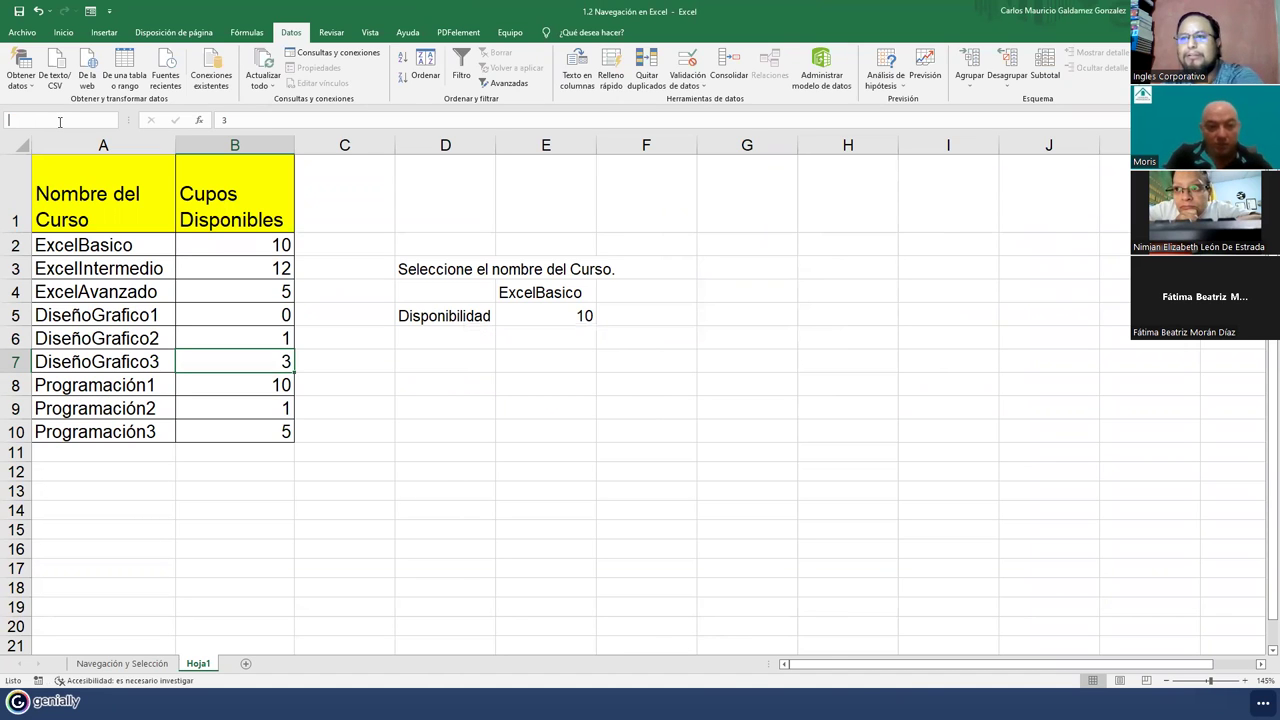
Copy the course name from A7 and assign it to cell B7 as the custom name DiseñoGrafico3, without a space
click(148, 364)
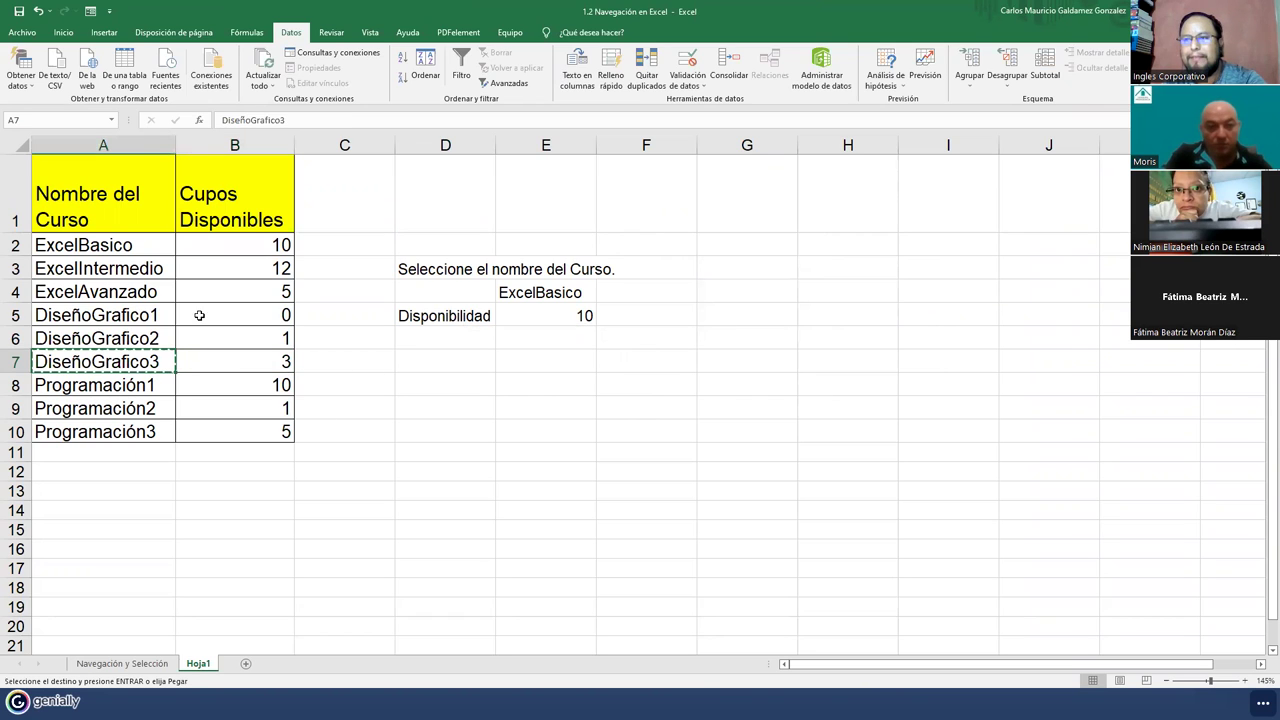
key(ctrl+c)
key(Right)
key(Escape)
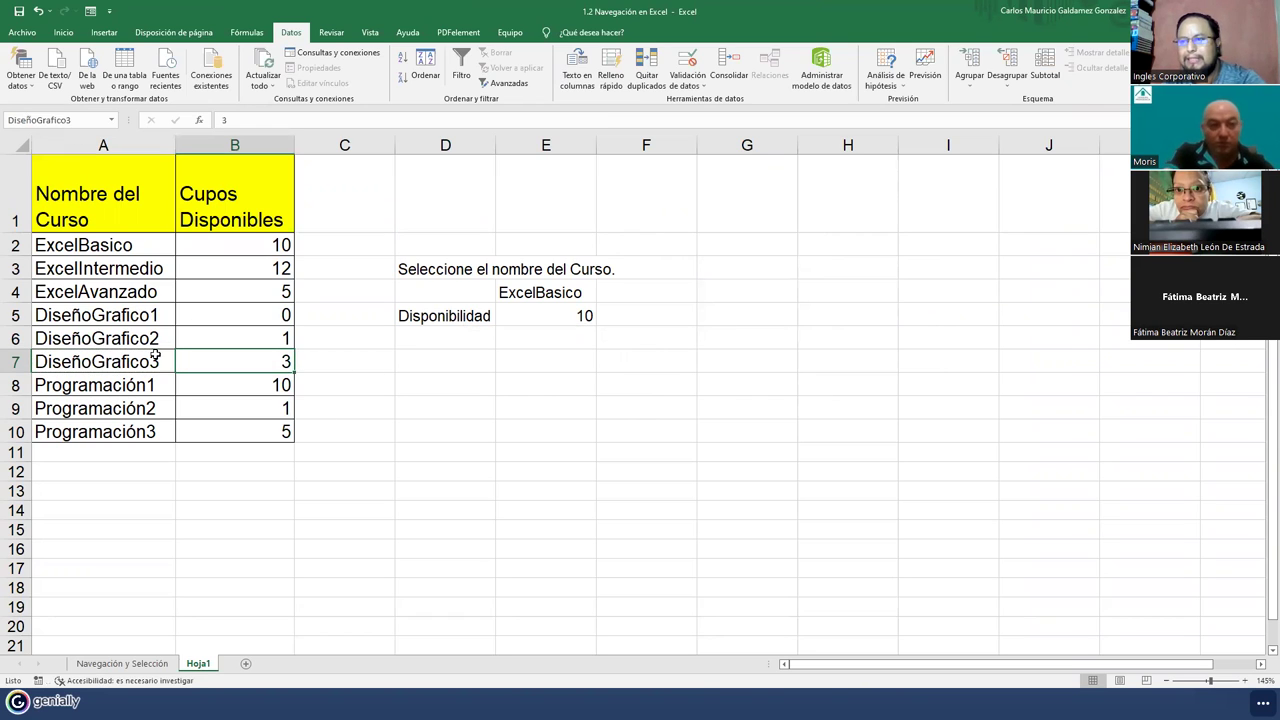
Copy the course name from A8 and assign it to cell B8 as the custom name Programación1
click(166, 382)
key(ctrl+c)
key(Right)
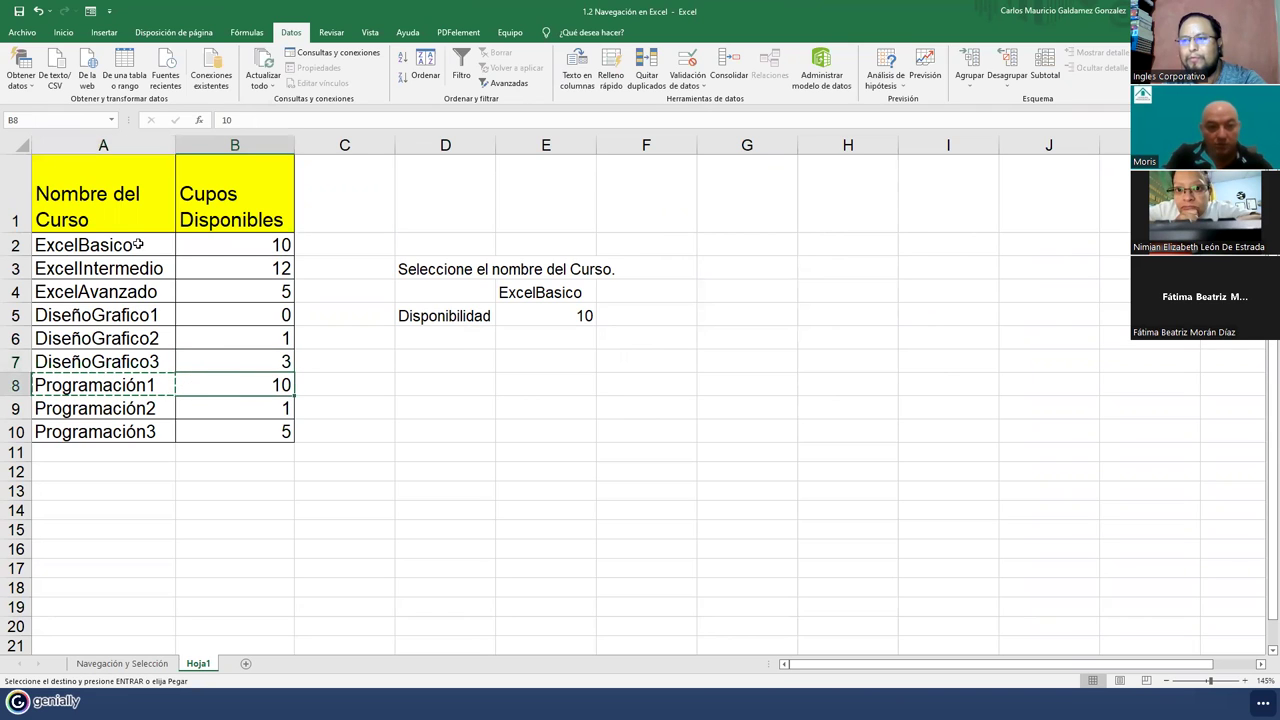
click(60, 122)
key(ctrl+v)
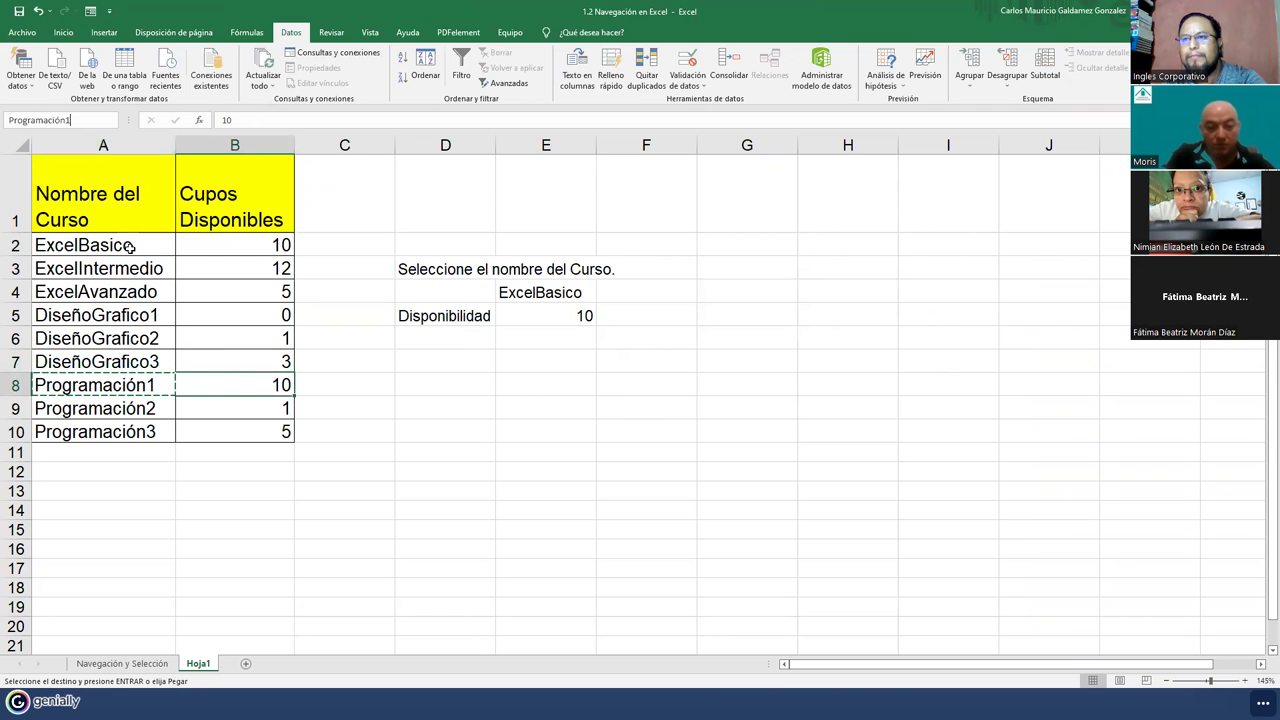
key(Return)
Copy the course name from A9 and assign it to cell B9 as the custom name Programación2
click(217, 399)
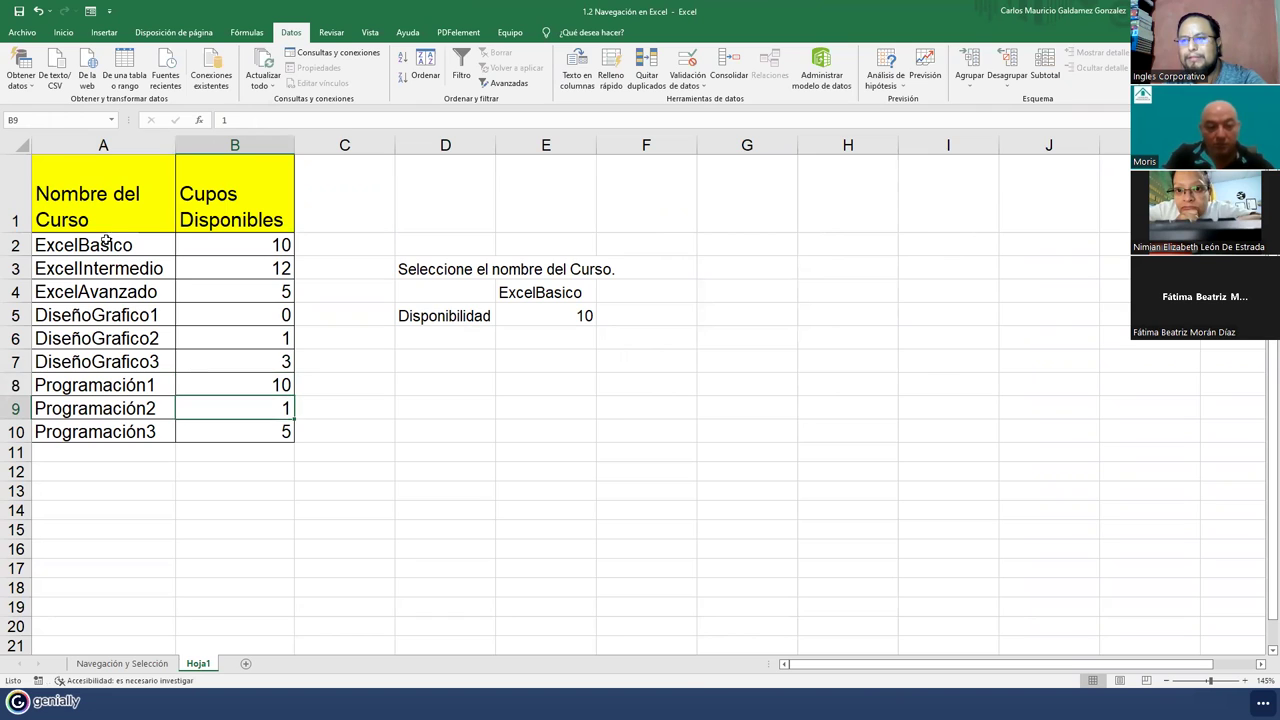
click(50, 123)
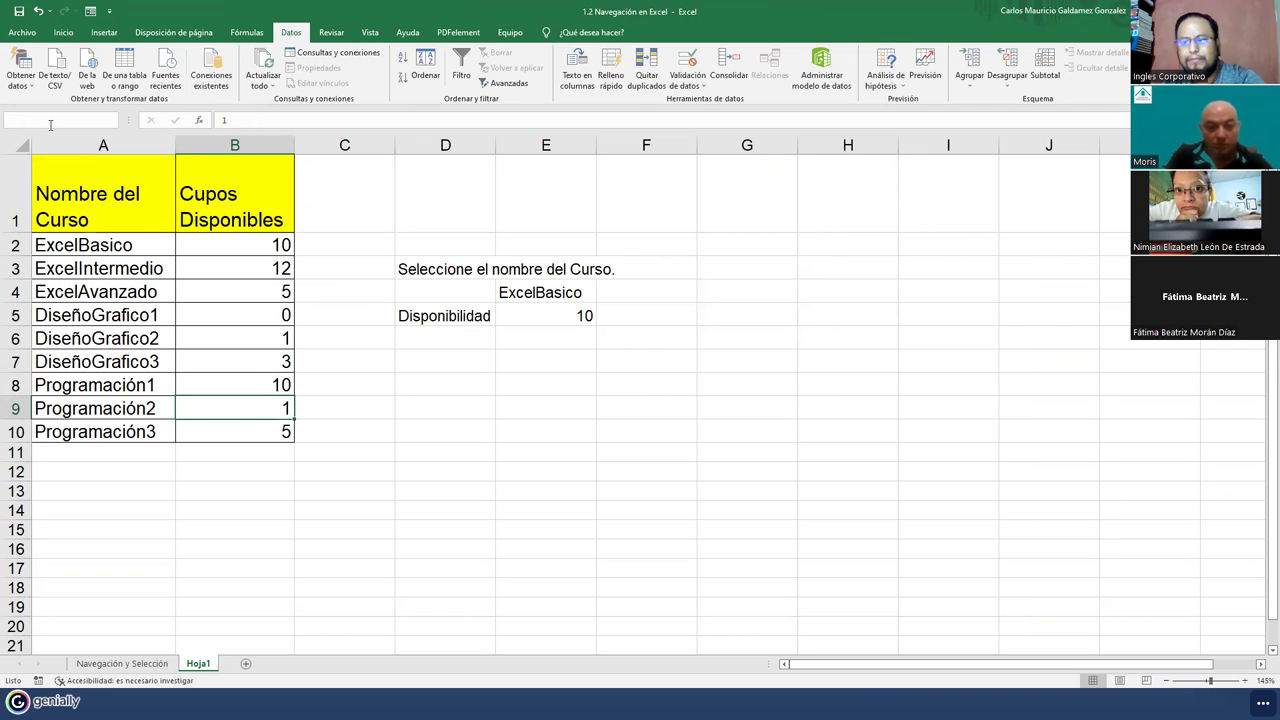
click(143, 408)
key(ctrl+c)
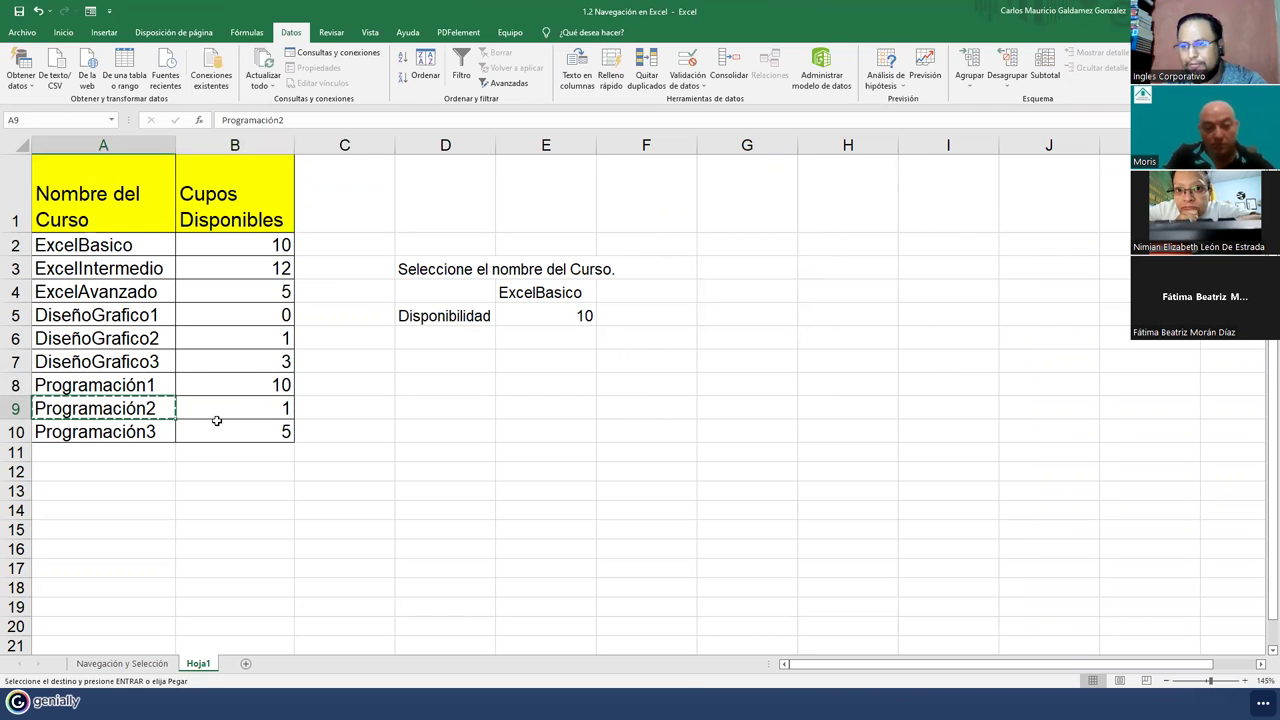
click(217, 410)
click(75, 119)
key(ctrl+v)
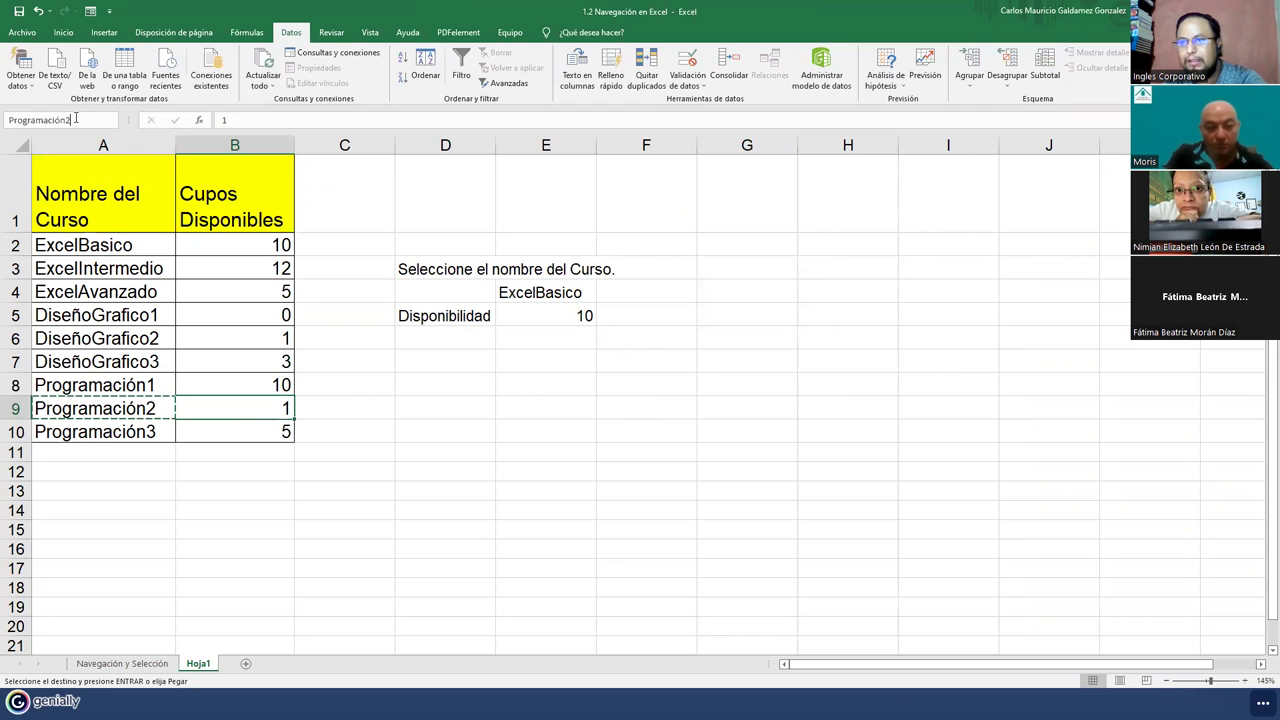
key(Return)
Copy the course name from A10 and assign it to cell B10 as the custom name Programación3
click(220, 432)
click(166, 431)
key(ctrl+c)
click(194, 425)
click(75, 120)
key(ctrl+v)
key(Return)
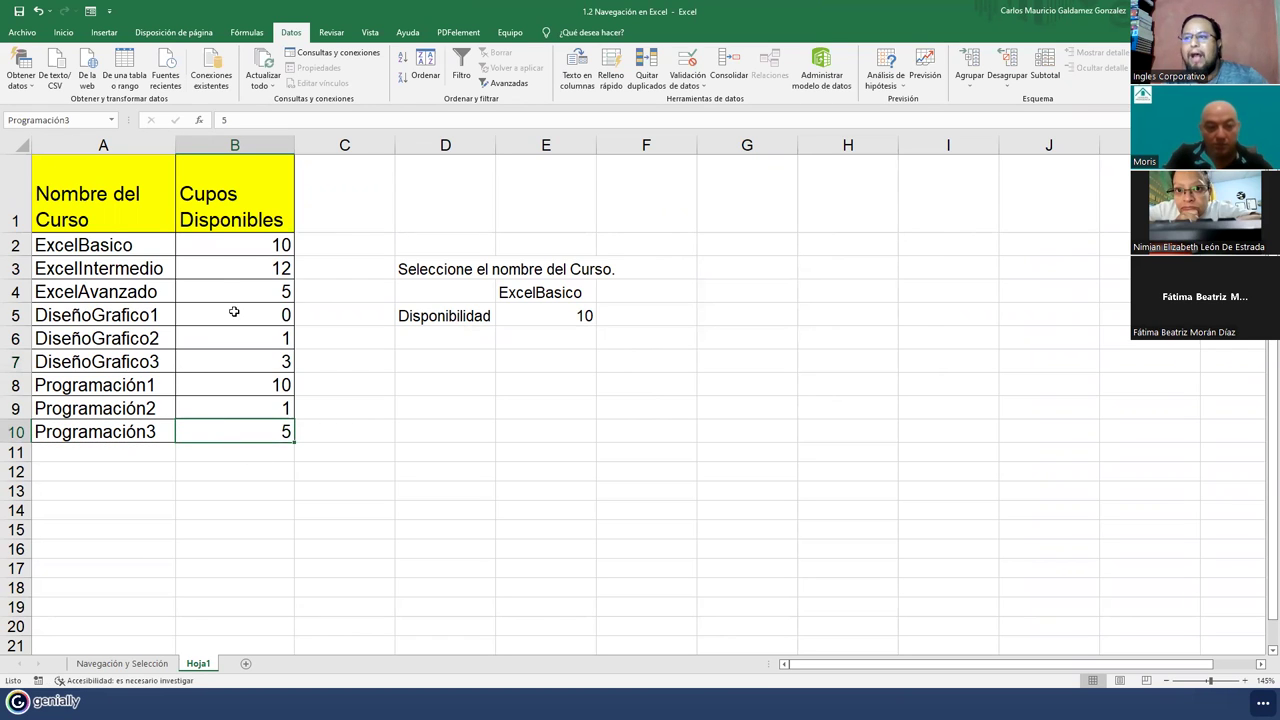
Check the custom name assigned to the ExcelBasico seats cell B2 against its course name
click(216, 258)
click(213, 244)
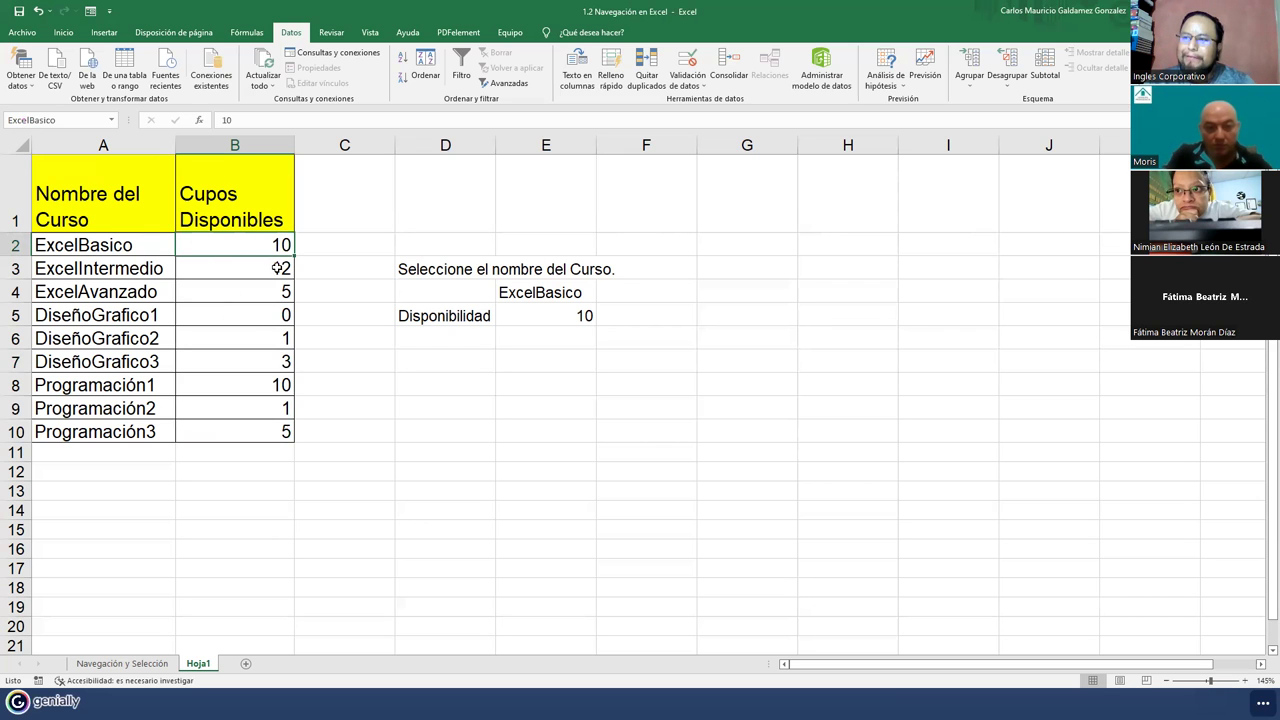
scroll(305, 460, up, 2)
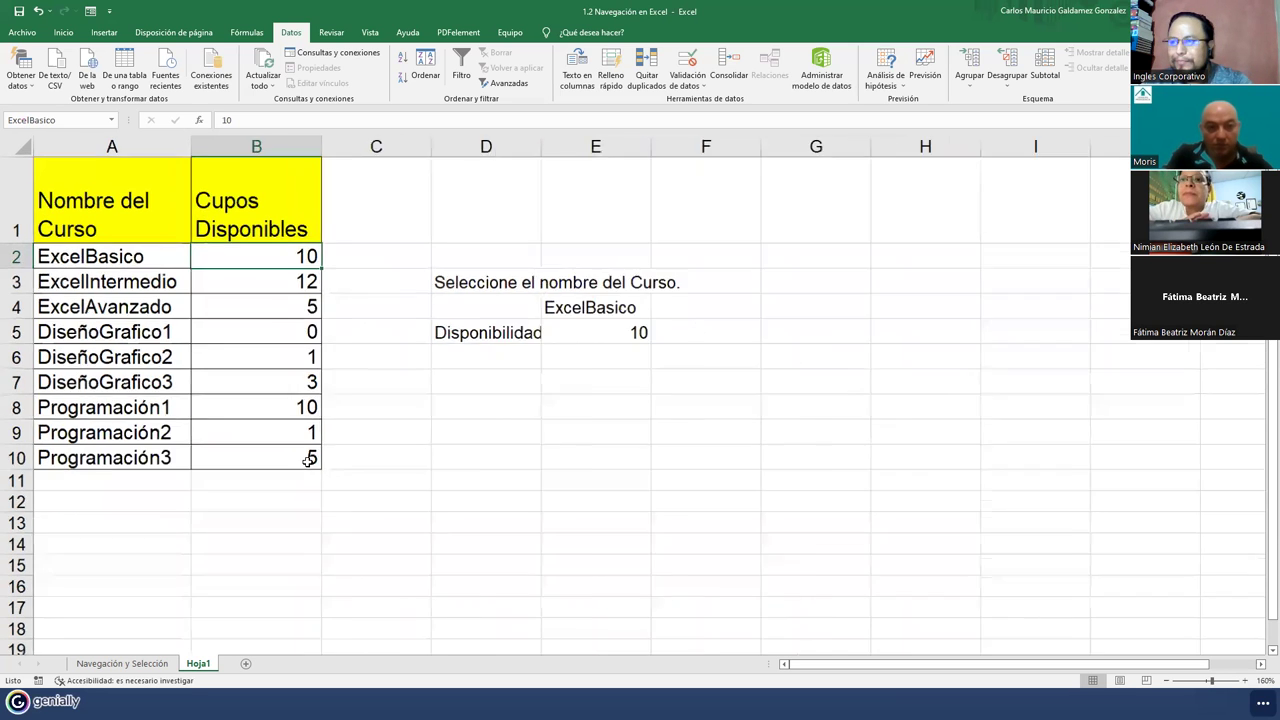
scroll(303, 462, up, 1)
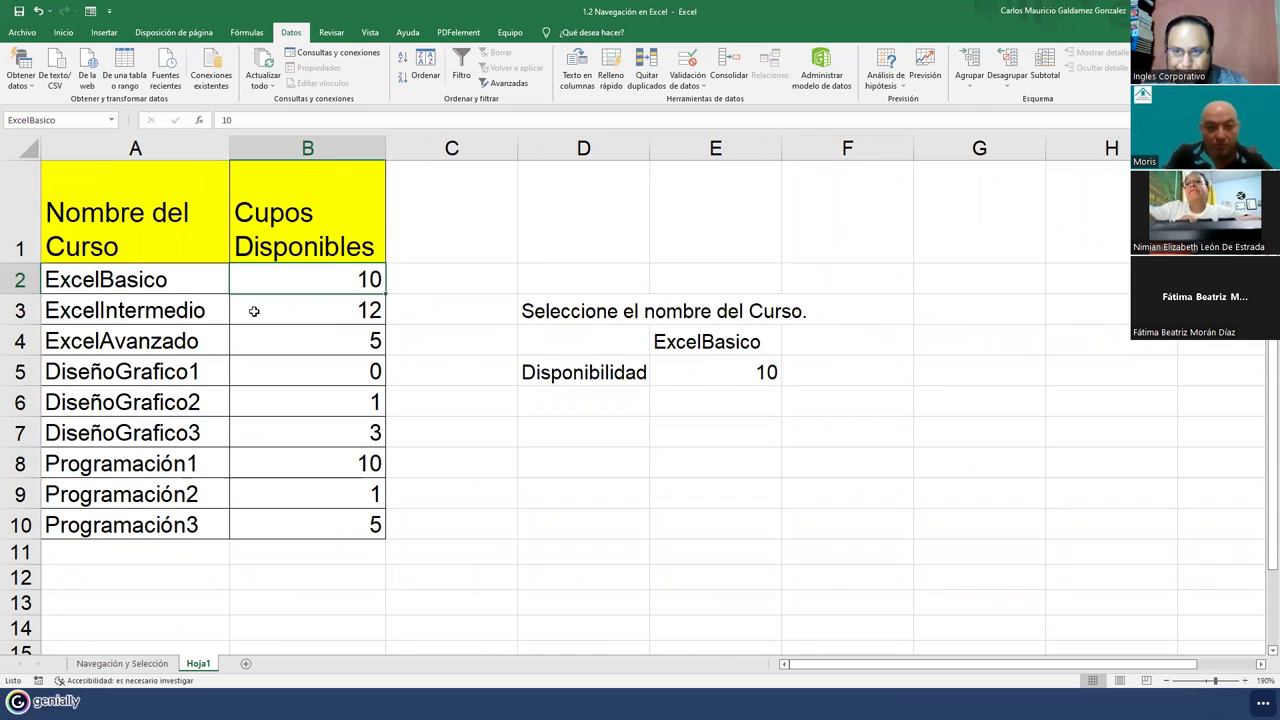
click(67, 120)
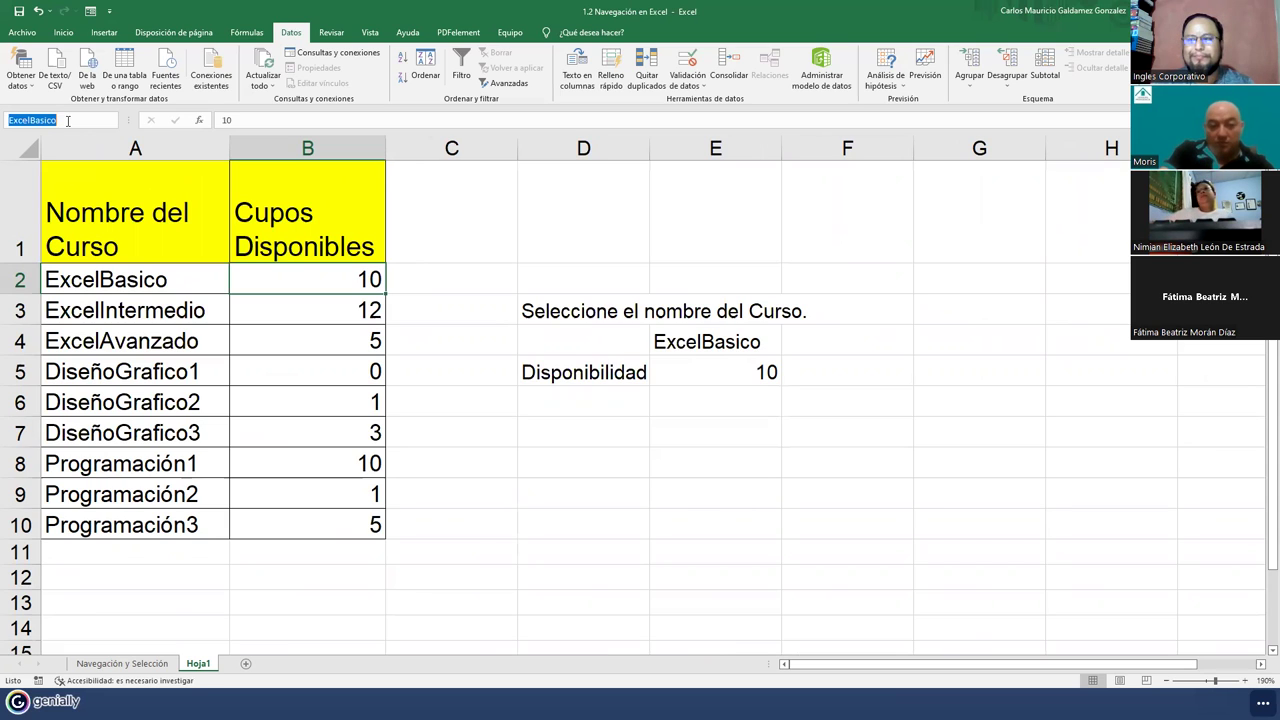
Test the seats lookup by choosing Programación1, Programación3 and finally DiseñoGrafico3 from the validation list in E4
click(668, 345)
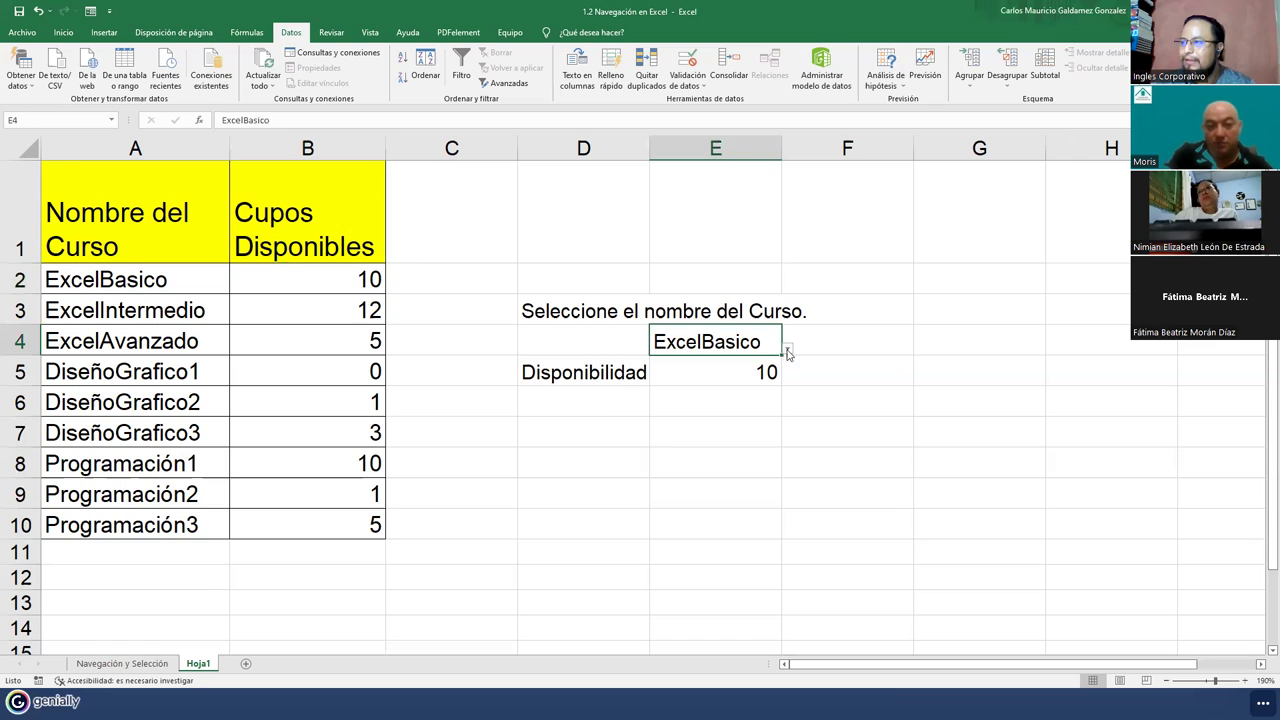
click(787, 351)
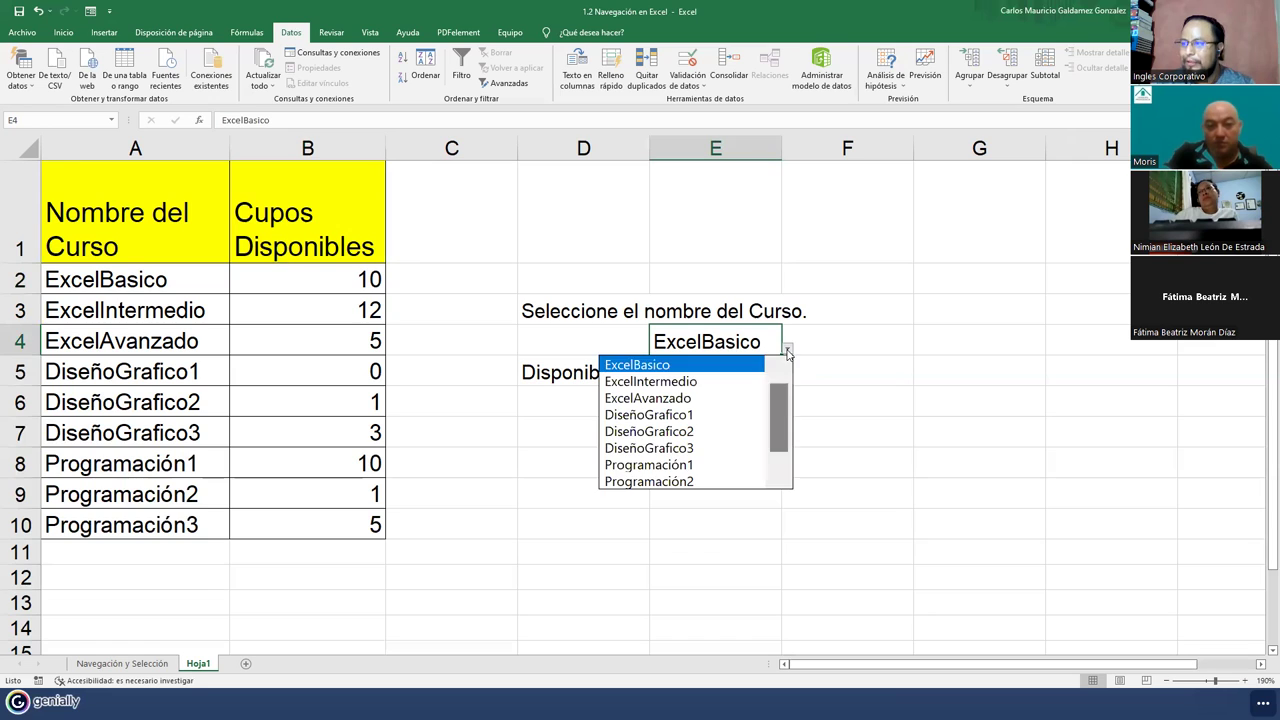
click(680, 465)
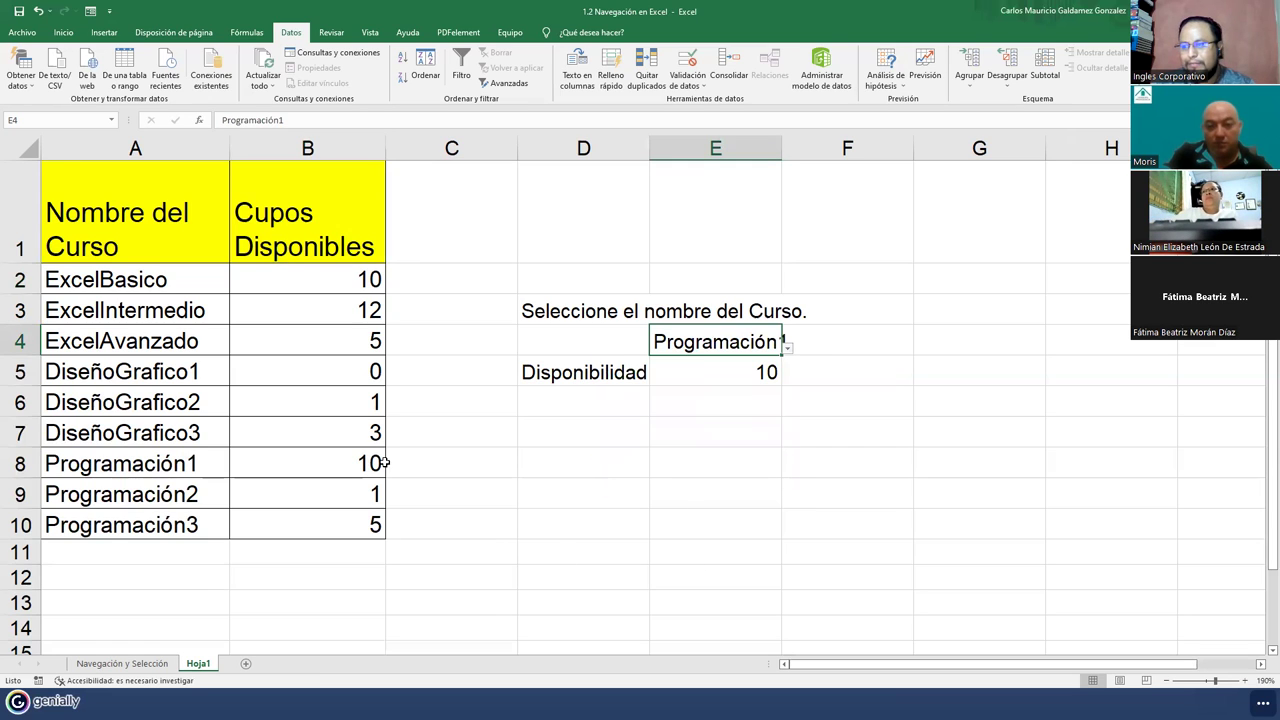
click(787, 348)
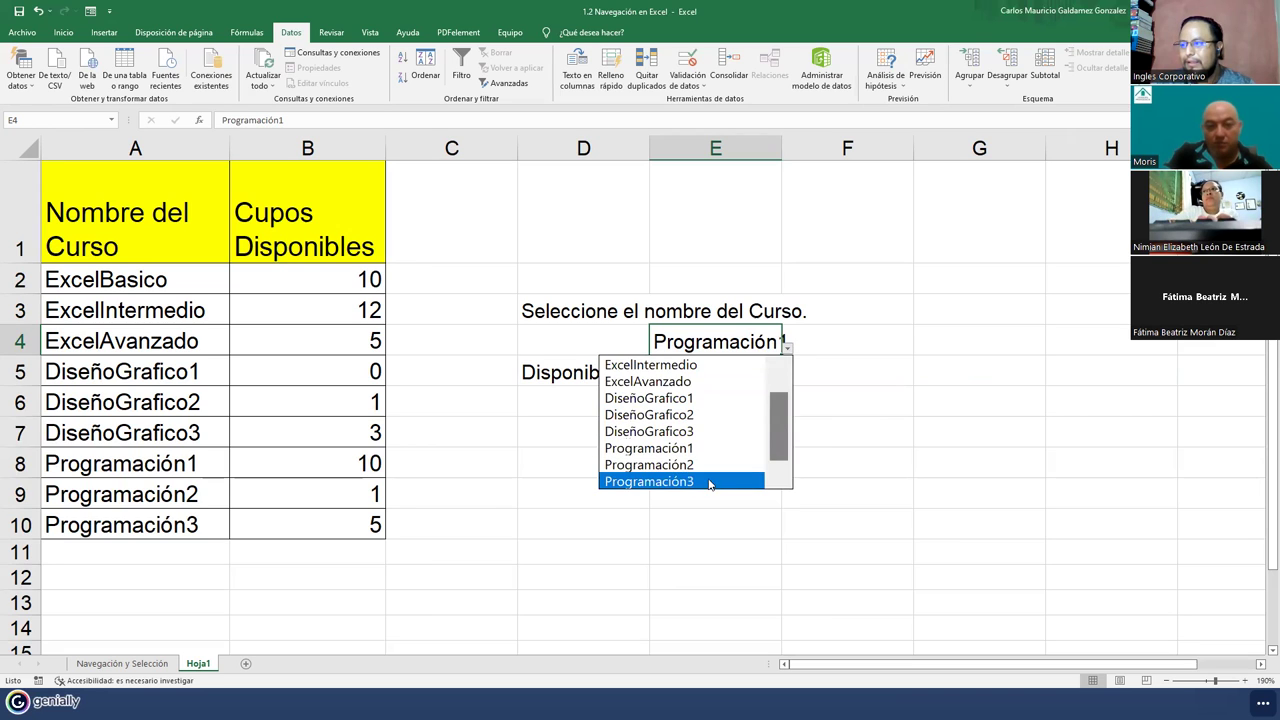
key(Escape)
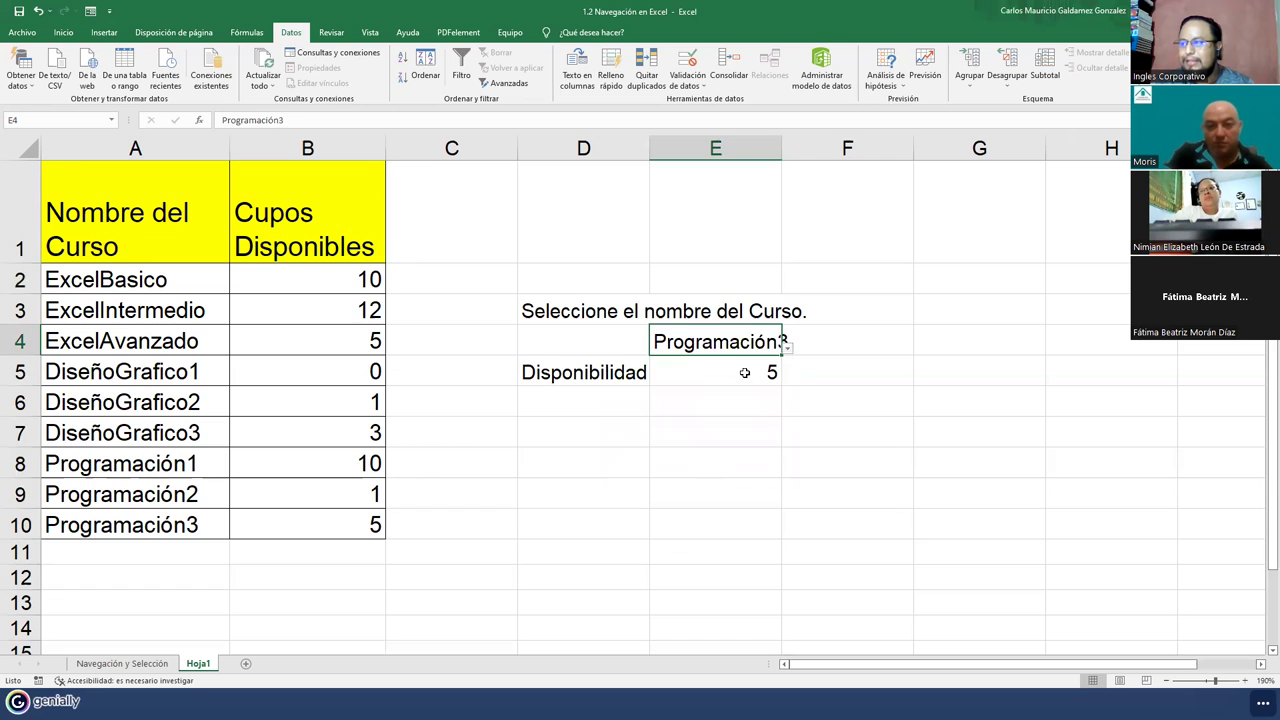
click(787, 350)
click(778, 342)
click(787, 348)
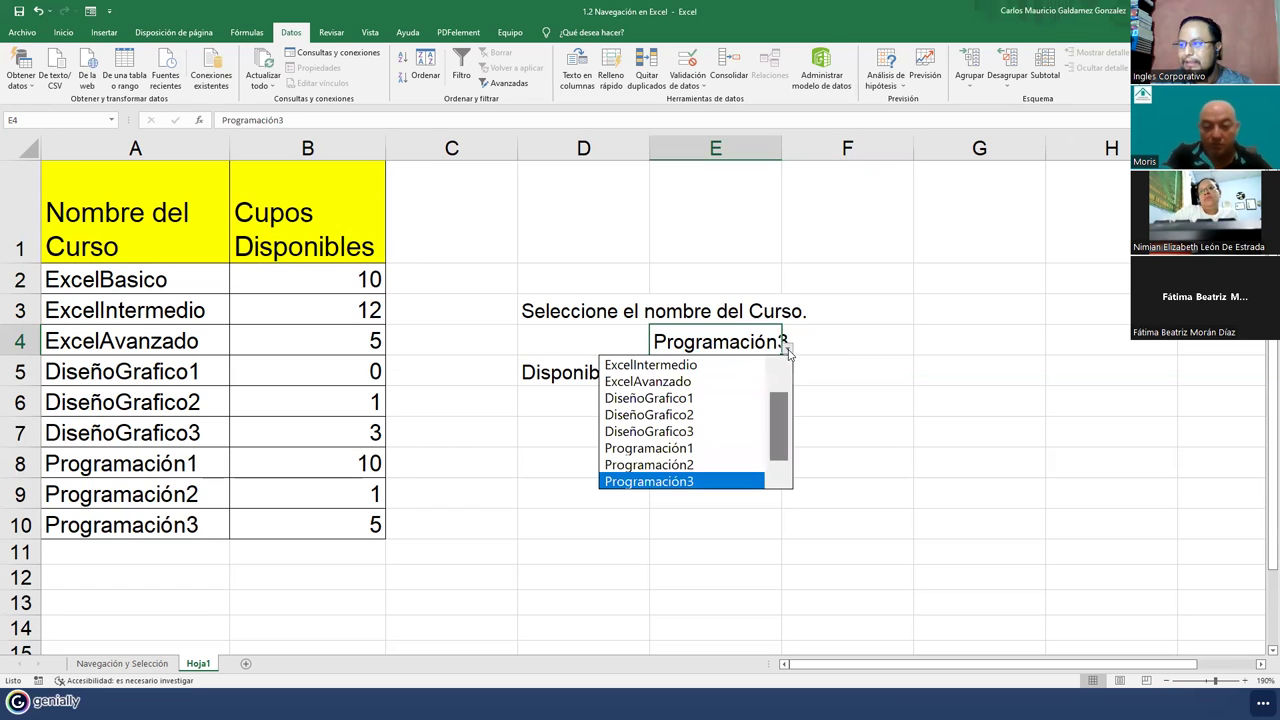
click(714, 431)
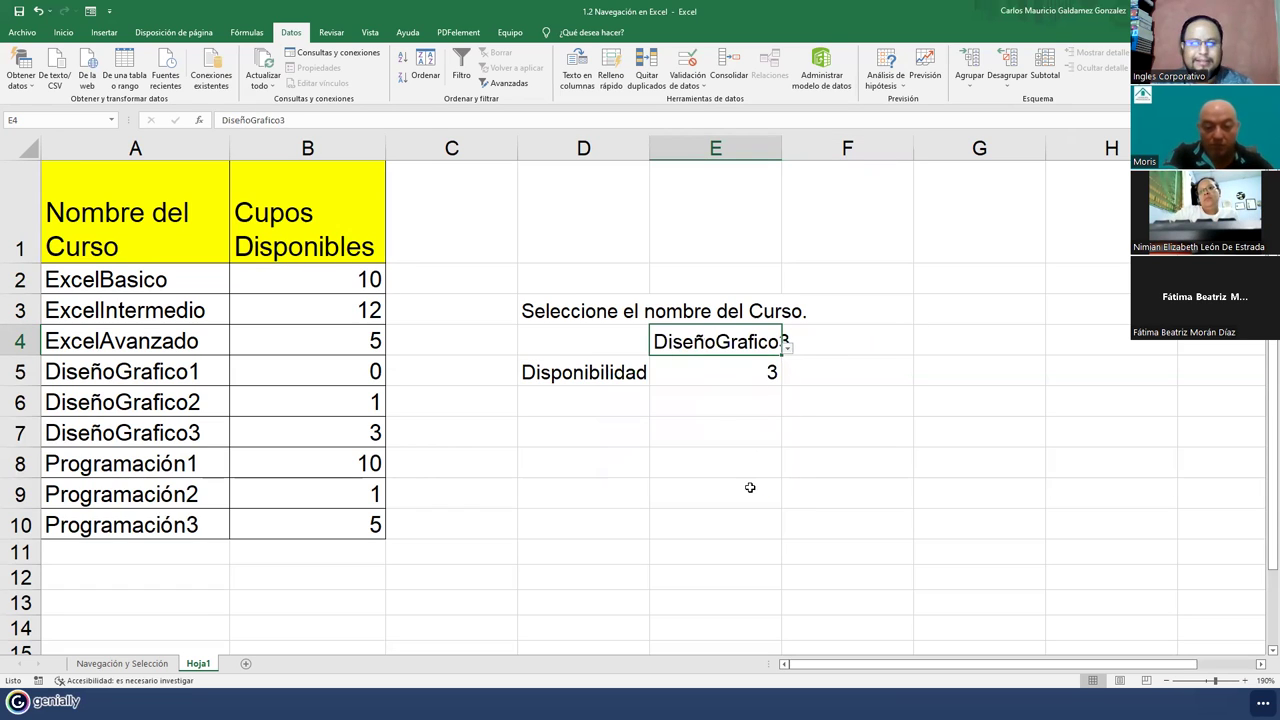
Autofit the width of column E to its contents and select the Disponibilidad label in D5
double_click(779, 148)
click(532, 311)
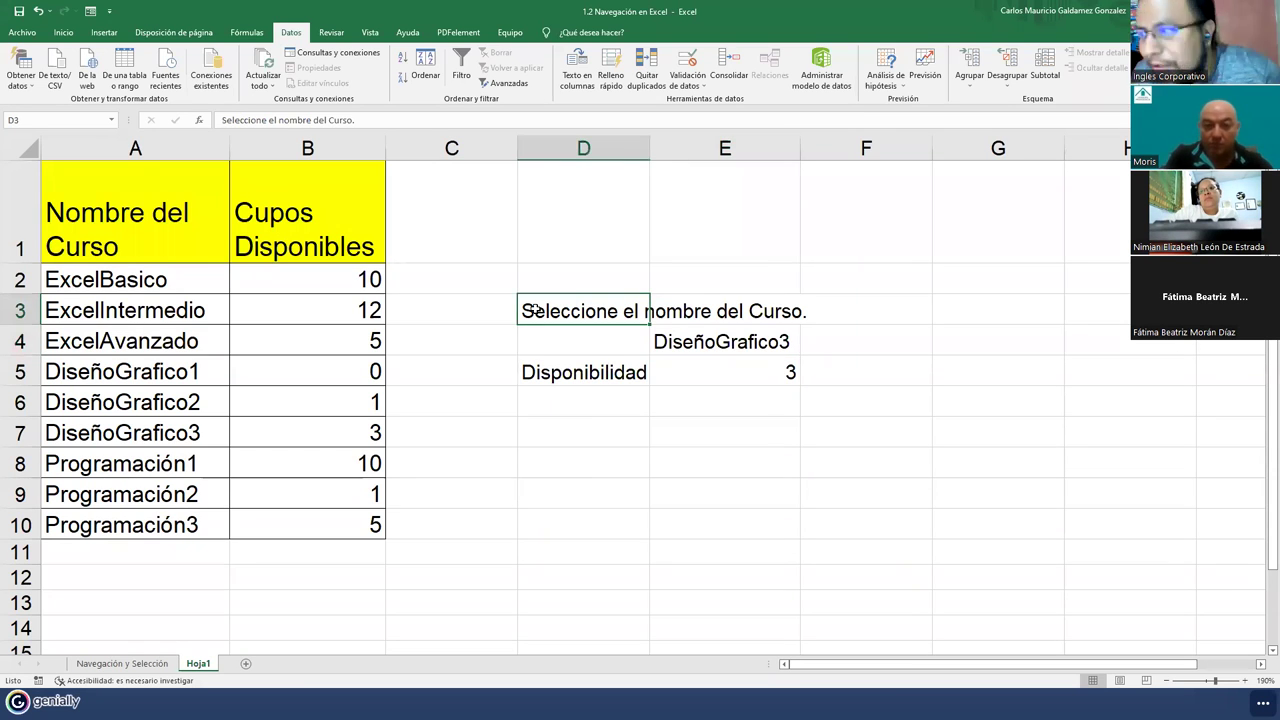
click(599, 385)
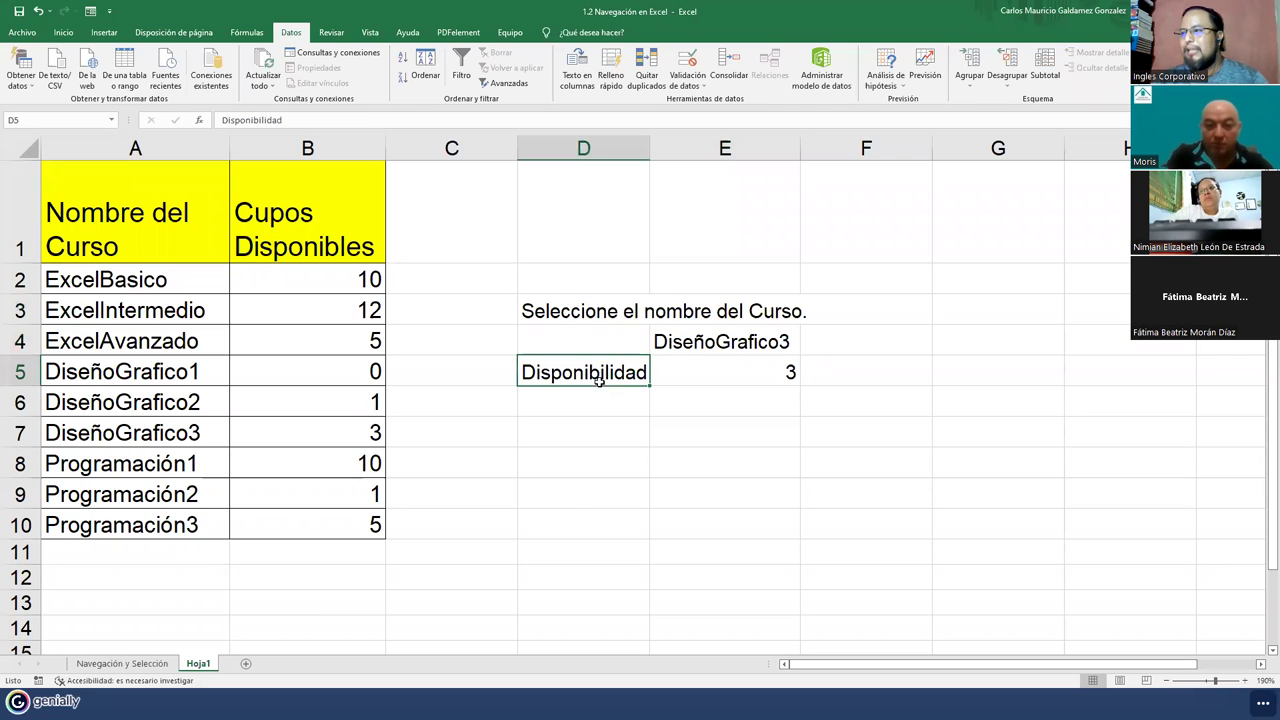
Append the text &" cupos." to the INDIRECTO formula in E5 so the seat count carries its unit
click(748, 373)
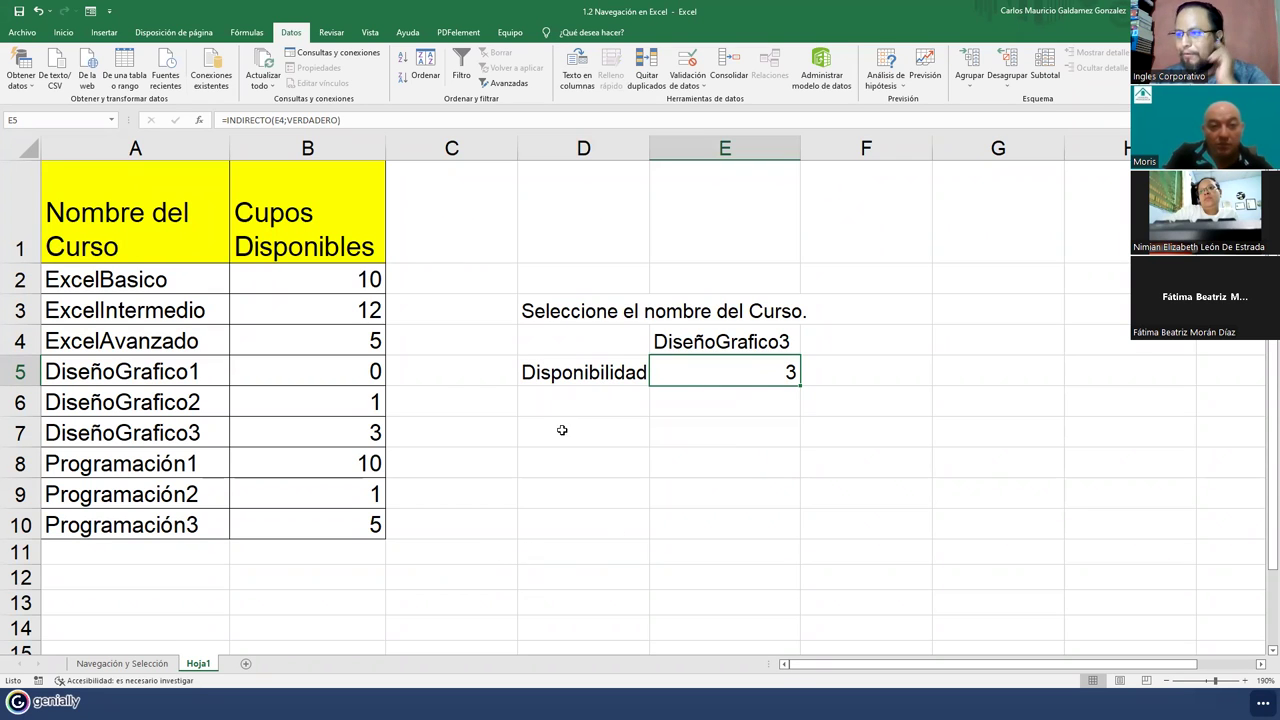
drag(279, 270, 296, 526)
click(715, 380)
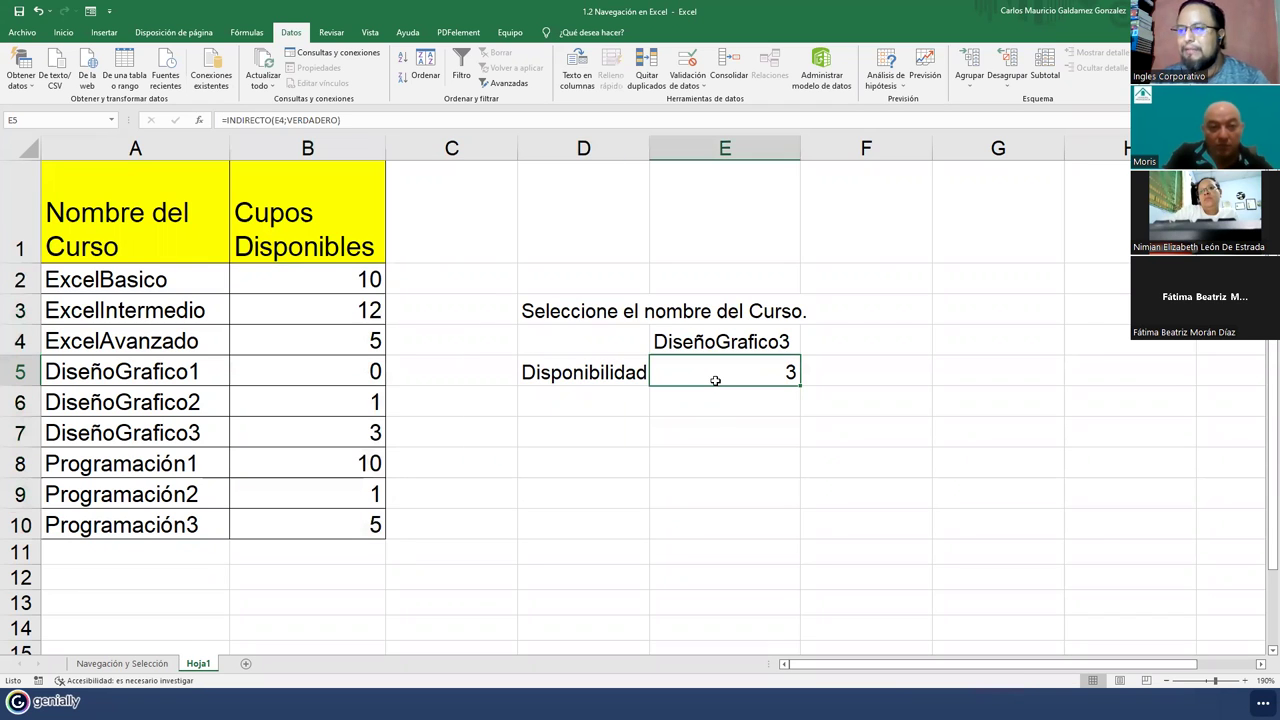
key(F2)
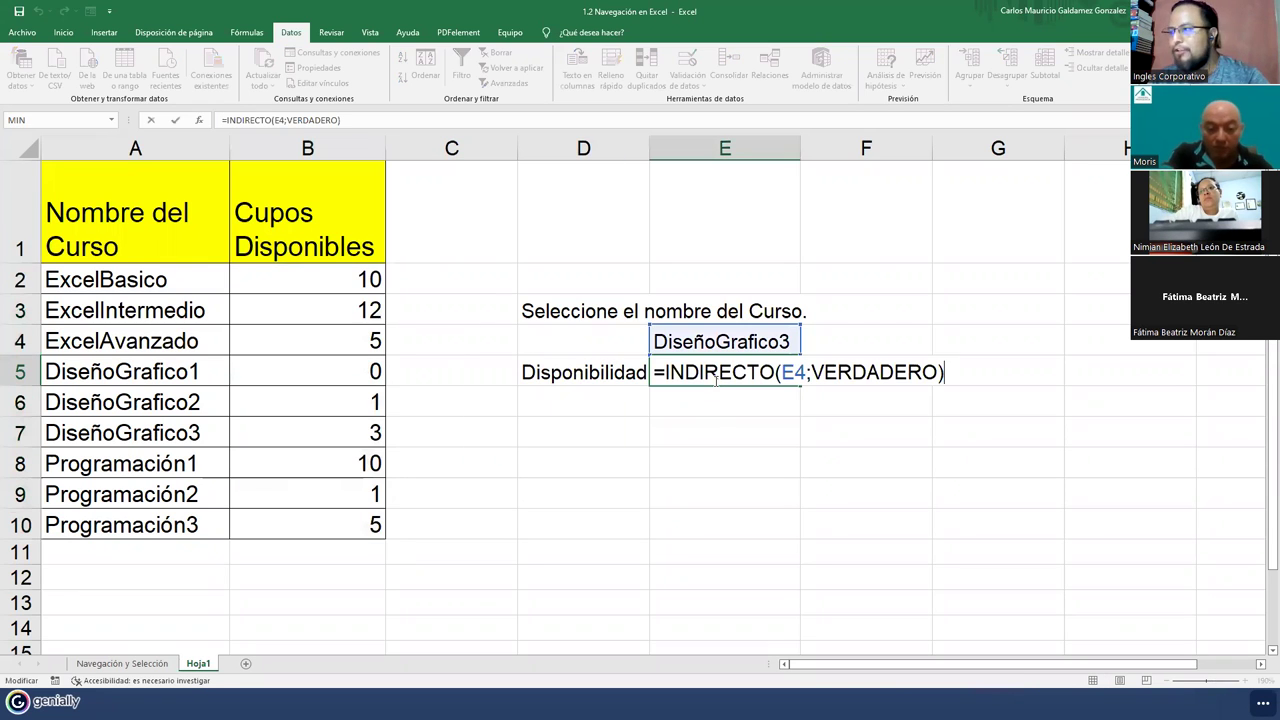
text(&)
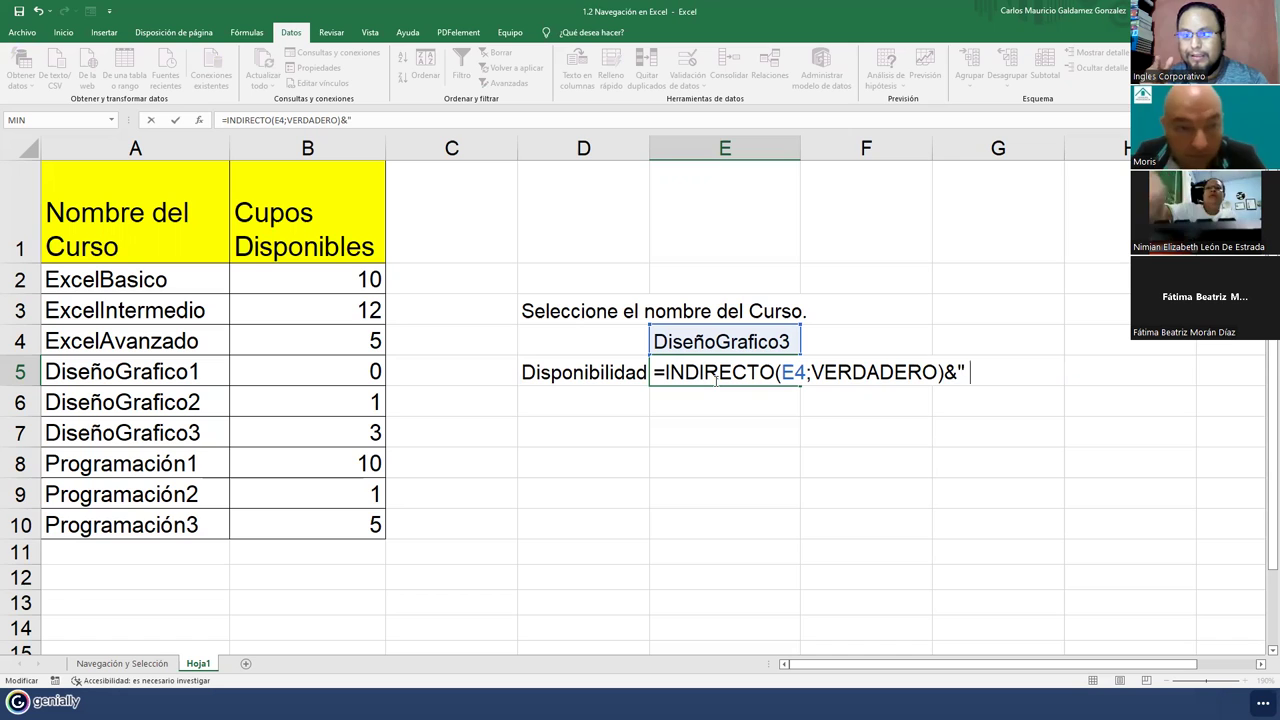
text(cupos)
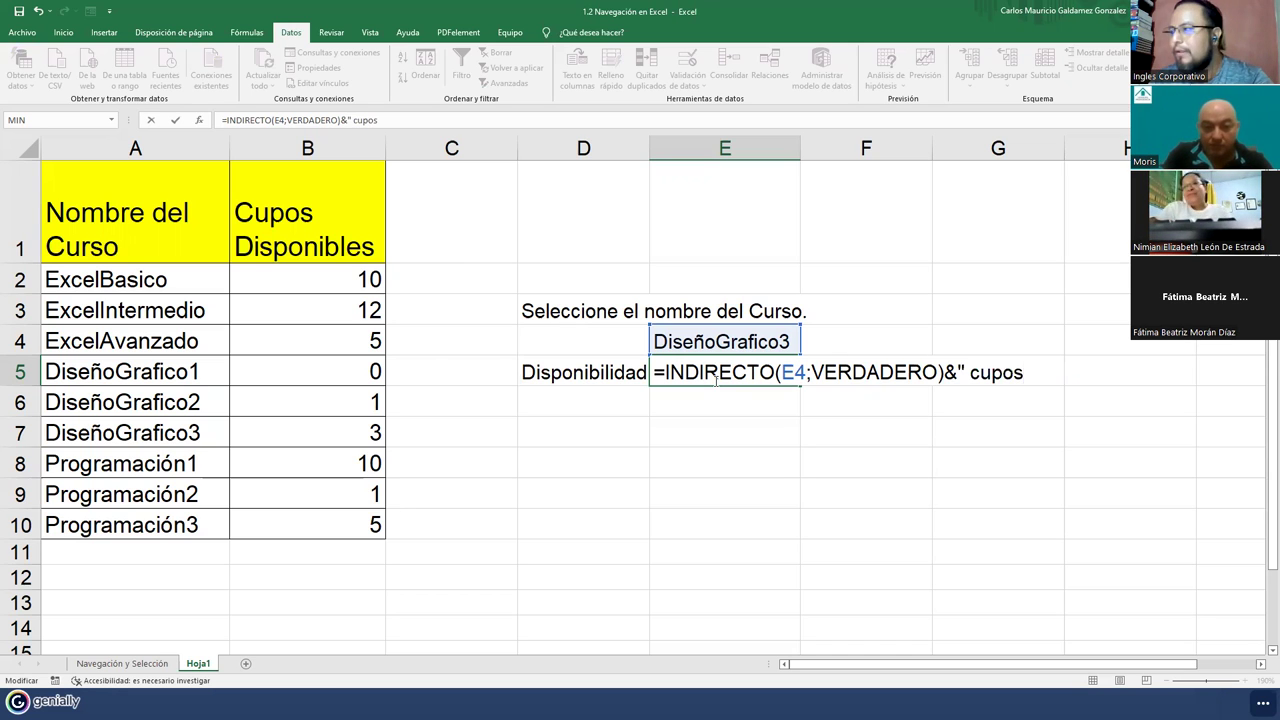
text(.")
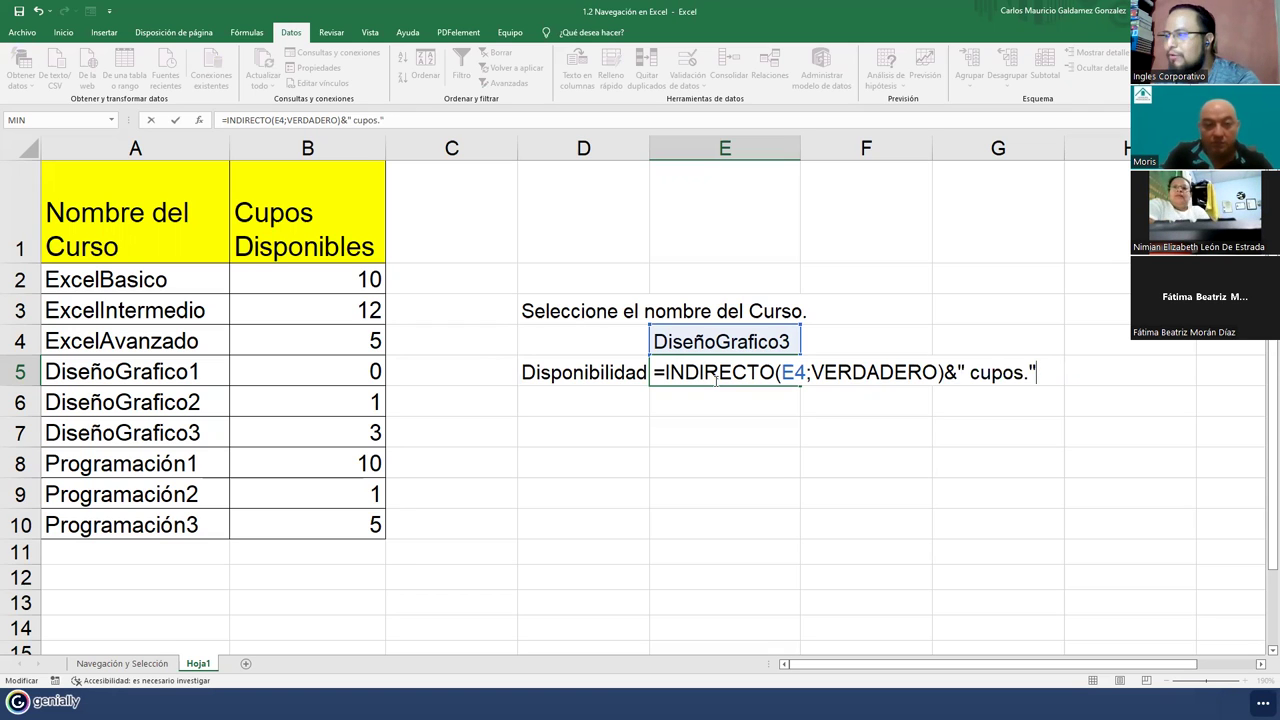
key(Return)
Make the availability result in E5 bold and centre it horizontally
click(715, 378)
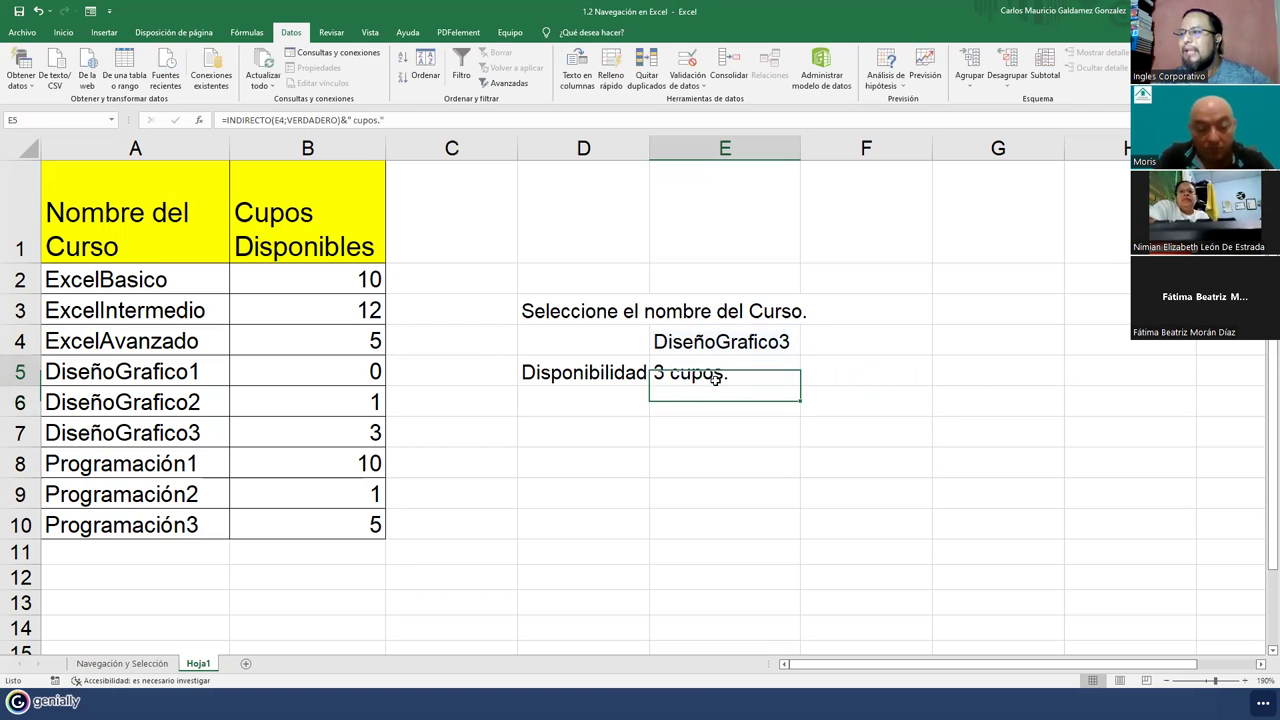
click(60, 33)
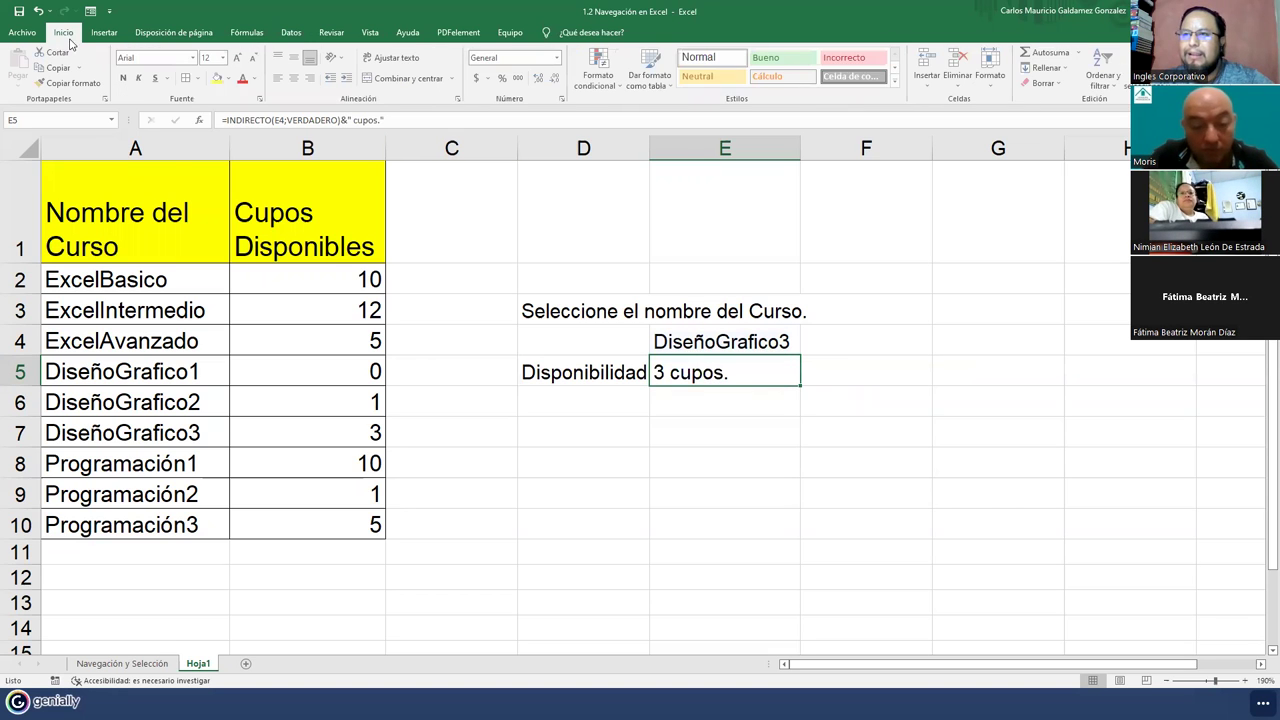
click(310, 80)
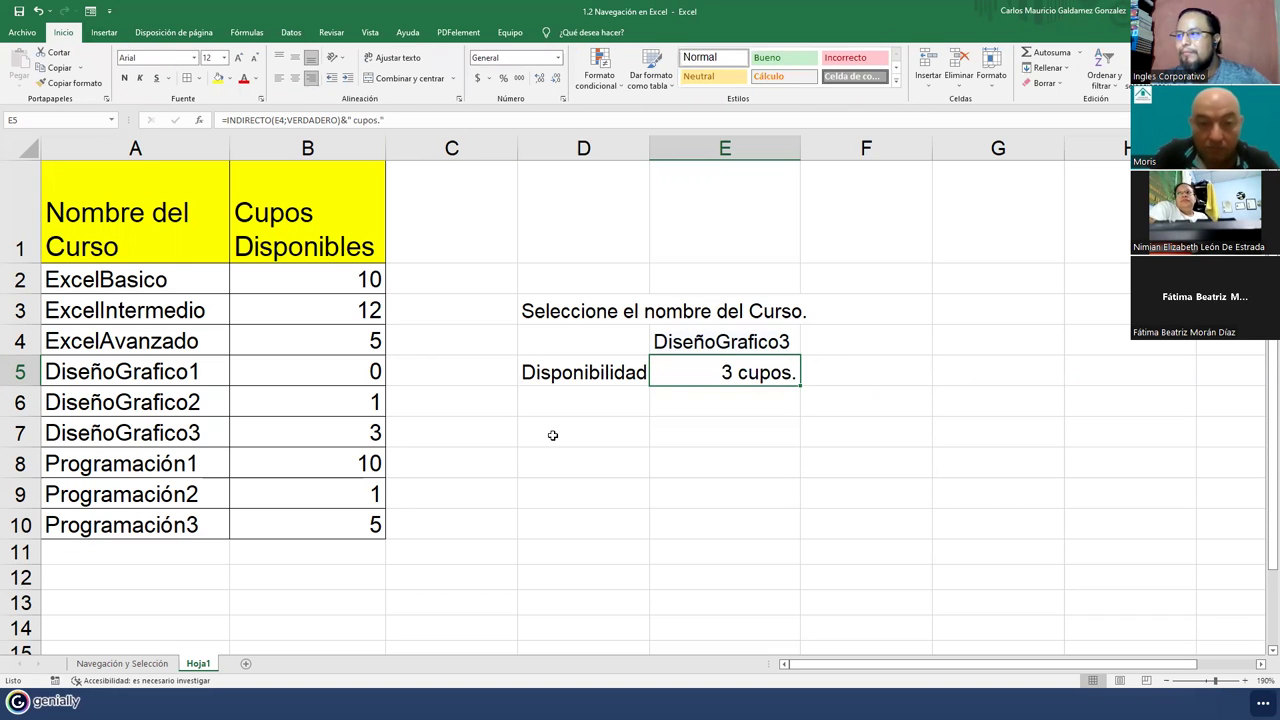
click(583, 378)
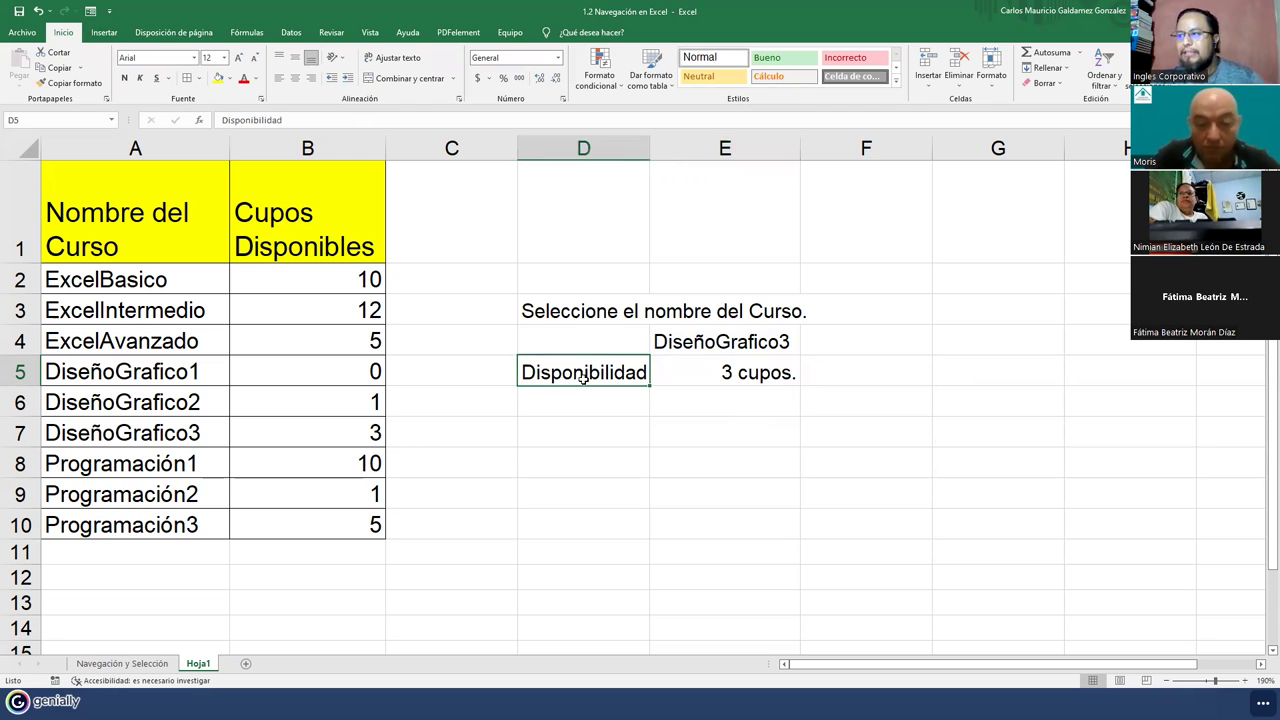
click(716, 378)
click(124, 78)
click(295, 78)
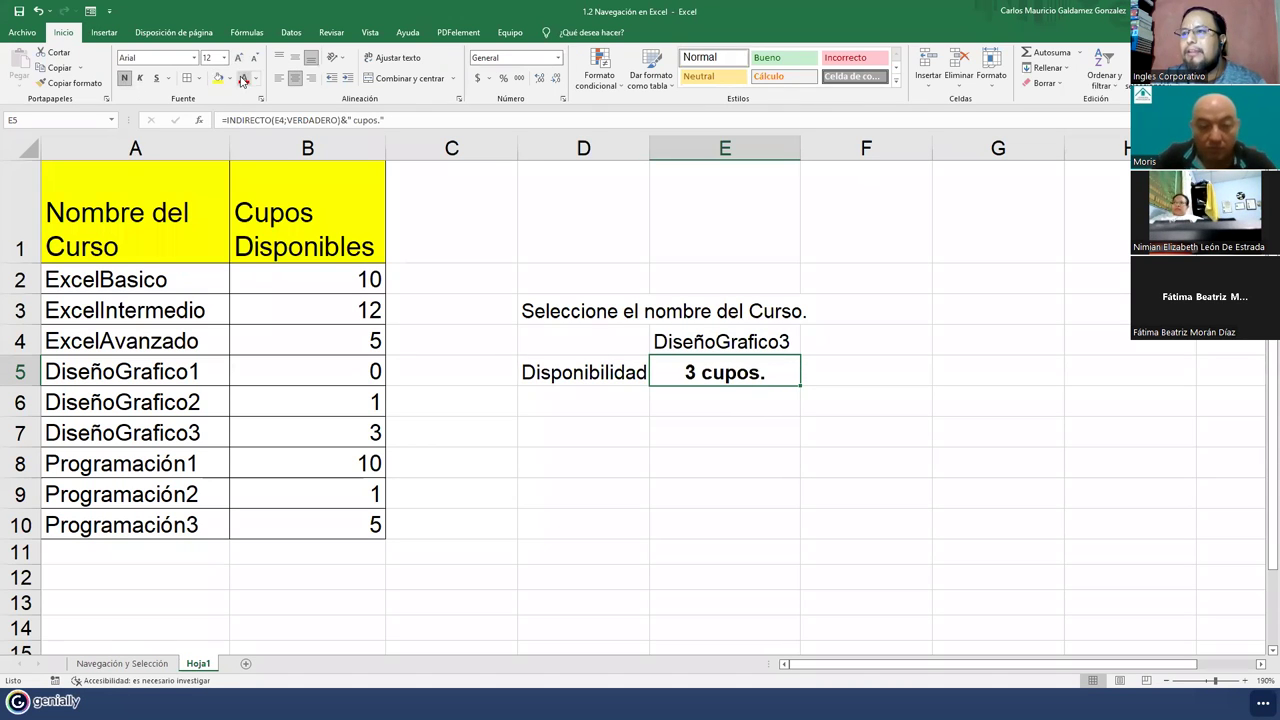
Give the availability result in E5 a standard blue fill and white font colour
click(229, 78)
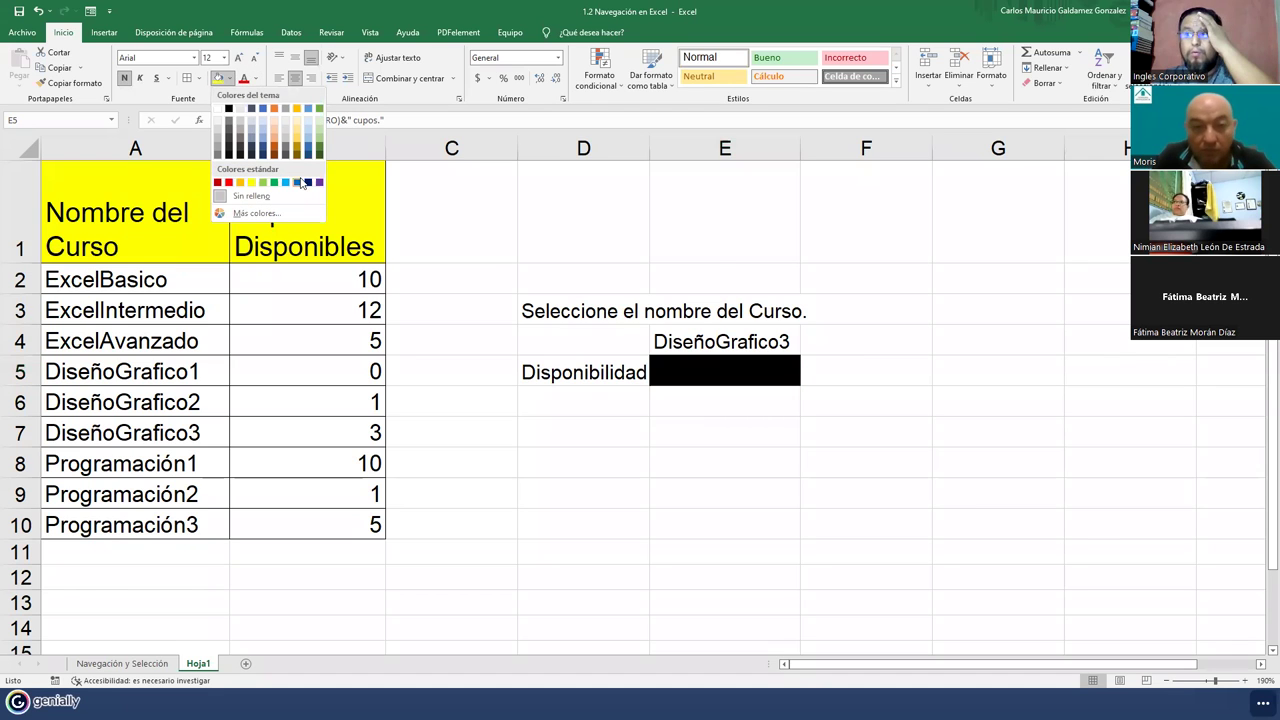
click(296, 184)
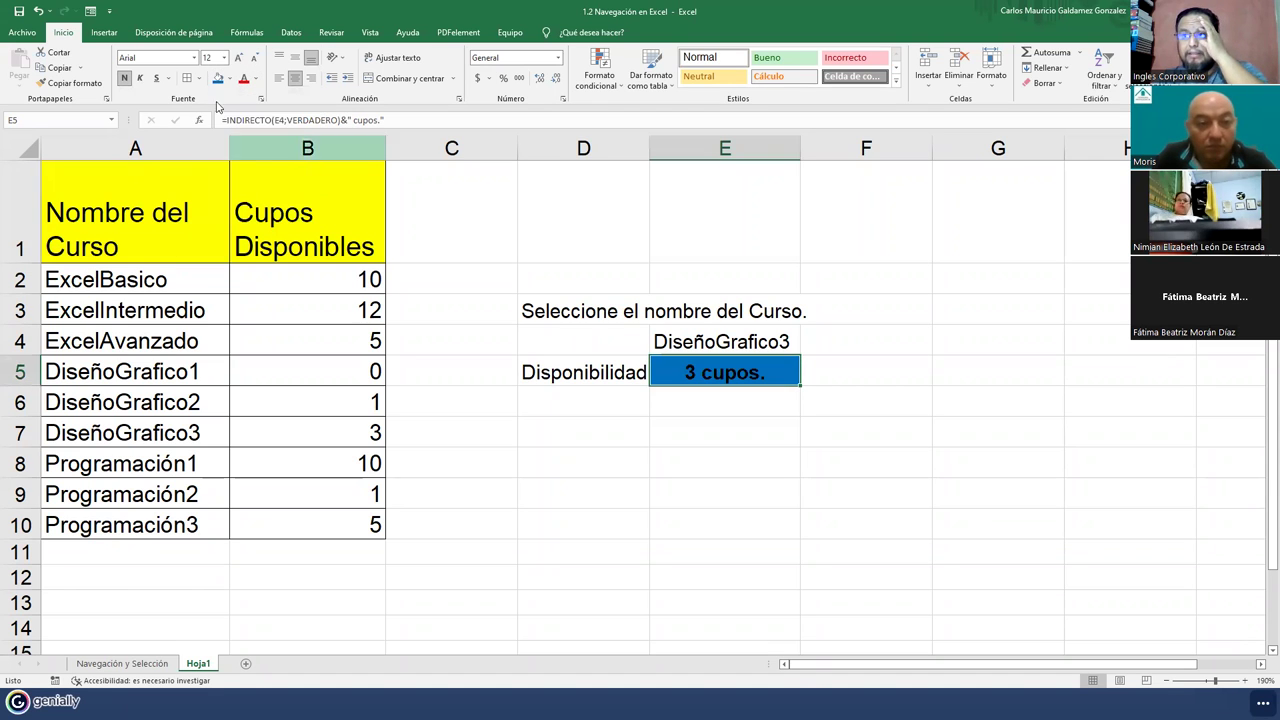
click(257, 80)
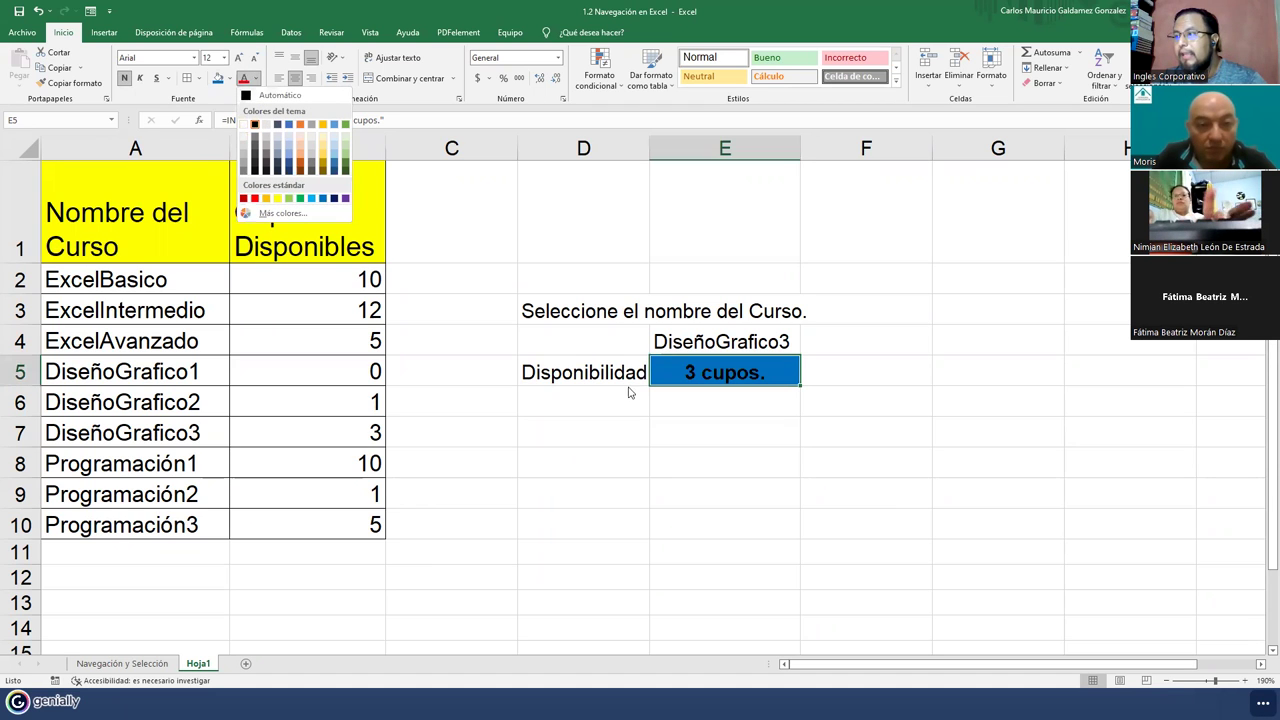
click(242, 126)
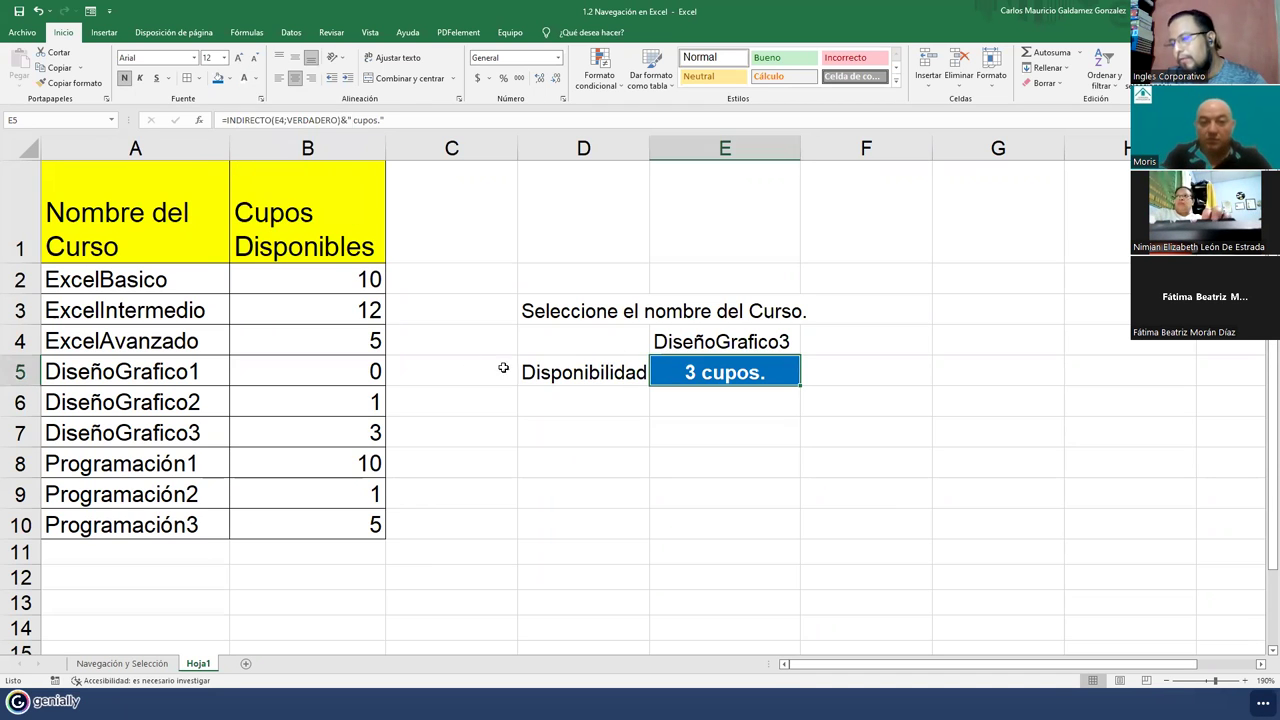
Autofit column D to its contents and right-align the Disponibilidad label in D5
click(527, 317)
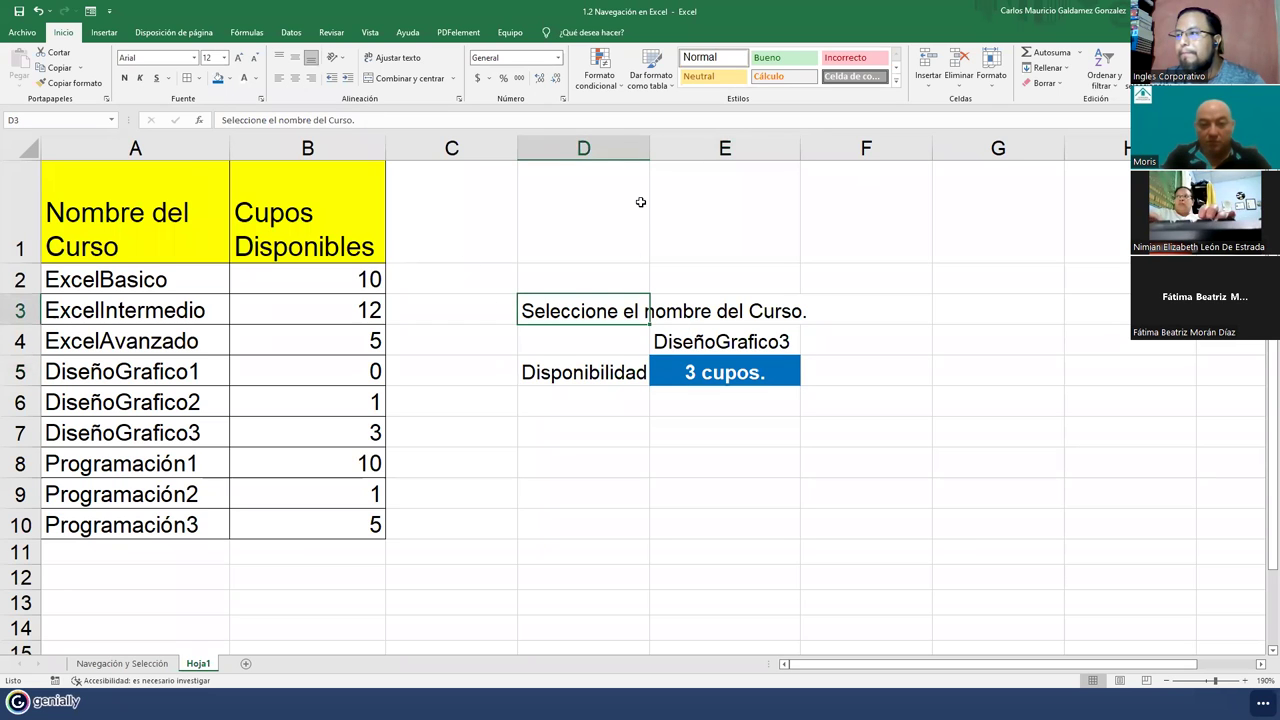
double_click(647, 154)
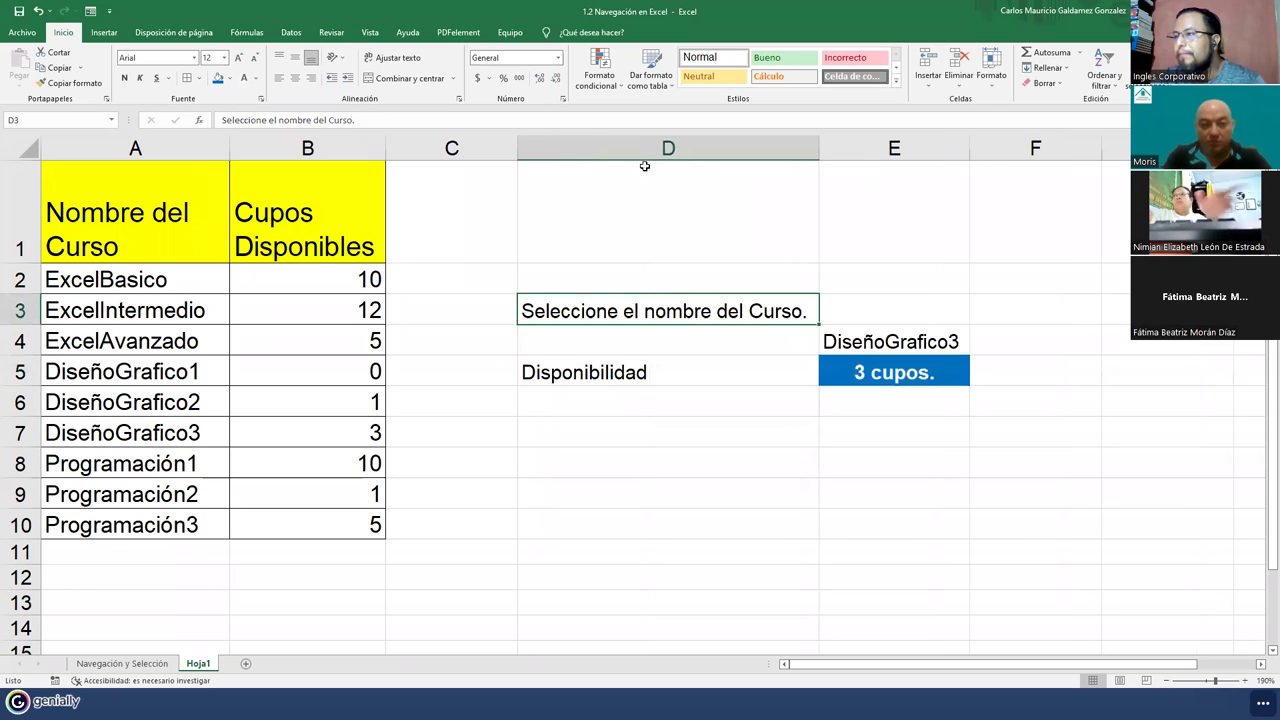
click(642, 374)
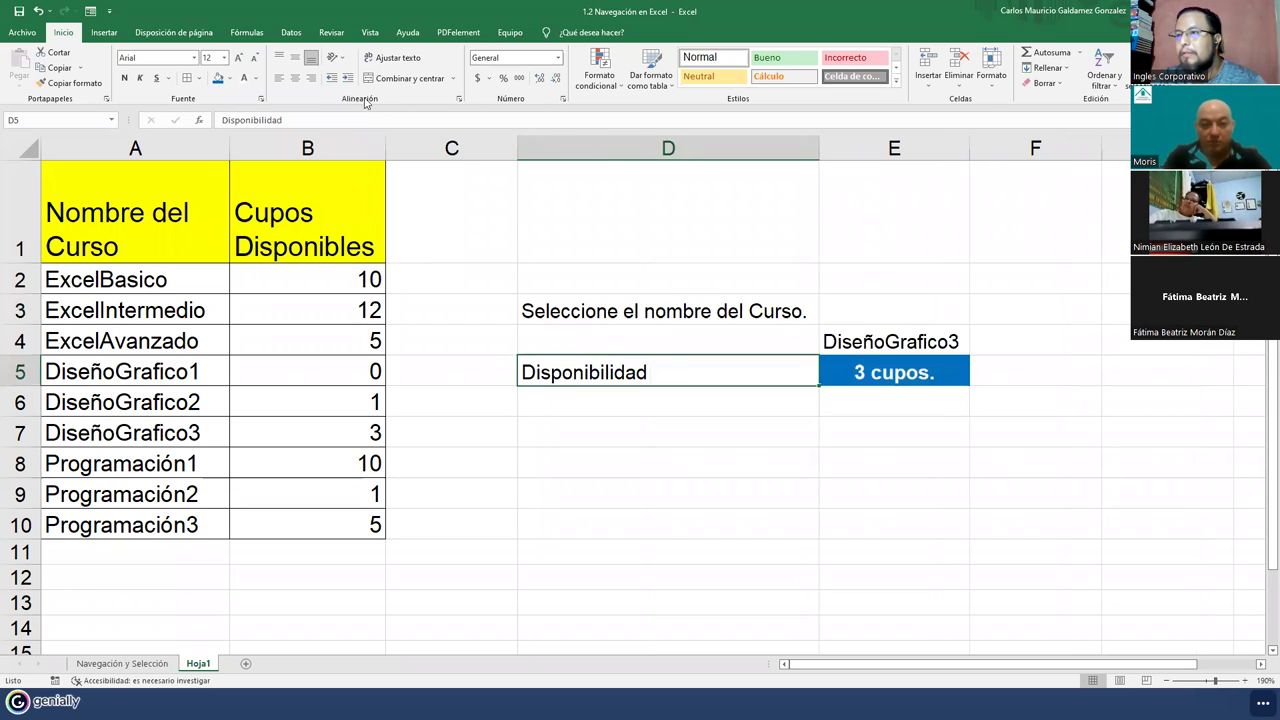
click(311, 78)
Move the course selector from E4 up to E3 and the availability row D5:E5 up to D4:E4
click(840, 342)
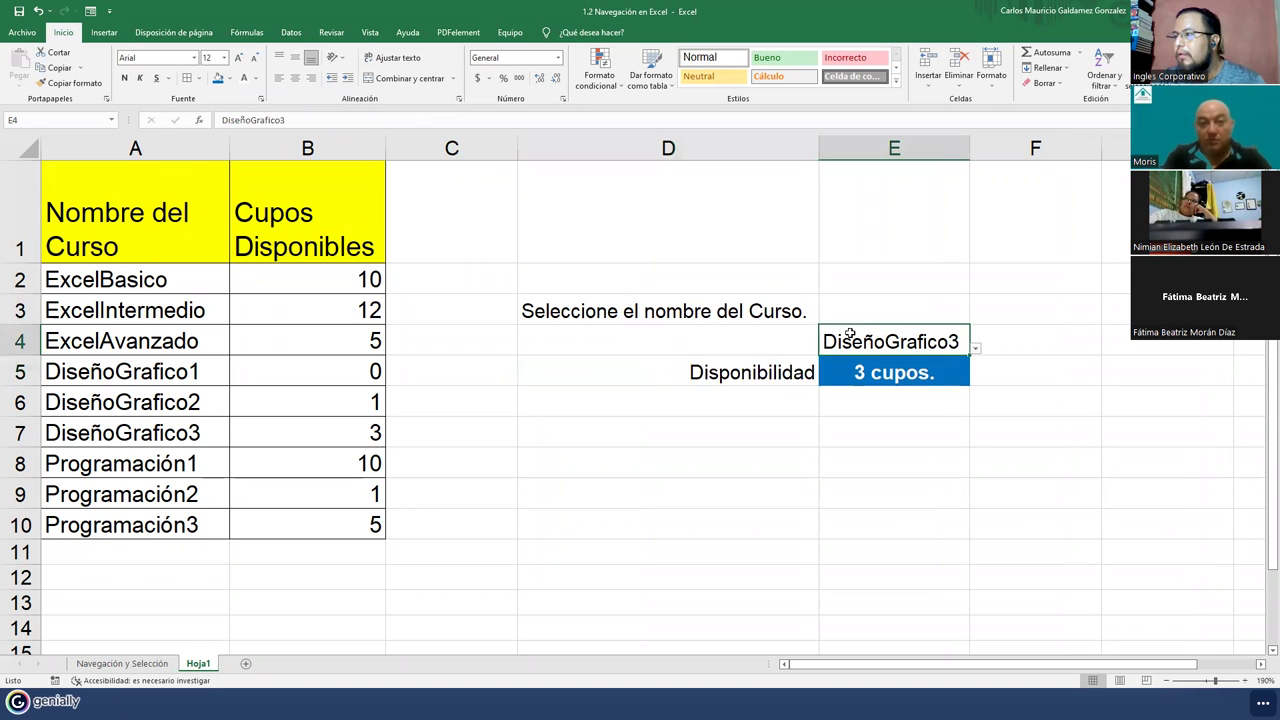
drag(848, 328, 846, 302)
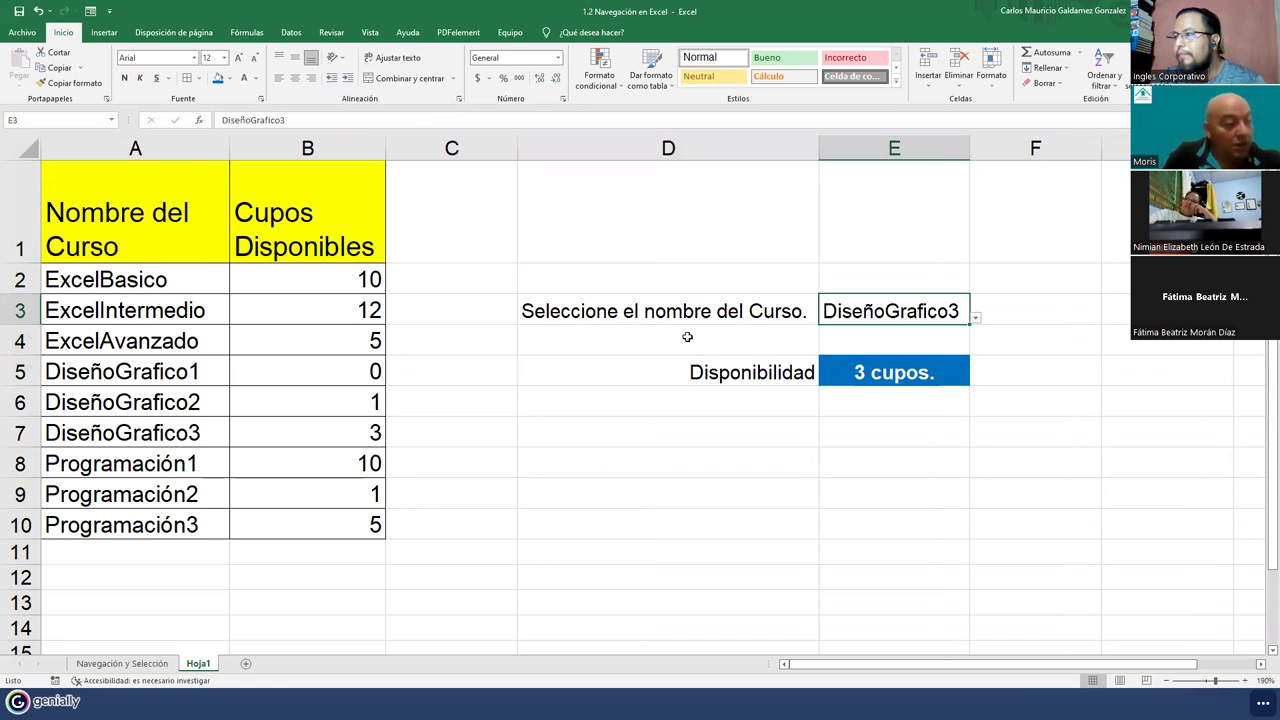
drag(792, 380, 838, 341)
click(575, 390)
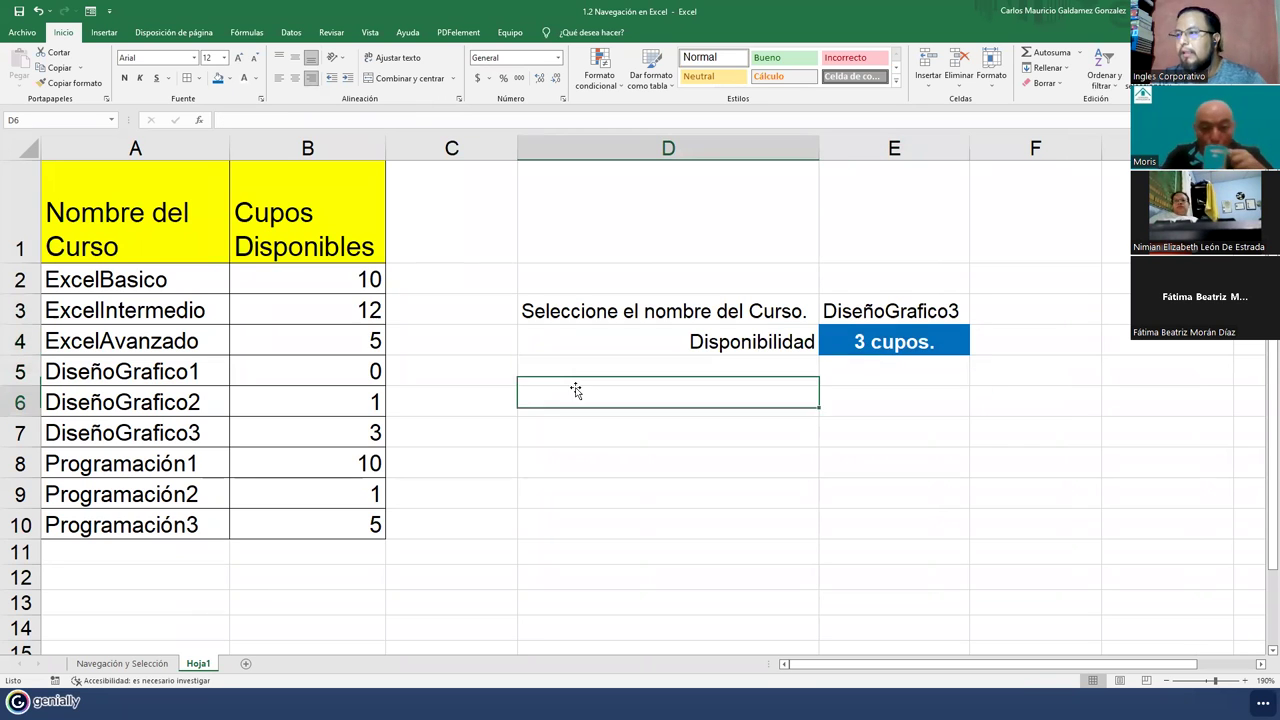
Draw a rounded rectangle about 3.3 cm high and 10.6 cm wide over the lookup block and apply the solid orange shape style
click(95, 35)
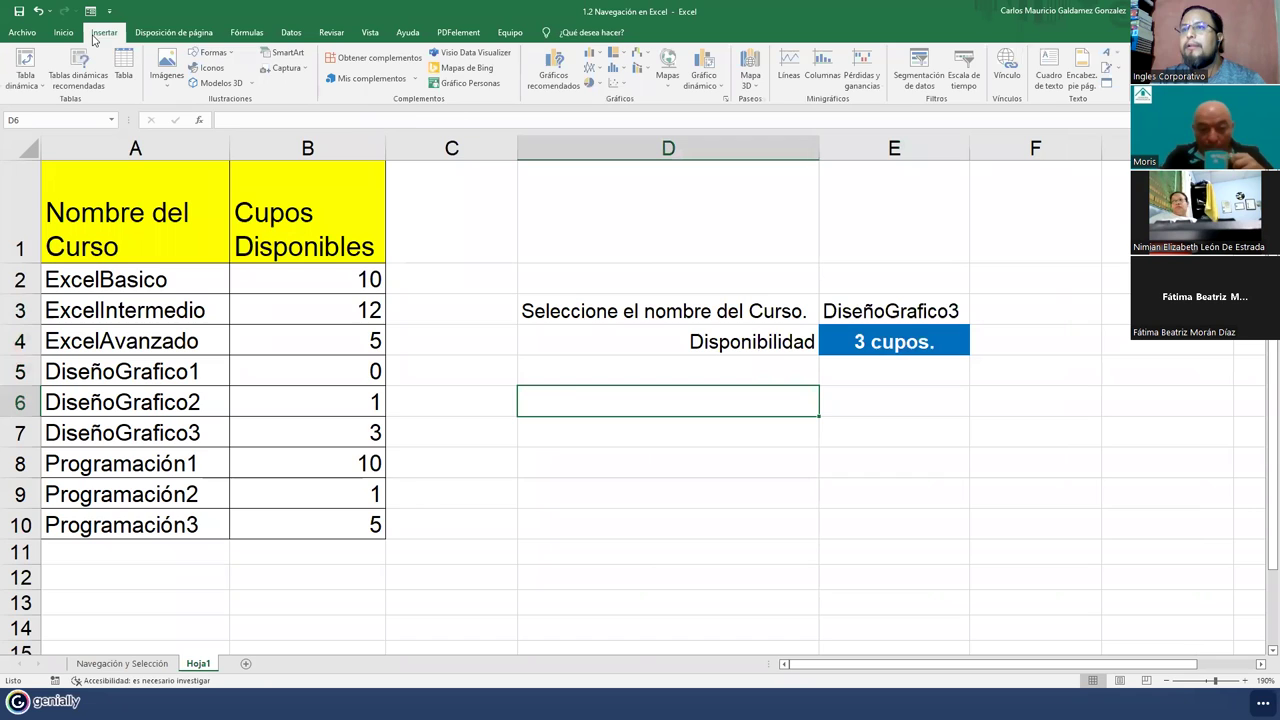
click(198, 58)
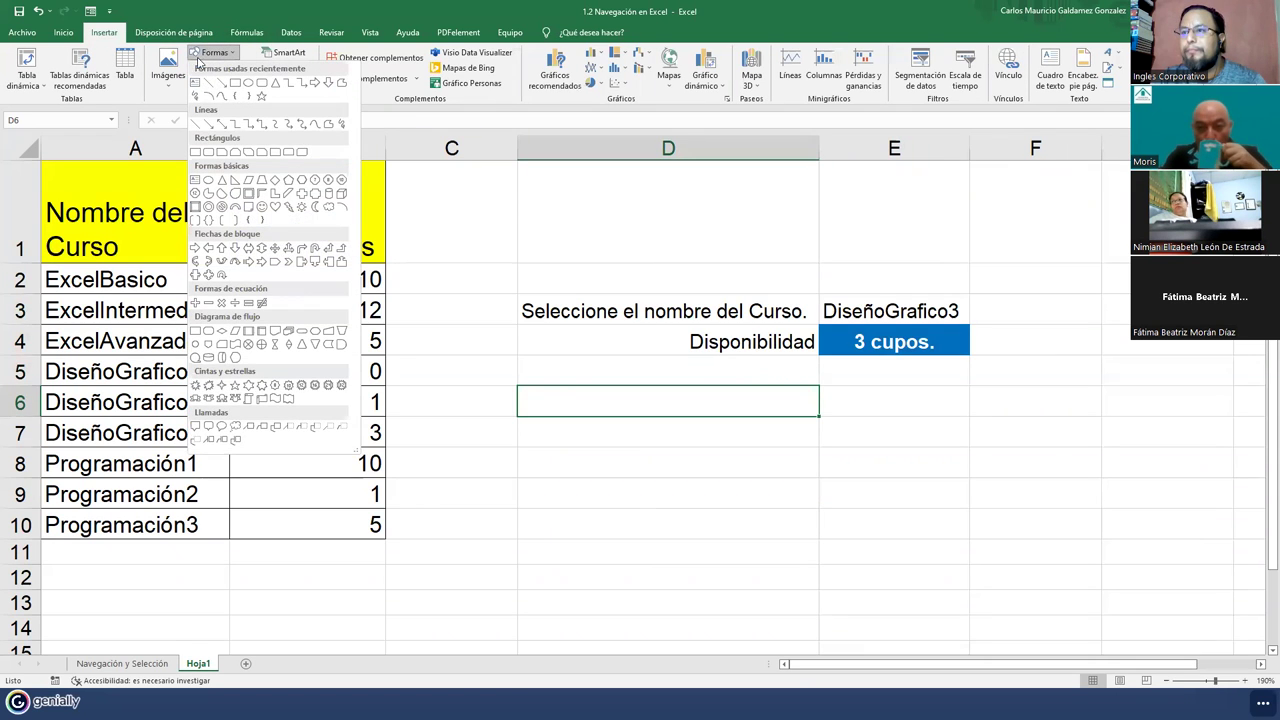
click(261, 95)
drag(492, 241, 997, 399)
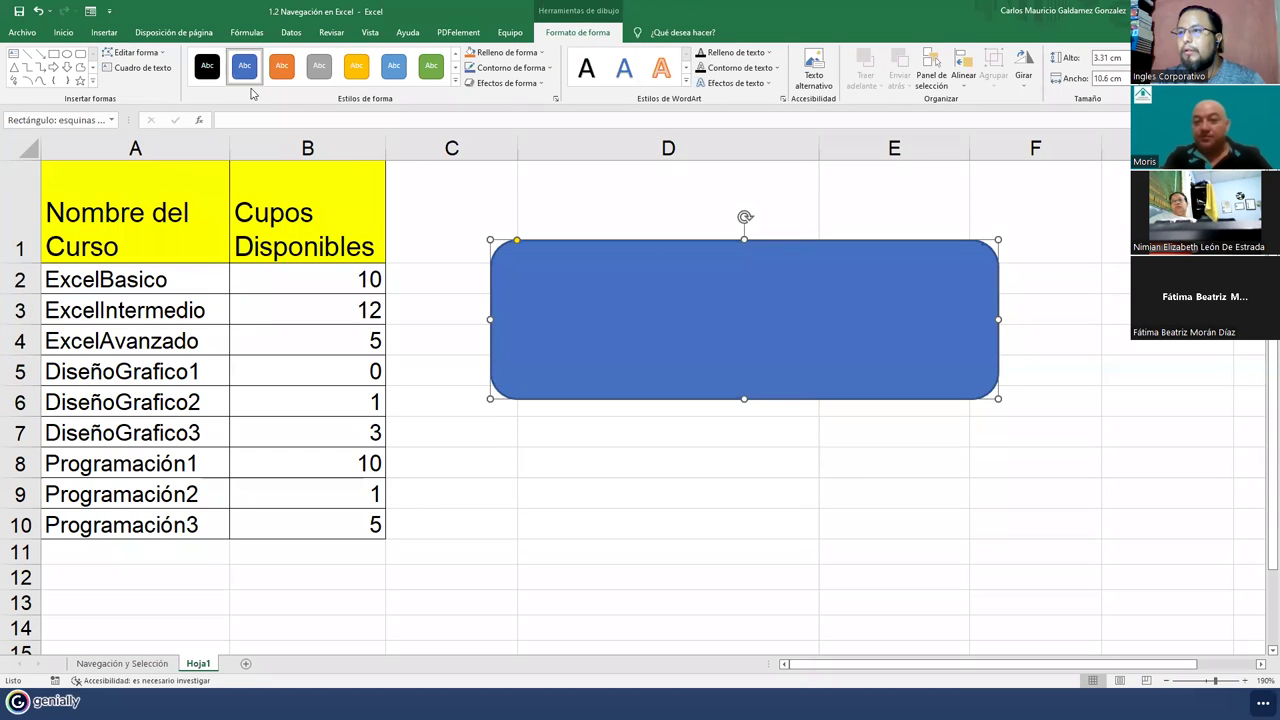
click(282, 65)
Remove the rounded rectangle's fill so only its outline frames the lookup cells
click(694, 310)
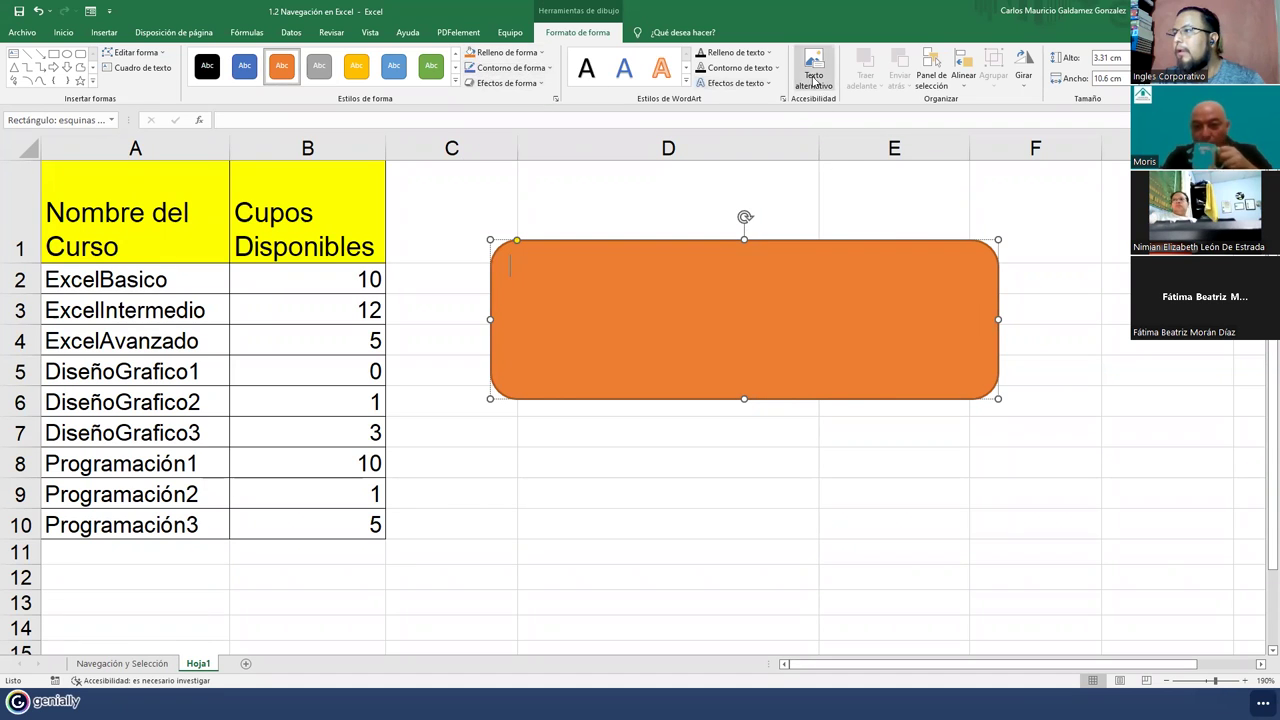
right_click(645, 315)
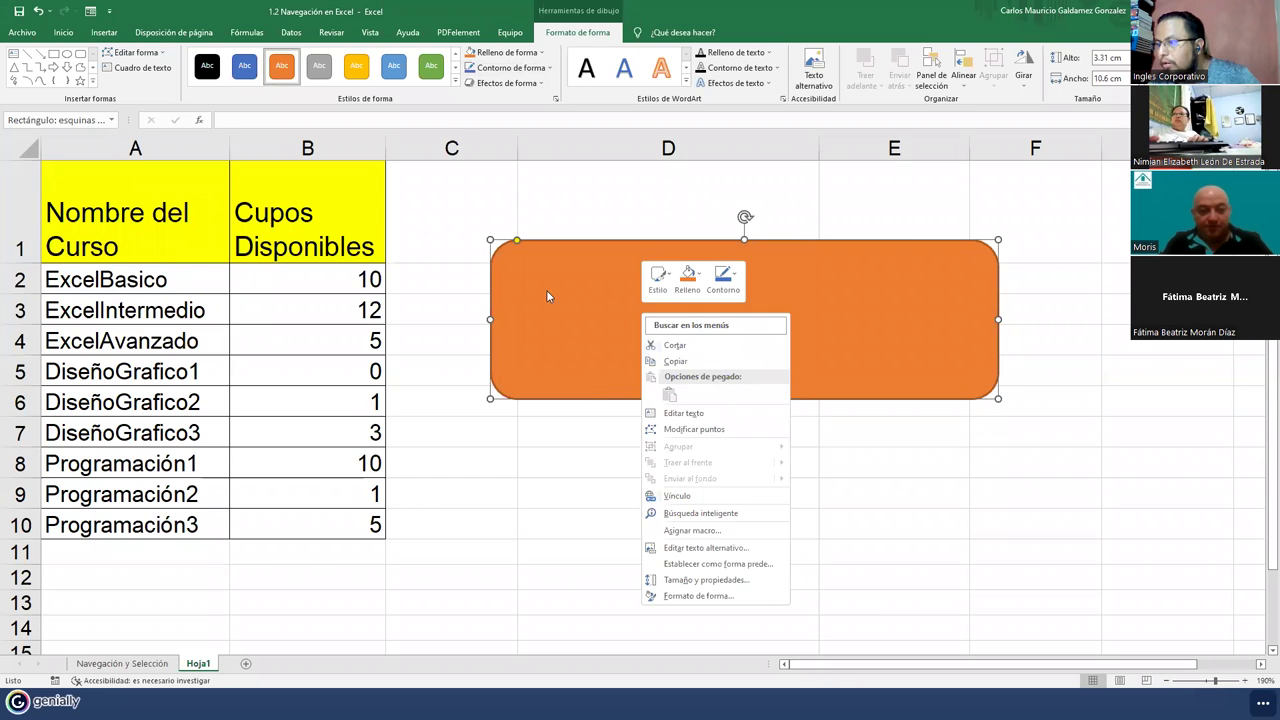
click(470, 52)
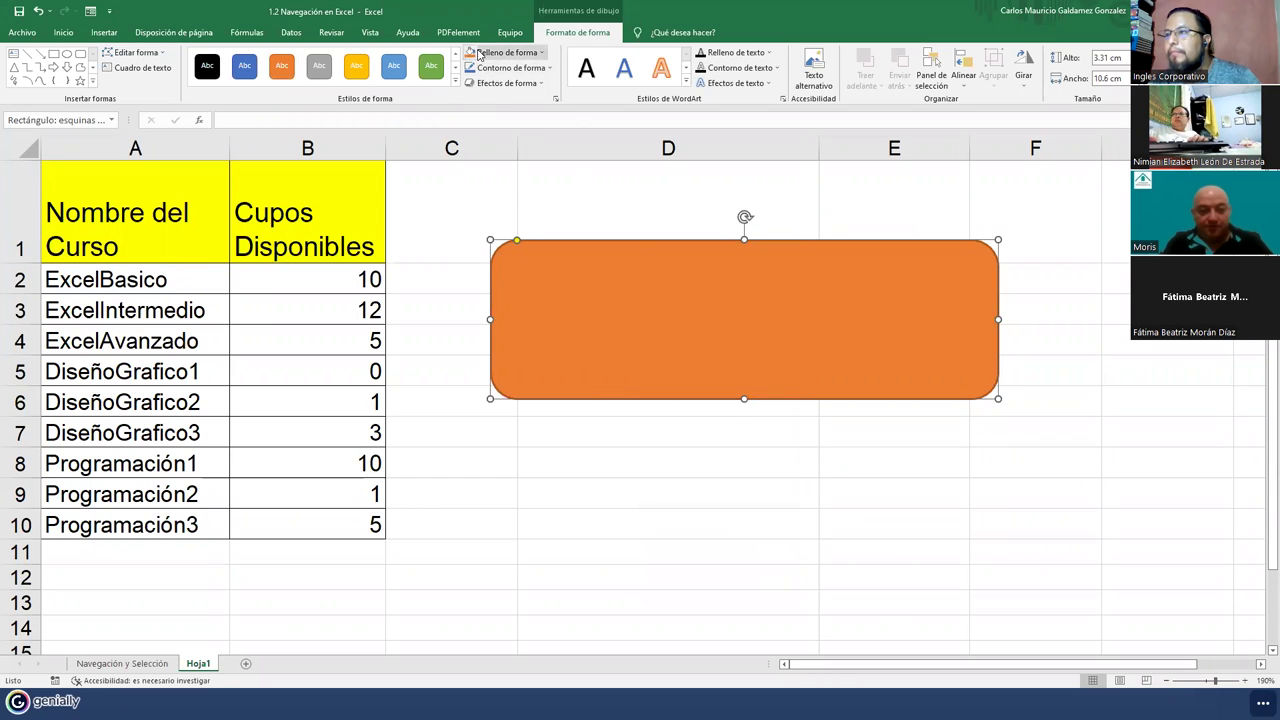
click(500, 52)
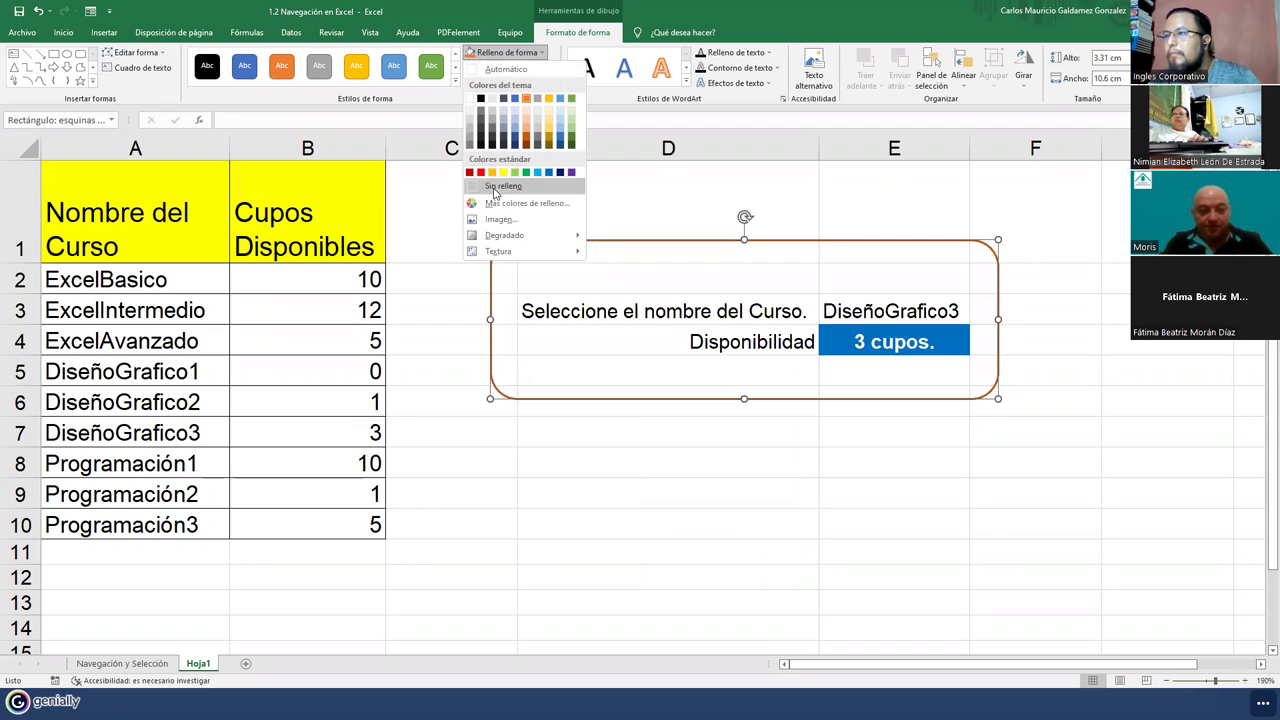
click(494, 188)
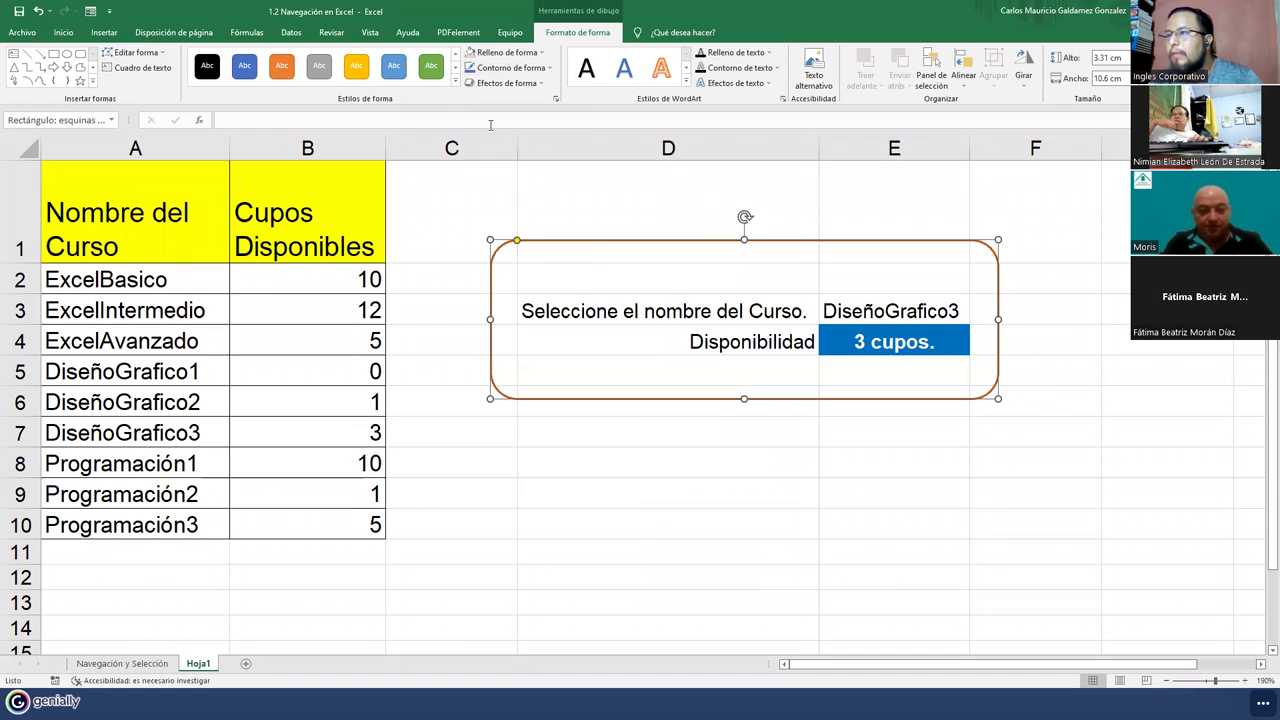
Set the rounded rectangle's outline weight to 4½ pto and shift the frame slightly downward
click(530, 72)
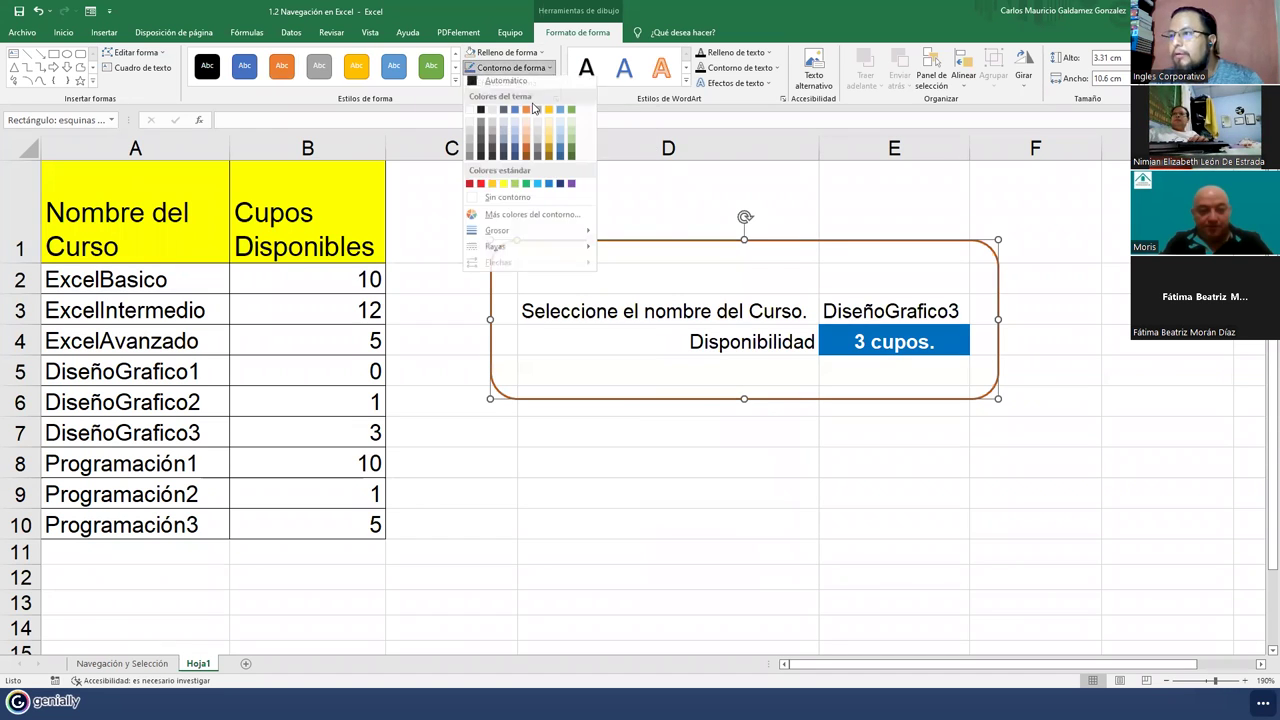
mouse_move(585, 235)
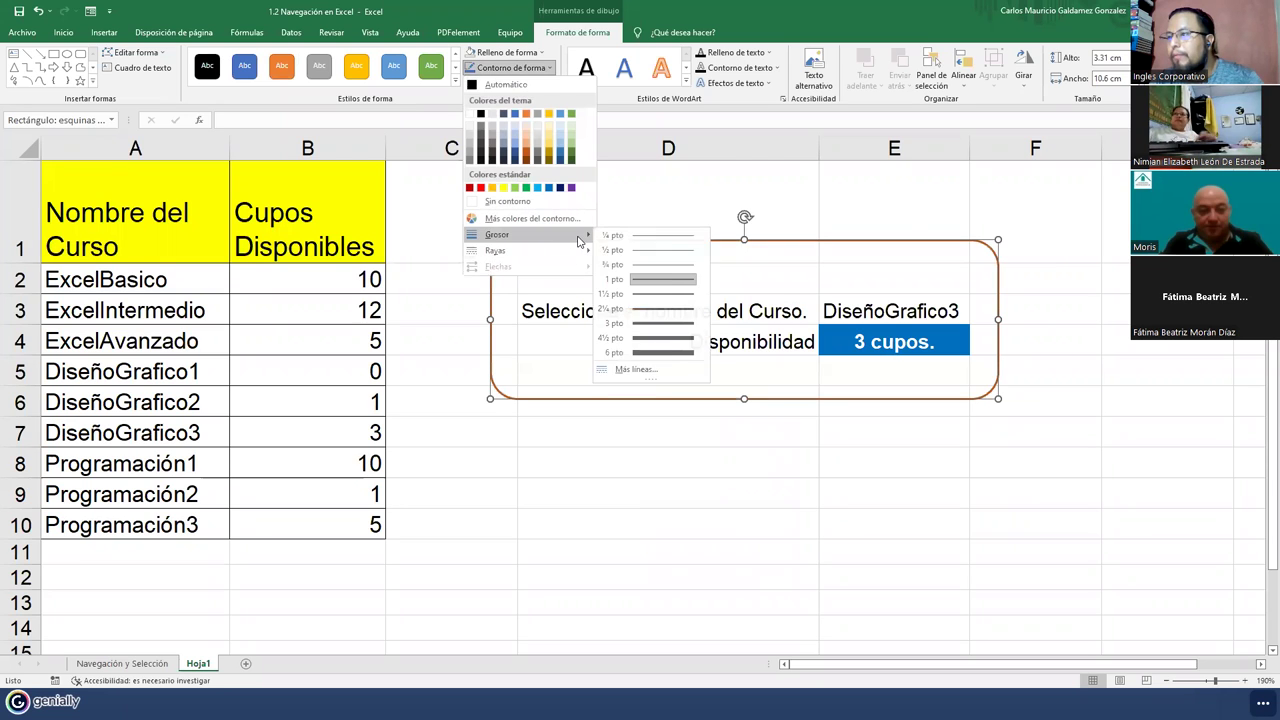
click(643, 340)
drag(764, 400, 768, 407)
click(786, 463)
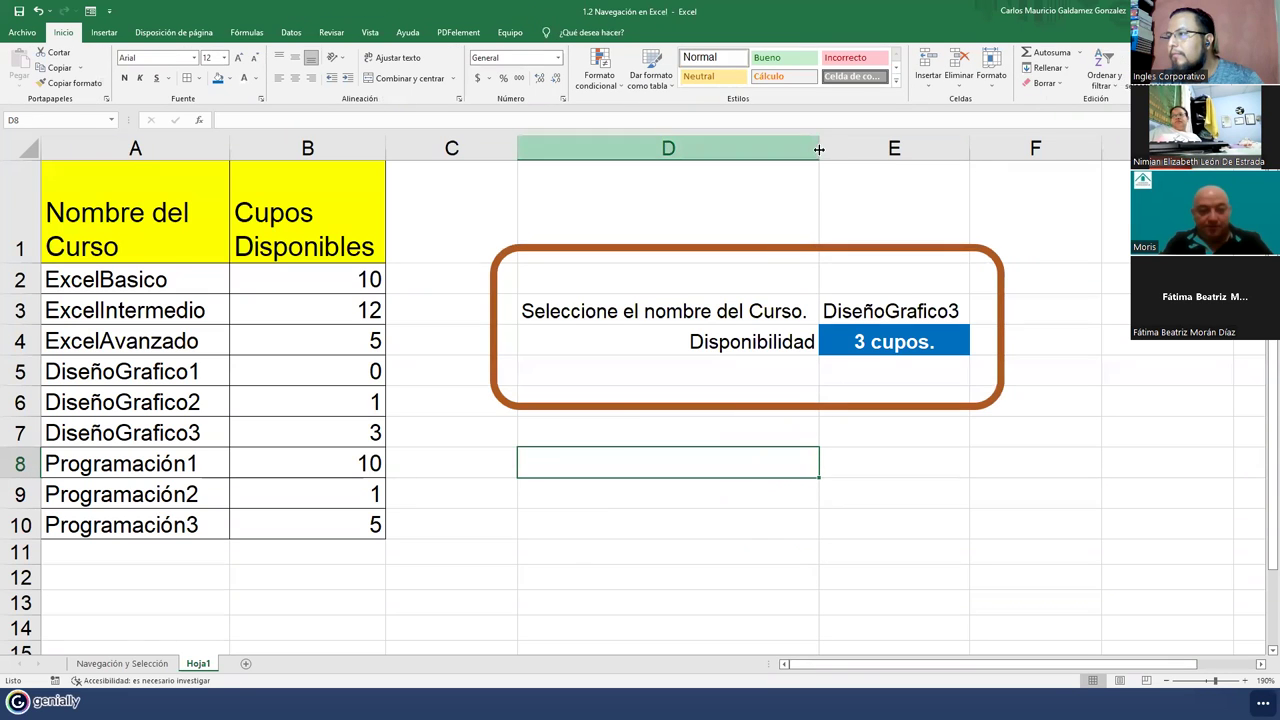
Widen column E slightly and hide the sheet's gridlines
drag(969, 149, 984, 153)
click(814, 545)
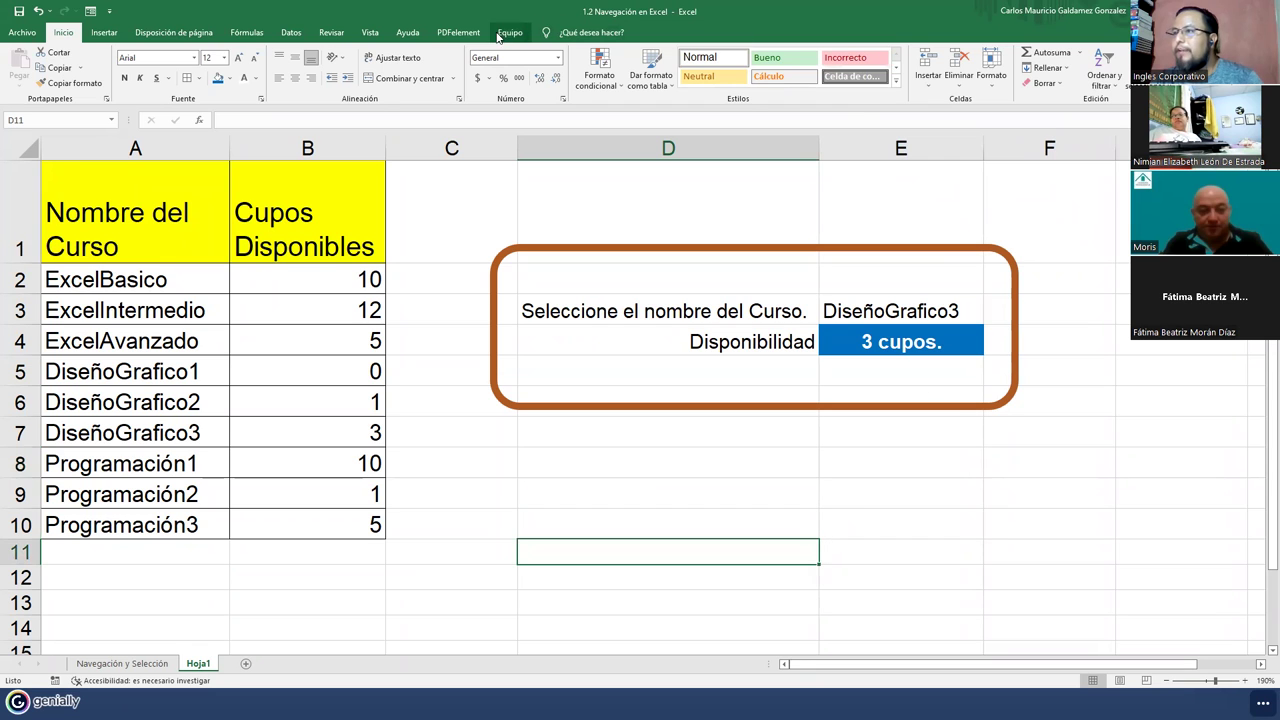
click(370, 32)
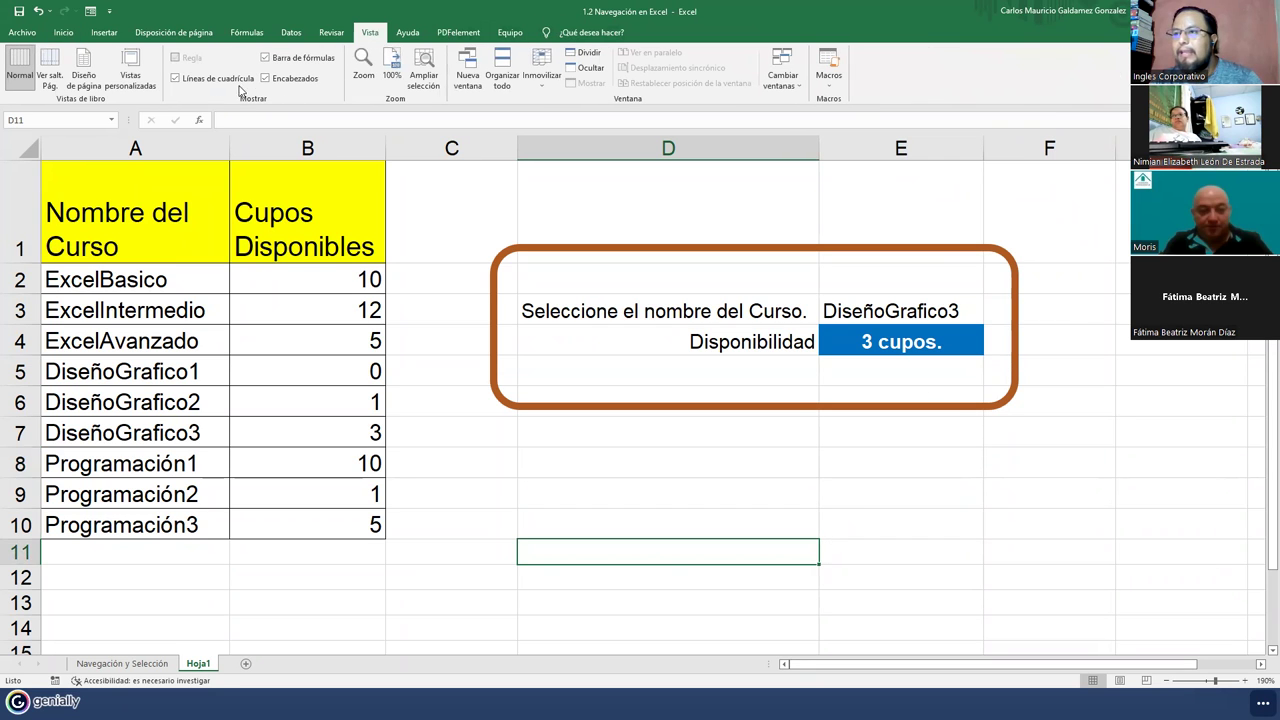
click(176, 78)
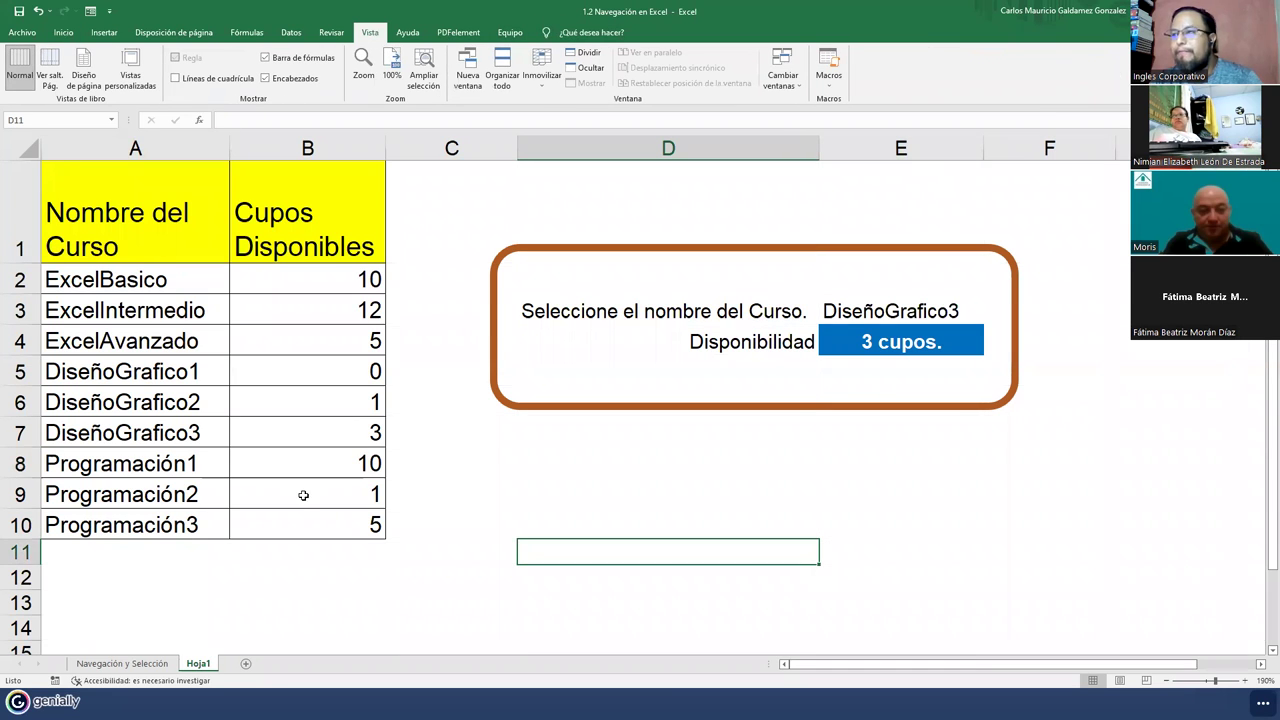
click(614, 492)
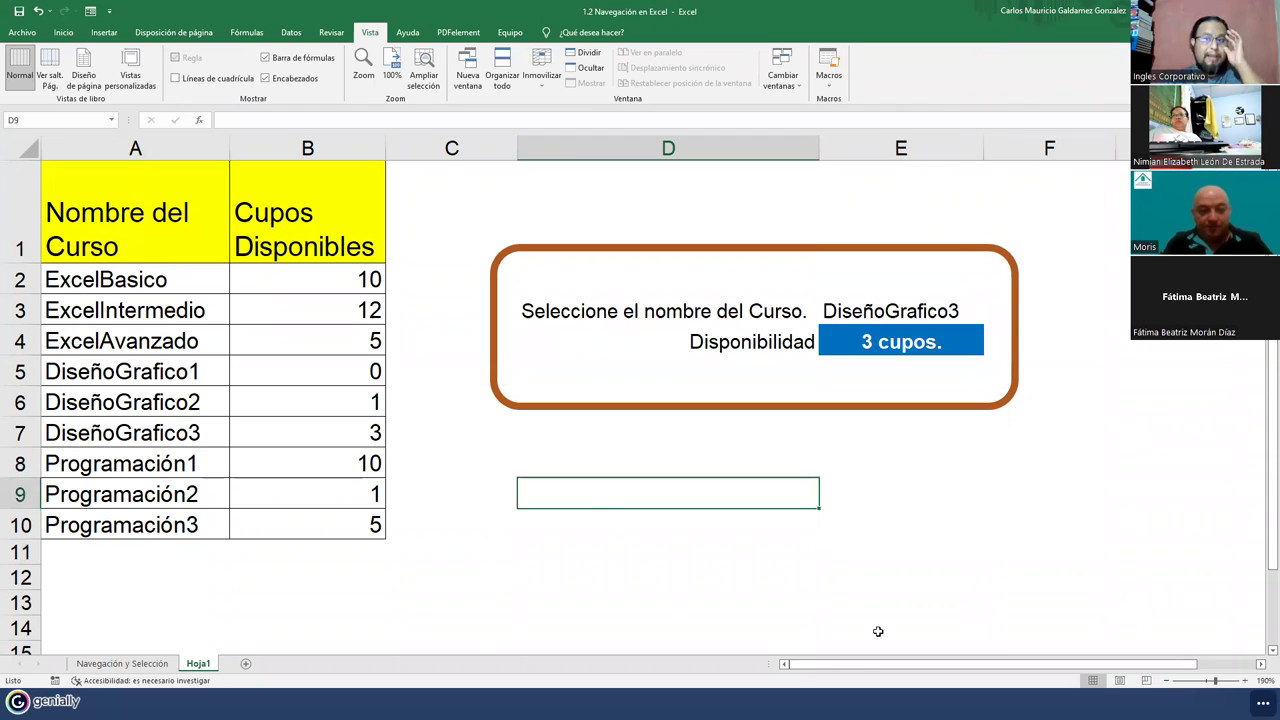
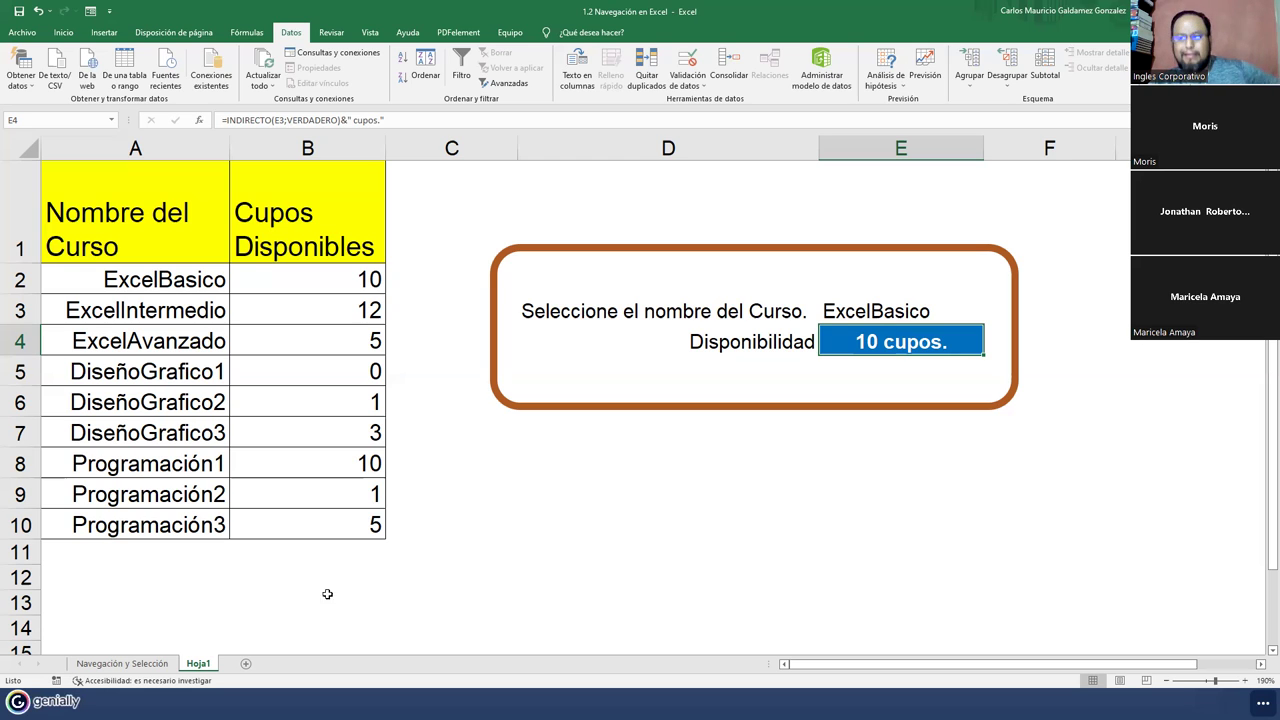
Add the course Ofimatica1 with 20 available seats in row 11, directly below Programación3
click(113, 554)
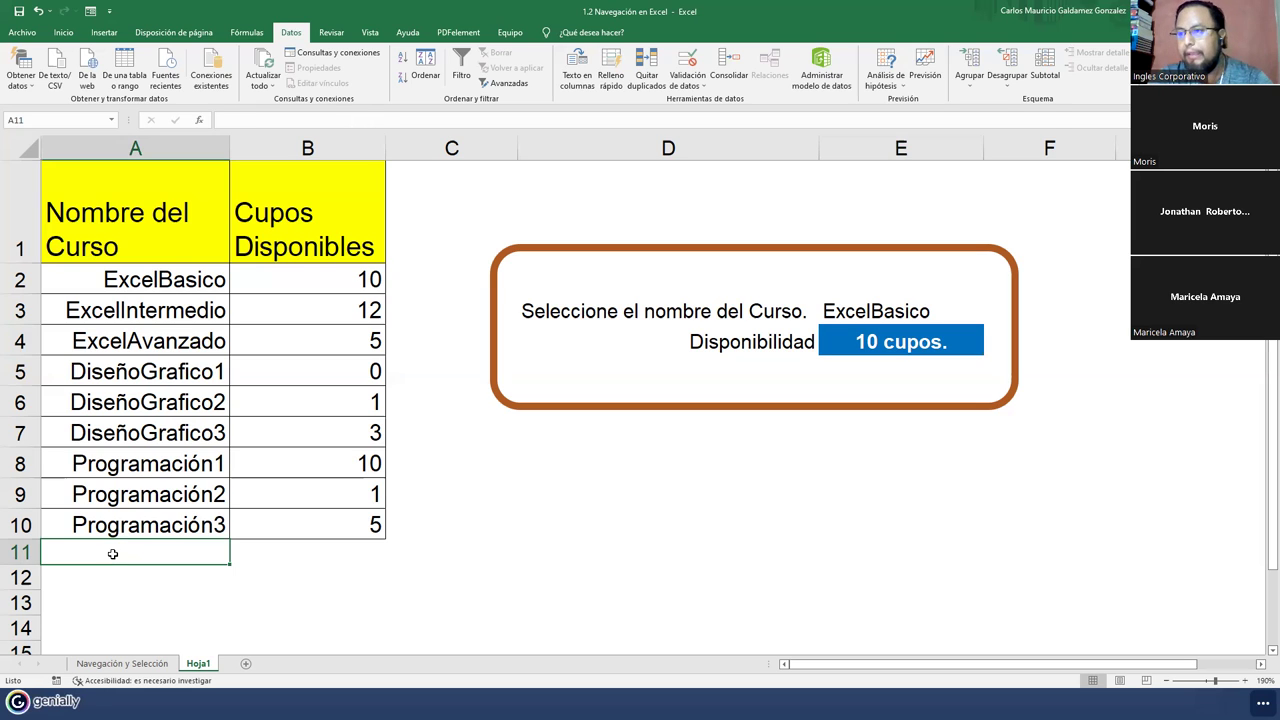
text(O)
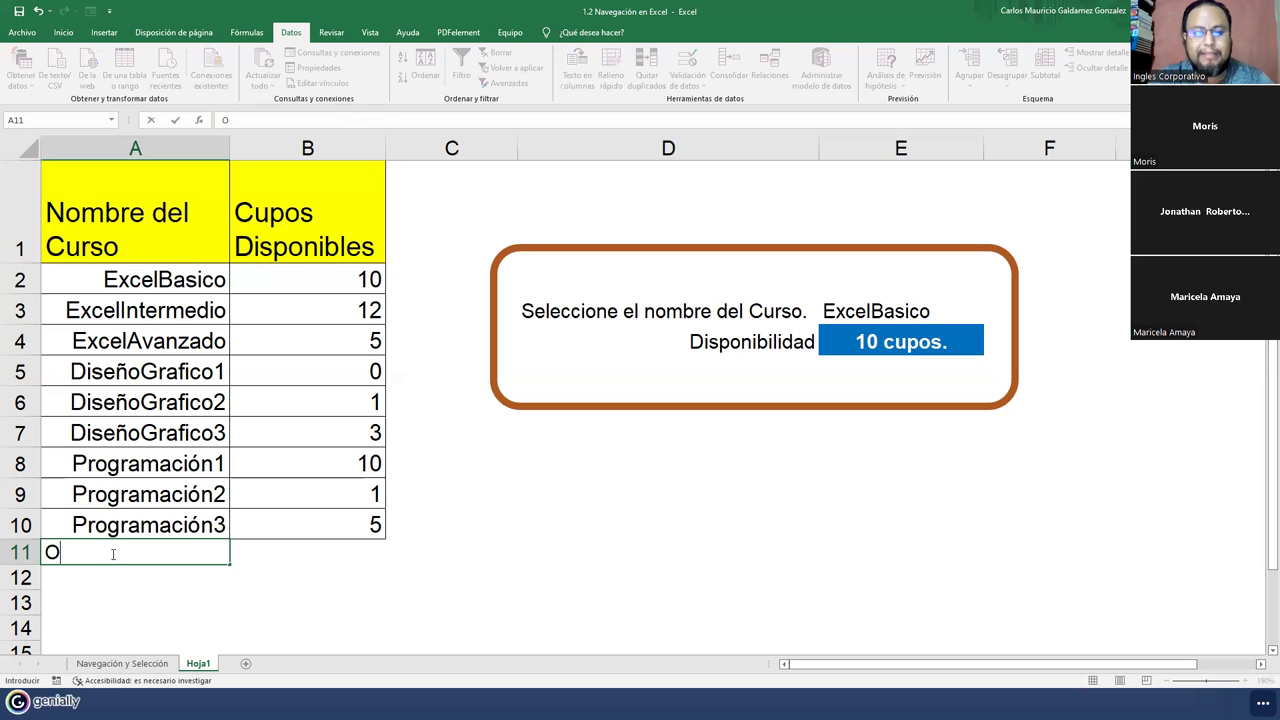
text(fimatica1)
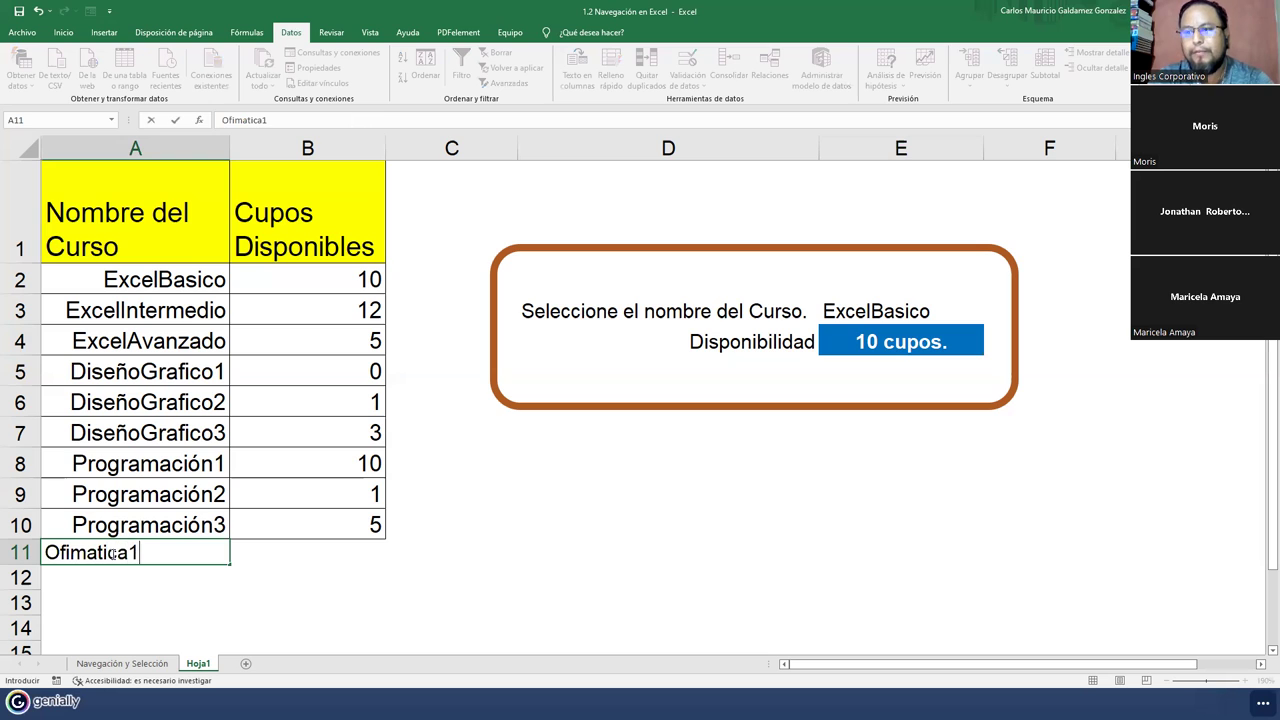
key(Tab)
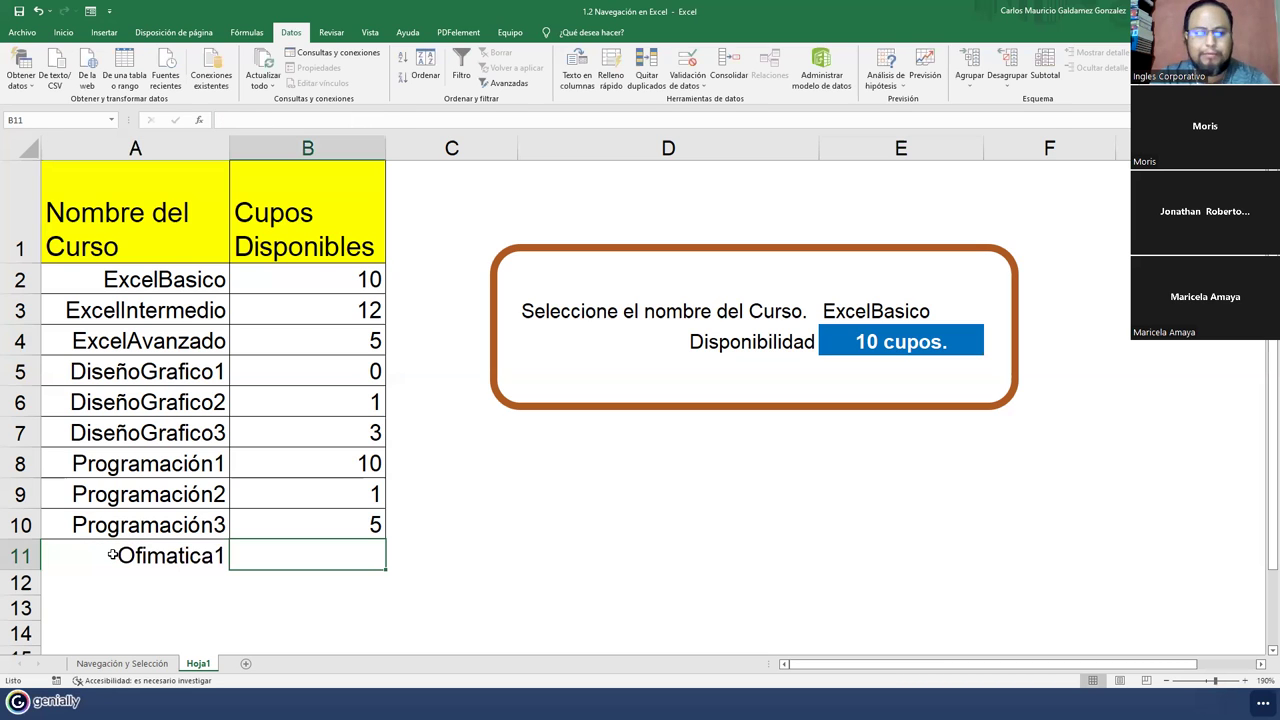
text(20)
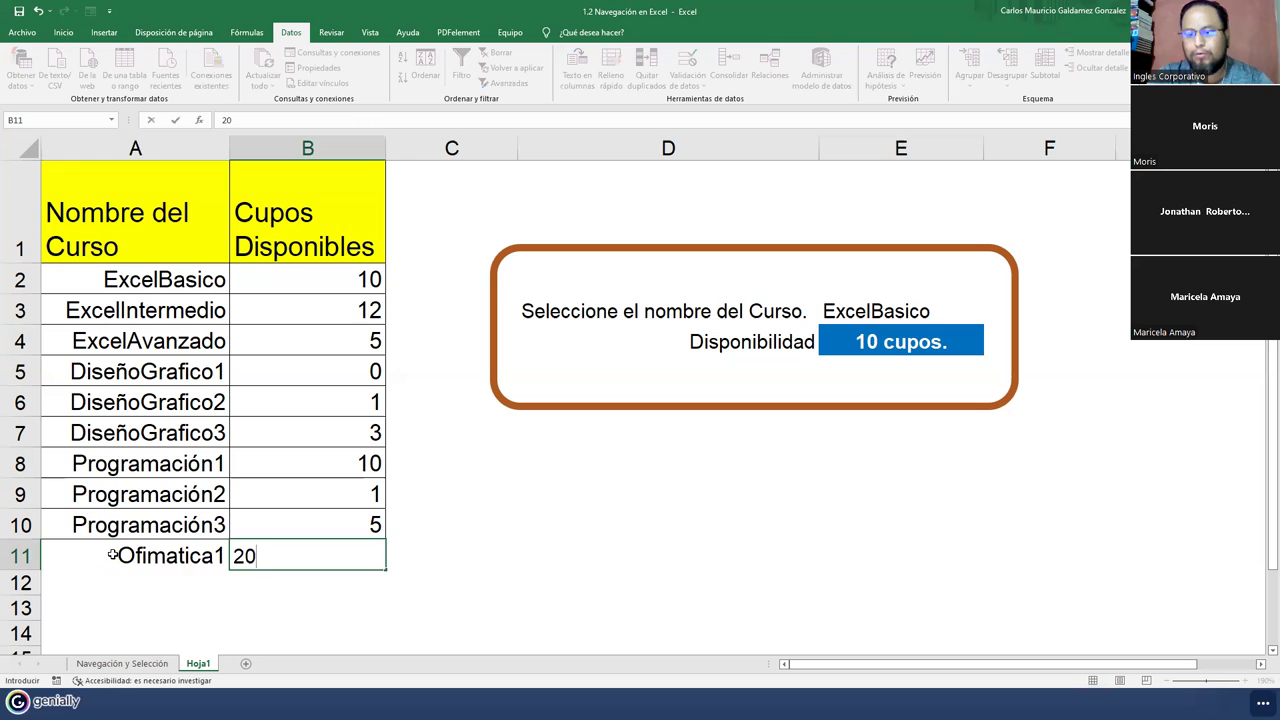
key(Return)
drag(113, 555, 248, 562)
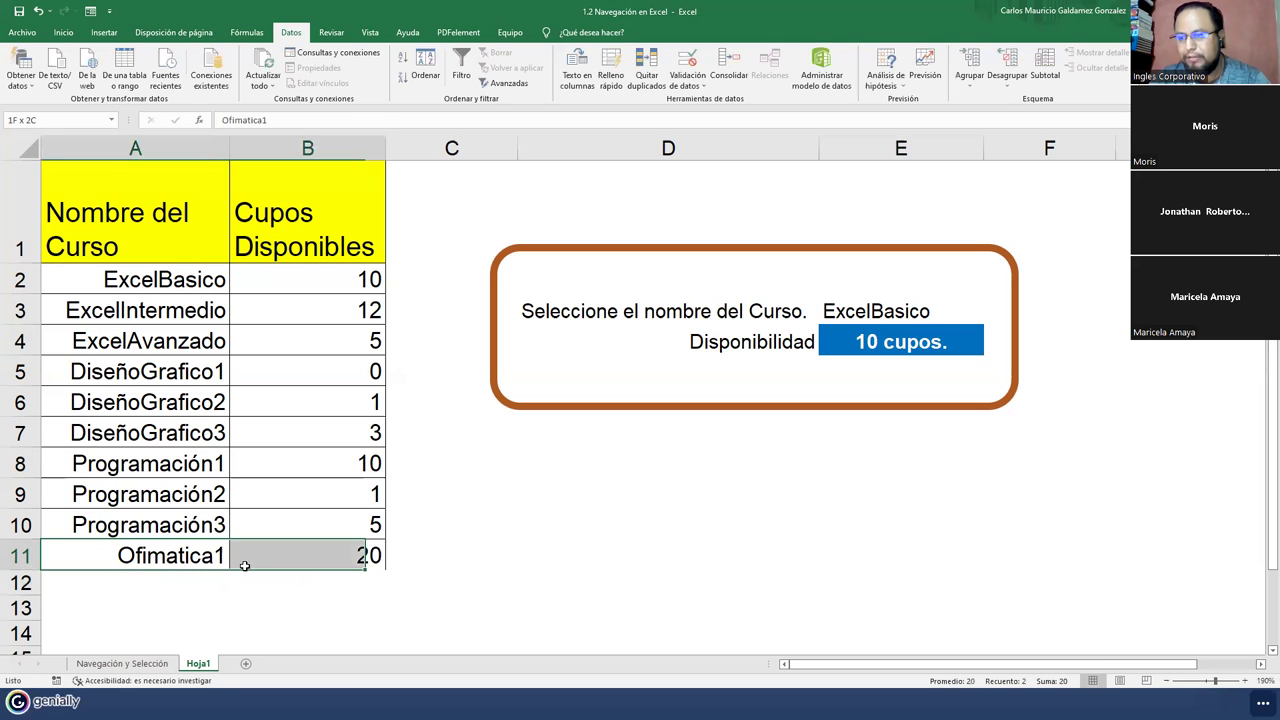
click(64, 33)
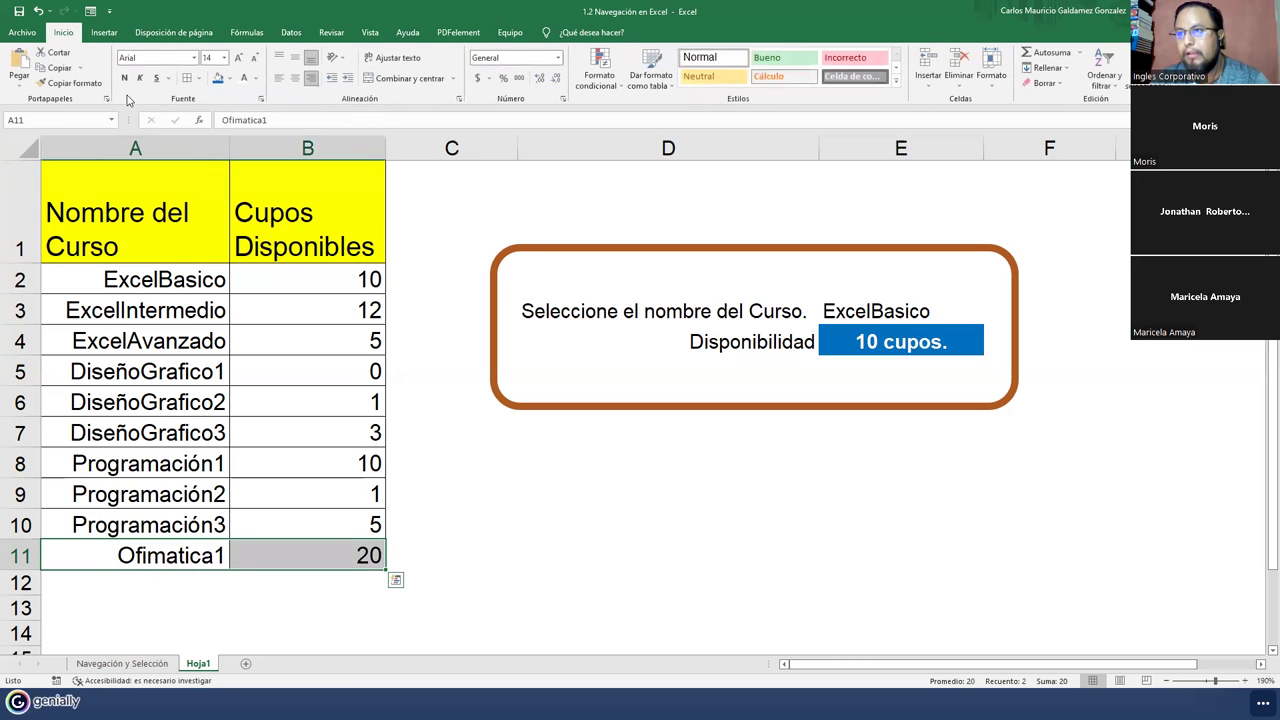
Define the name Ofimatica1 for cell B11, reusing the course name copied from A11
click(273, 562)
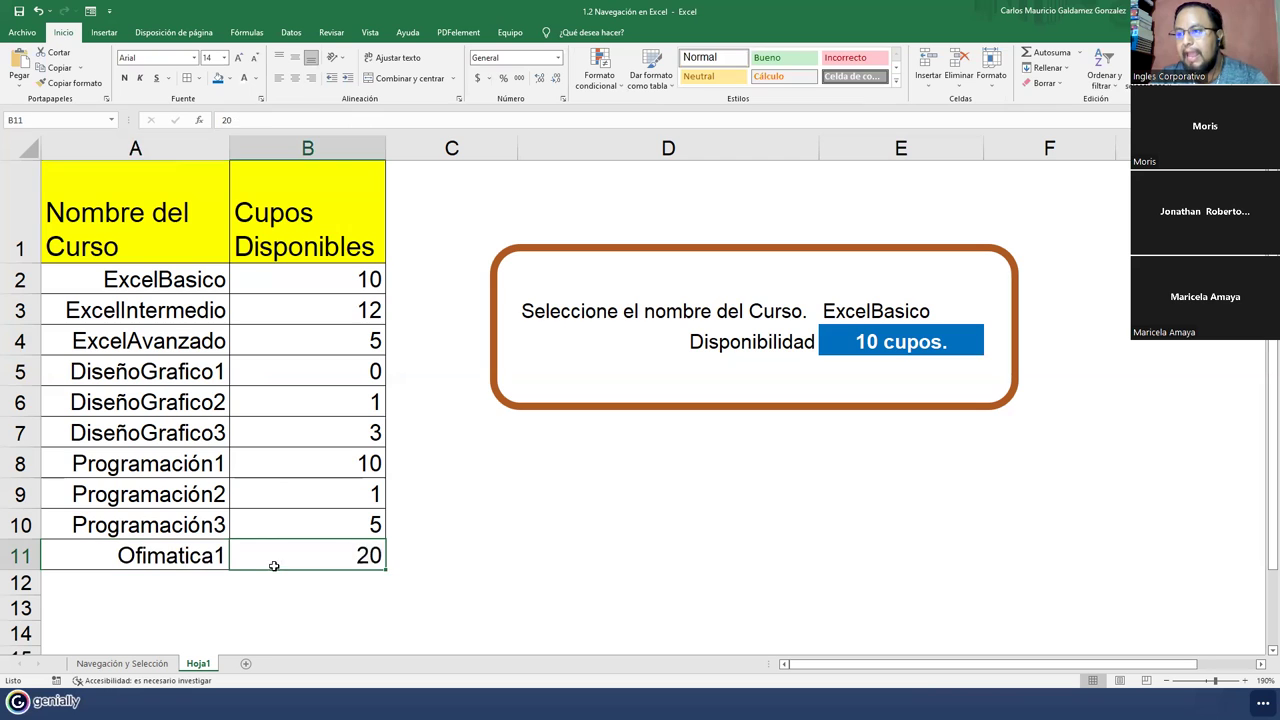
click(210, 558)
double_click(210, 557)
key(ctrl+c)
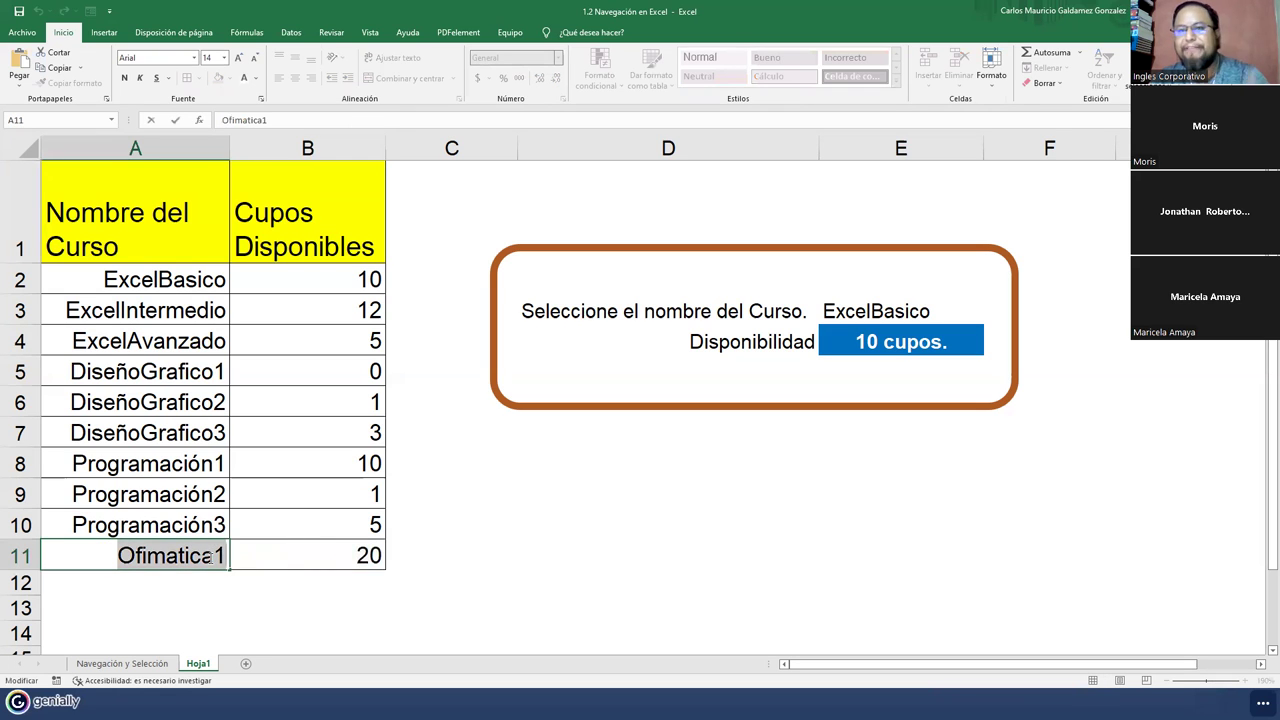
click(292, 560)
click(49, 119)
key(ctrl+v)
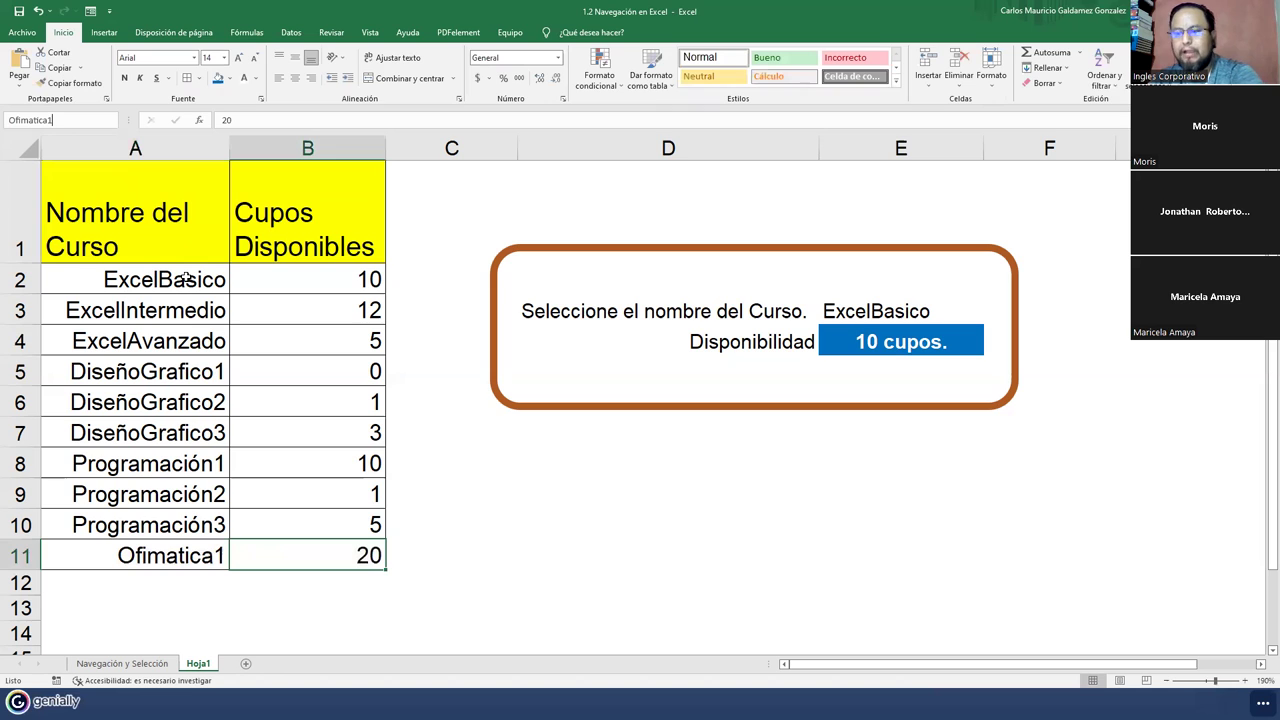
key(Return)
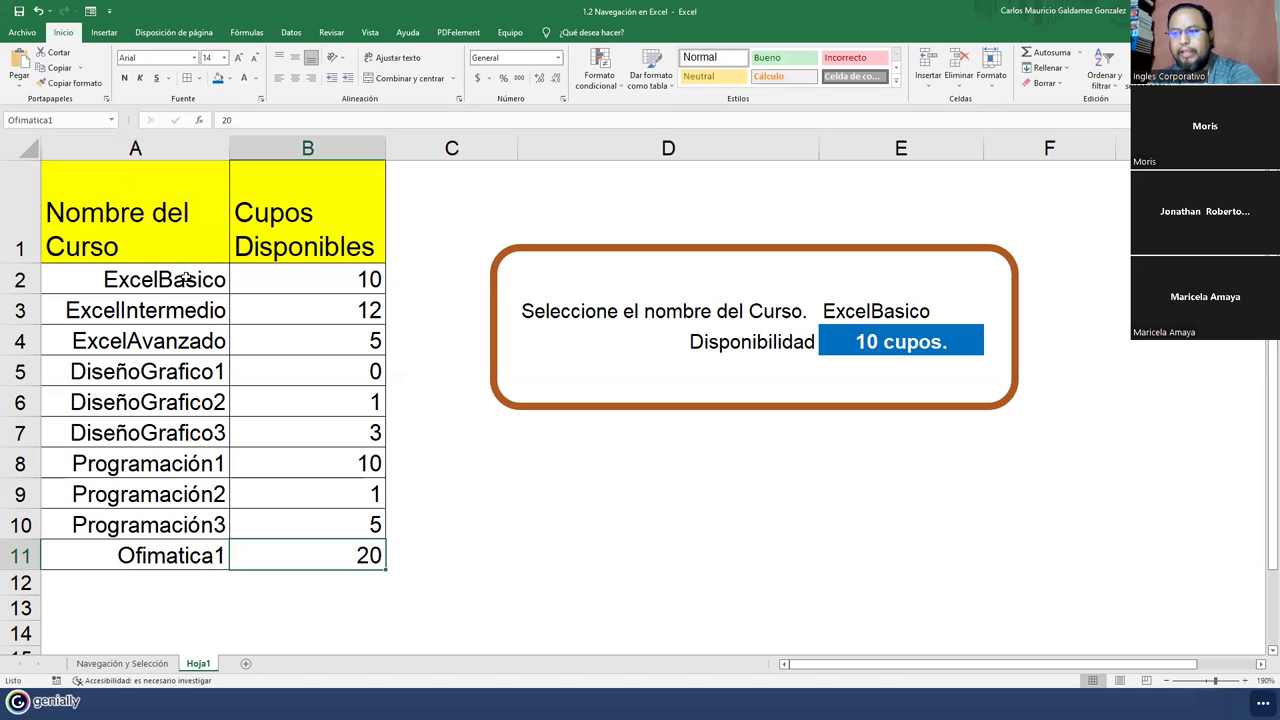
Extend the source of the data validation list in E3 to =$A$2:$A$11
click(858, 313)
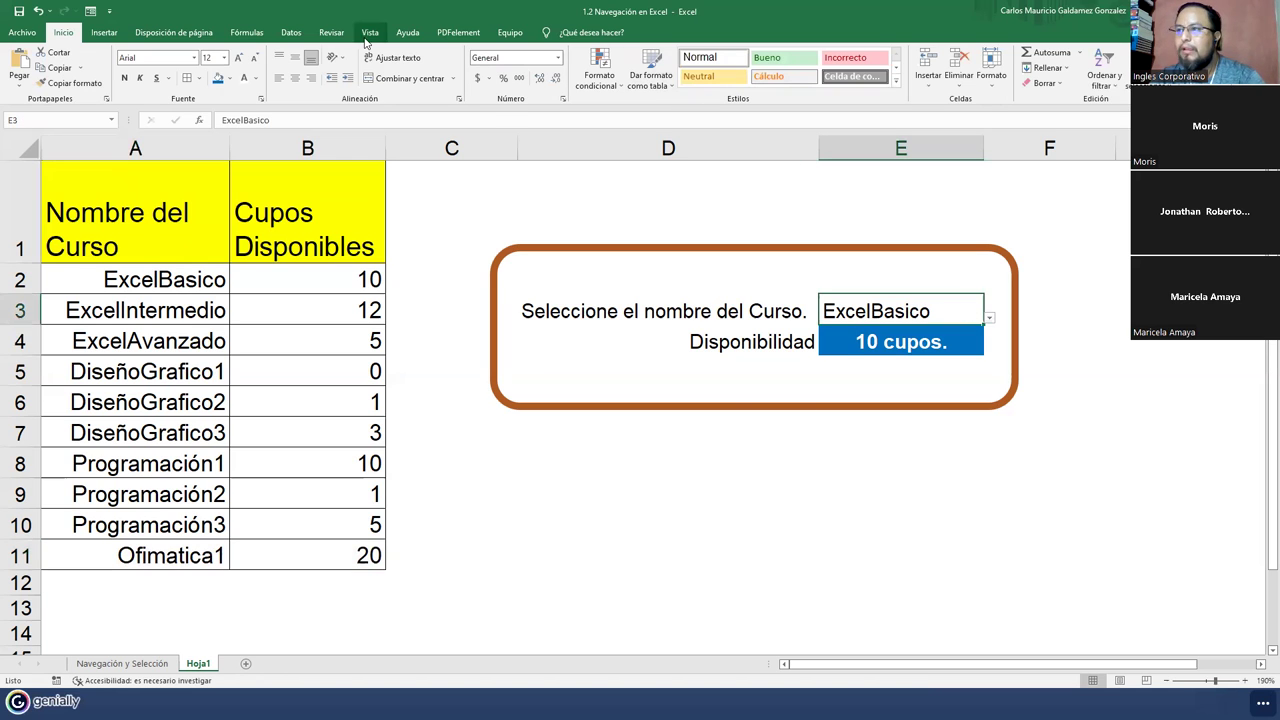
click(293, 36)
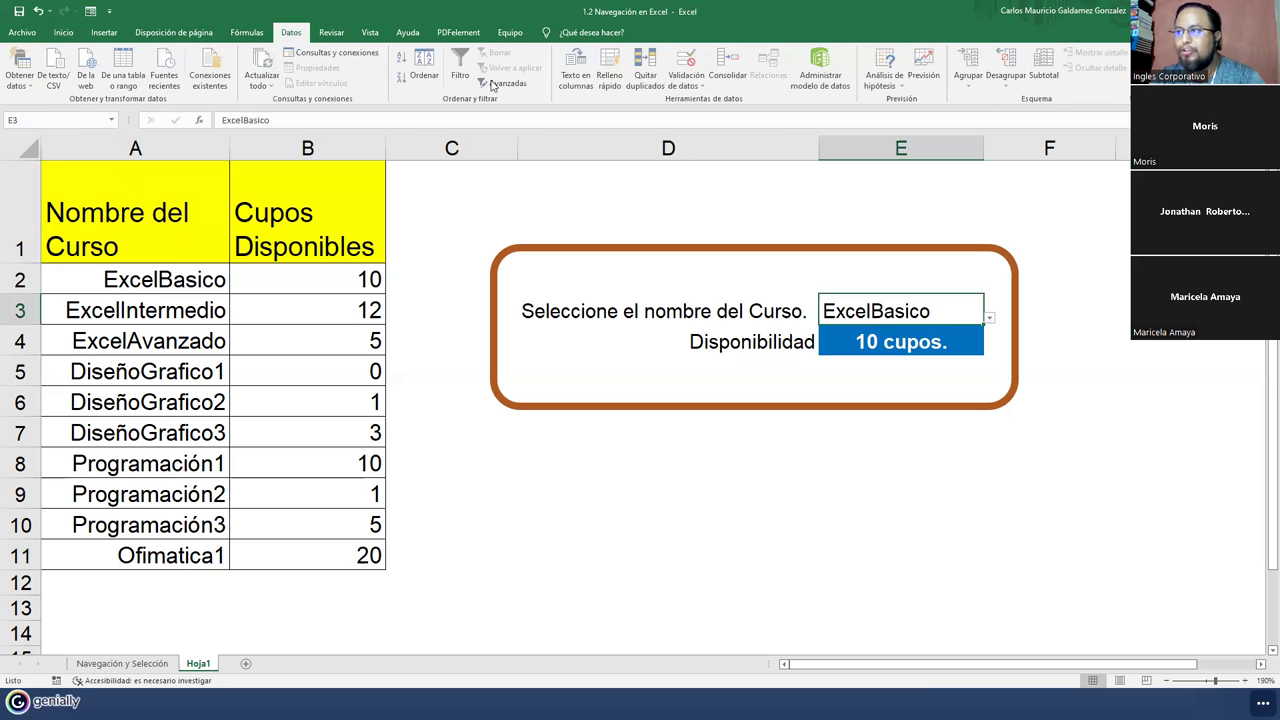
click(686, 86)
click(700, 104)
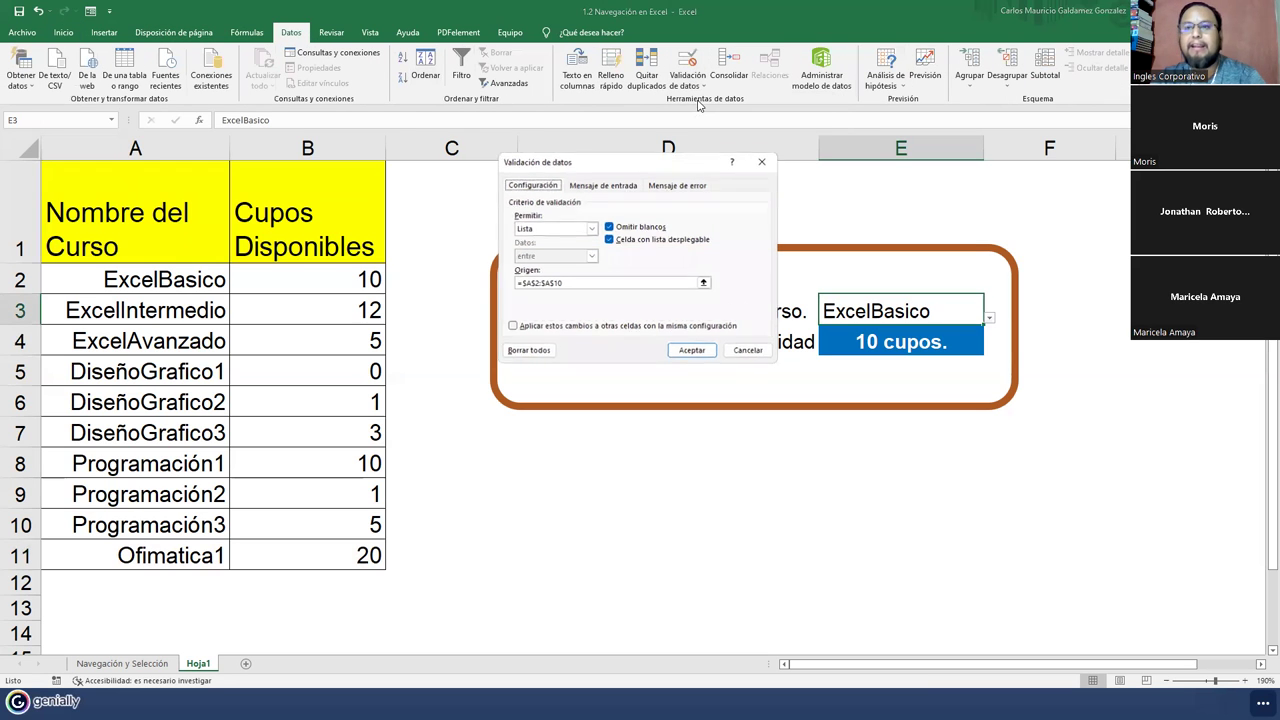
click(566, 282)
key(BackSpace)
text(1)
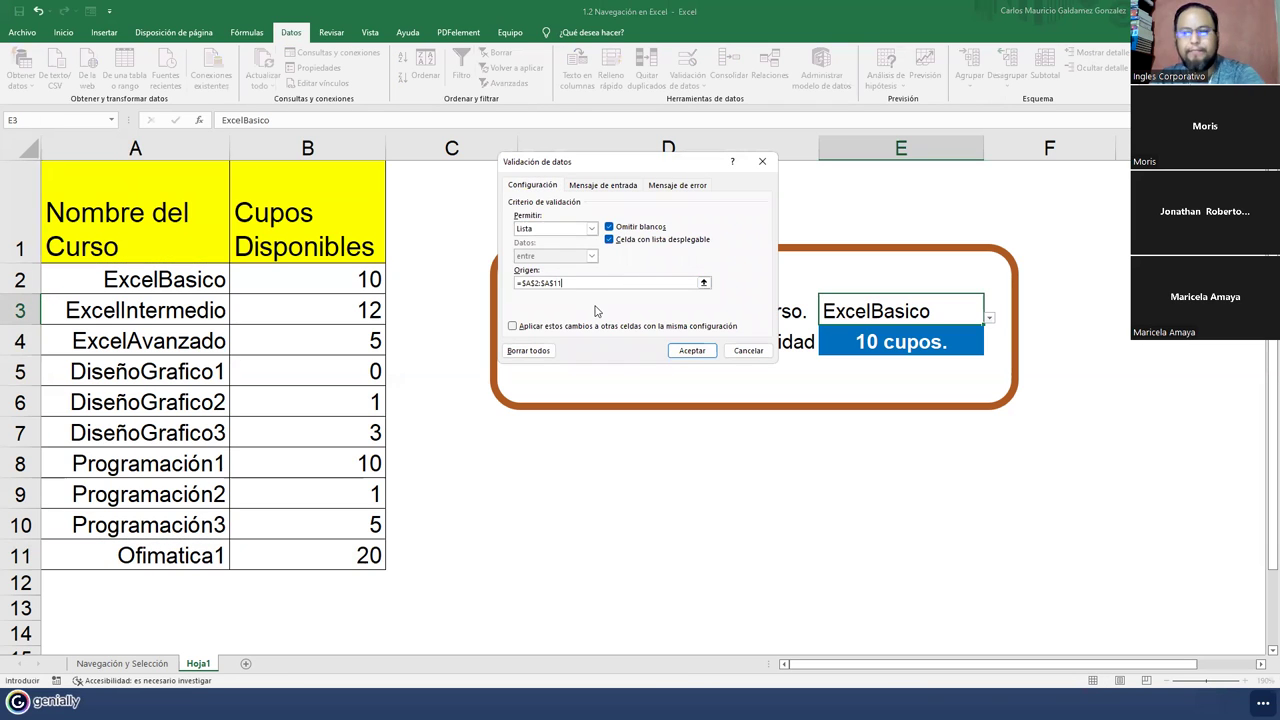
click(676, 351)
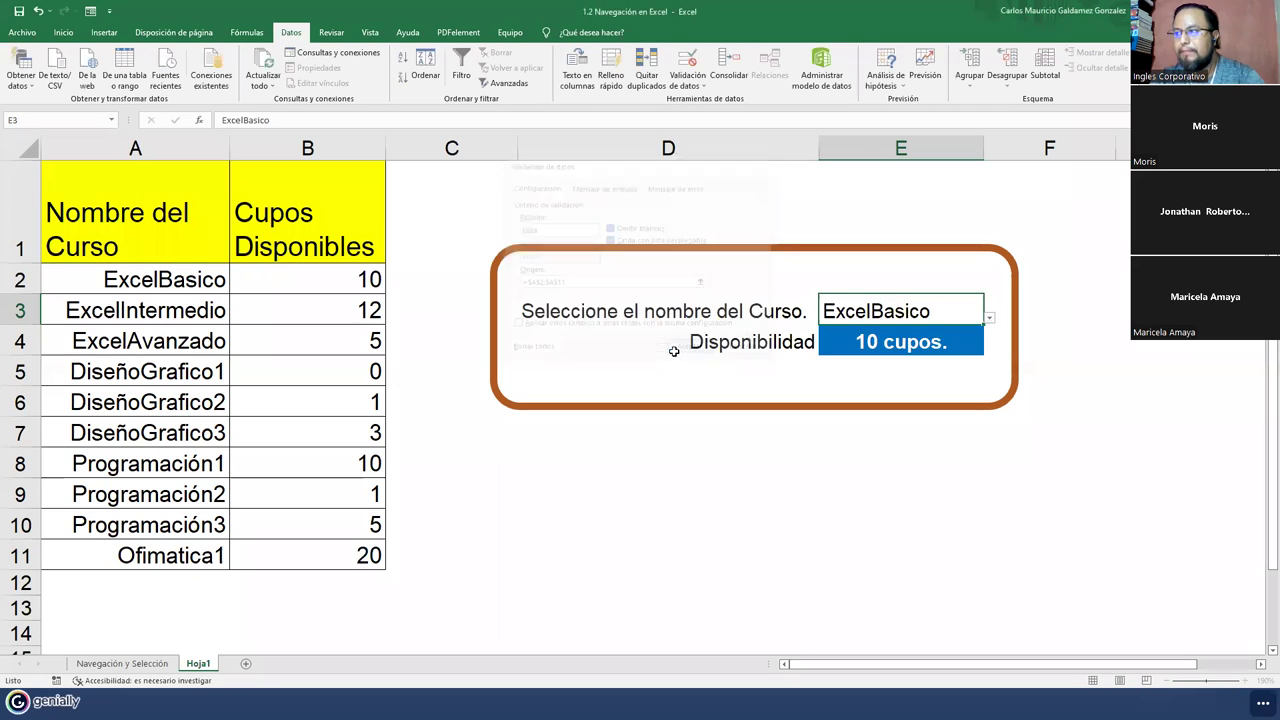
Choose Ofimatica1 as the course in E3 and center the cell's content horizontally
click(989, 318)
scroll(975, 400, down, 1)
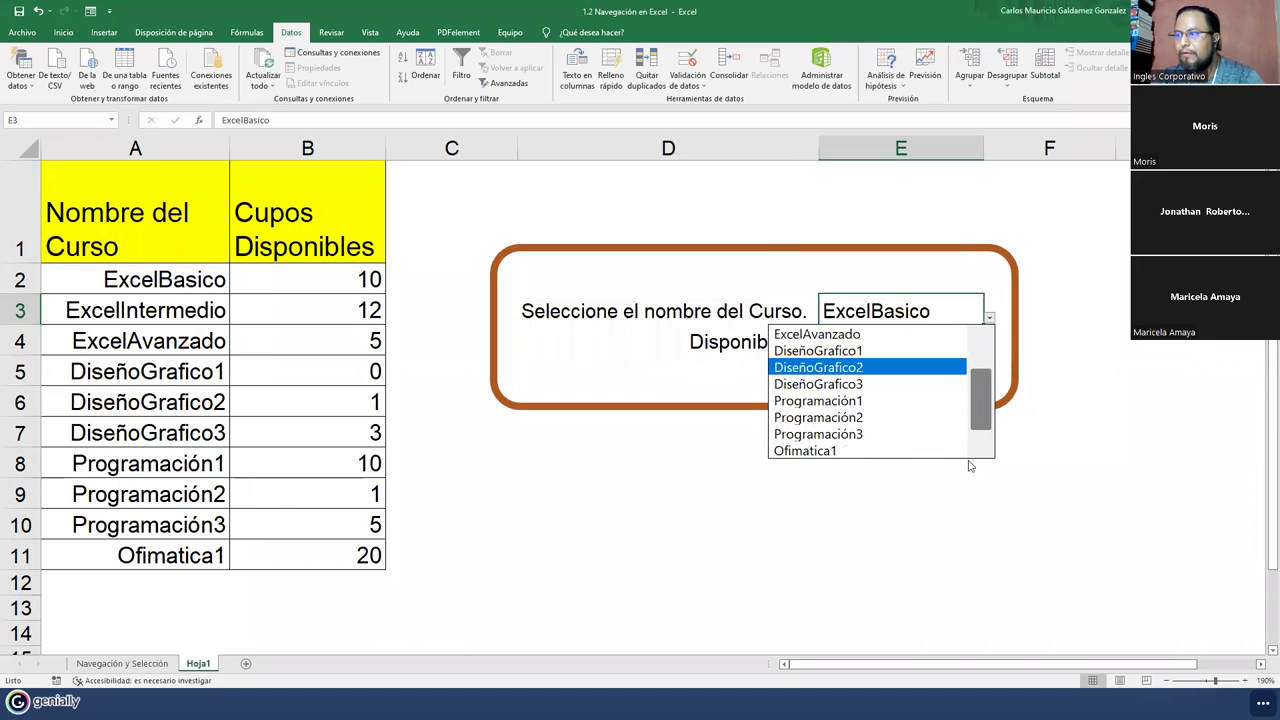
click(820, 451)
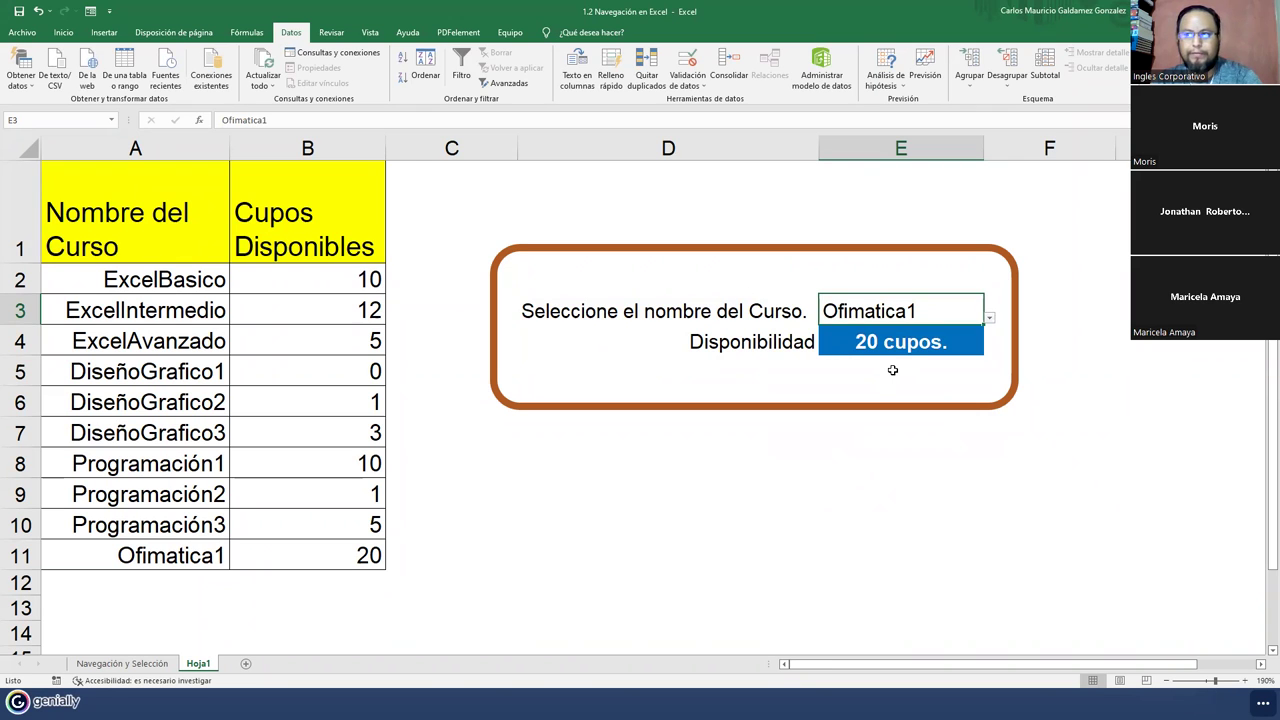
click(63, 32)
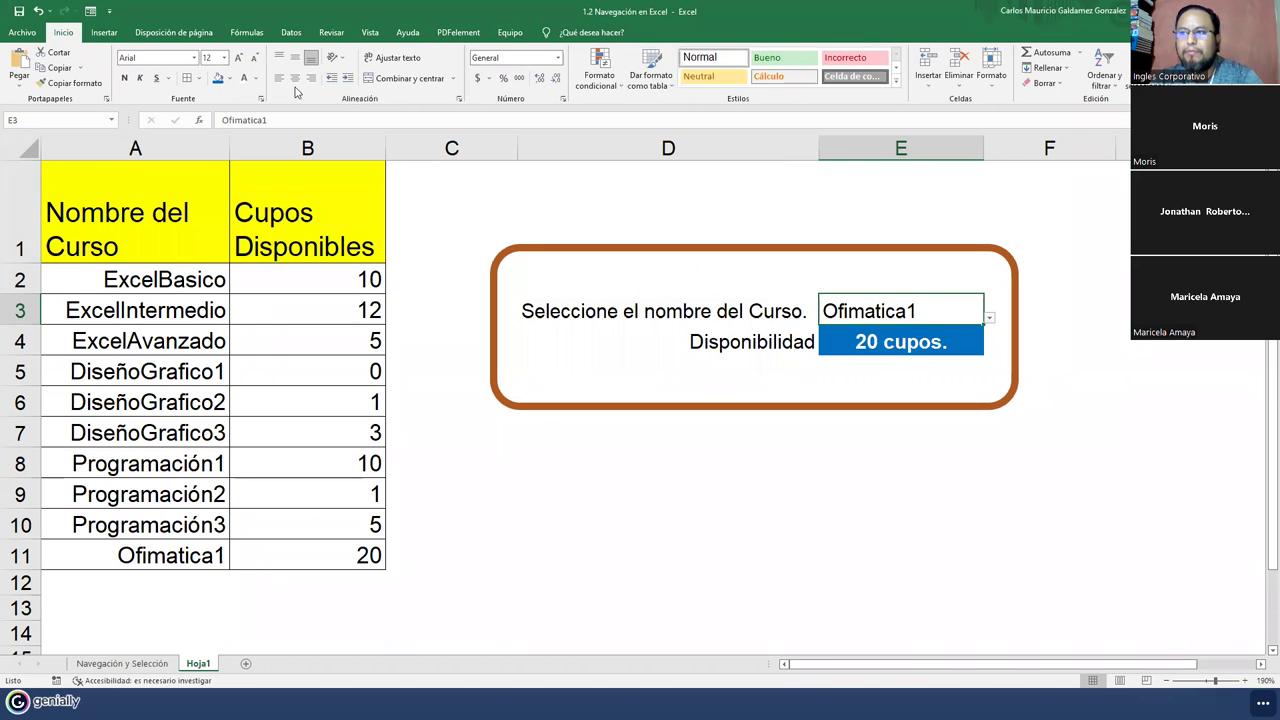
click(295, 78)
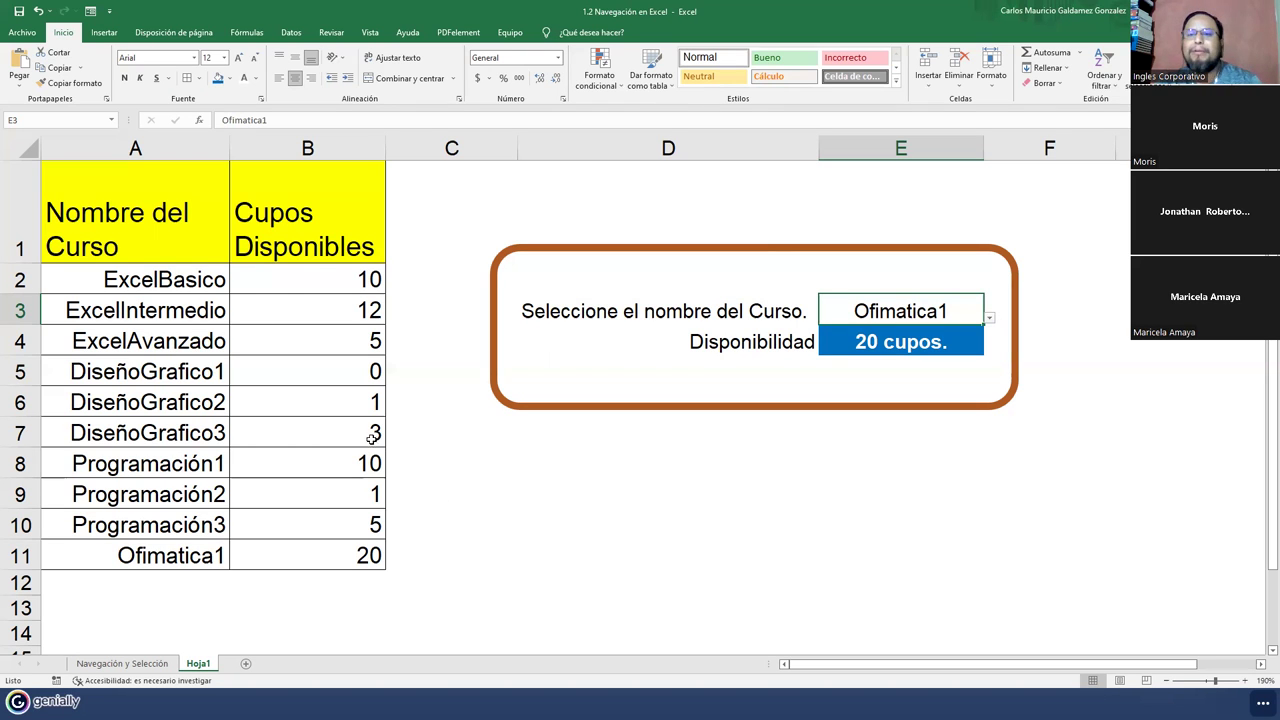
Review the seat cells B2:B11 and check the names defined for B2 and B11
drag(284, 281, 311, 557)
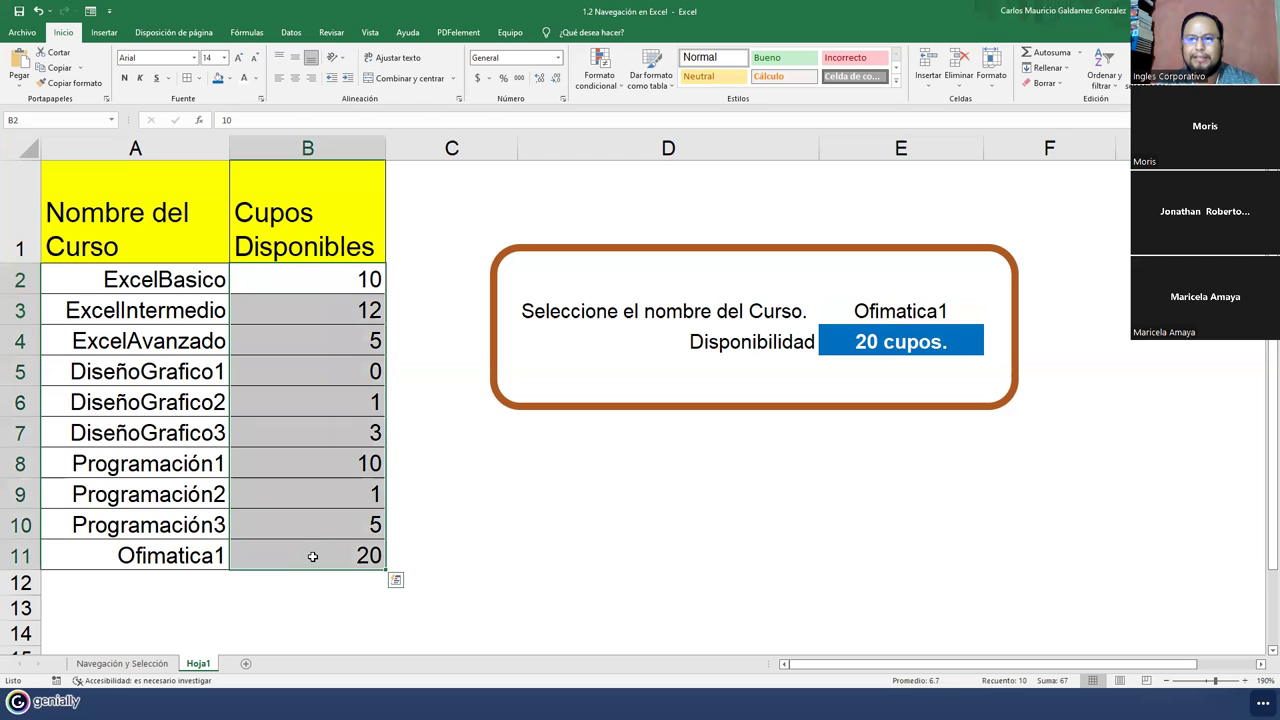
click(312, 556)
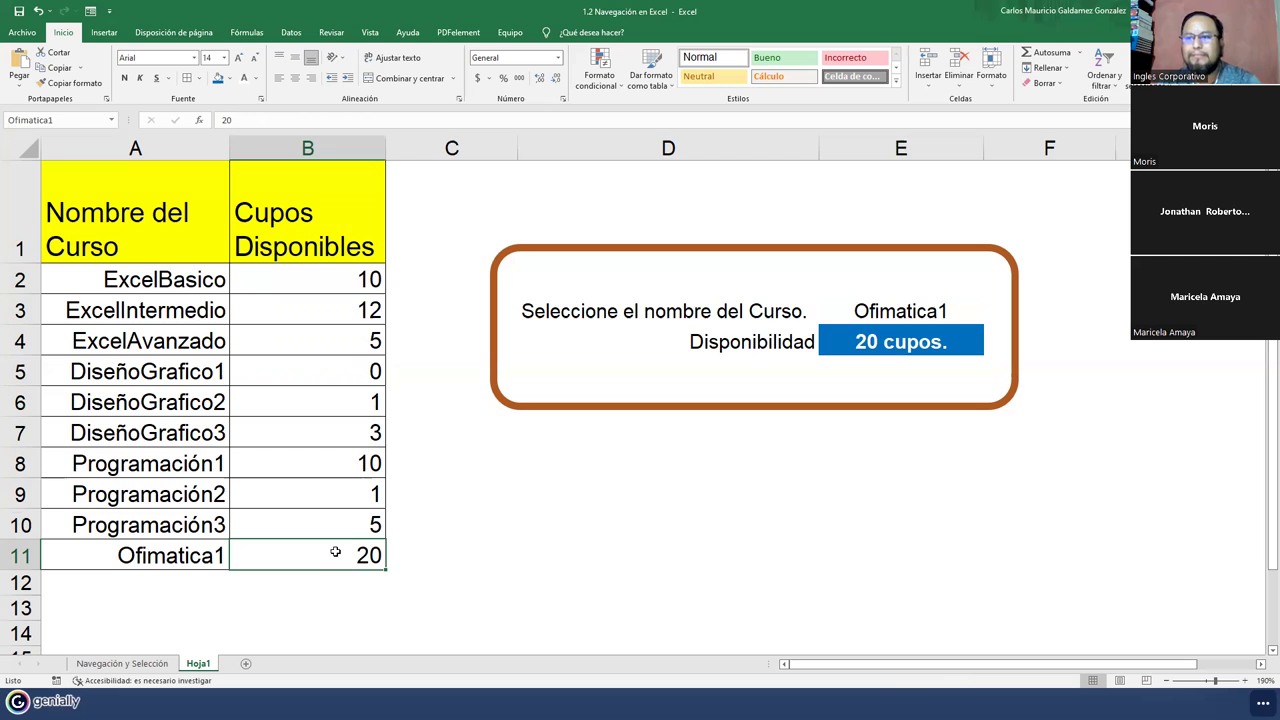
click(258, 280)
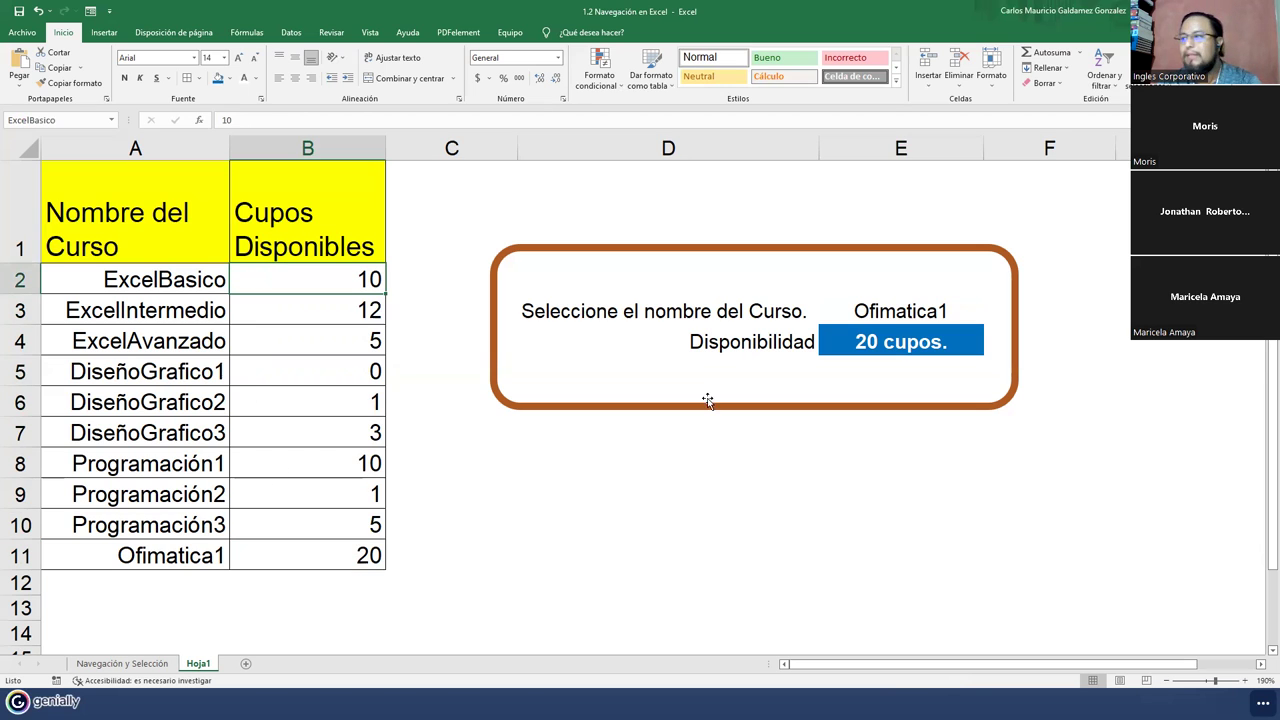
click(294, 590)
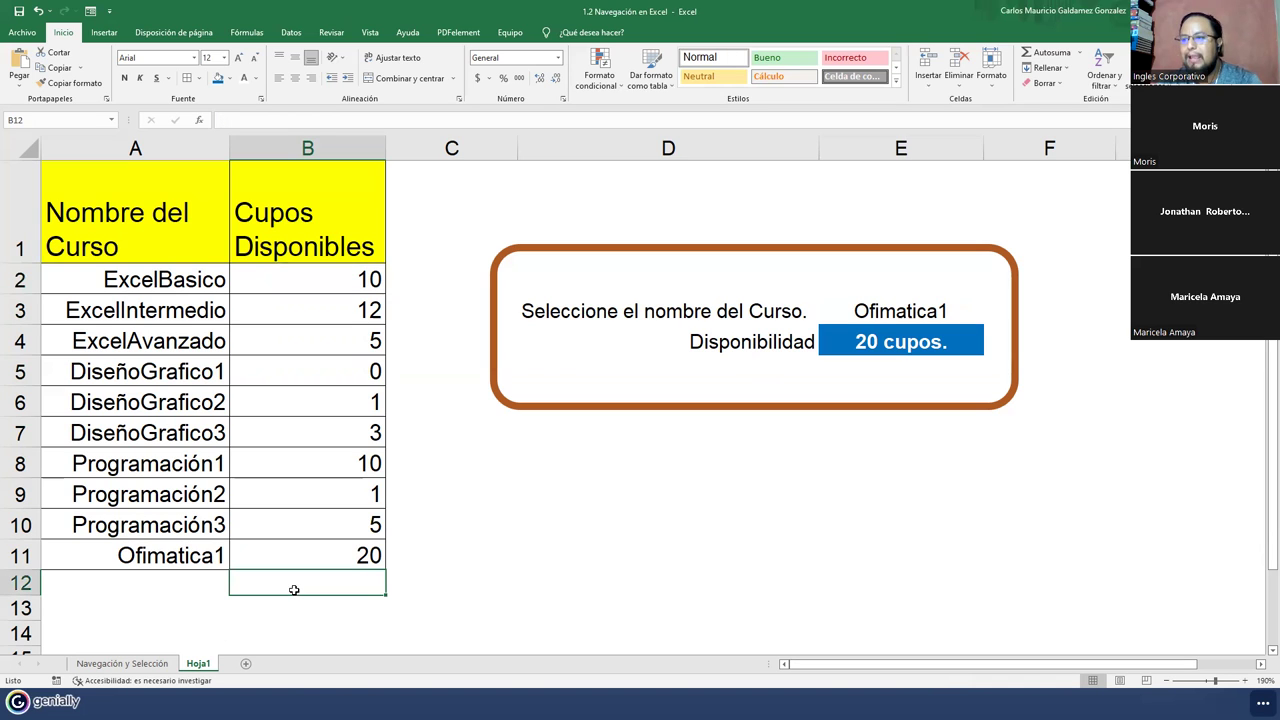
click(287, 555)
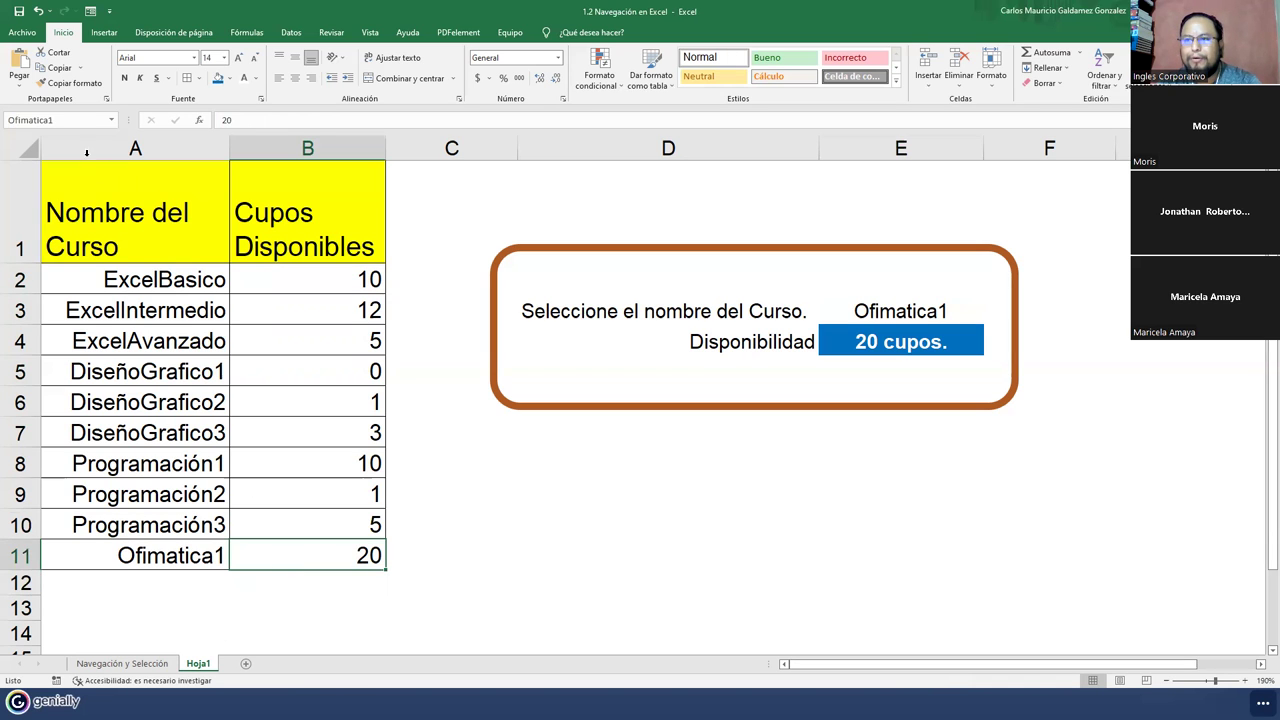
click(74, 124)
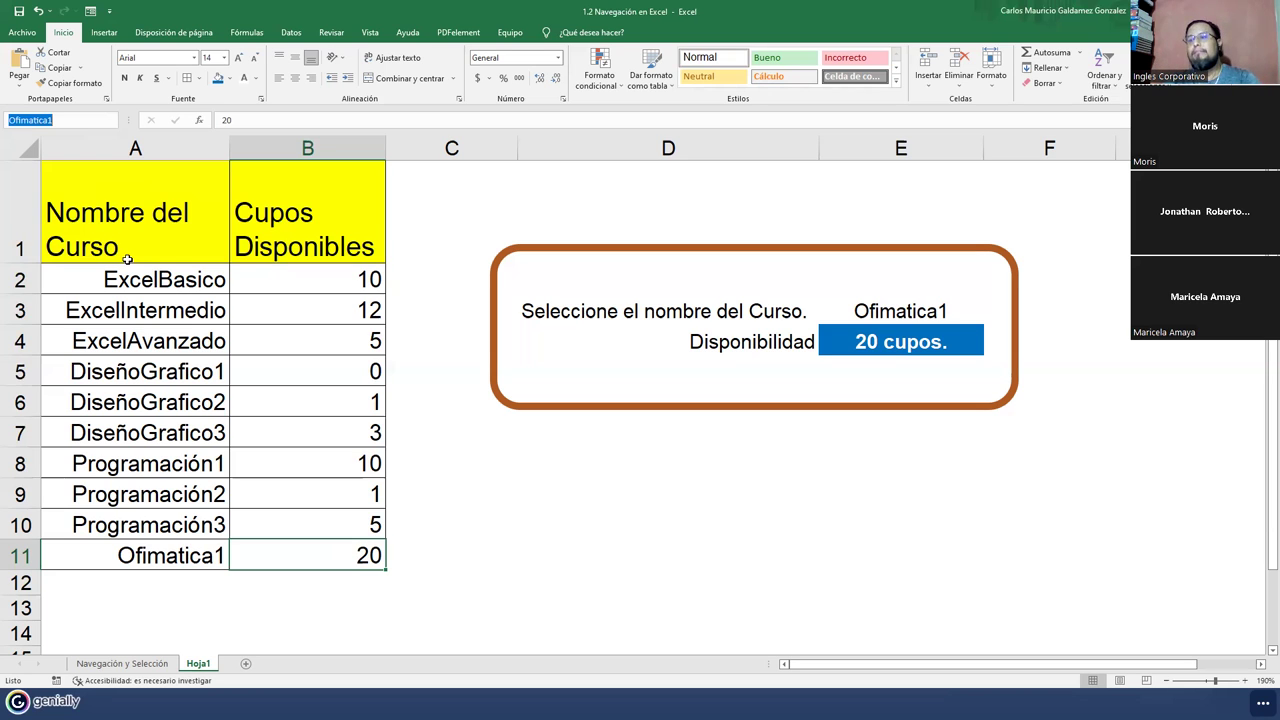
Total the available seats B2:B11 in cell B12 with AutoSum and reselect that cell
click(304, 583)
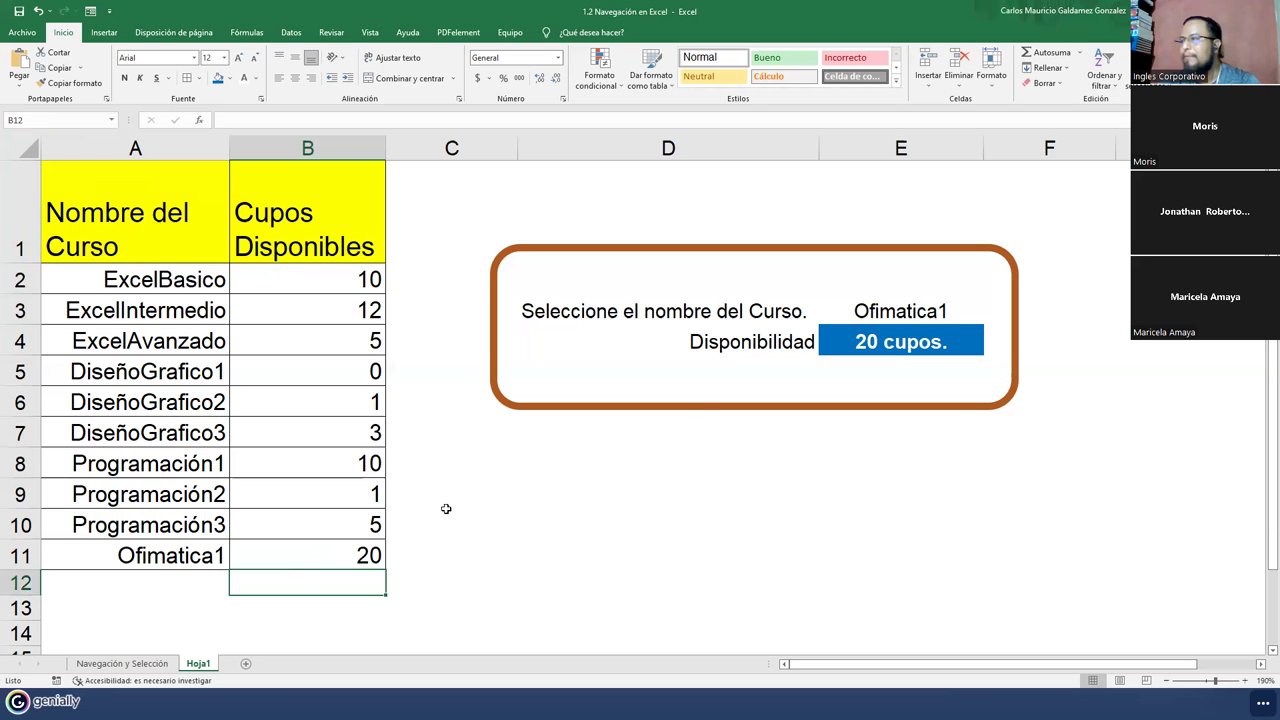
click(1047, 55)
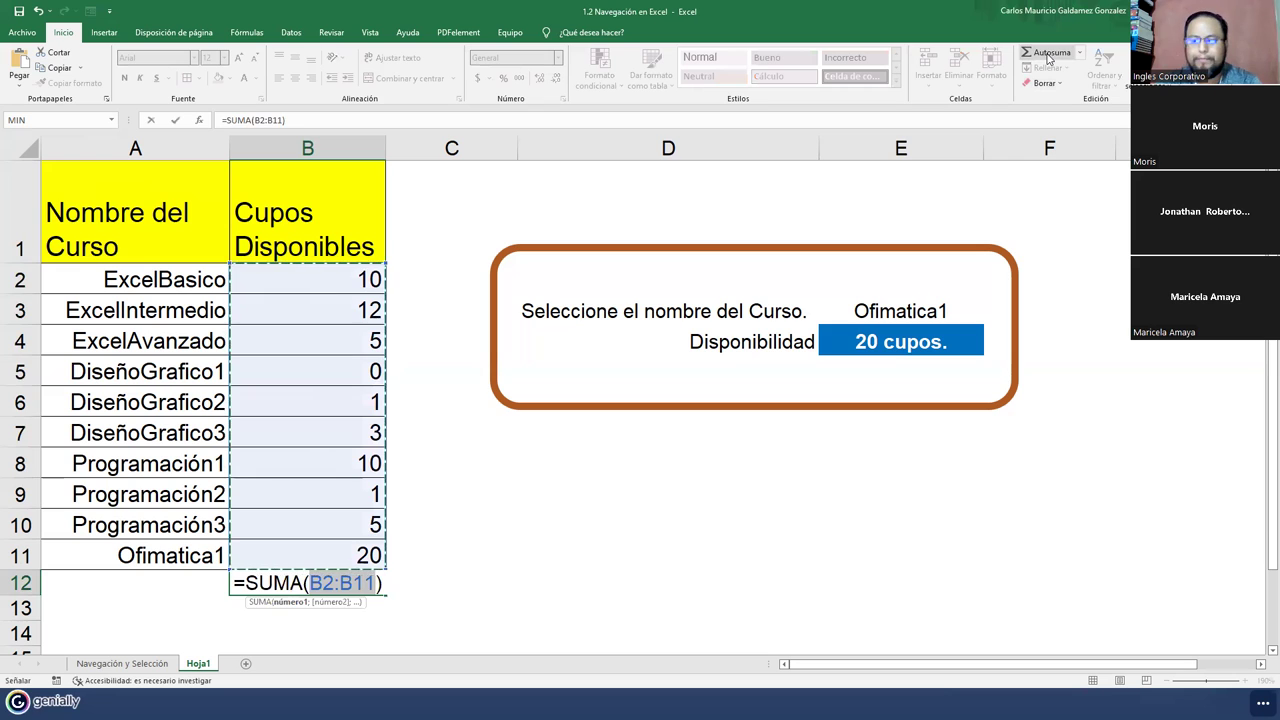
key(Return)
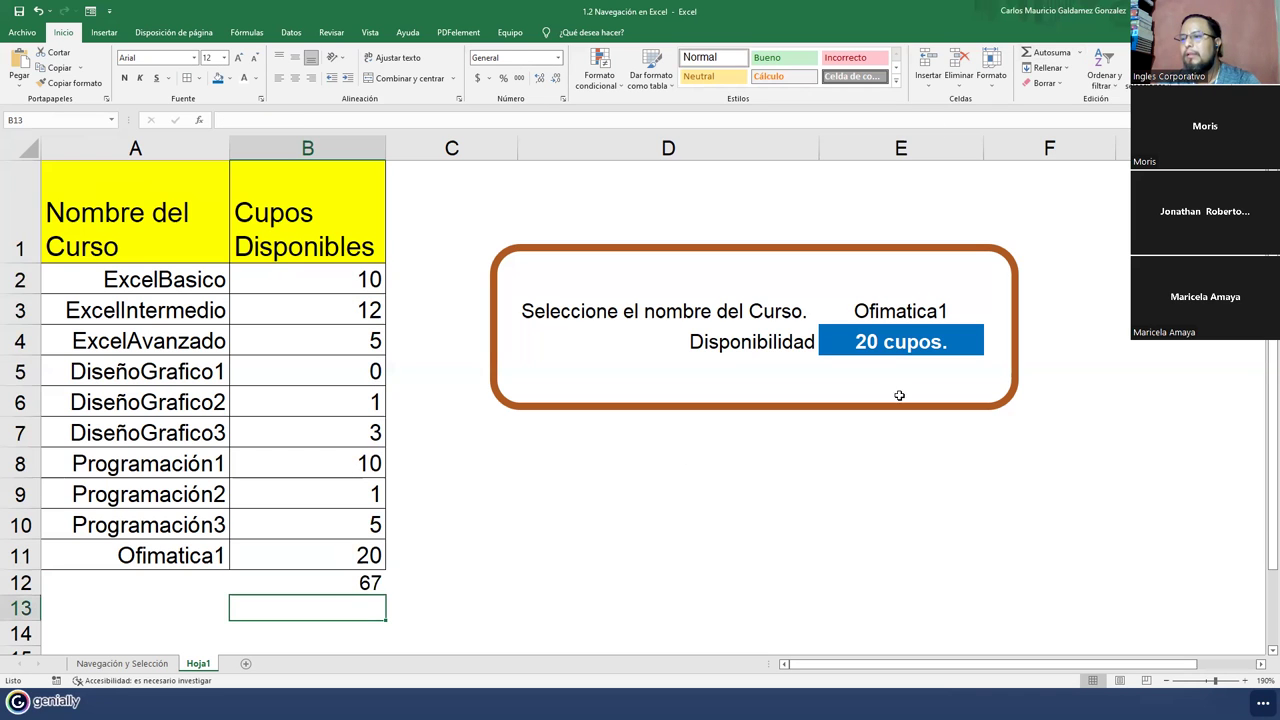
click(315, 581)
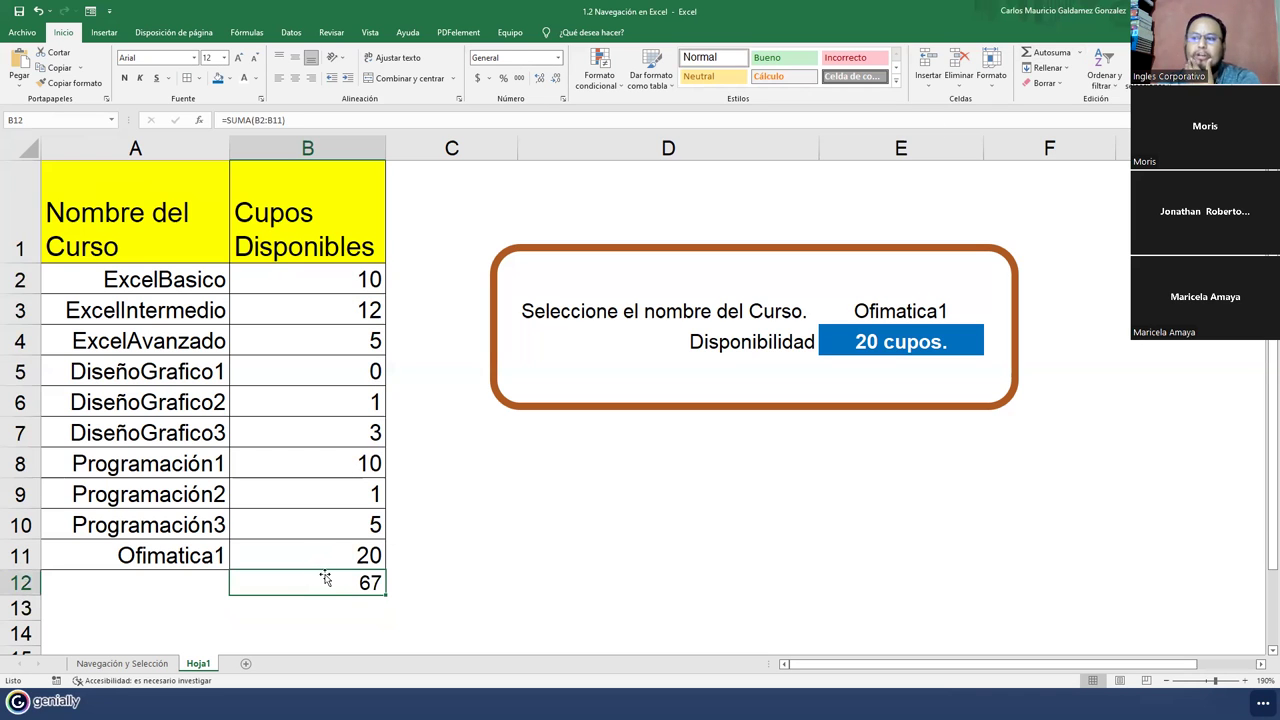
text(TOTLA)
key(BackSpace)
key(BackSpace)
key(Escape)
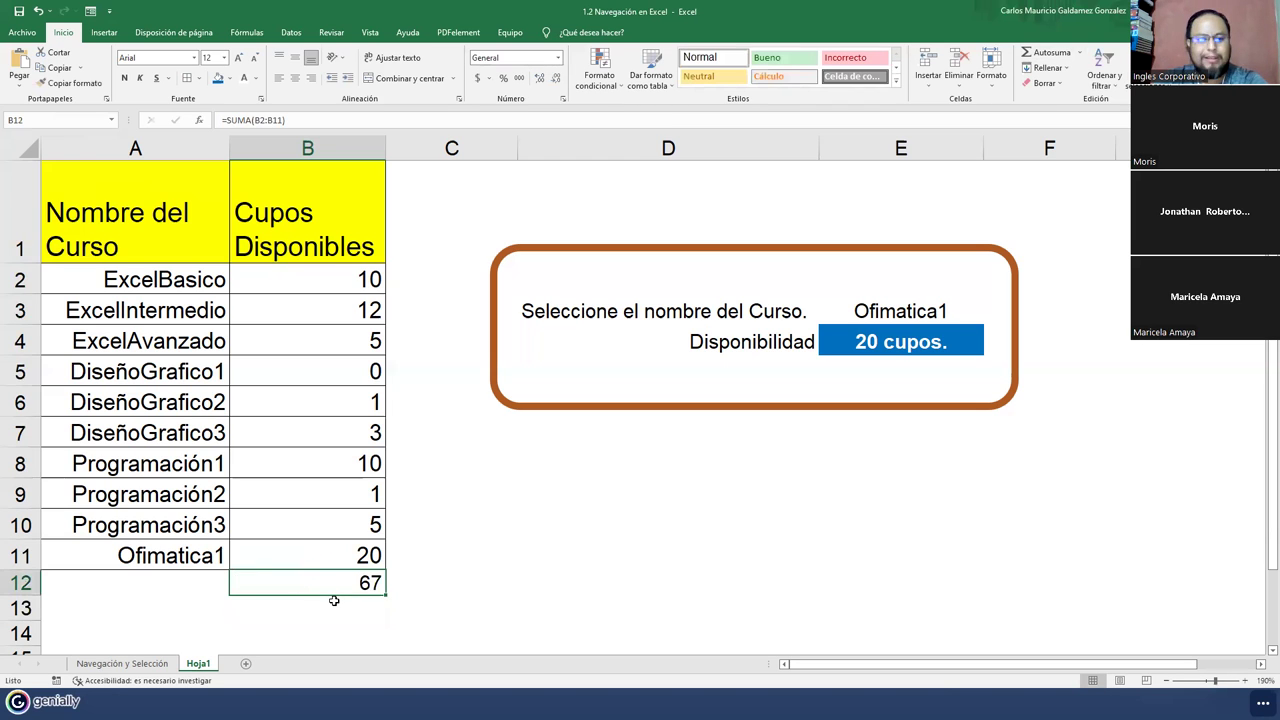
Define the name TOTALCURSOS for the seat total in cell B12
click(53, 117)
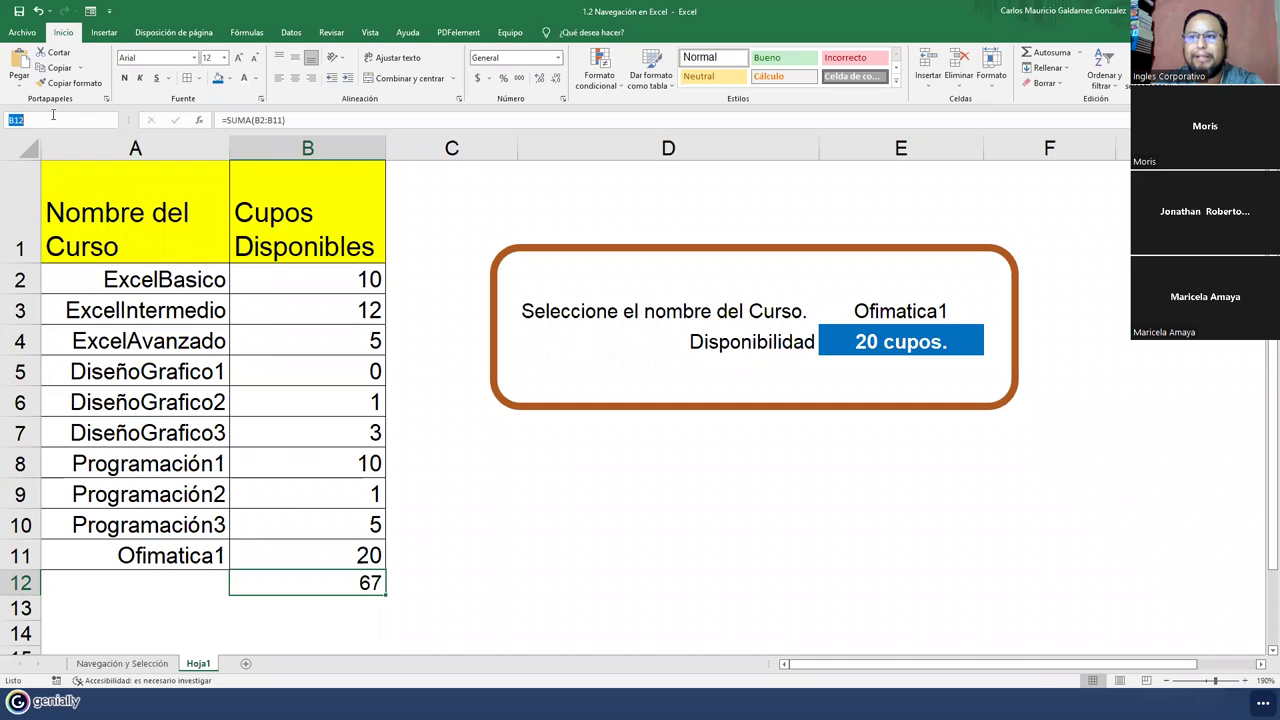
text(TOTALCURSOS)
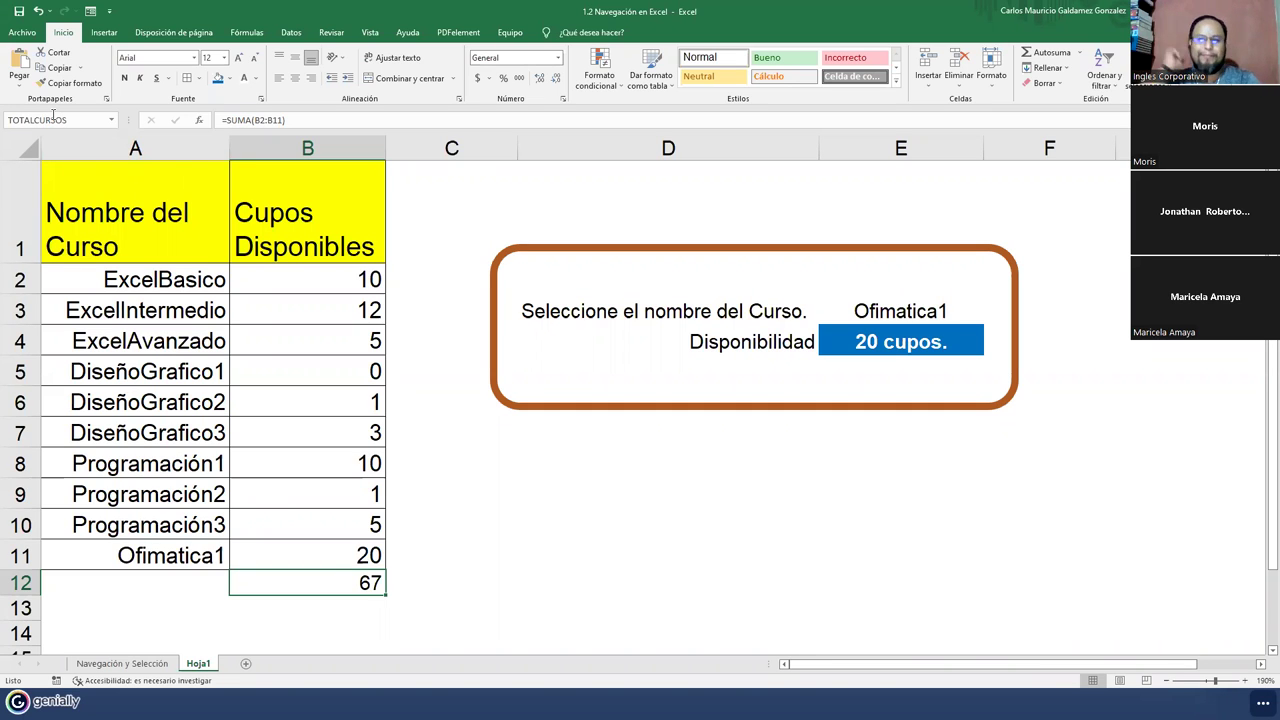
Label the total row by entering TOTALCURSOS in cell A12
click(899, 313)
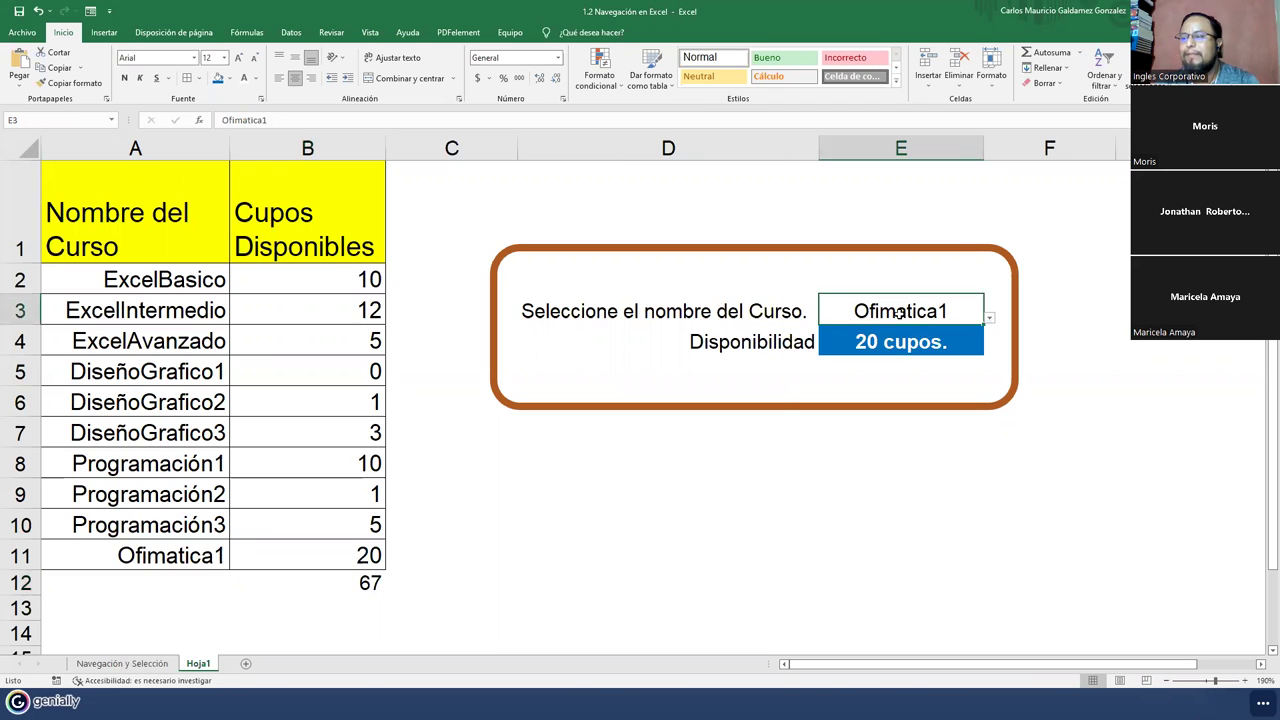
click(161, 577)
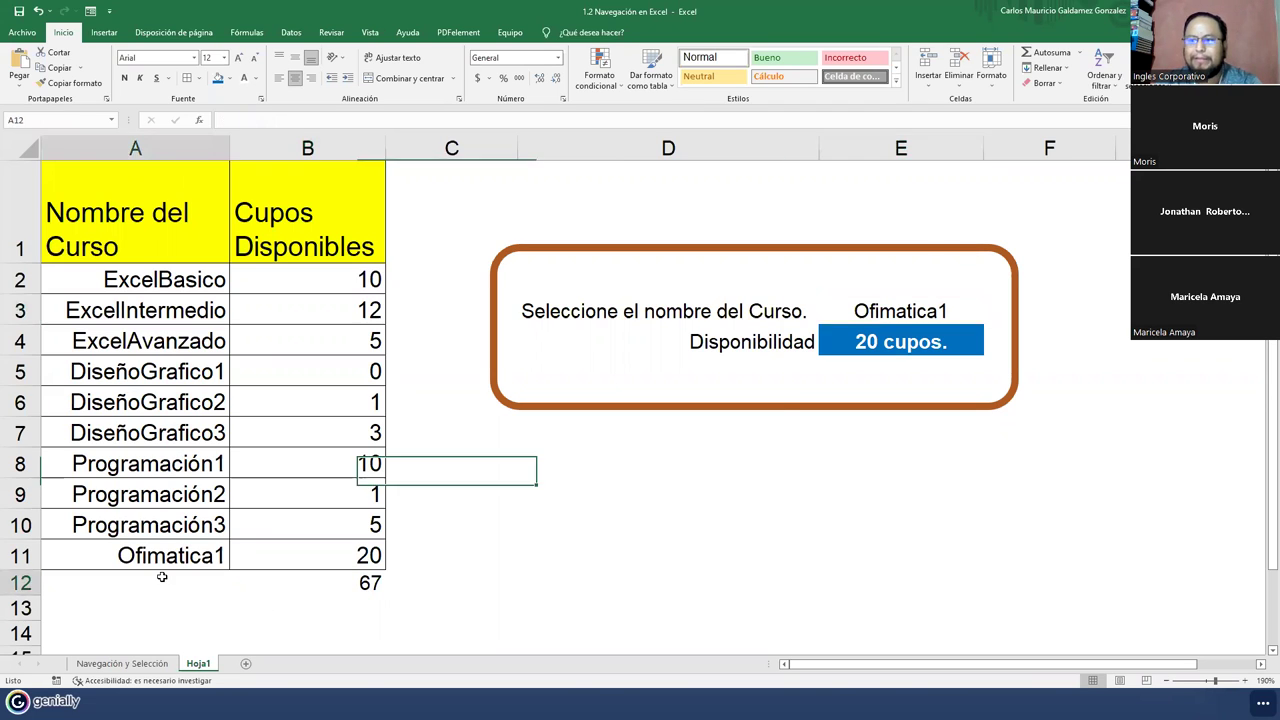
text(TOTA)
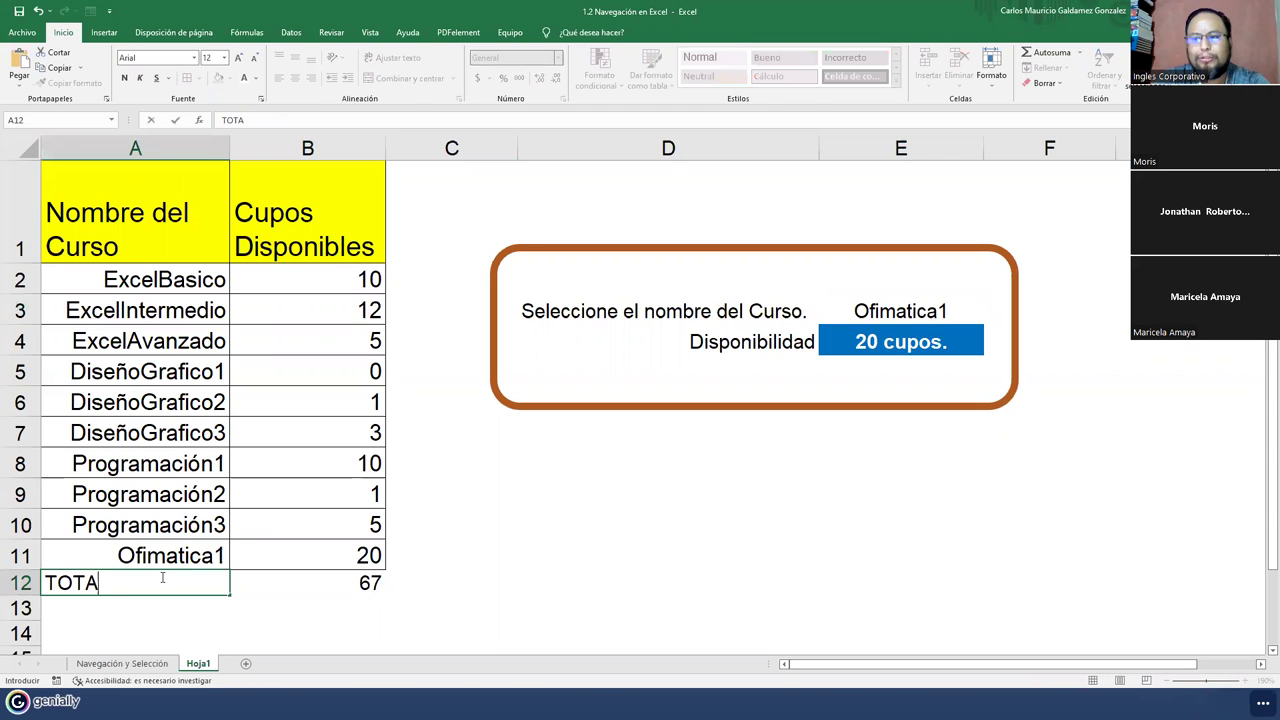
text(LCURSOS)
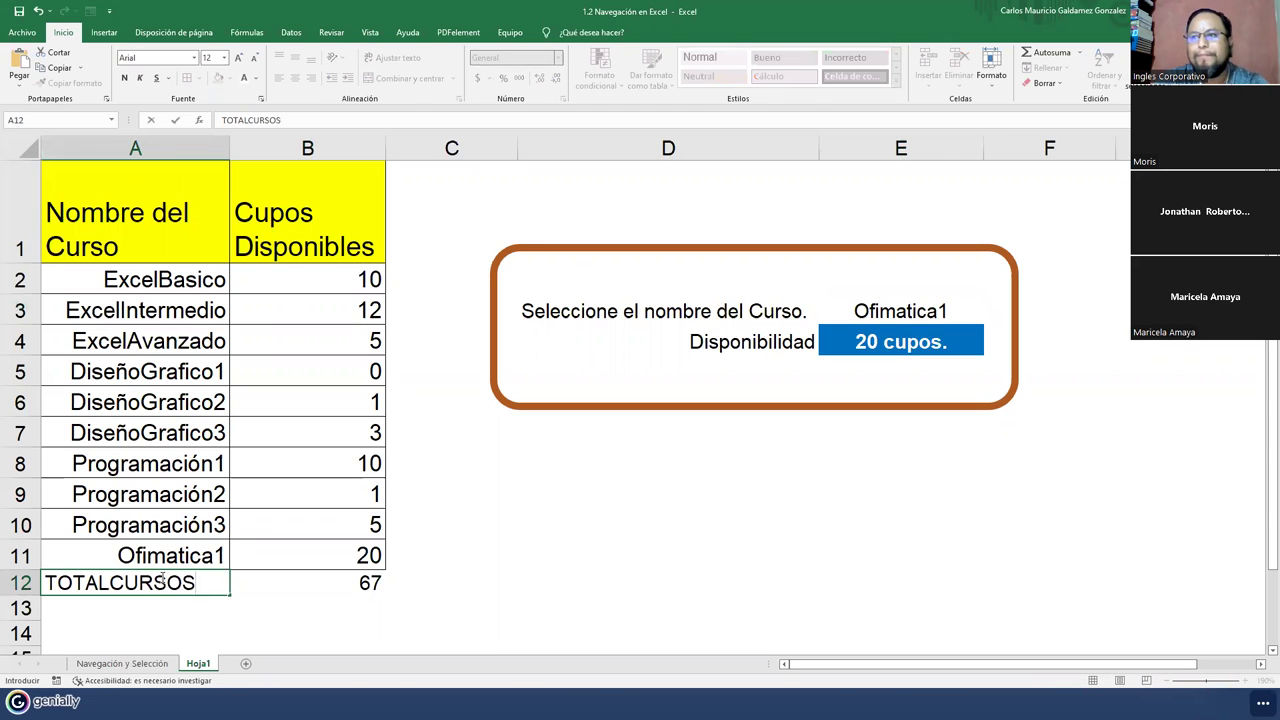
key(Tab)
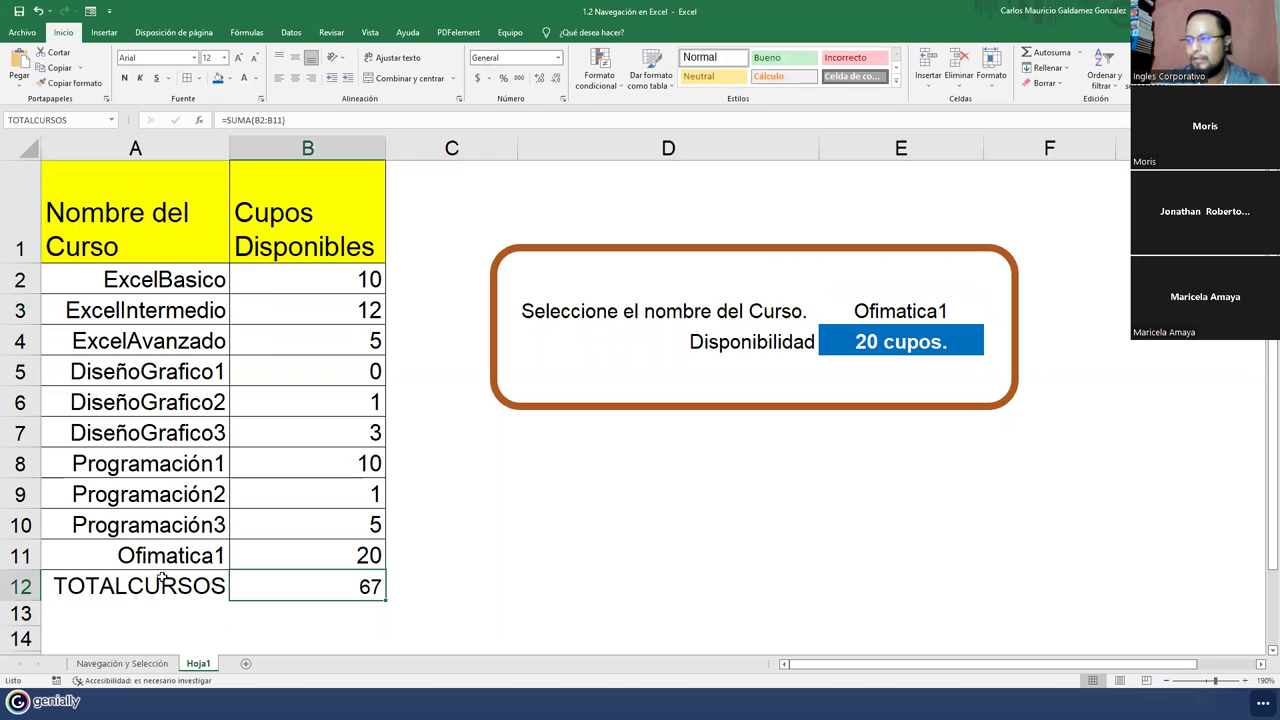
Extend the list validation source of E3 down to A12 and open the cell's course list
click(893, 304)
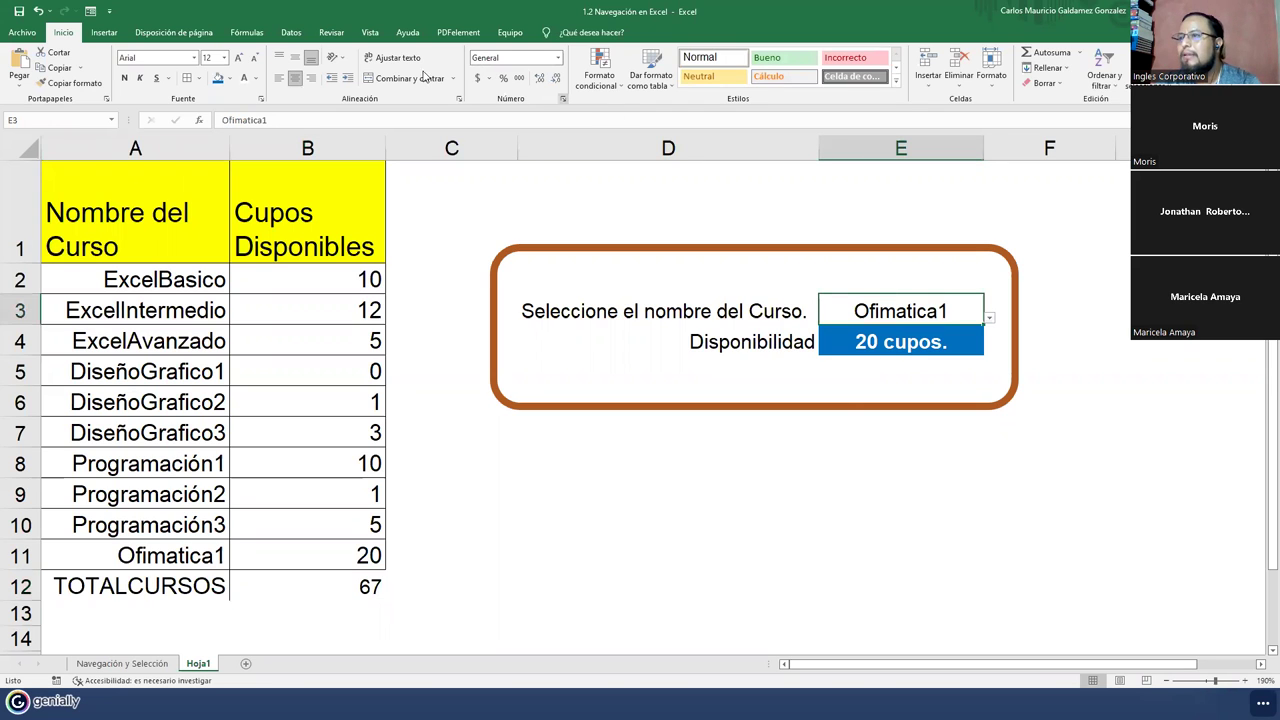
click(291, 32)
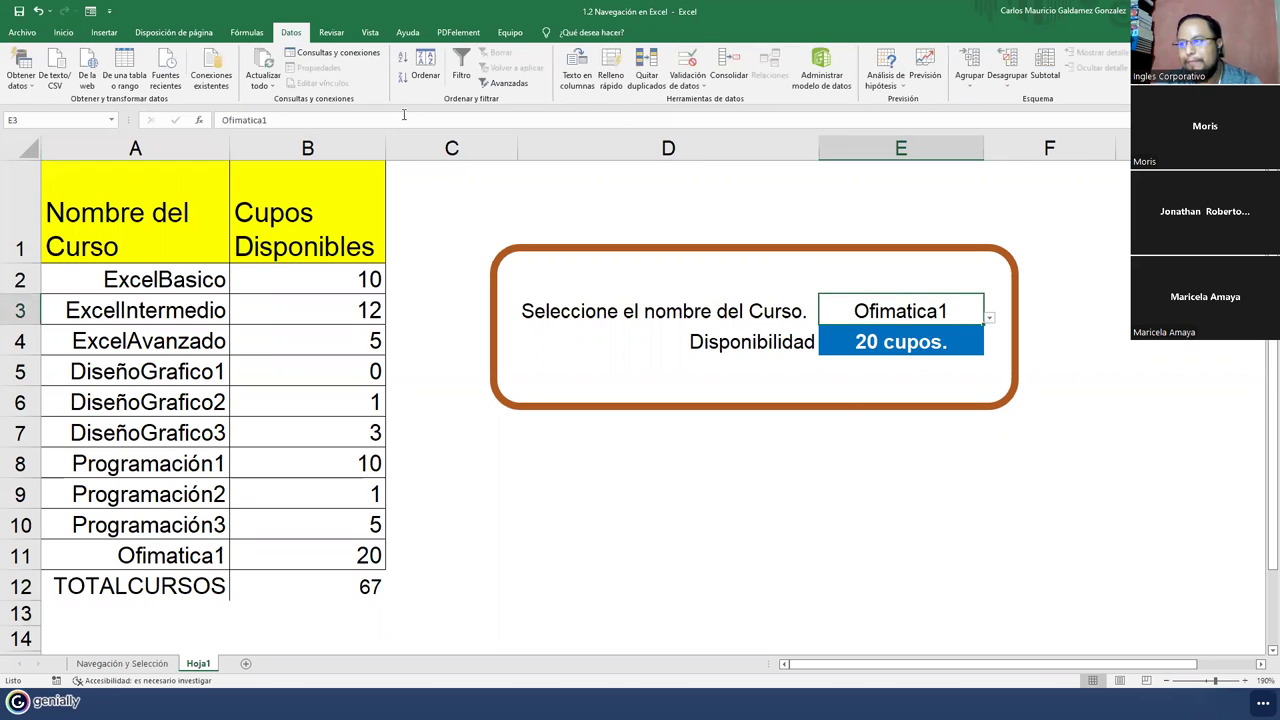
click(687, 60)
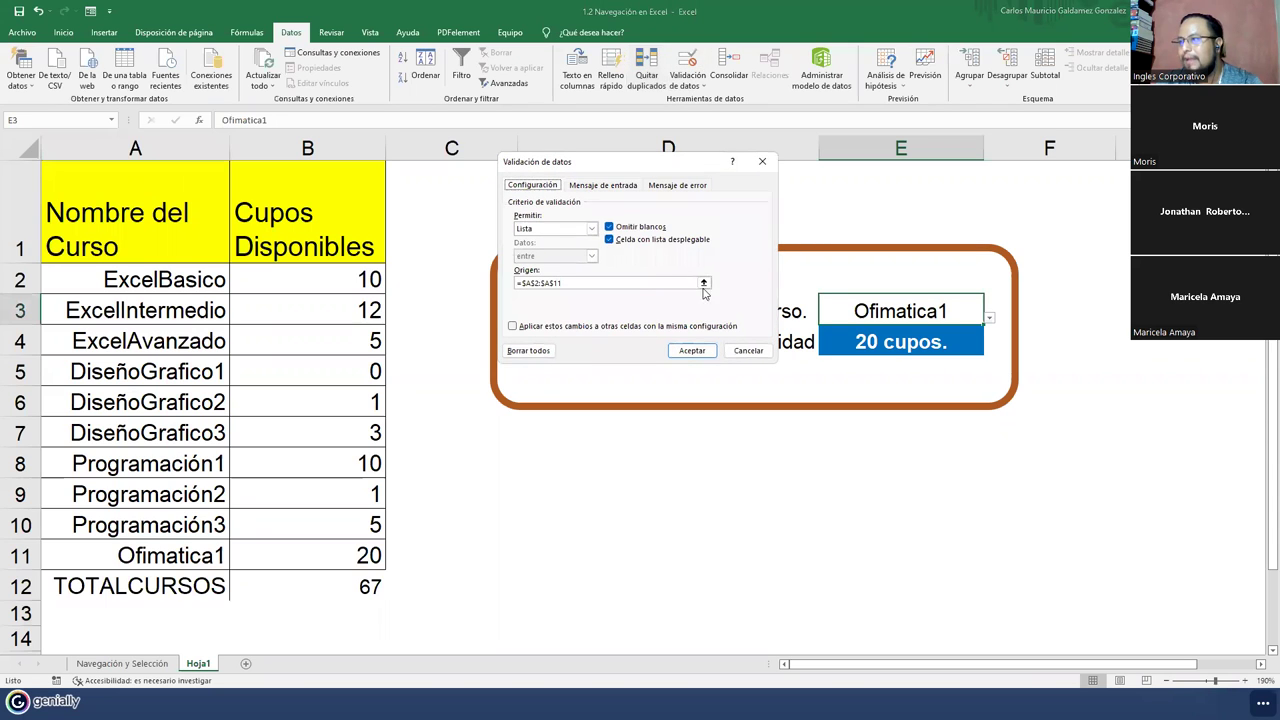
click(607, 284)
key(Return)
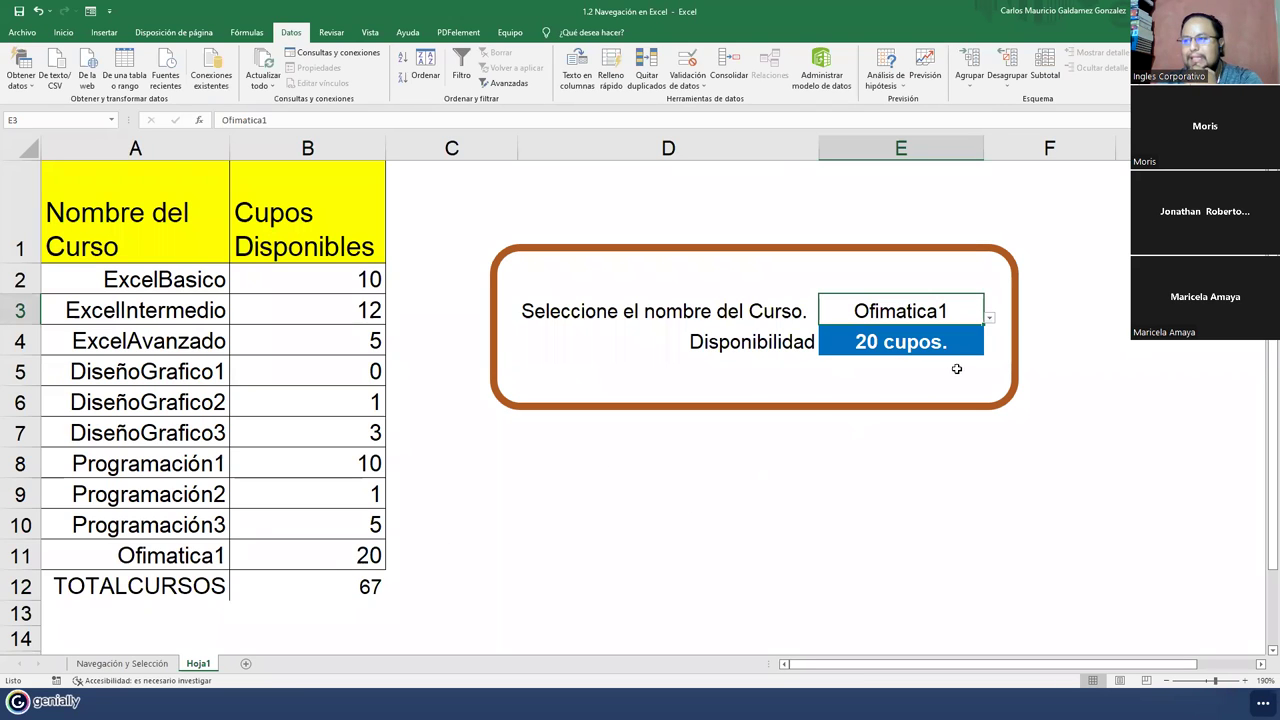
click(989, 319)
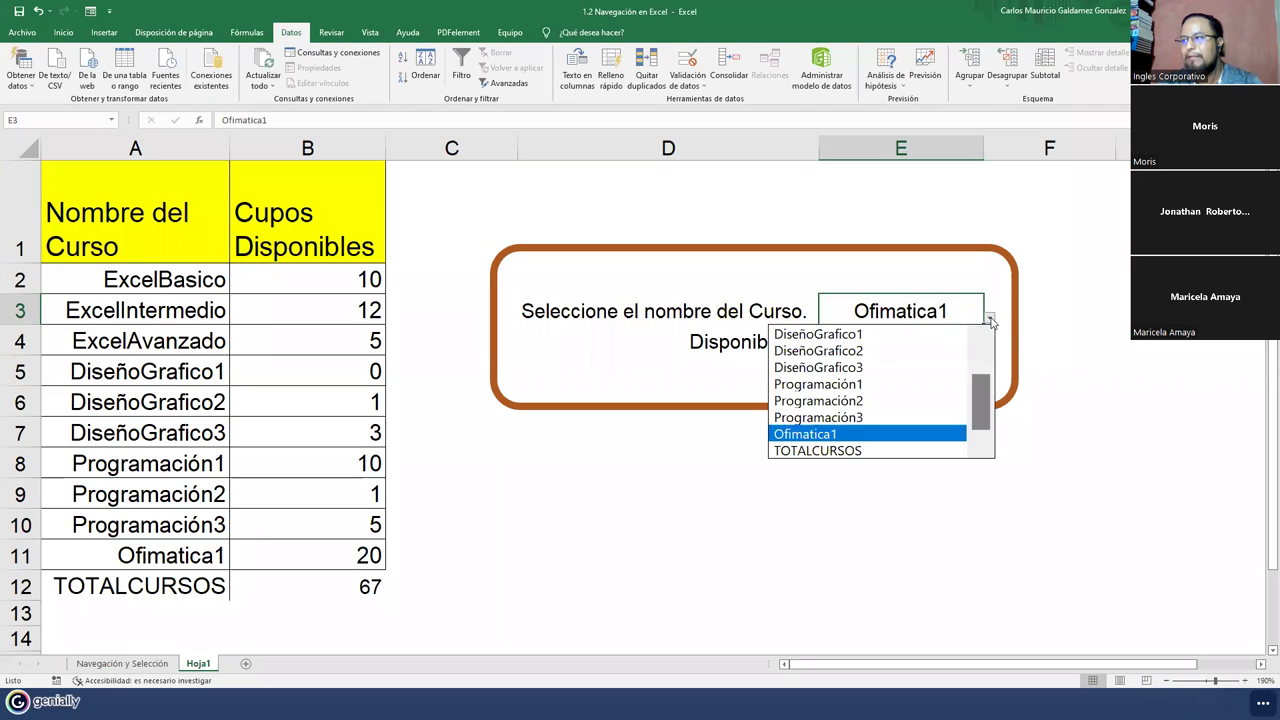
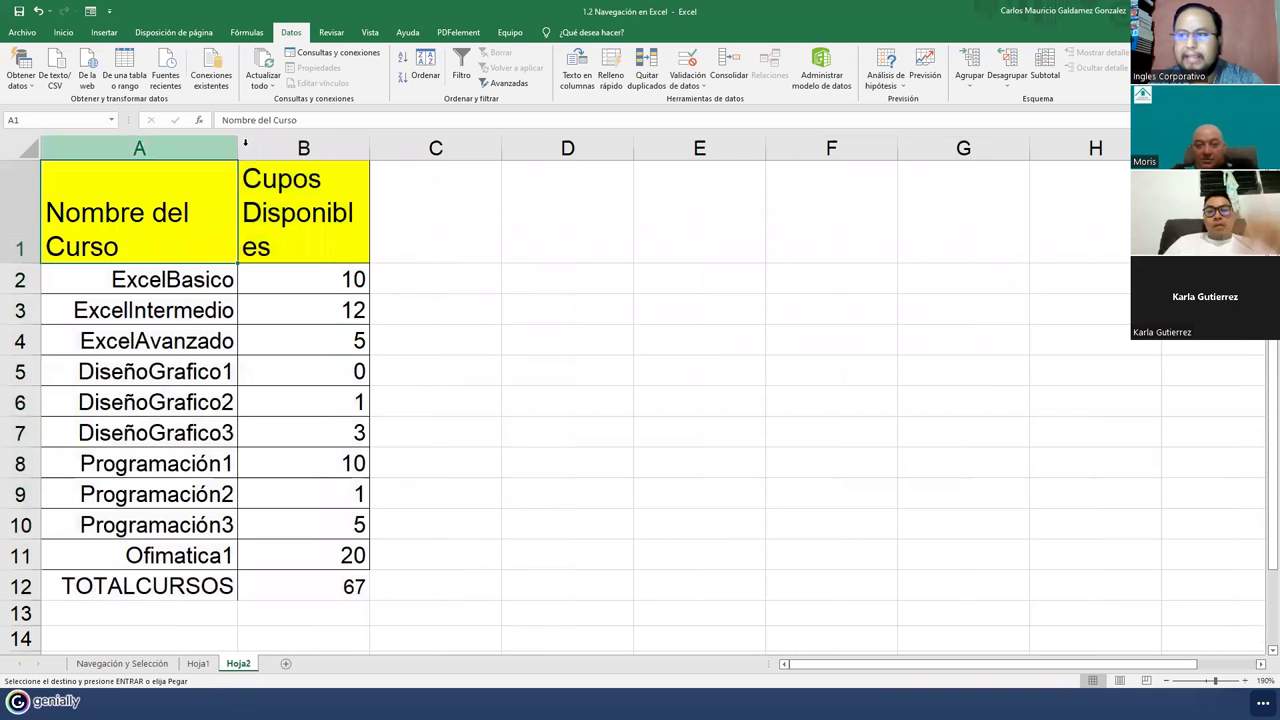
Insert an empty column before the Cupos Disponibles column on sheet Hoja2
right_click(258, 150)
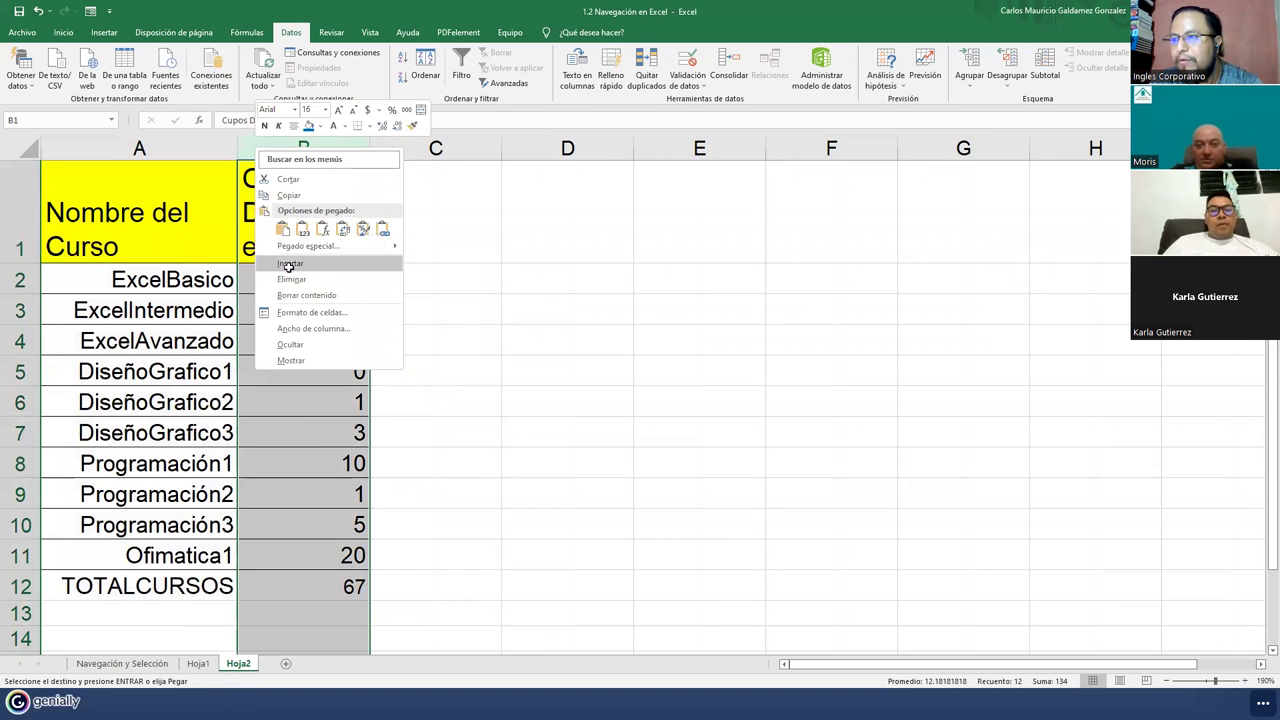
click(290, 265)
click(158, 280)
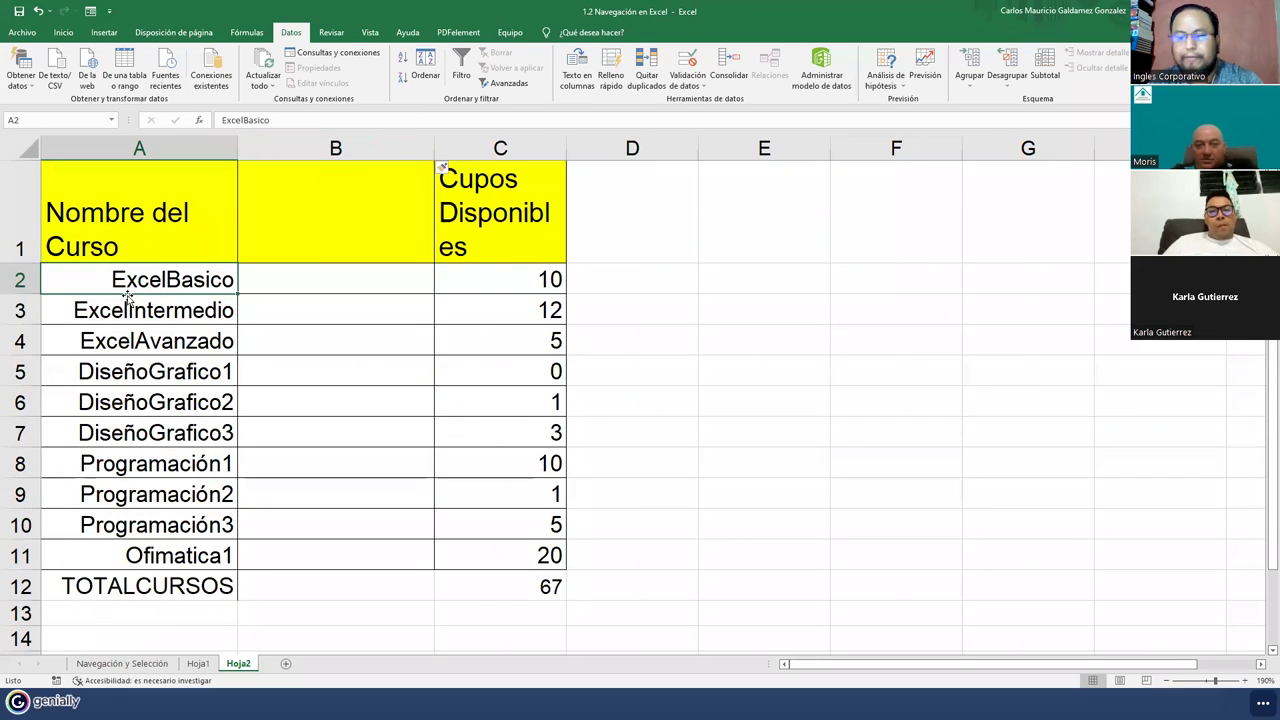
Replace the header in A1 with Categoria and enter Nivel as the header in B1
click(121, 233)
text(Categoria)
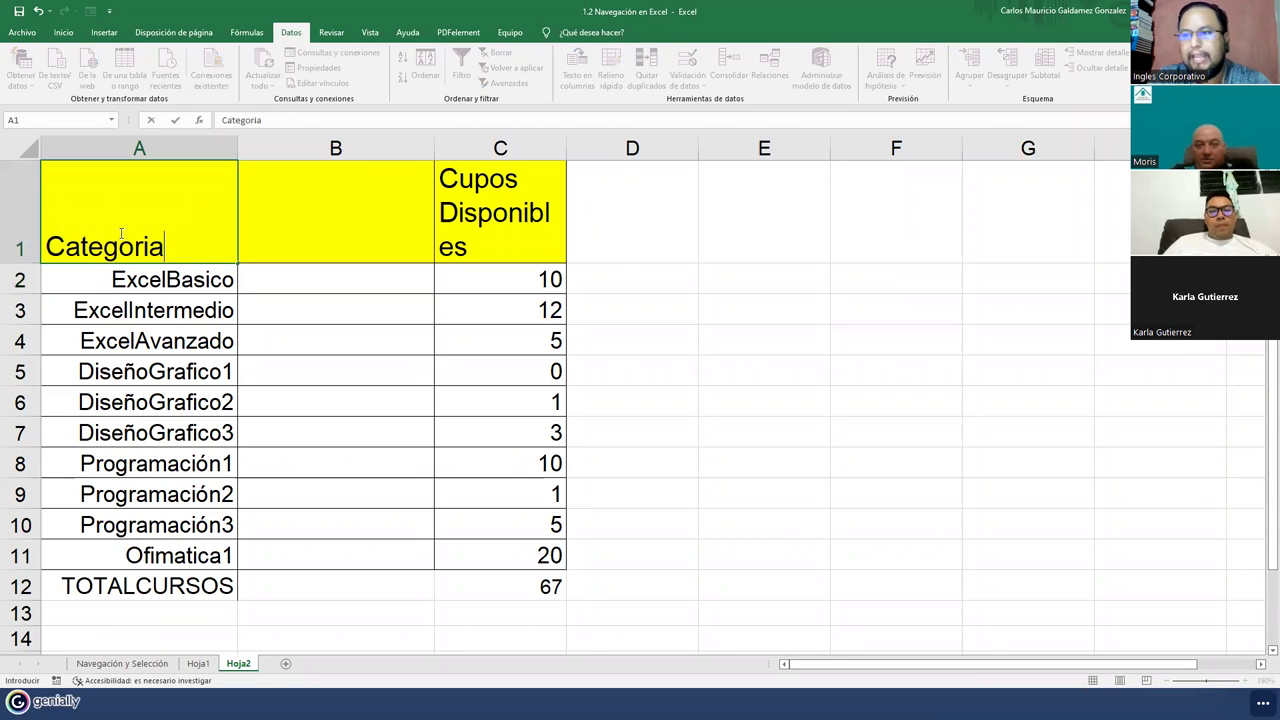
key(Tab)
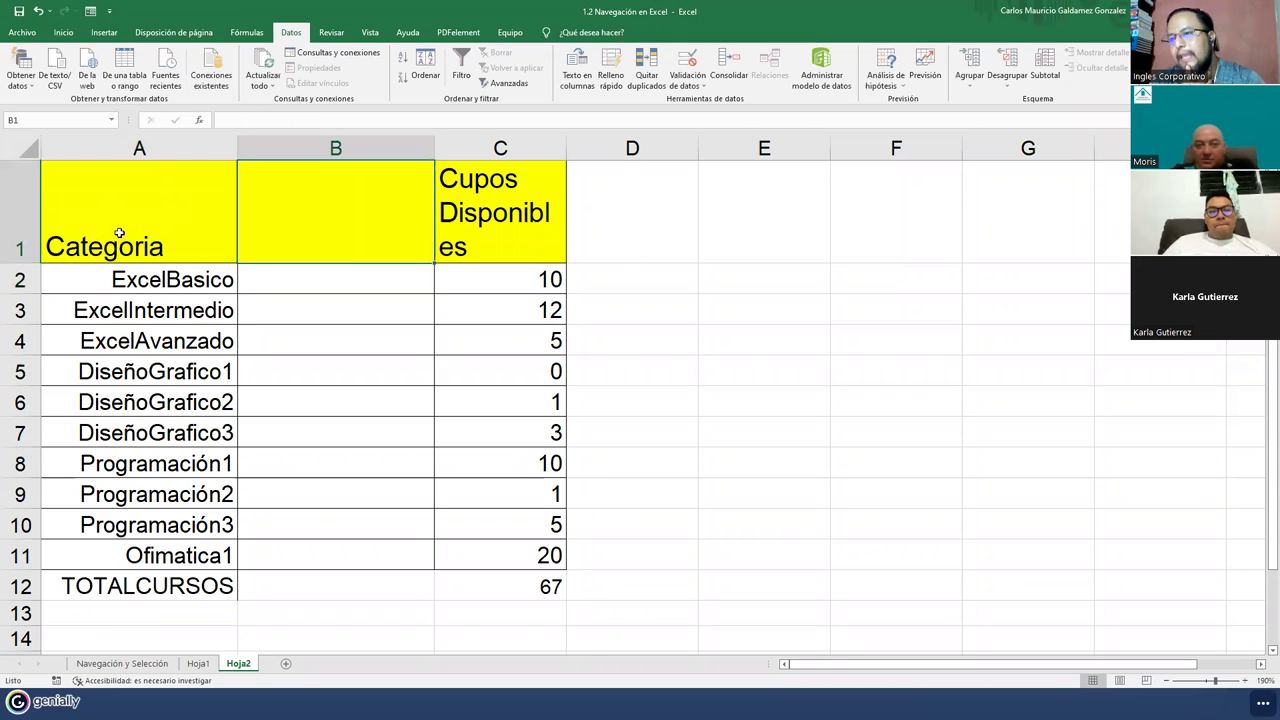
drag(123, 277, 135, 308)
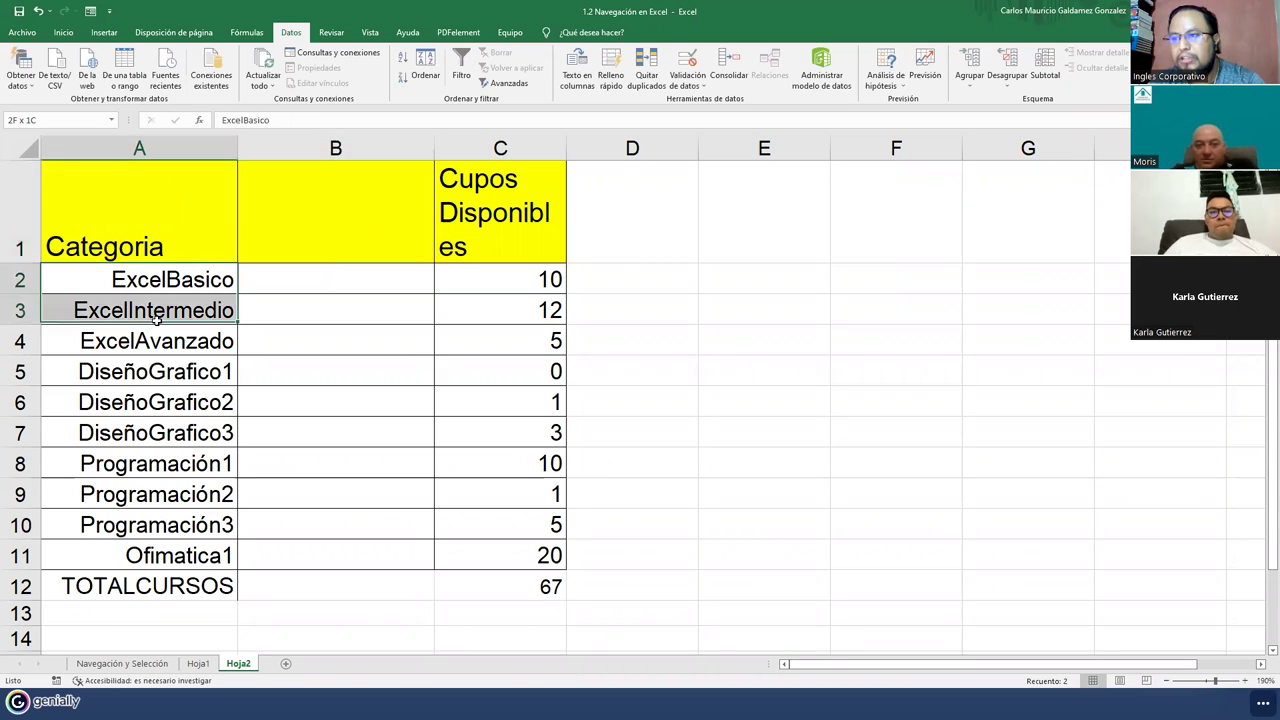
click(266, 248)
text(Nivel)
key(Return)
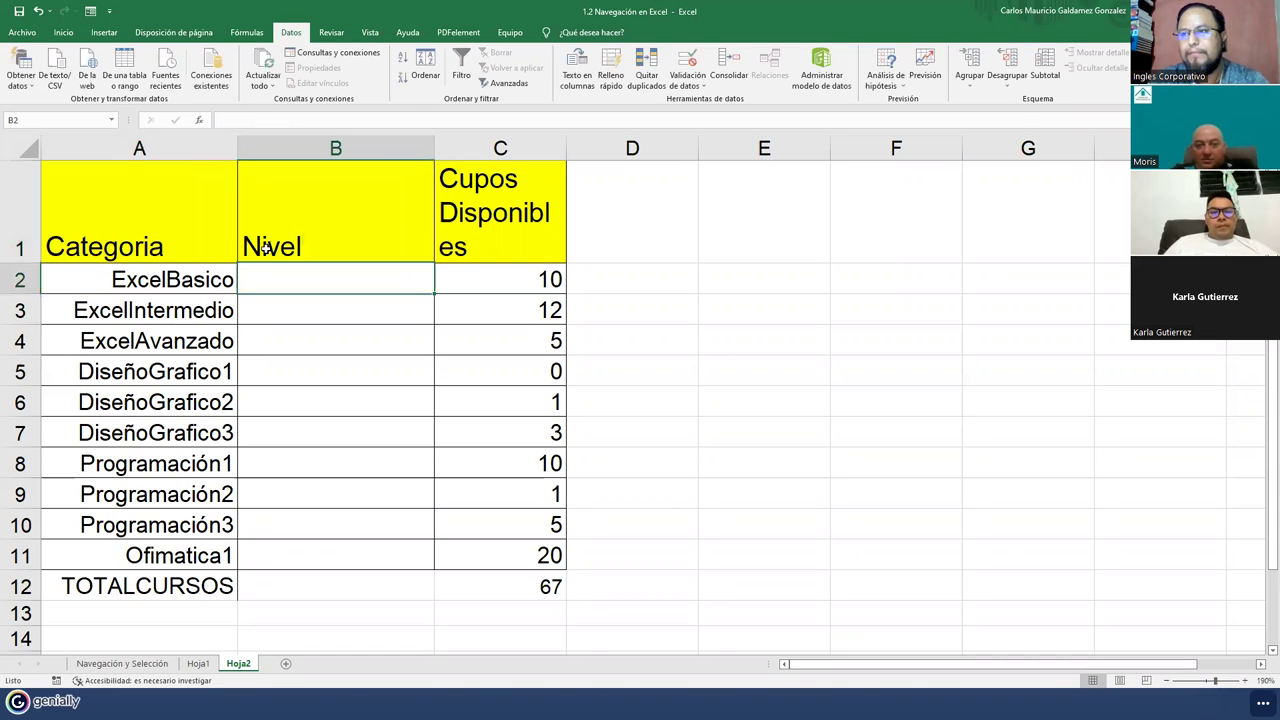
Enter the levels Basico, Intermedio and Avanzado in B2:B4 for the three Excel courses
text(Basico)
key(Return)
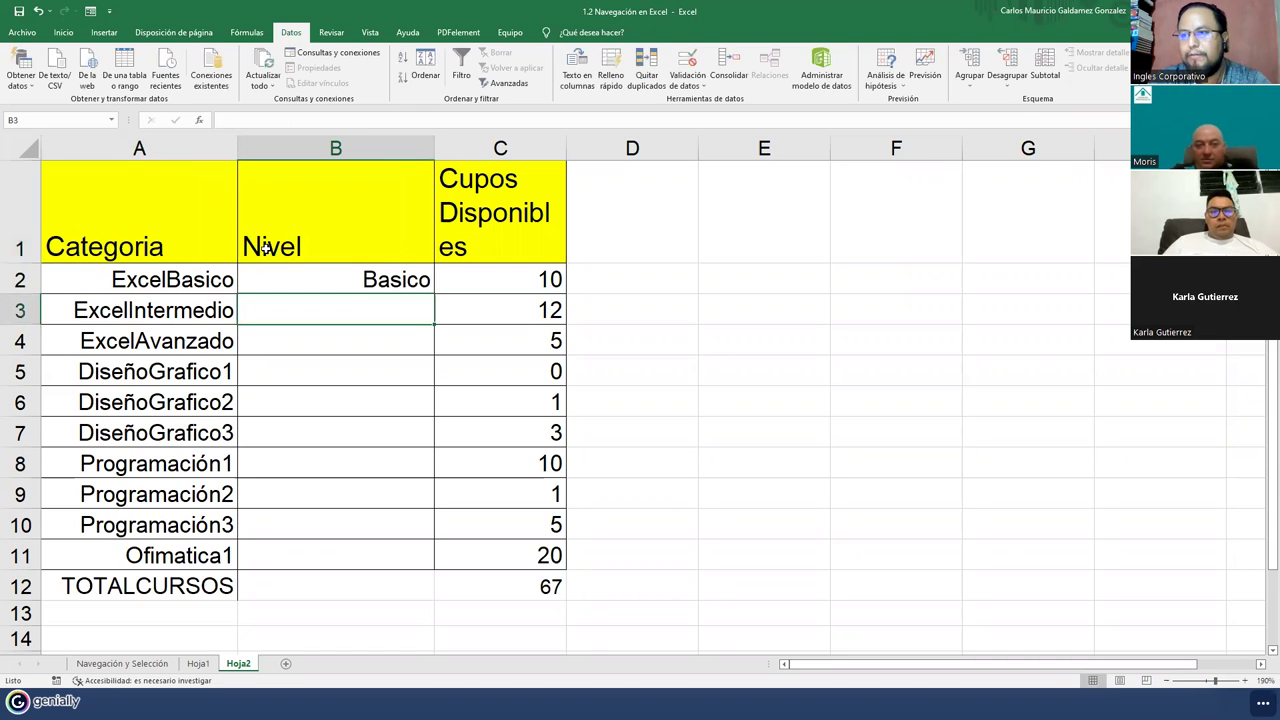
text(Inter)
key(Return)
text(Avanzado)
key(Return)
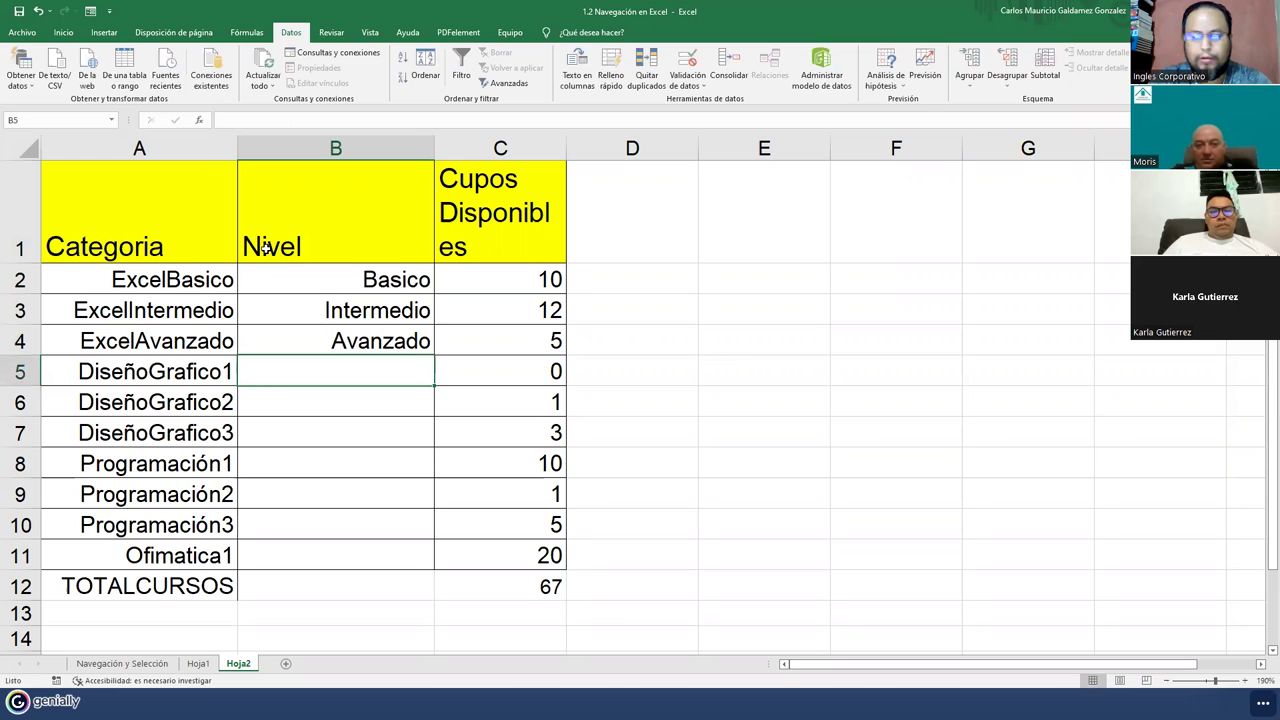
Enter levels 1, 2 and 3 in B5:B7 for the DiseñoGrafico courses
text(1)
key(Return)
text(2)
key(Return)
text(3)
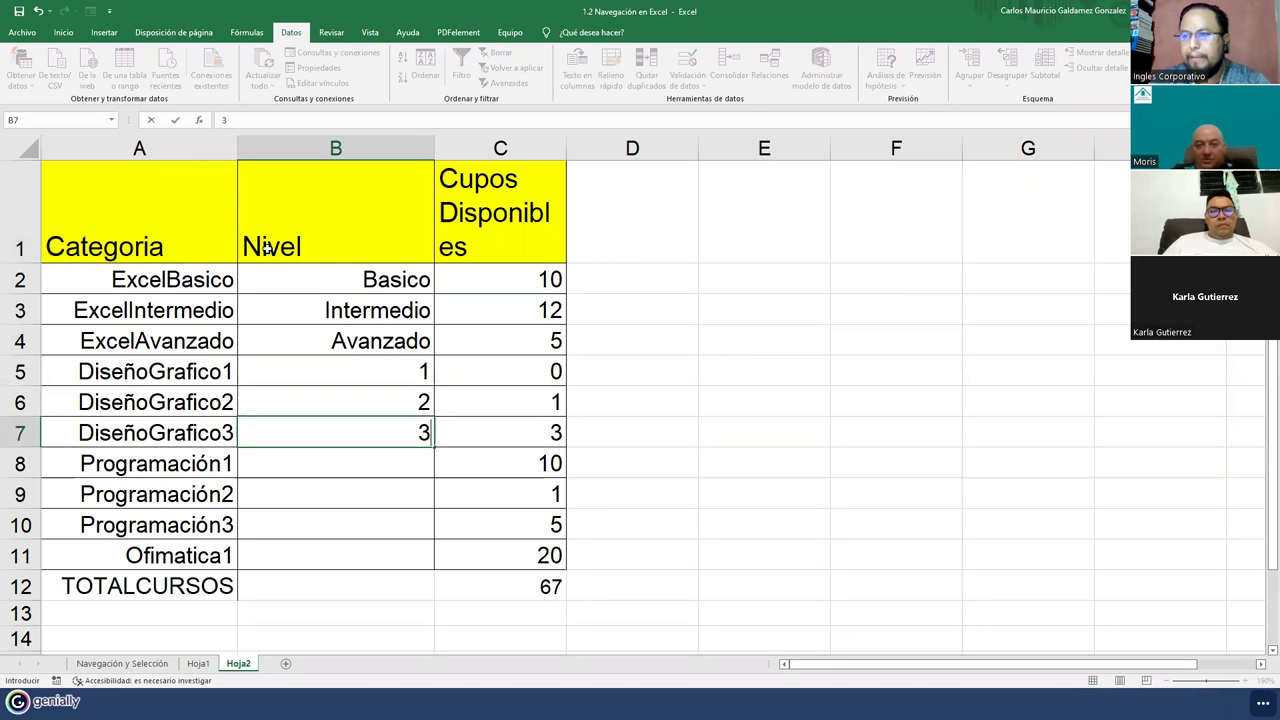
Replace the course names in A2:A4 with the category Excel
click(118, 284)
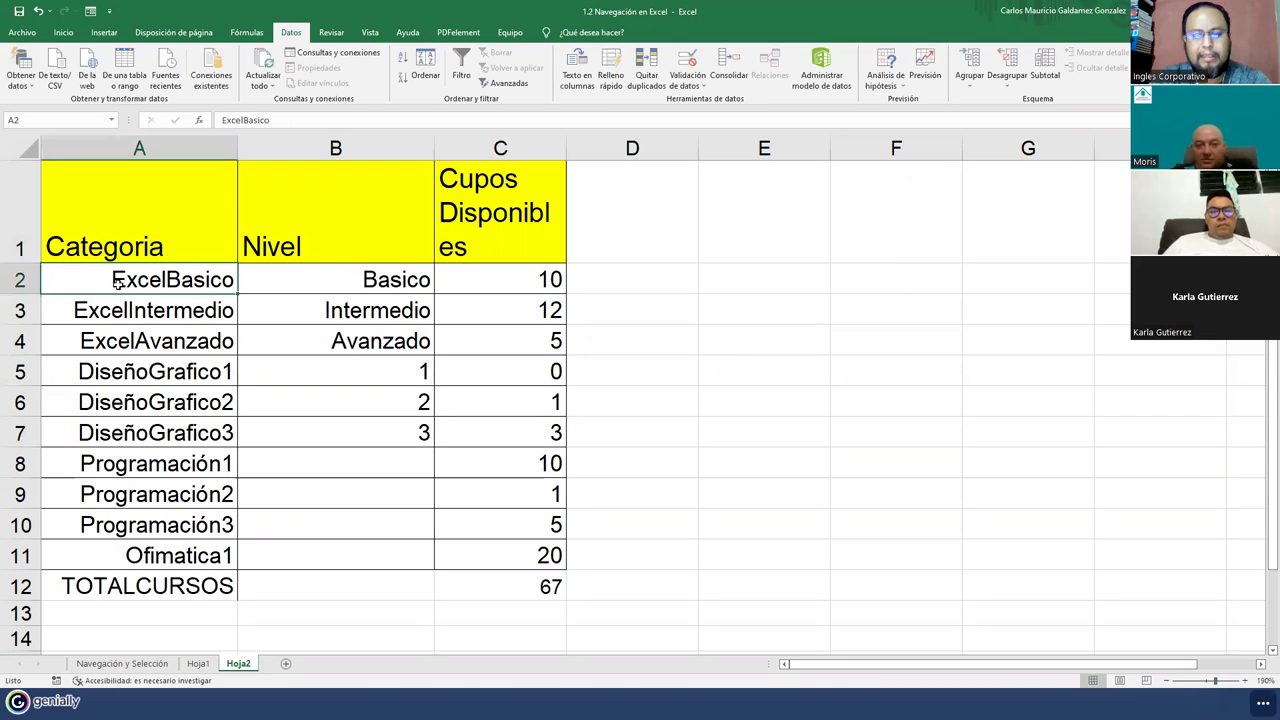
text(Excel)
key(Return)
text(Exce)
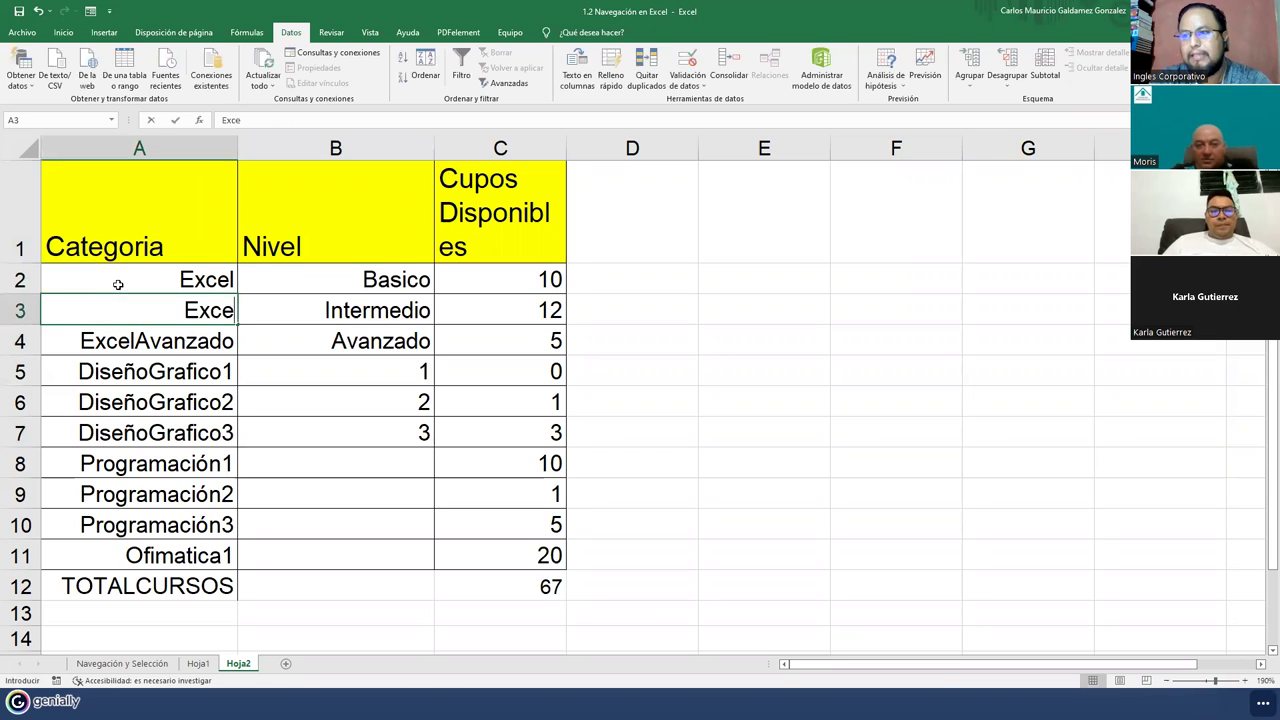
text(l)
key(Return)
text(Excel)
key(Return)
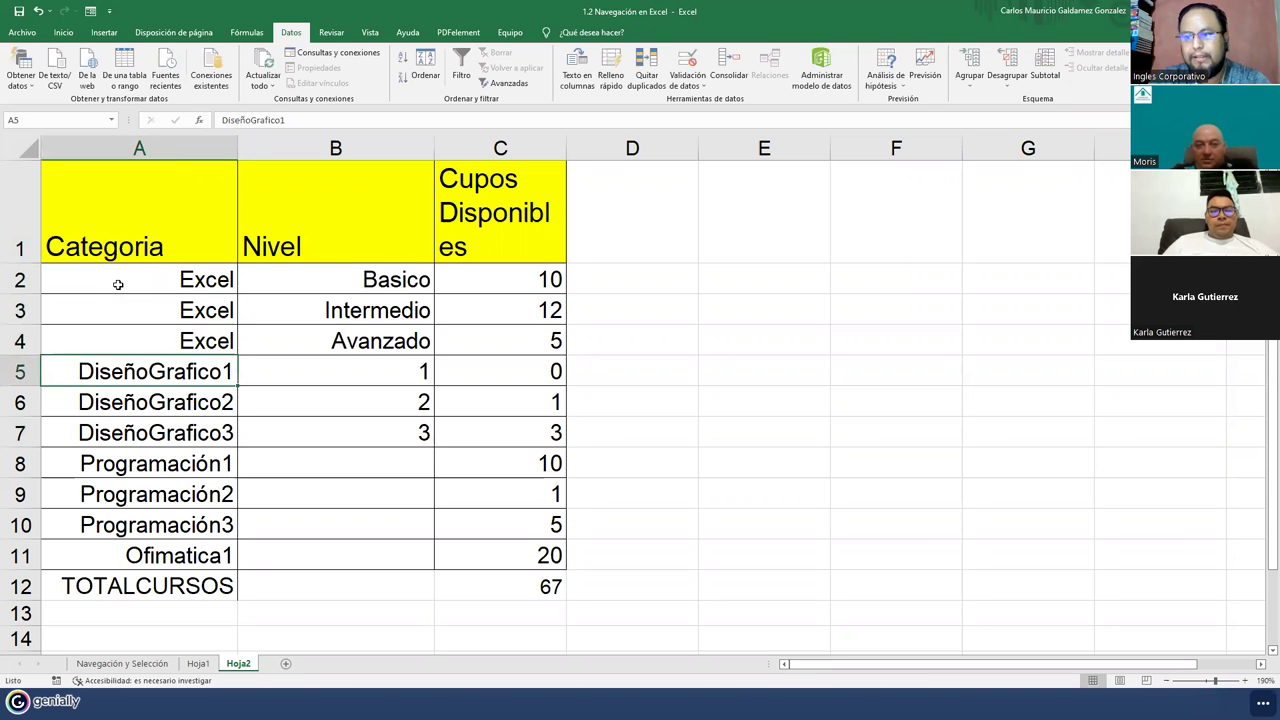
Shorten A5 to DiseñoGrafico and copy it over A6:A7
key(F2)
key(BackSpace)
key(Return)
key(shift+Up)
key(ctrl+c)
key(shift+Down)
key(shift+Down)
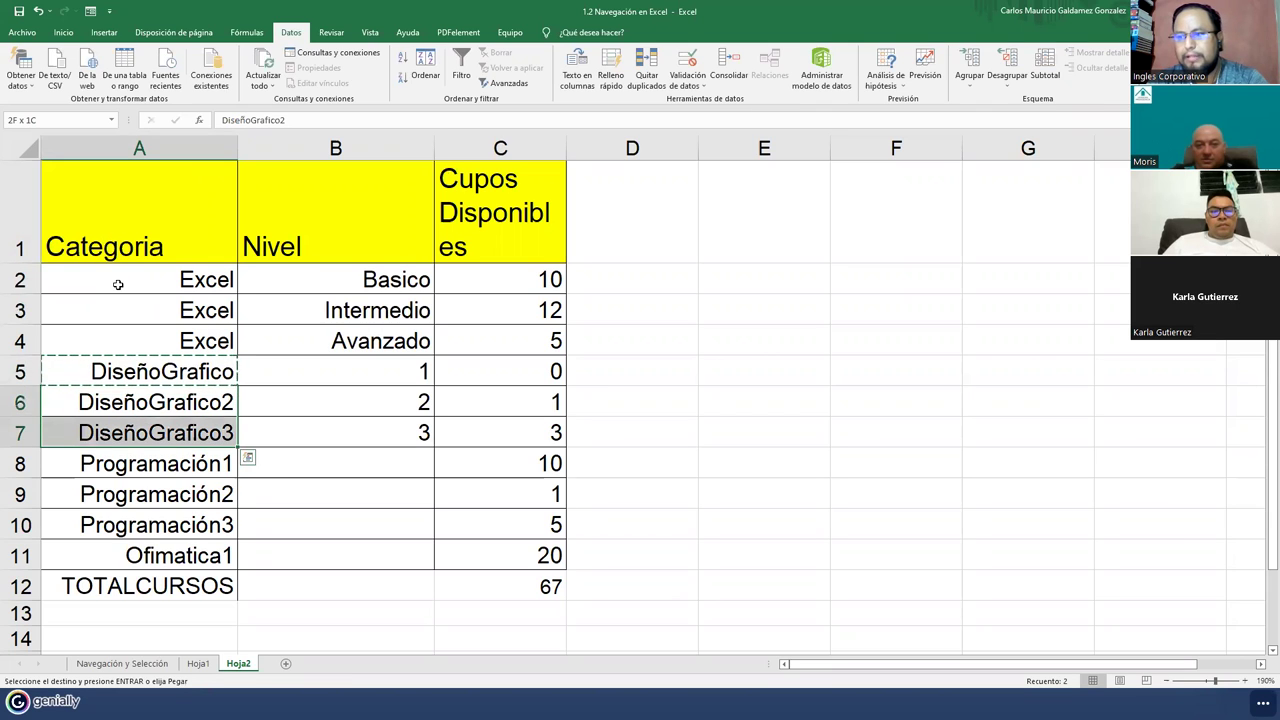
key(ctrl+v)
Enter levels 1, 2 and 3 in B8:B10 for the Programación courses
key(Down)
key(Down)
key(Right)
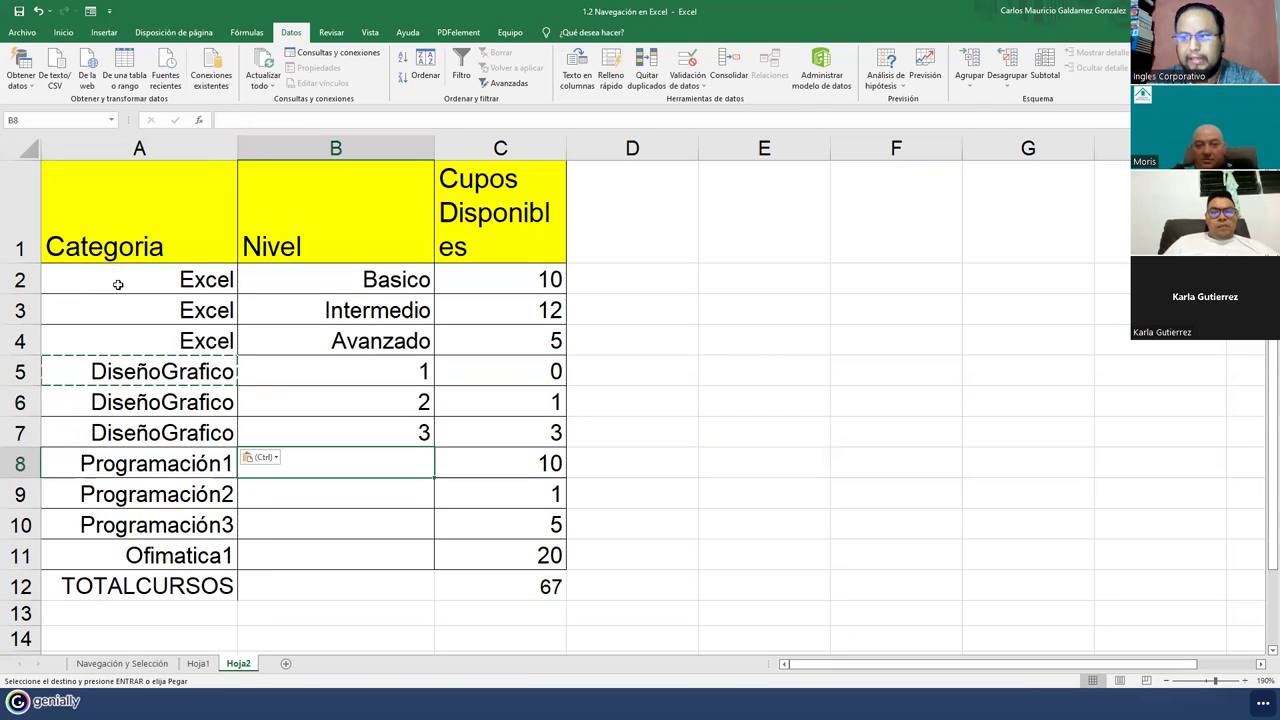
text(1)
key(Return)
text(2)
key(Return)
text(3)
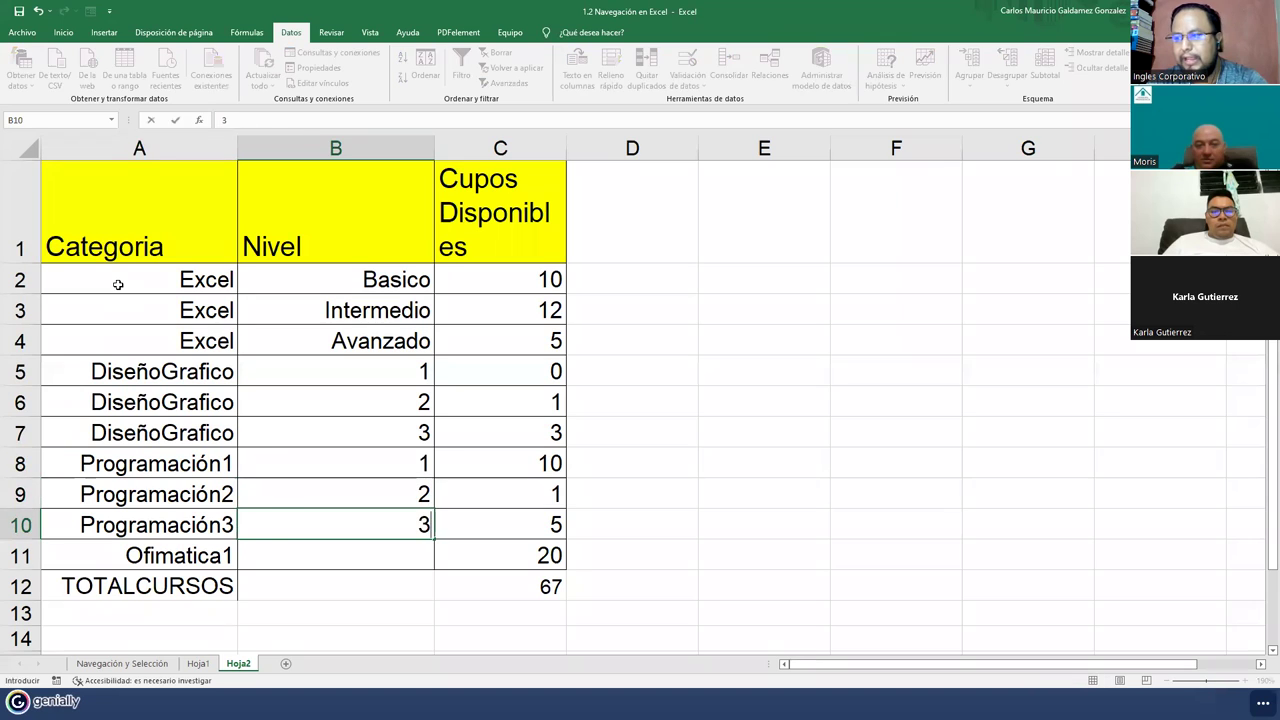
Shorten A8 to Programación and fill it down through A10
key(Left)
key(Up)
key(Up)
key(F2)
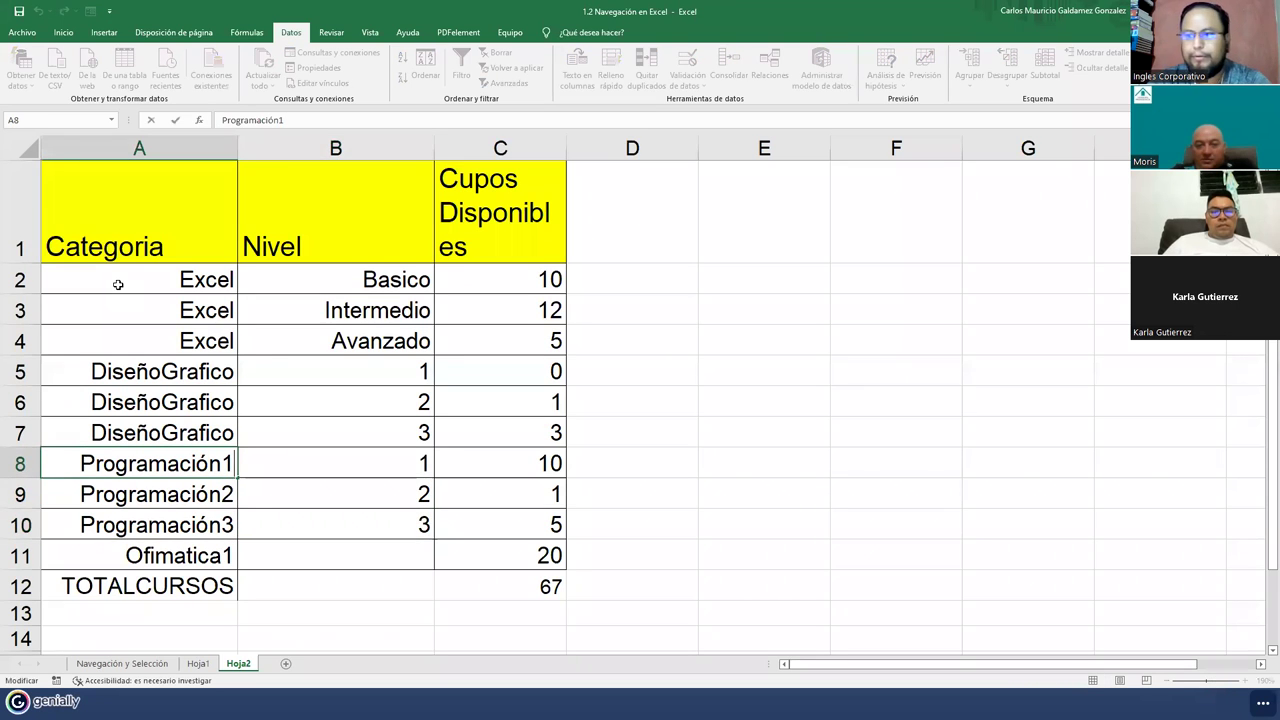
key(BackSpace)
key(Return)
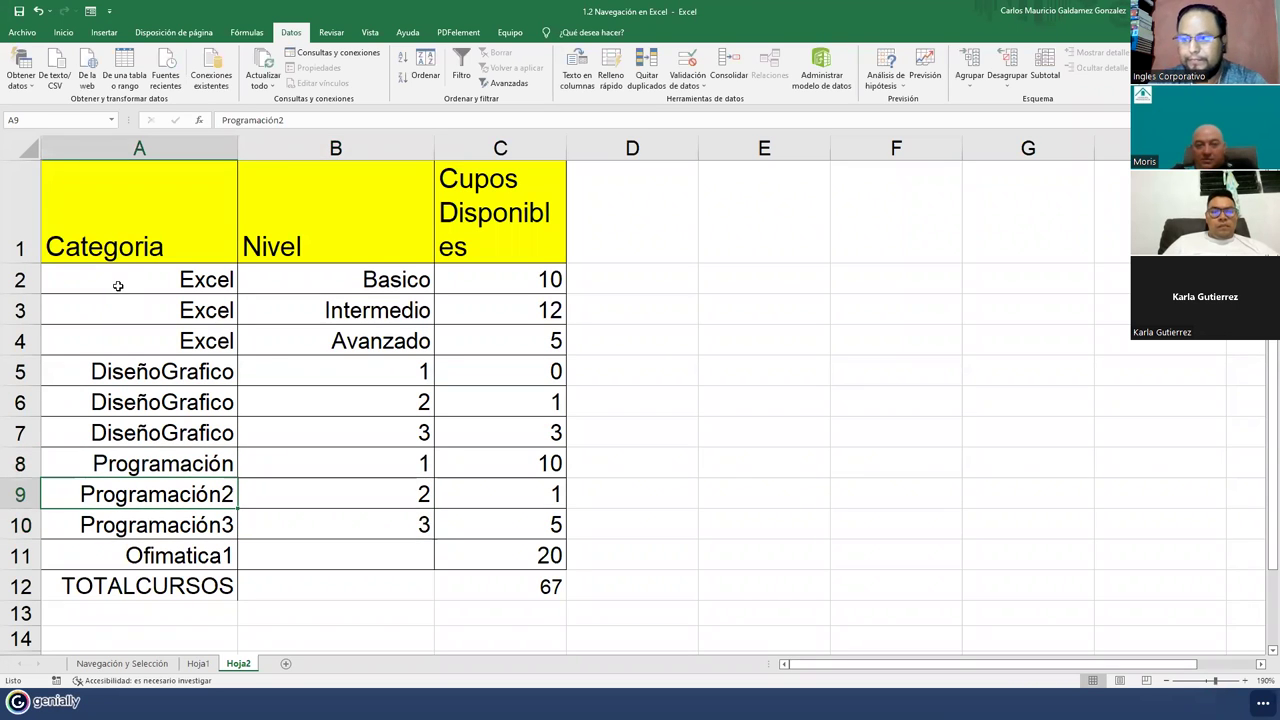
click(160, 464)
drag(236, 482, 238, 530)
Shorten A11 to Ofimatica and enter Word as its level in B11
click(204, 550)
key(F2)
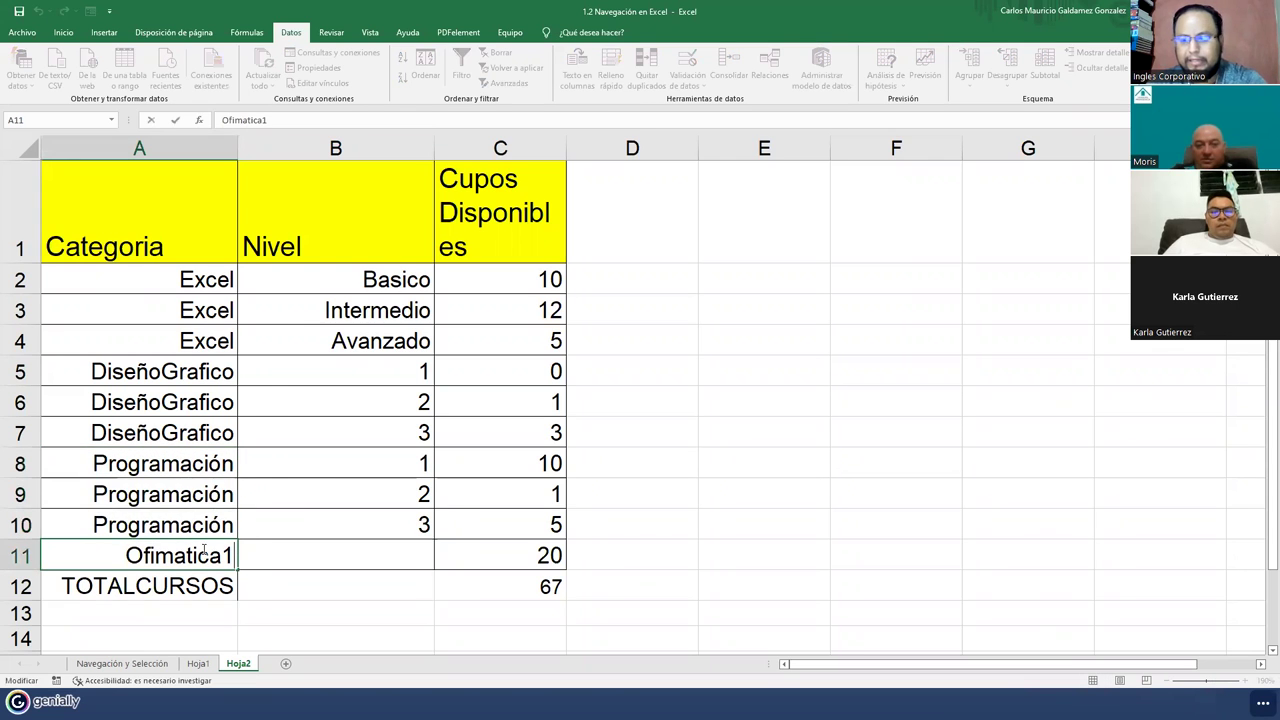
key(BackSpace)
key(Tab)
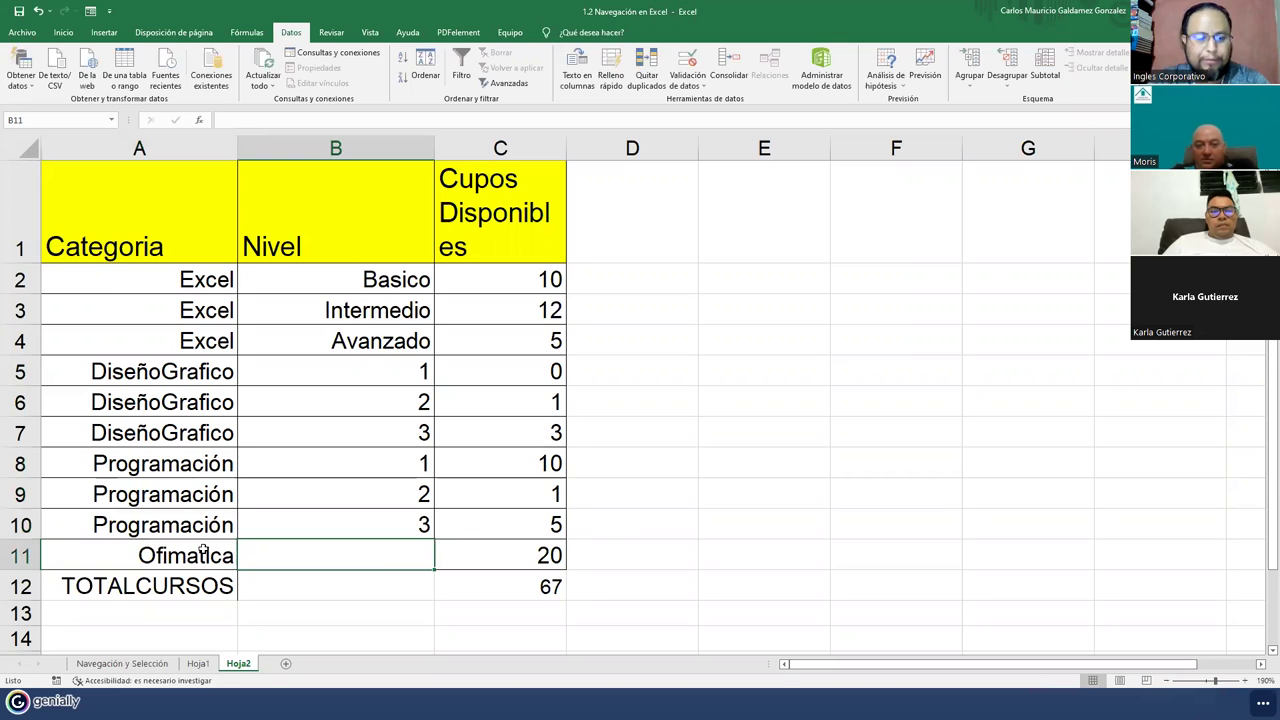
text(Word)
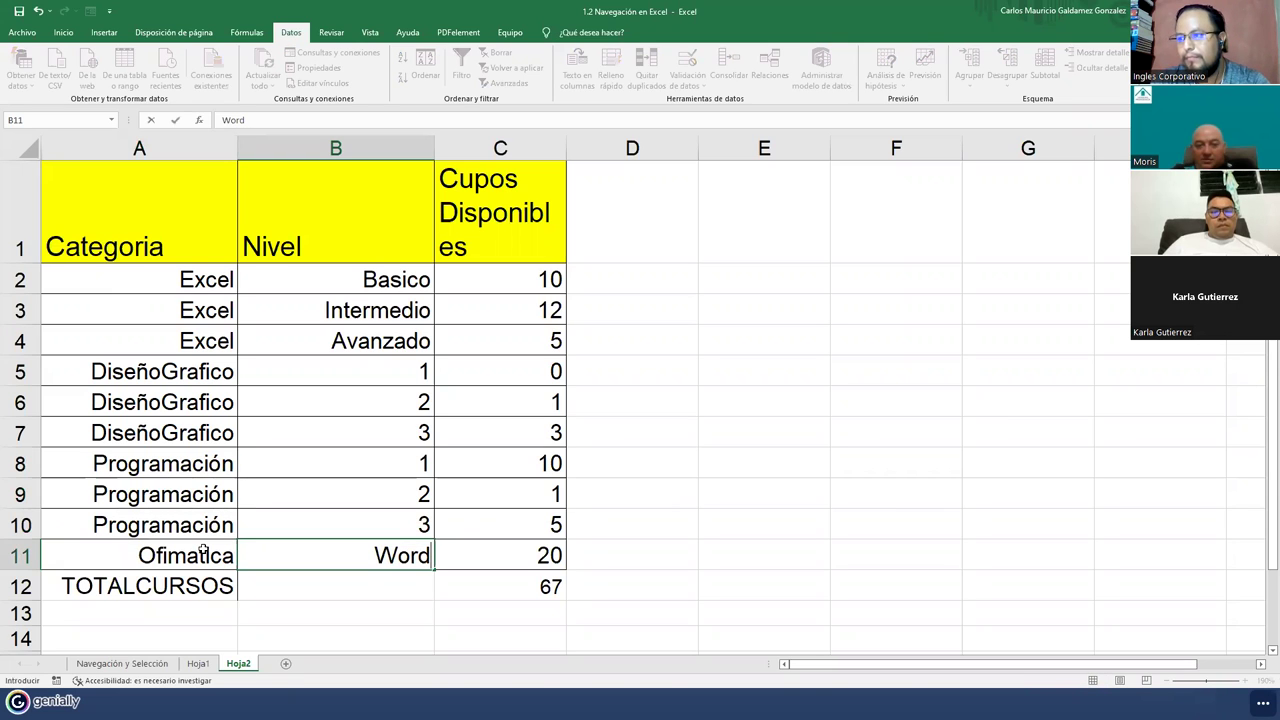
Set the category in A11 to Word and its level in B11 to Basico
click(185, 560)
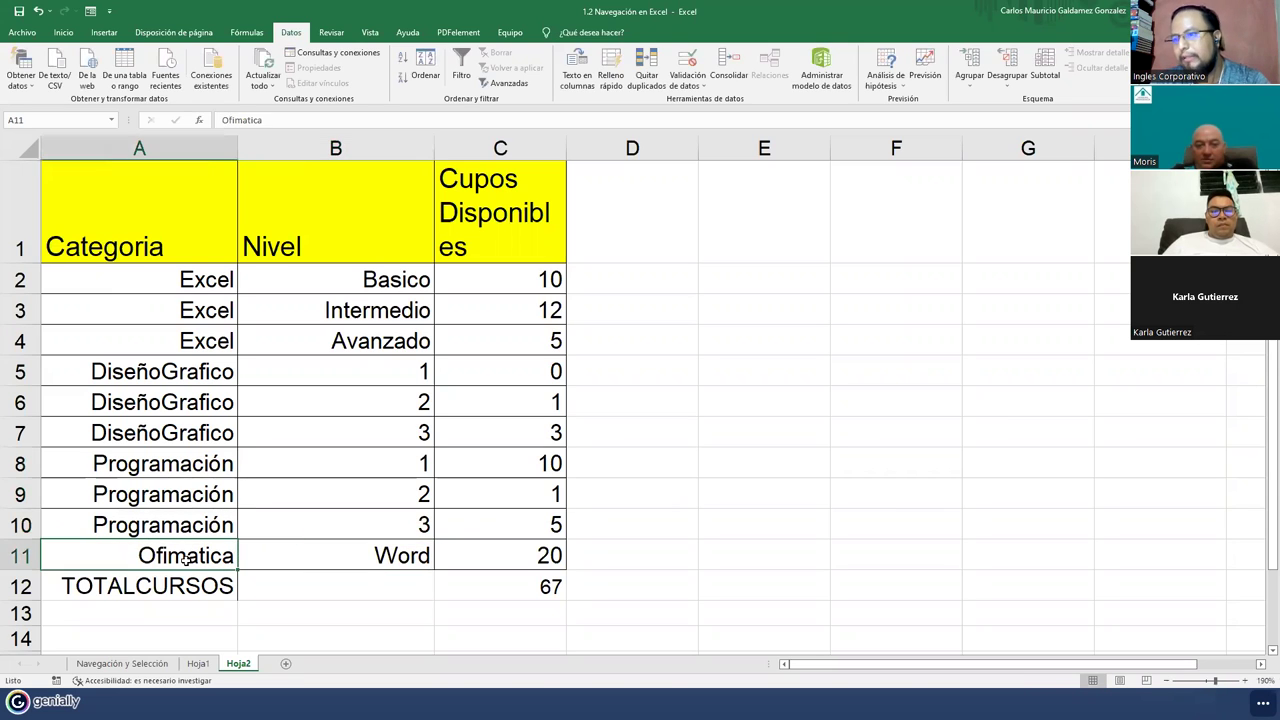
text(Word)
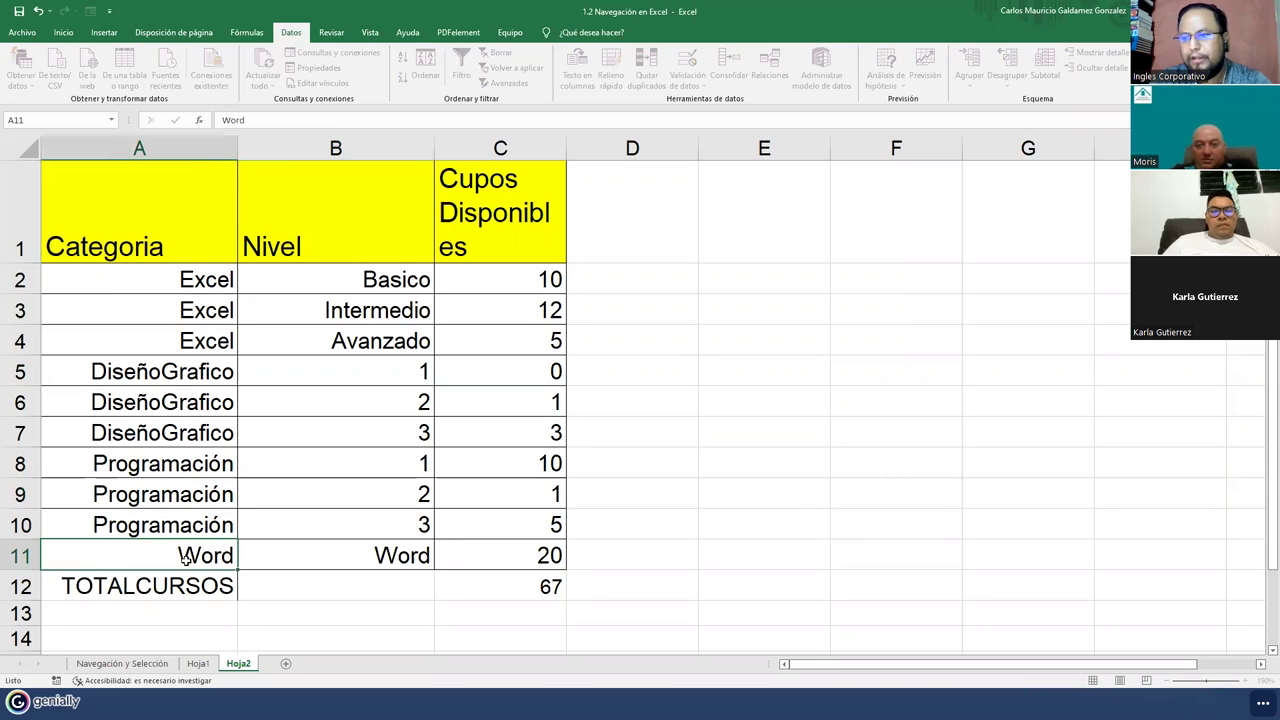
key(Tab)
text(Basico)
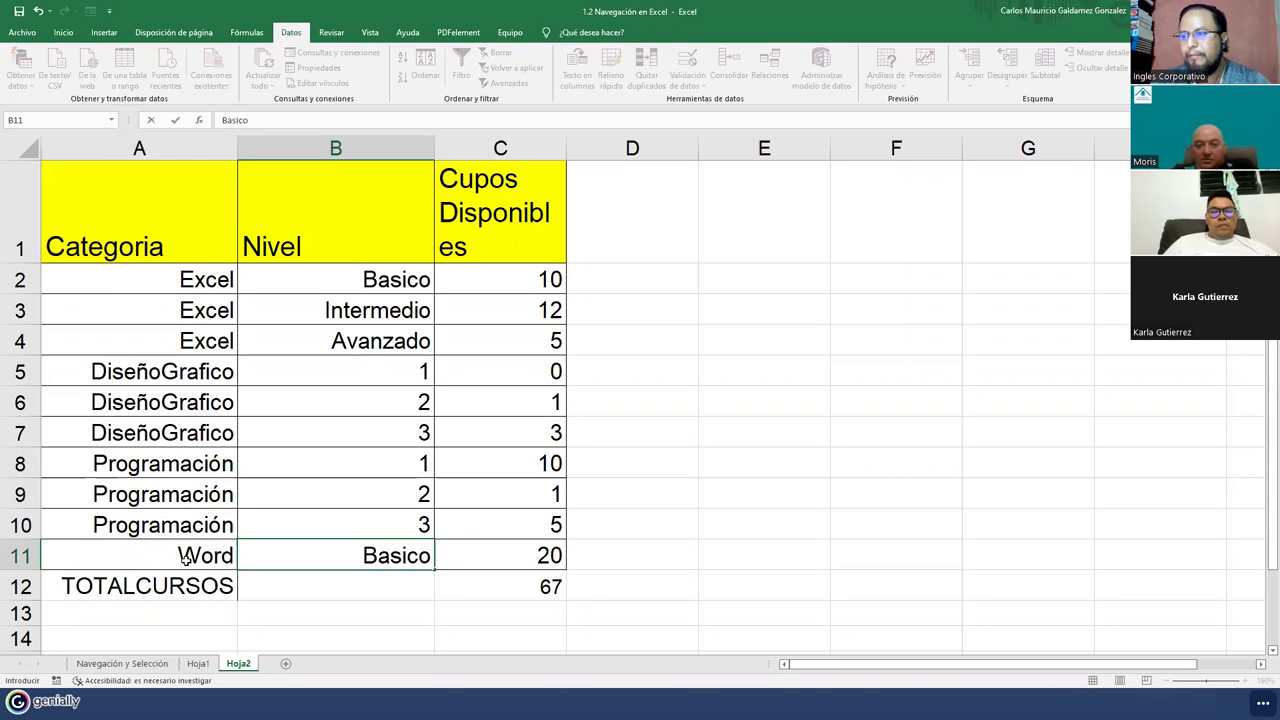
click(338, 591)
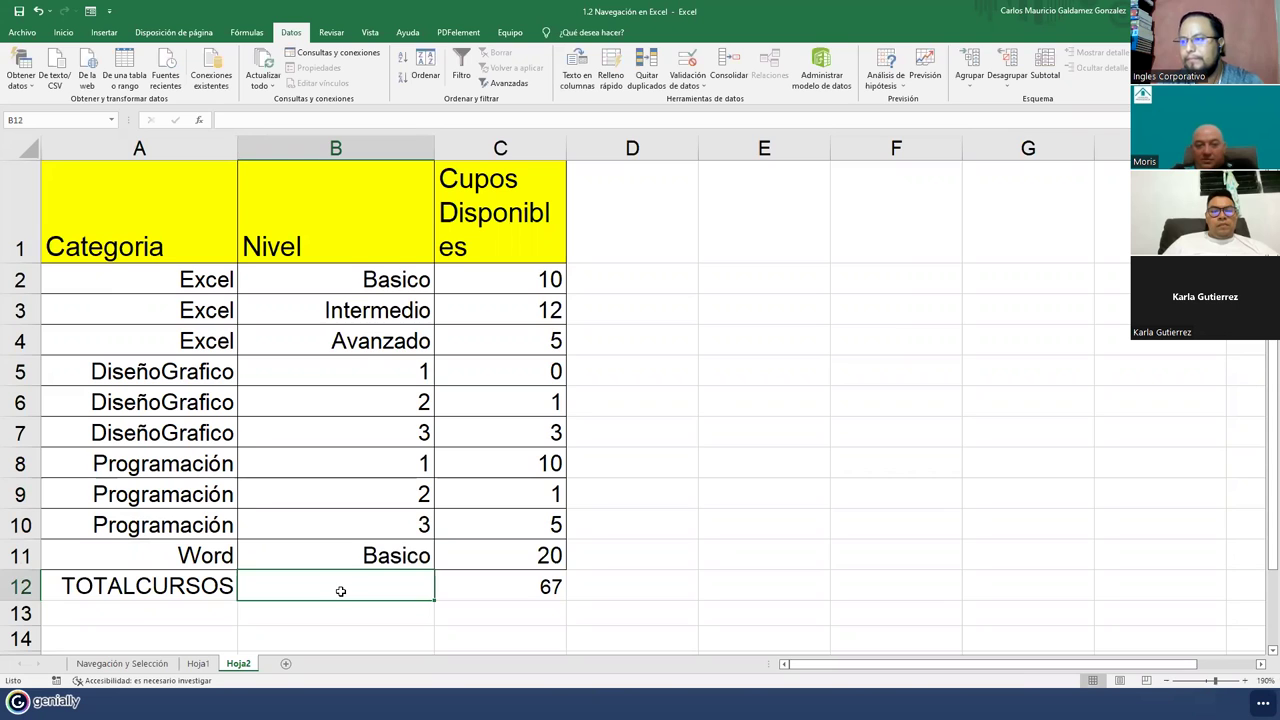
drag(507, 283, 536, 551)
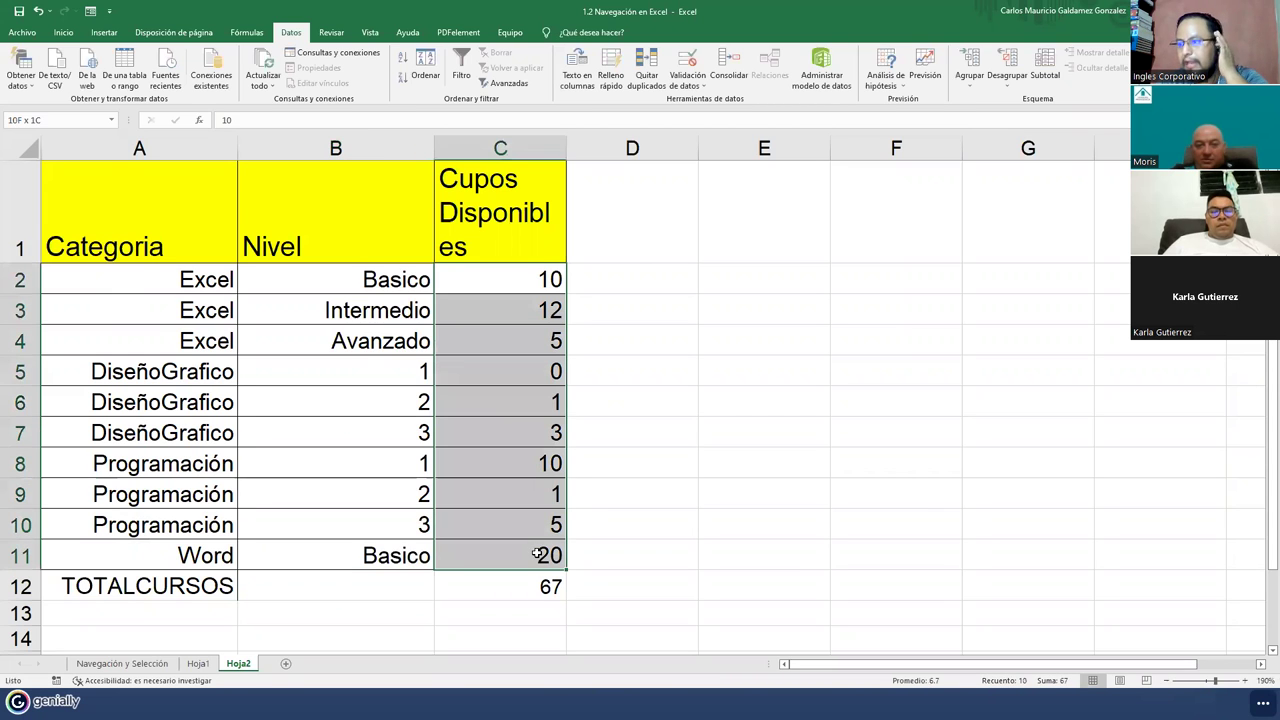
drag(163, 221, 451, 583)
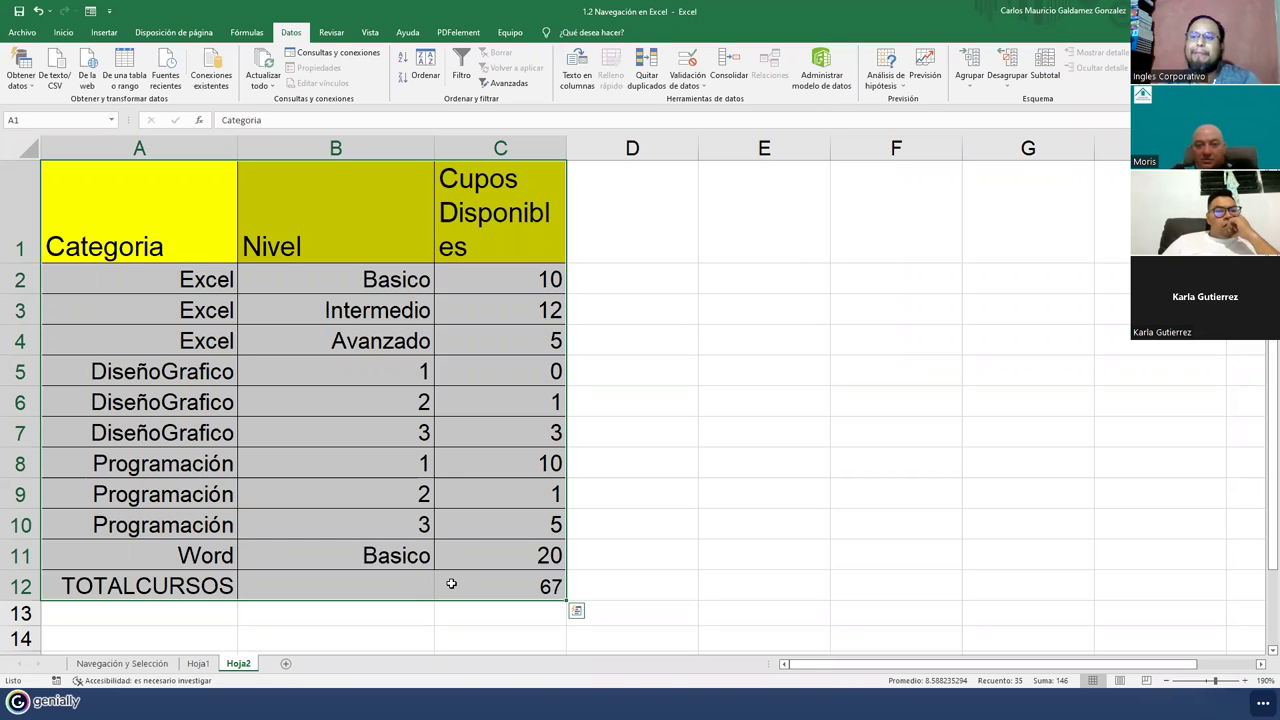
click(121, 392)
click(142, 381)
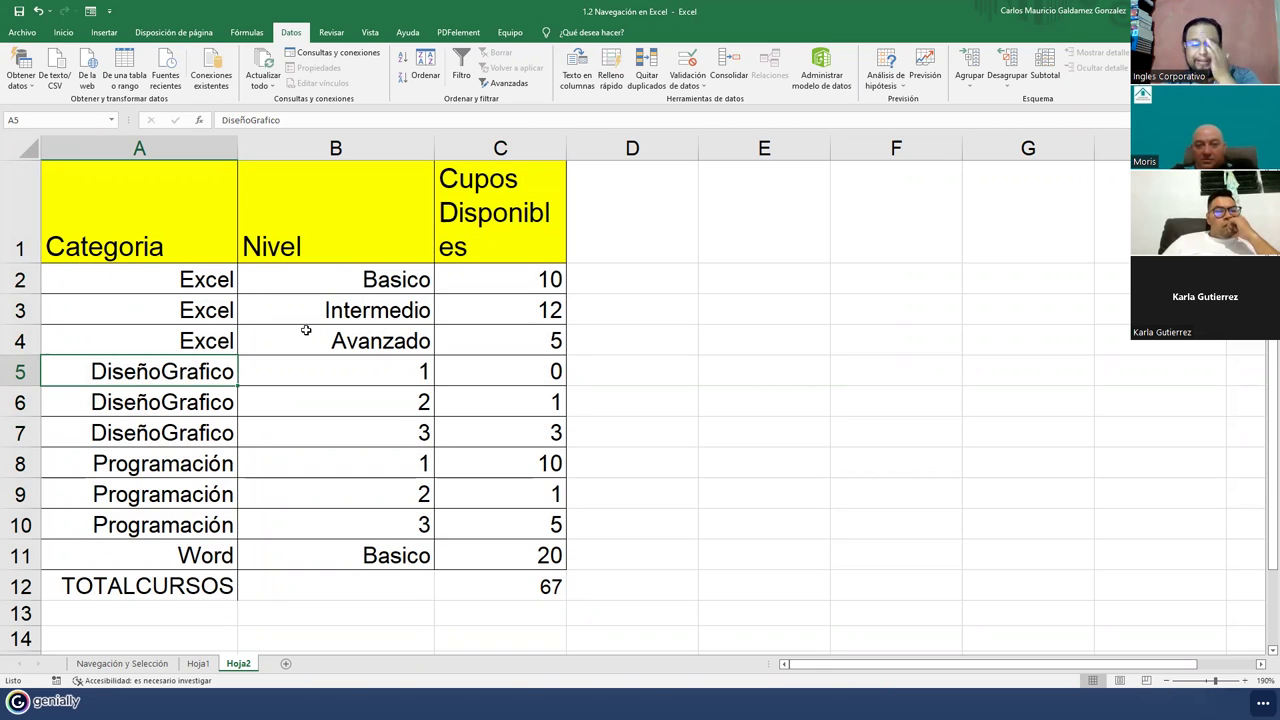
click(166, 274)
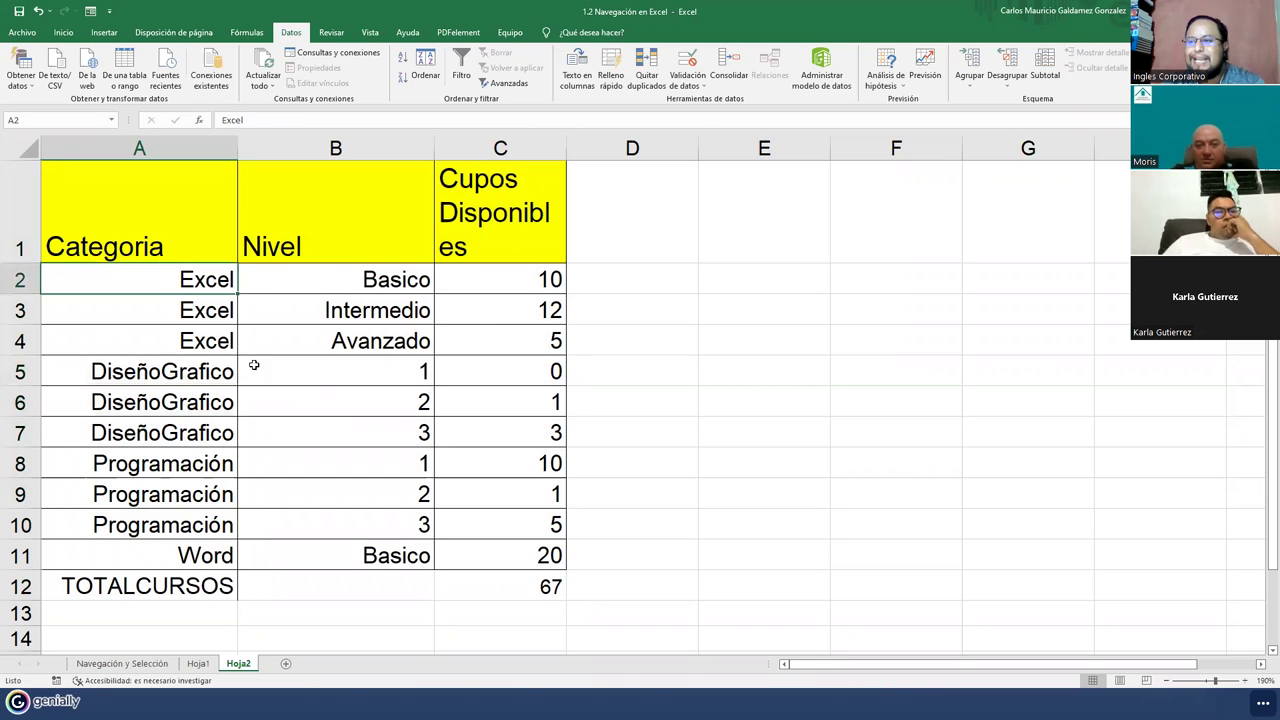
click(373, 412)
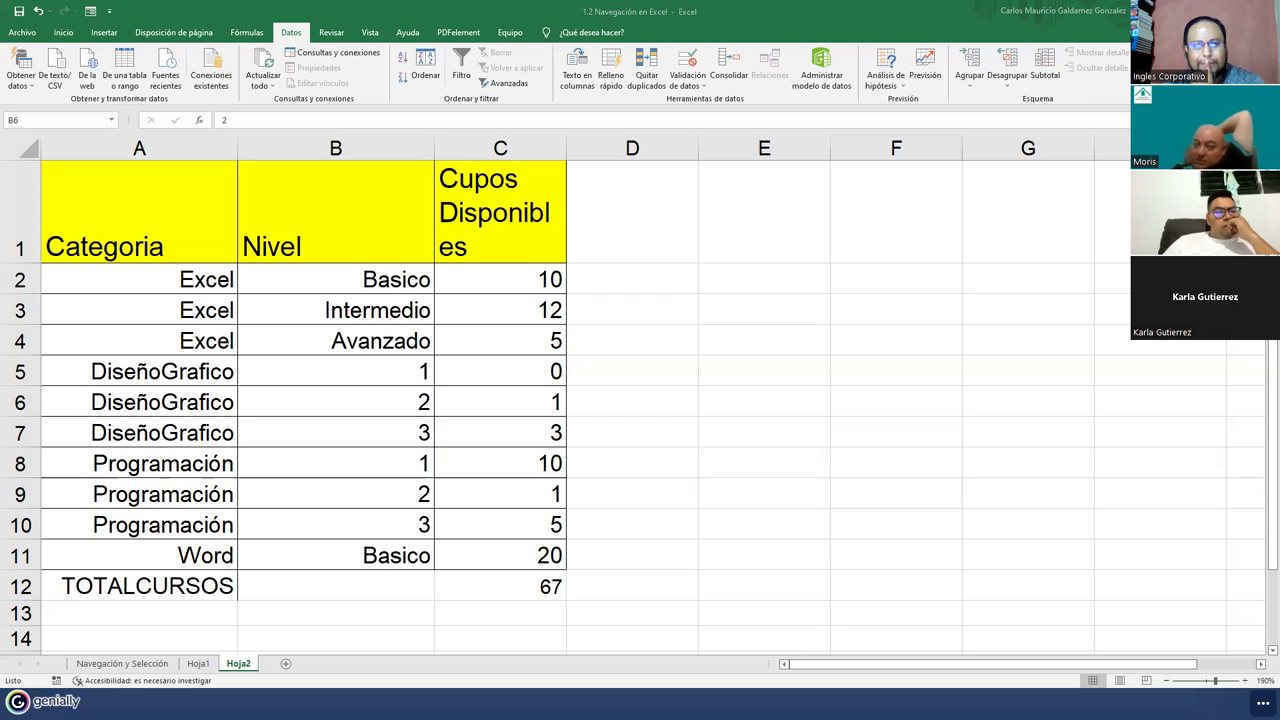
Mark the Excel category's levels and circle its available seats in red screen ink, and clear the annotations
mouse_move(246, 281)
mouse_down()
mouse_move(354, 400)
mouse_move(521, 404)
mouse_move(510, 420)
mouse_up()
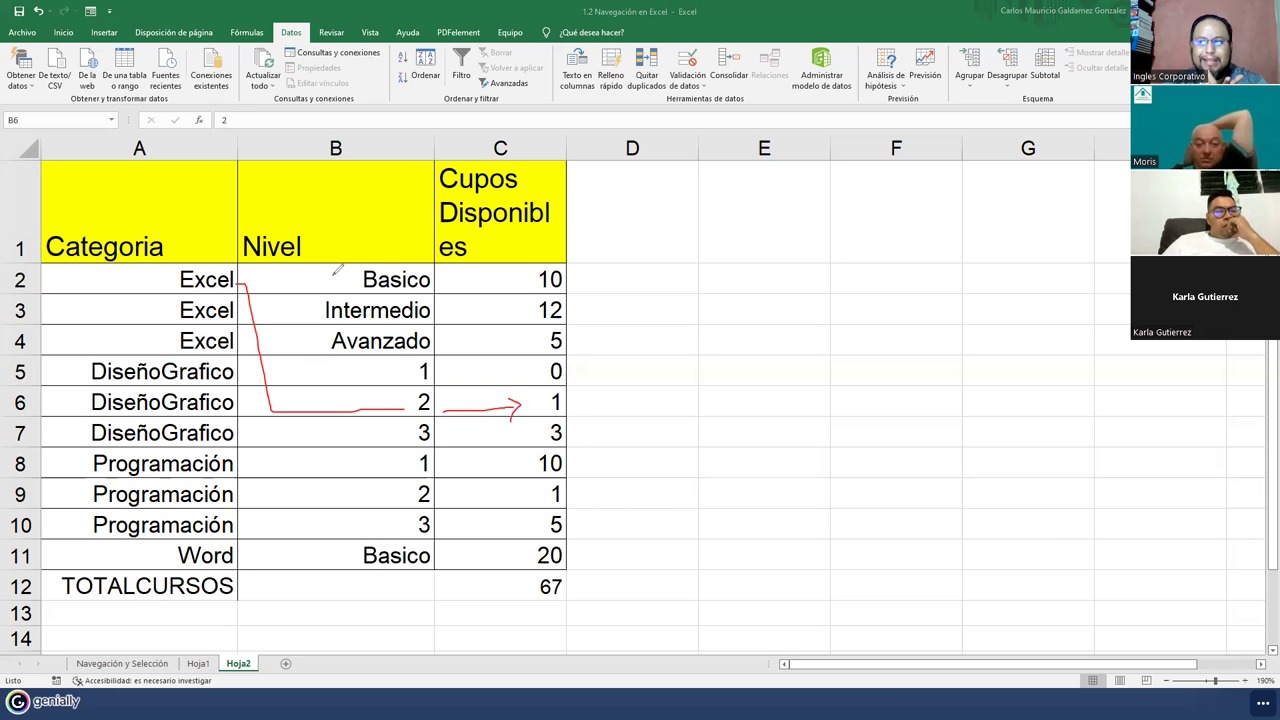
mouse_move(284, 311)
mouse_down()
mouse_move(313, 311)
mouse_move(287, 285)
mouse_up()
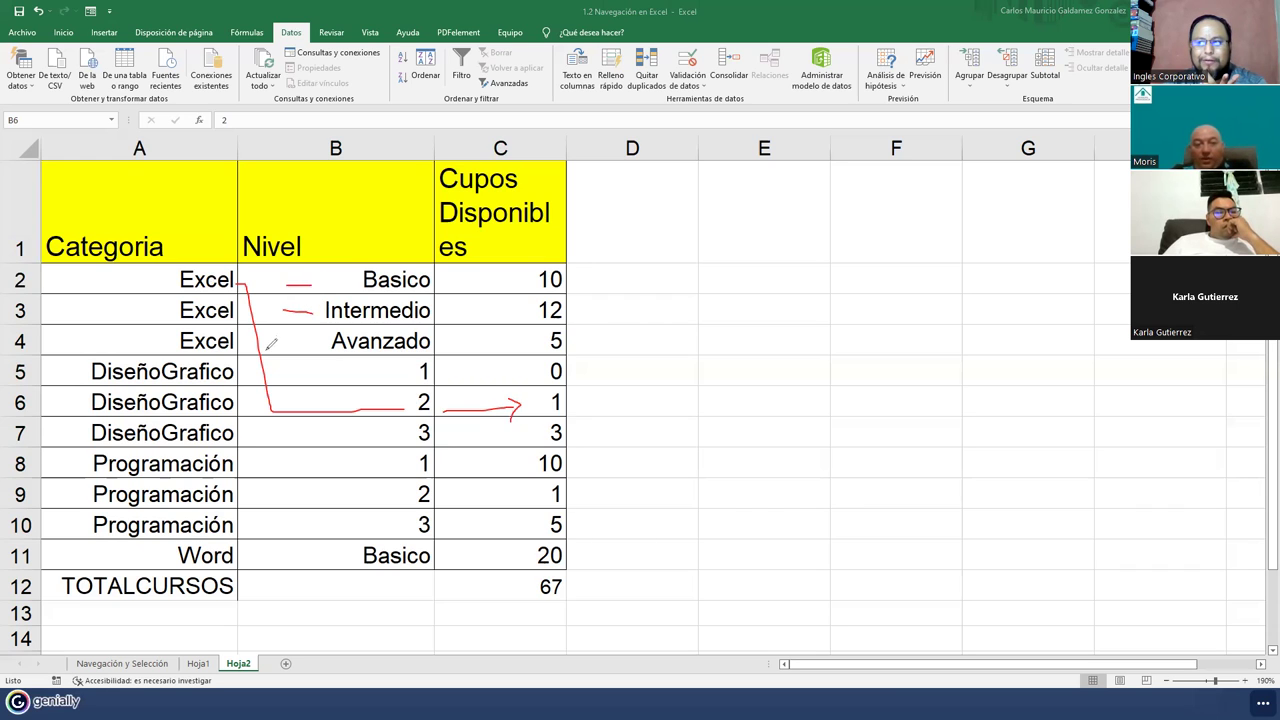
drag(291, 341, 300, 341)
mouse_move(575, 257)
mouse_down()
mouse_move(527, 256)
mouse_move(512, 345)
mouse_move(599, 281)
mouse_move(556, 252)
mouse_up()
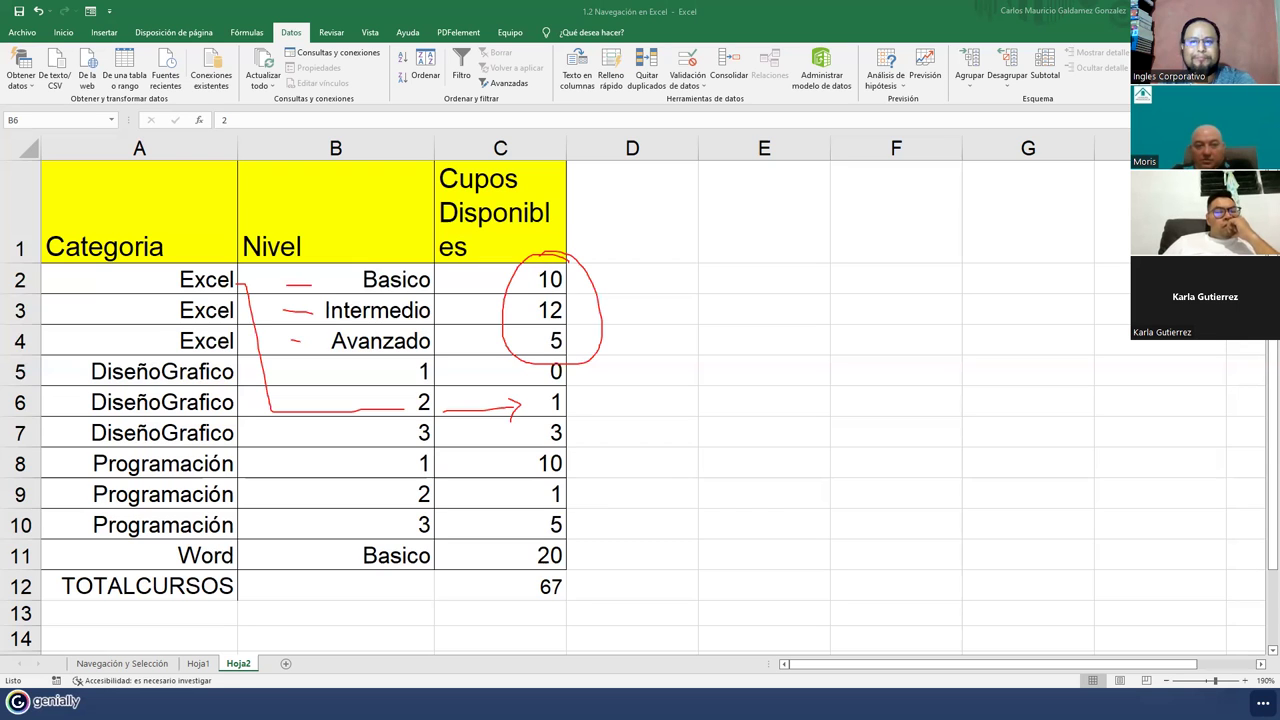
key(e)
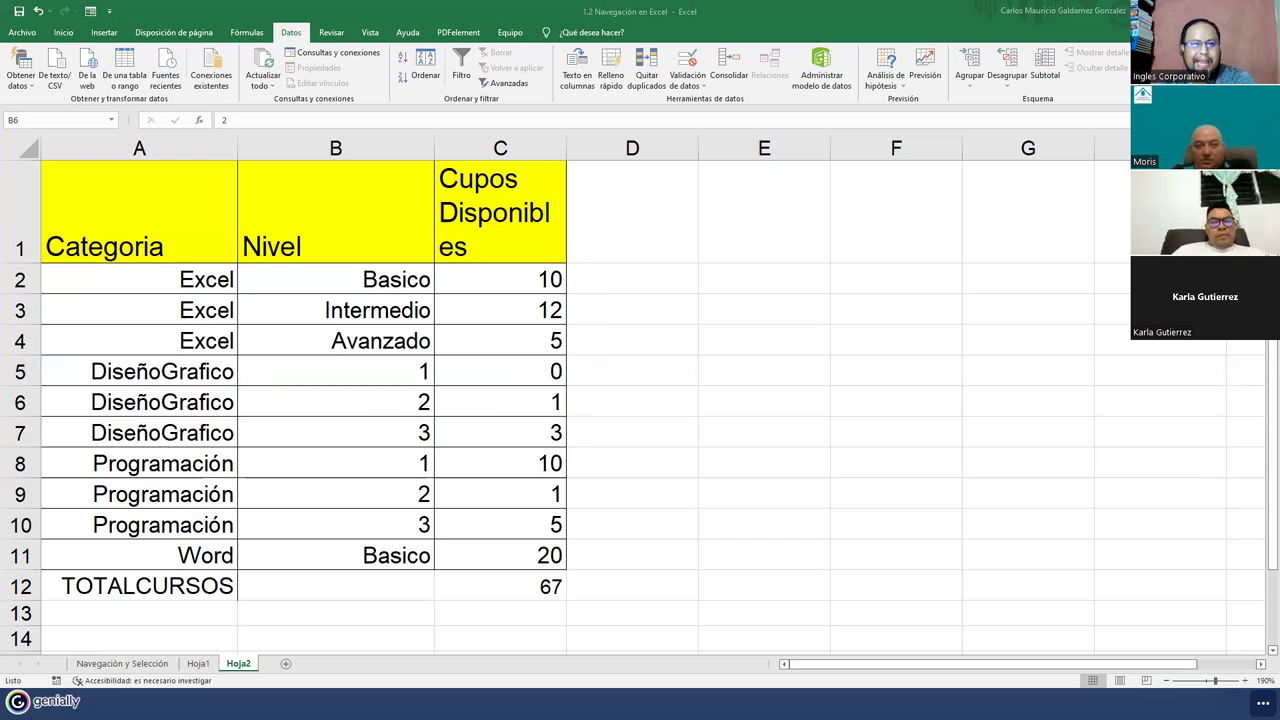
key(Escape)
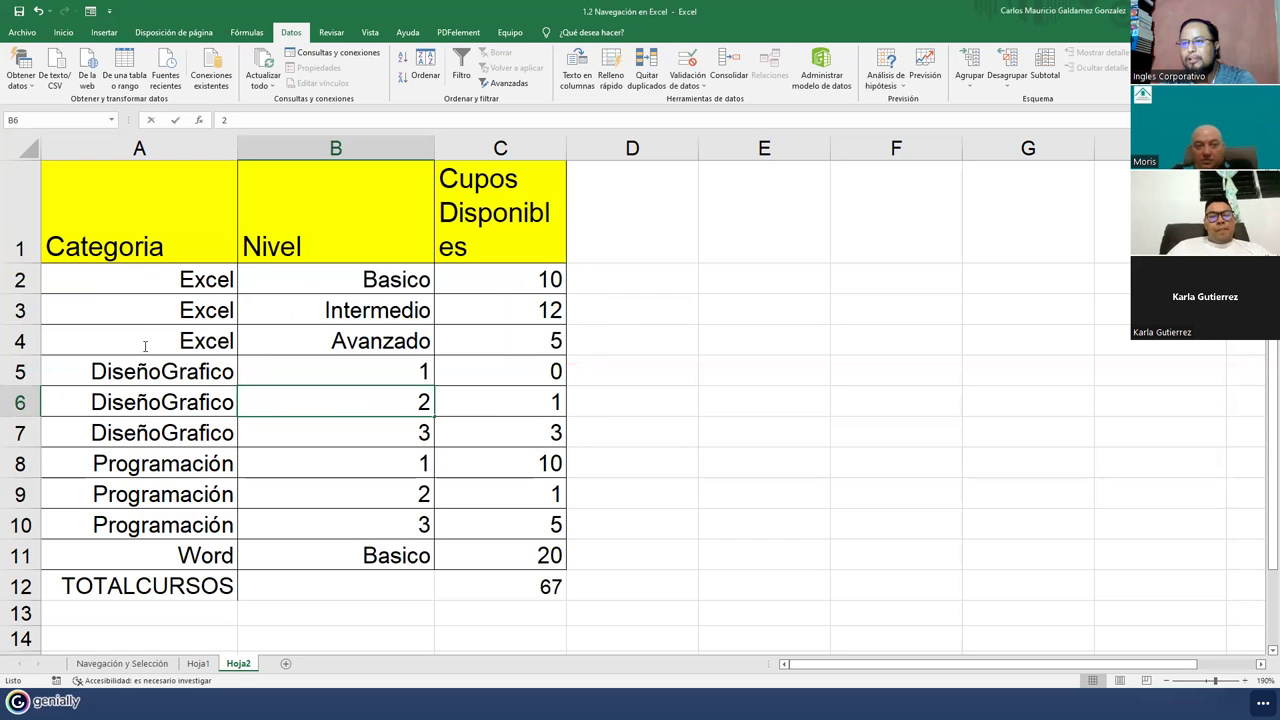
Merge and center the repeated category cells as three blocks: A2:A4 for Excel, A5:A7 for DiseñoGrafico and A8:A10 for Programación
drag(150, 280, 157, 340)
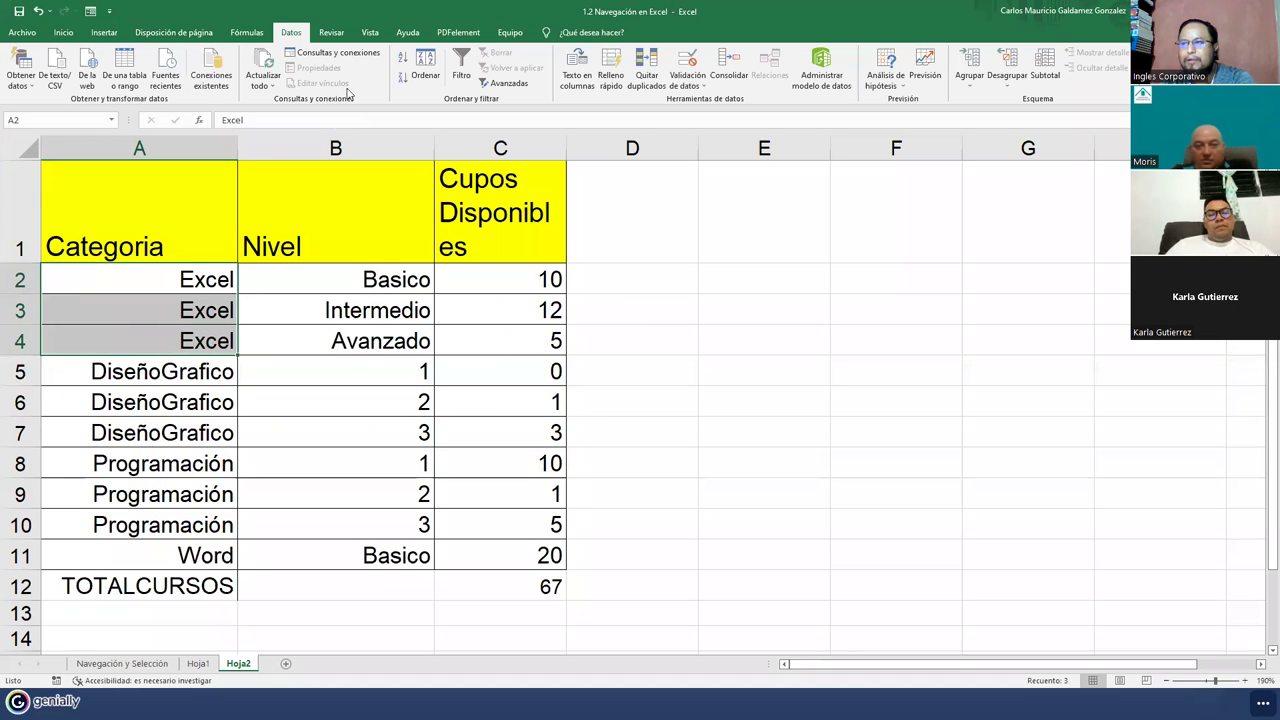
click(63, 32)
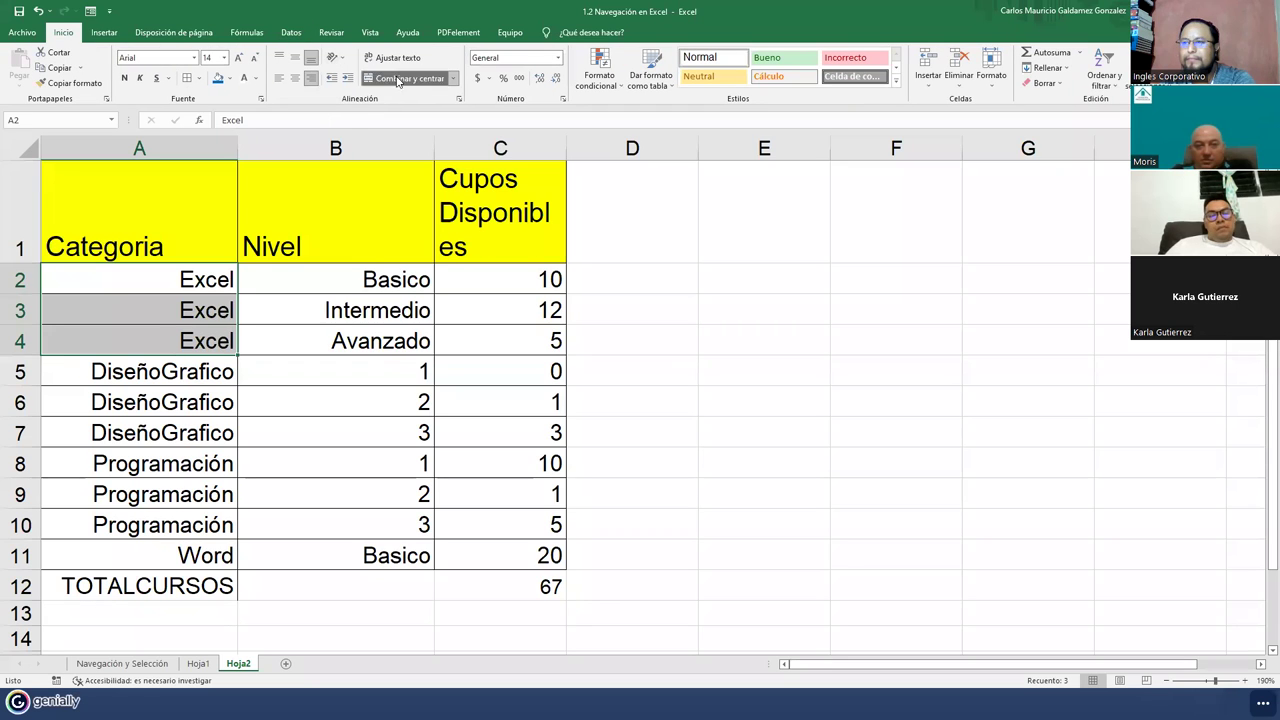
click(397, 80)
click(612, 389)
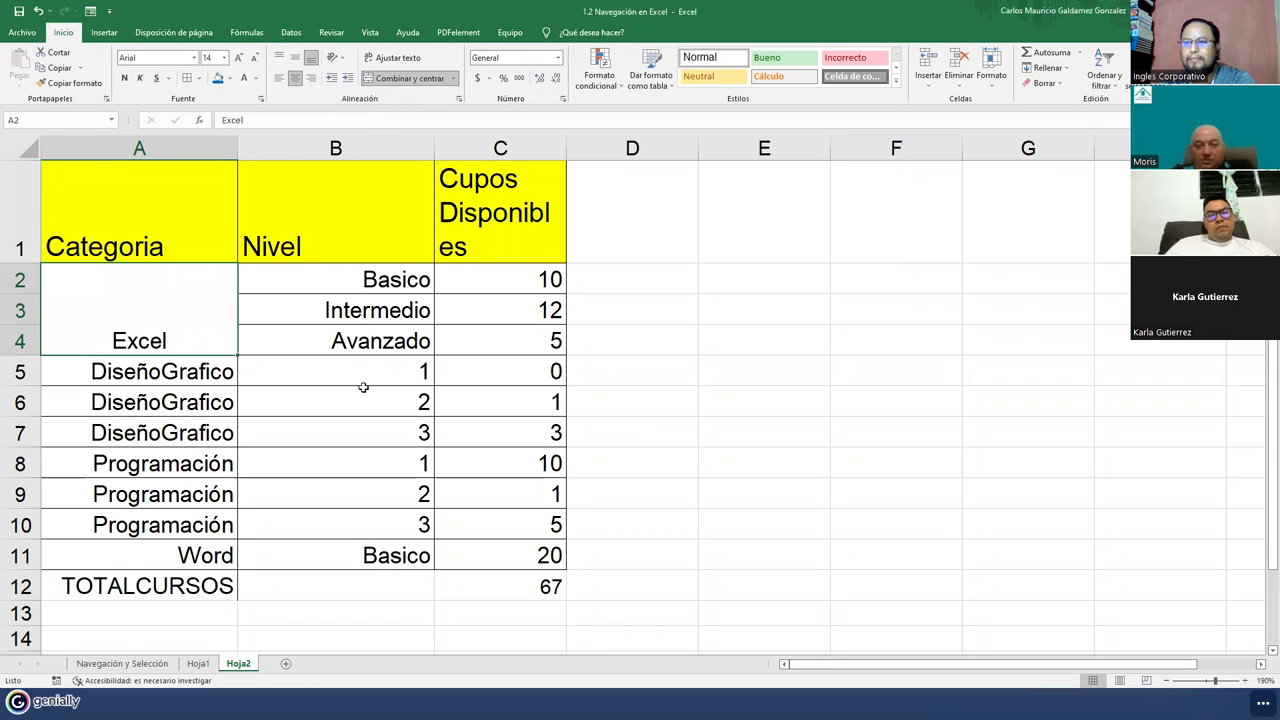
drag(218, 376, 216, 434)
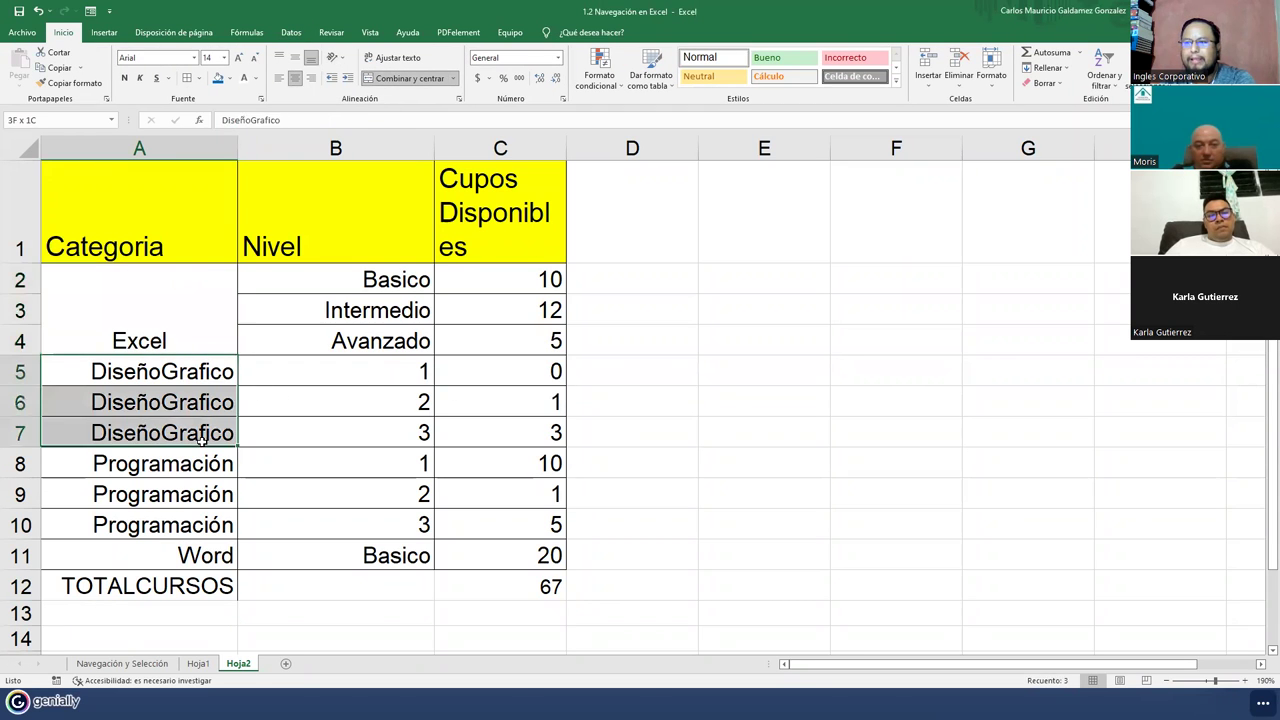
click(401, 84)
click(608, 389)
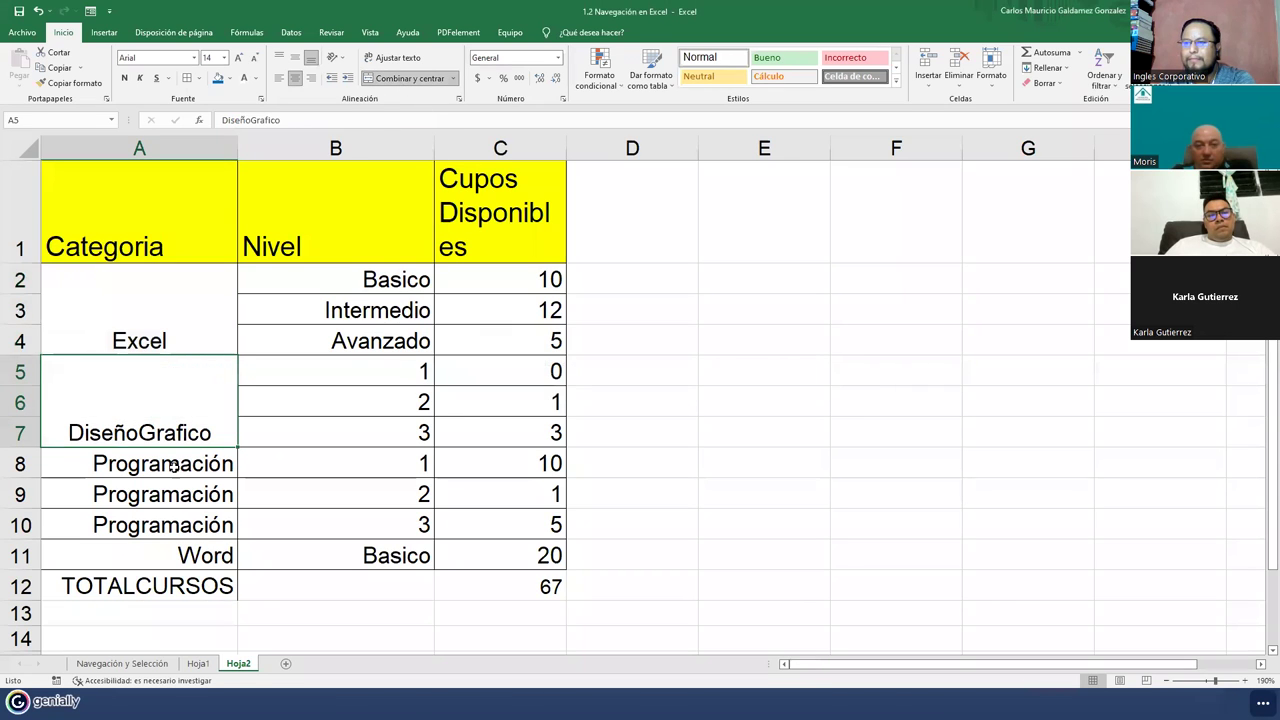
drag(172, 466, 175, 521)
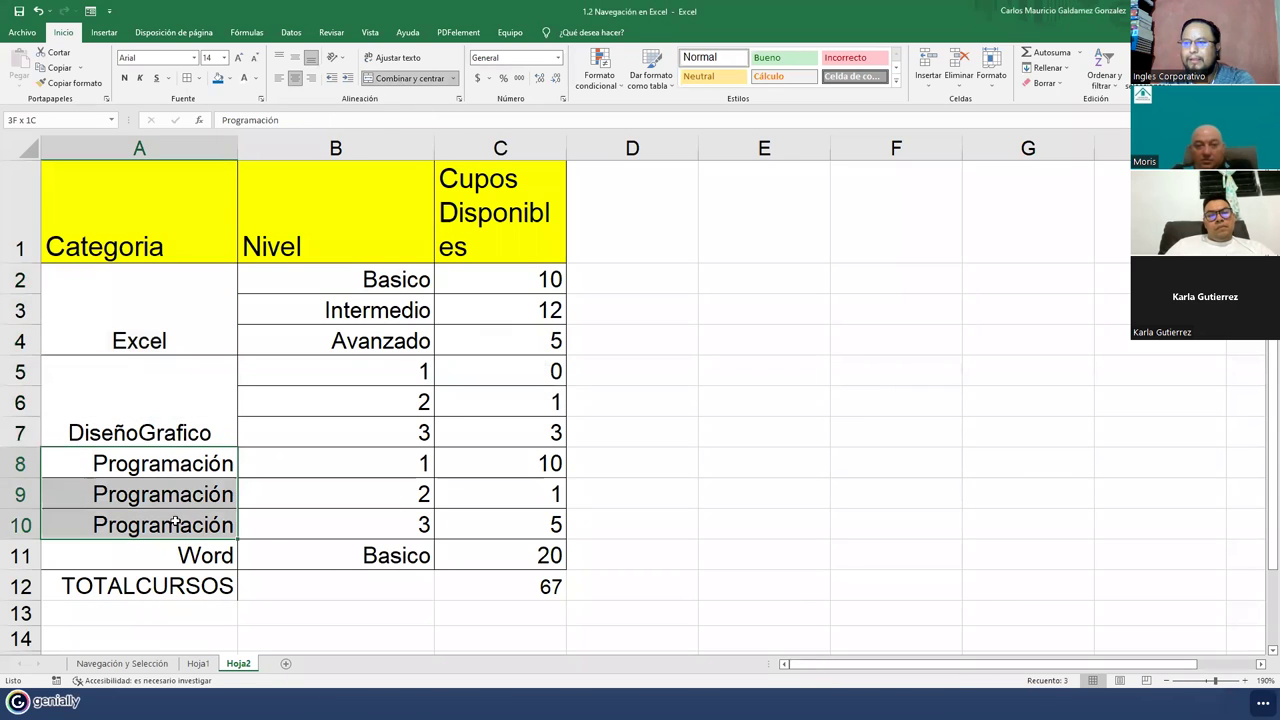
click(401, 78)
click(607, 389)
Align the text of the merged category cells in A2:A10 to the vertical middle
mouse_move(101, 509)
mouse_down()
mouse_move(206, 366)
mouse_move(137, 294)
mouse_up()
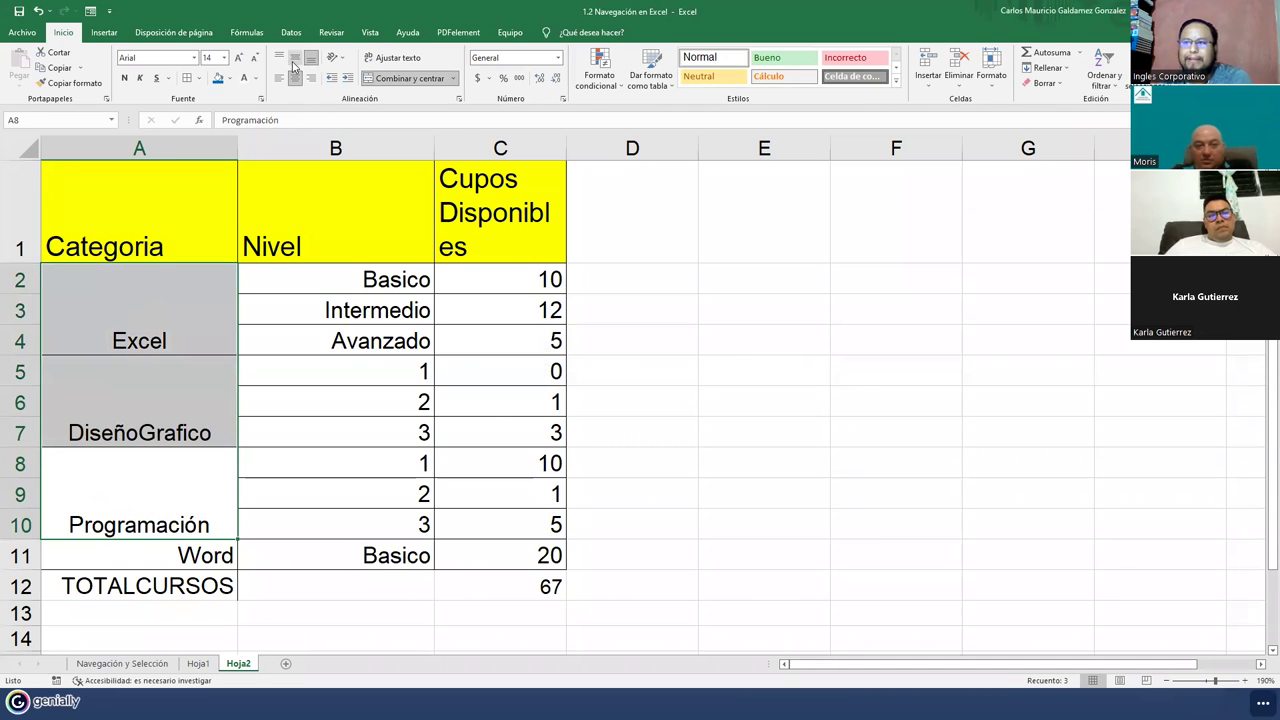
click(295, 58)
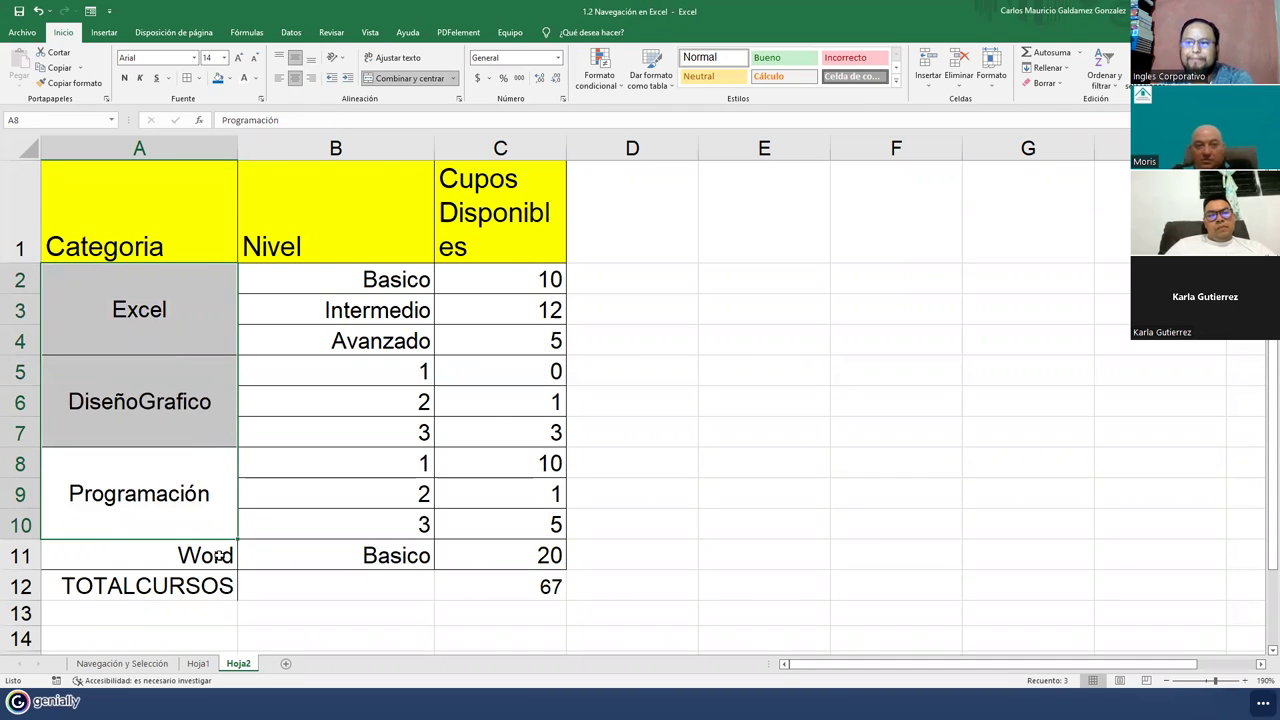
click(295, 455)
Review the merged categories with their levels on Hoja2 and compare them with the original course list on Hoja1
drag(300, 283, 317, 434)
click(170, 318)
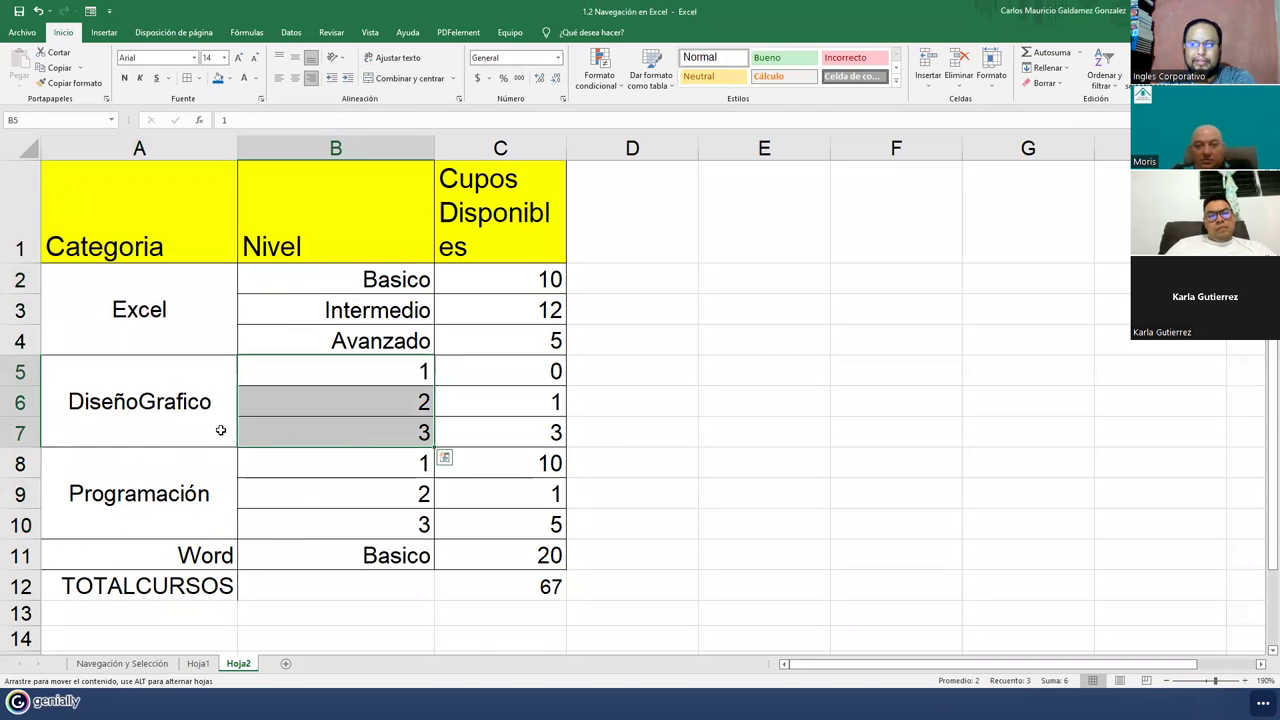
click(221, 430)
drag(271, 480, 271, 517)
click(151, 496)
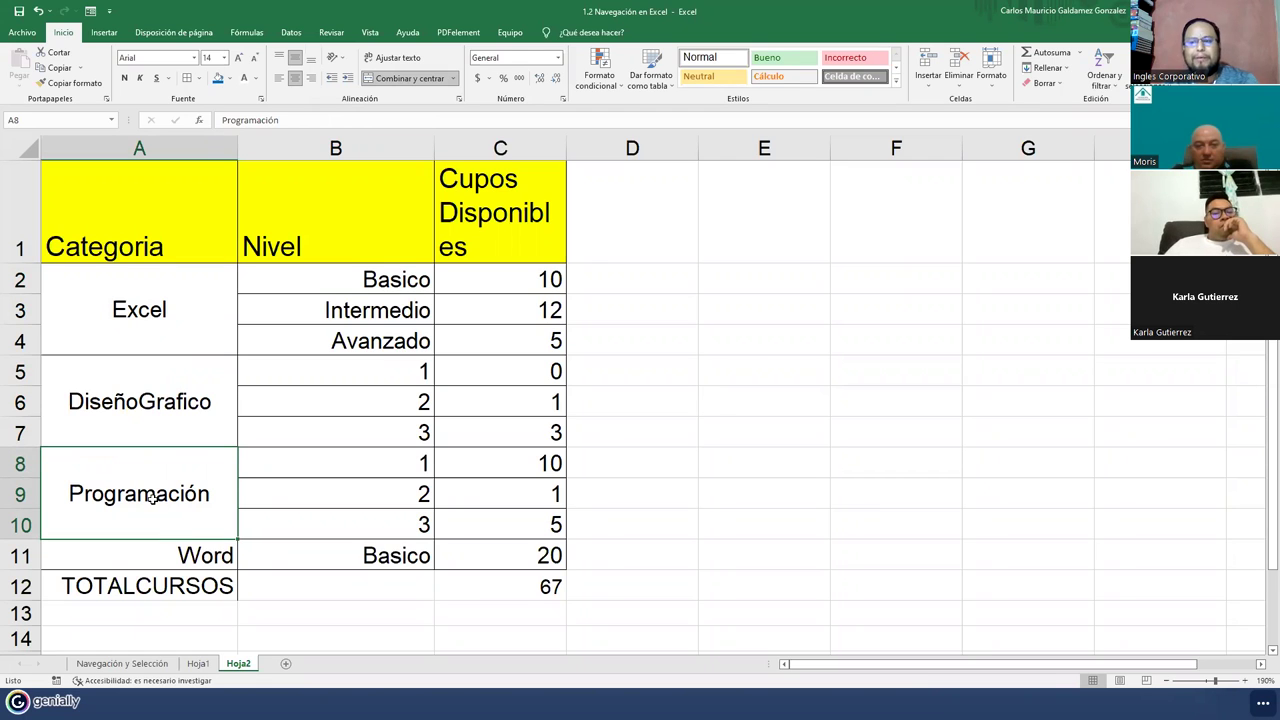
click(192, 668)
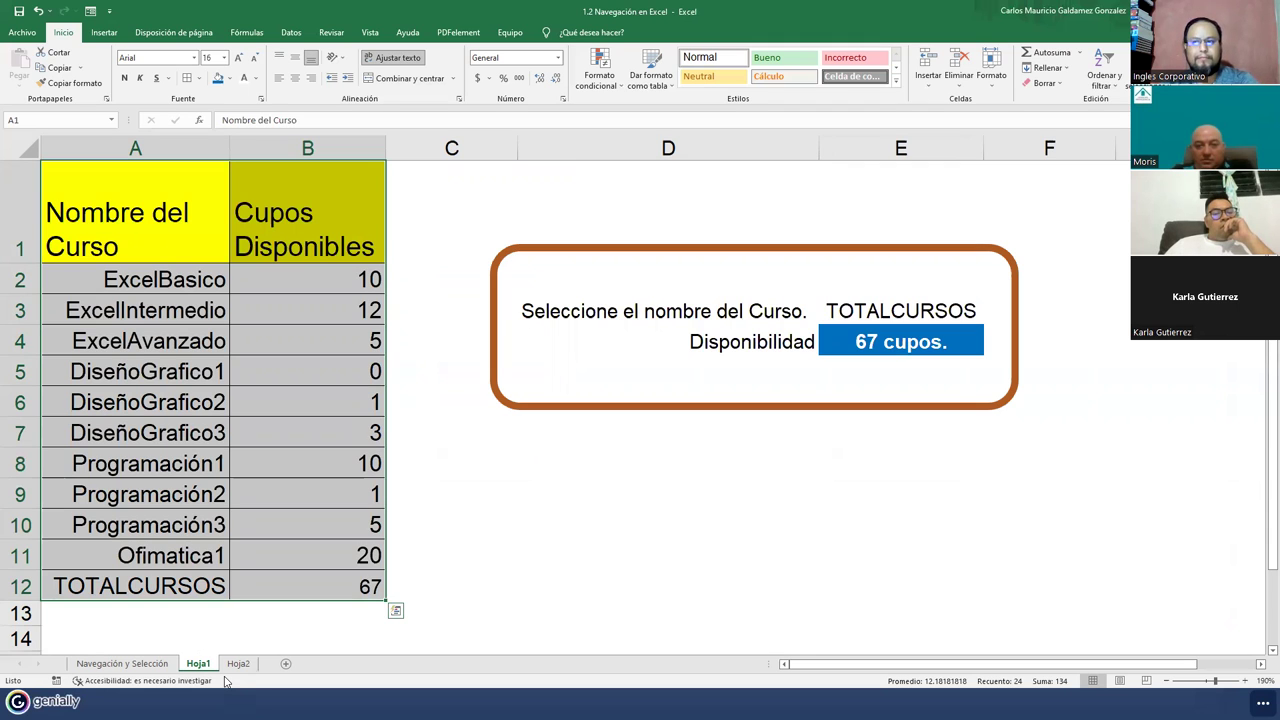
click(244, 493)
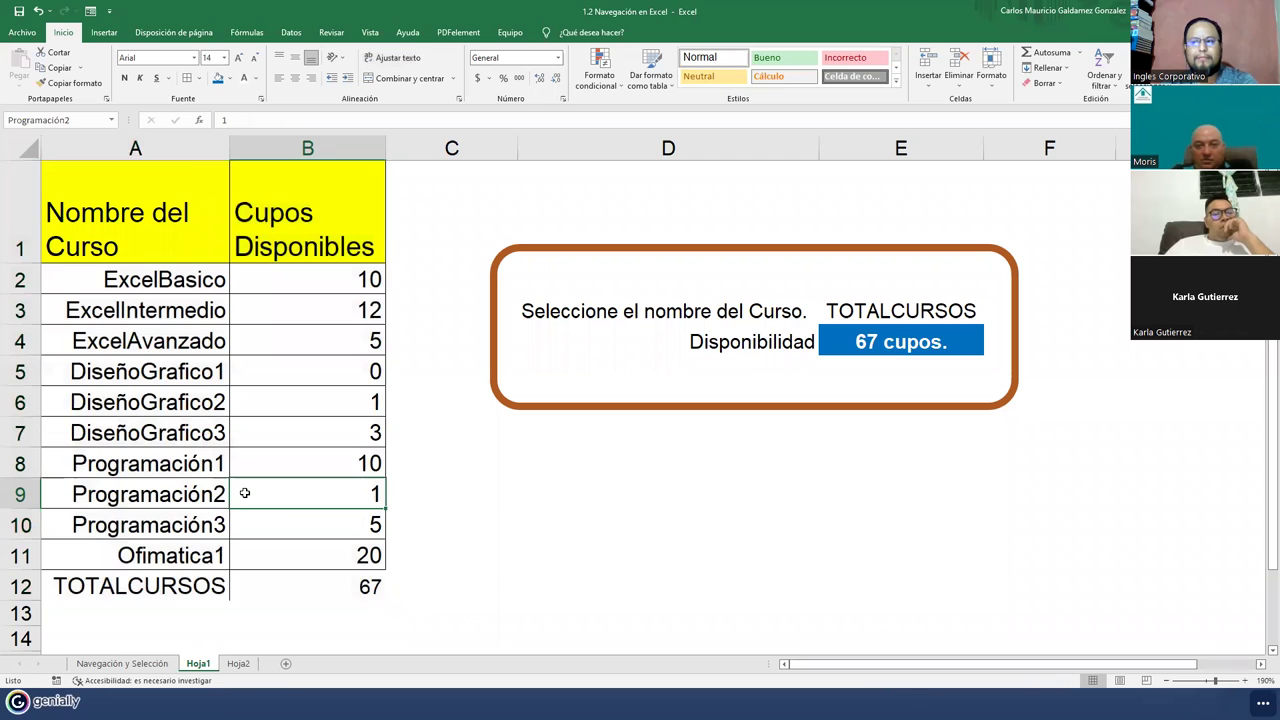